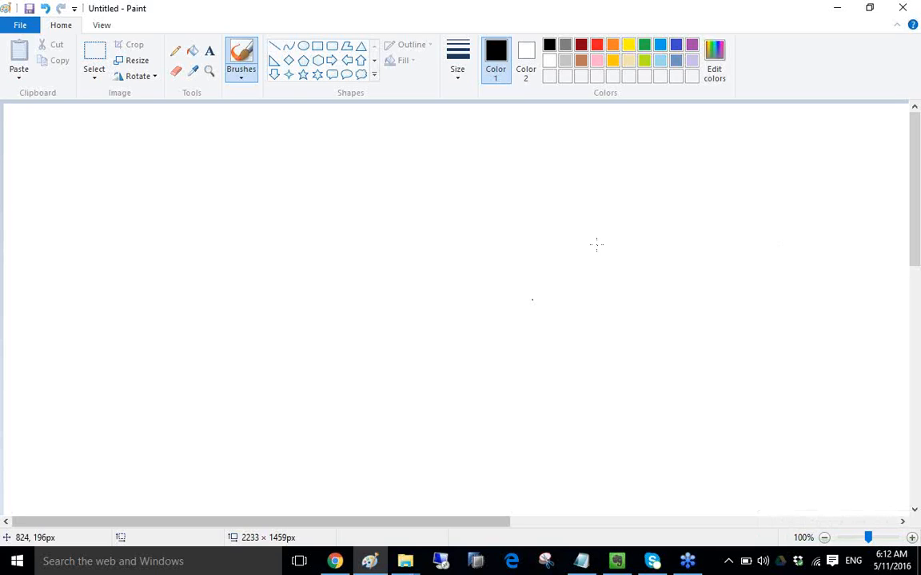
{"action": "left_click", "coordinate": [596, 245]}
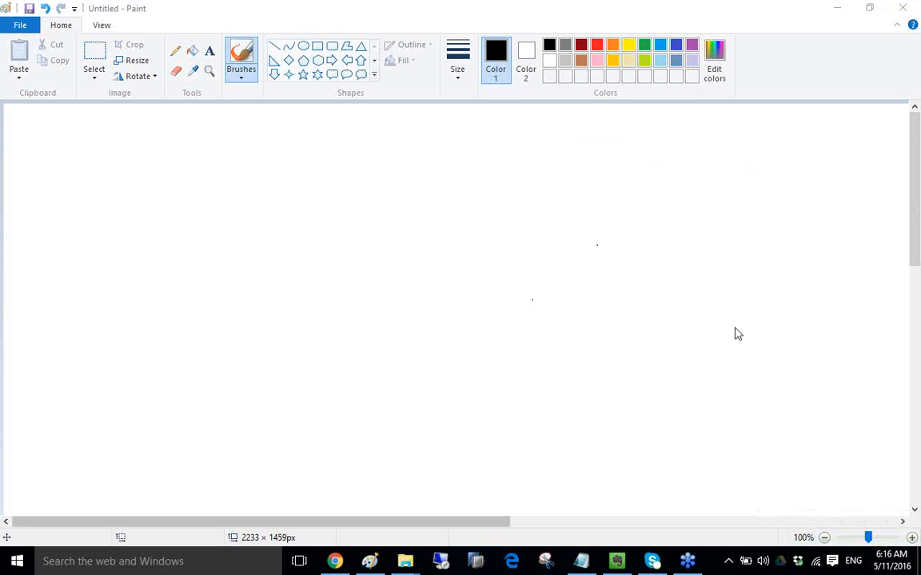
{"action": "left_click", "coordinate": [660, 208]}
{"action": "key", "text": "ctrl+z"}
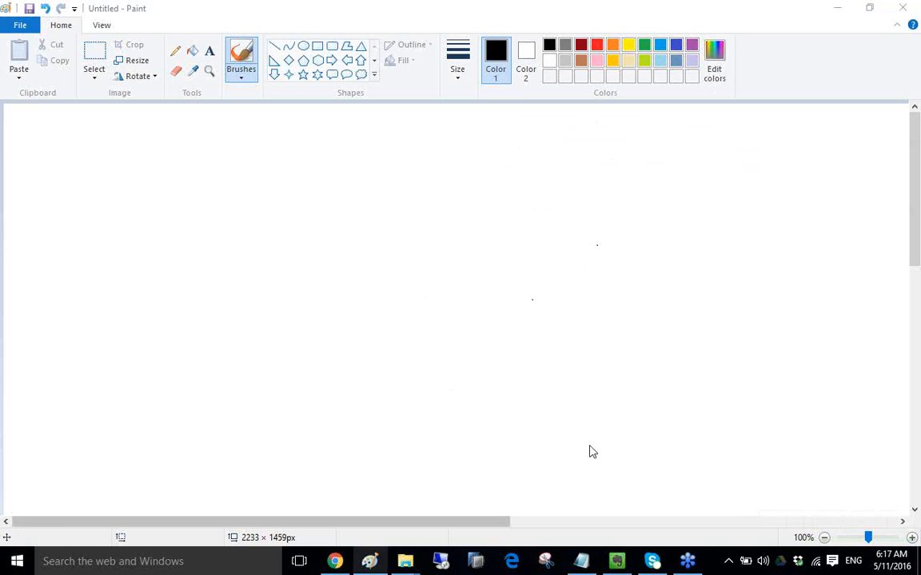
Switch to Remote Desktop Connection and connect to the saved remote computer, entering the account password.
{"action": "left_click", "coordinate": [440, 561]}
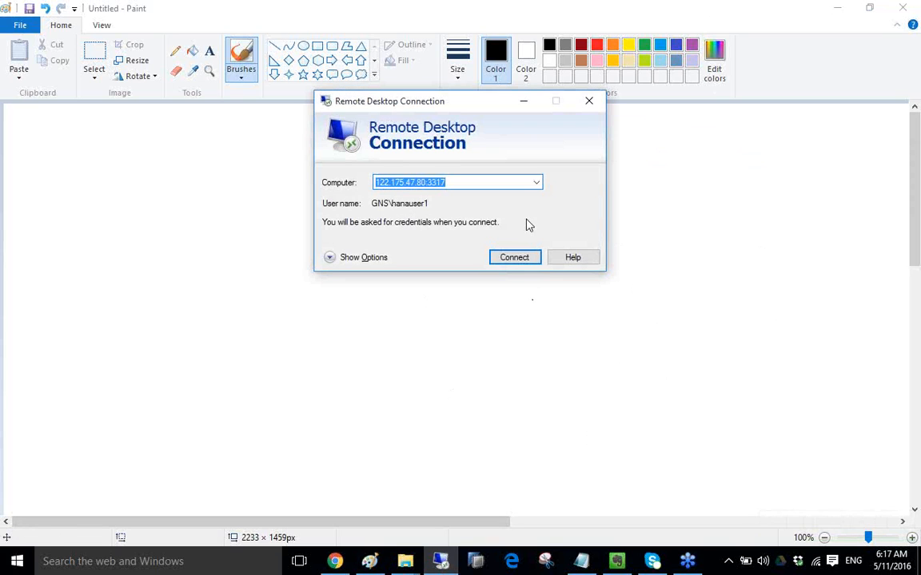
{"action": "left_click", "coordinate": [514, 257]}
{"action": "left_click", "coordinate": [409, 175]}
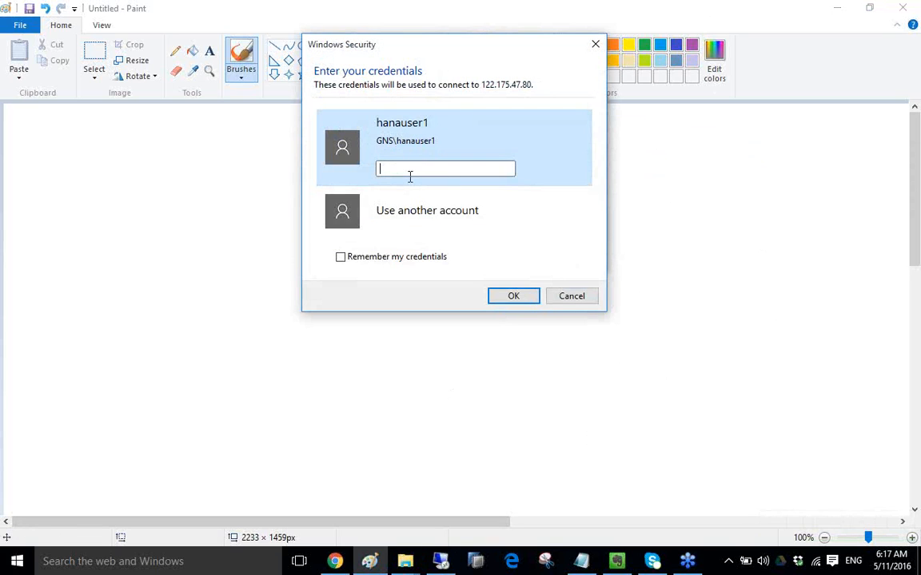
{"action": "type", "text": "********"}
{"action": "key", "text": "Return"}
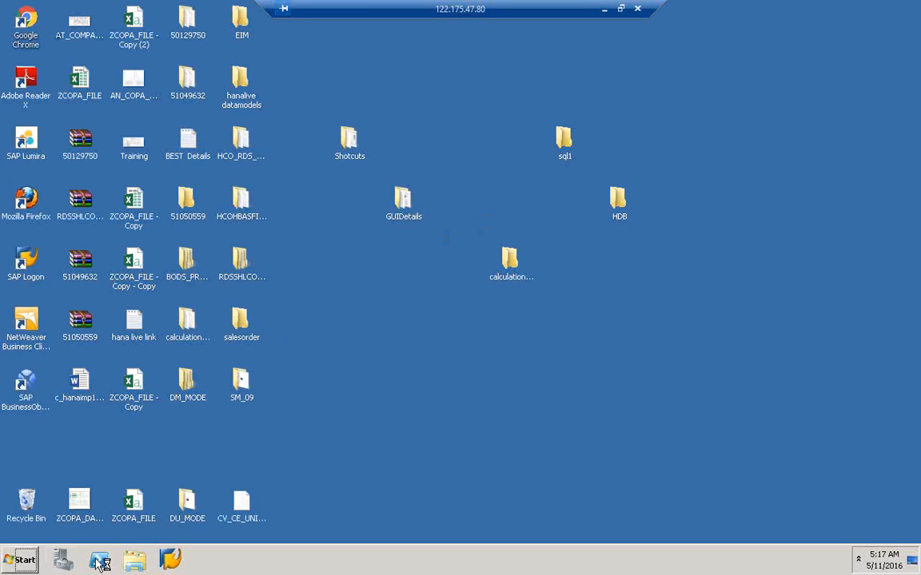
Launch SAP HANA Studio on the remote desktop and log on to the HDB (BEST) system with the database user's password.
{"action": "left_click", "coordinate": [26, 564]}
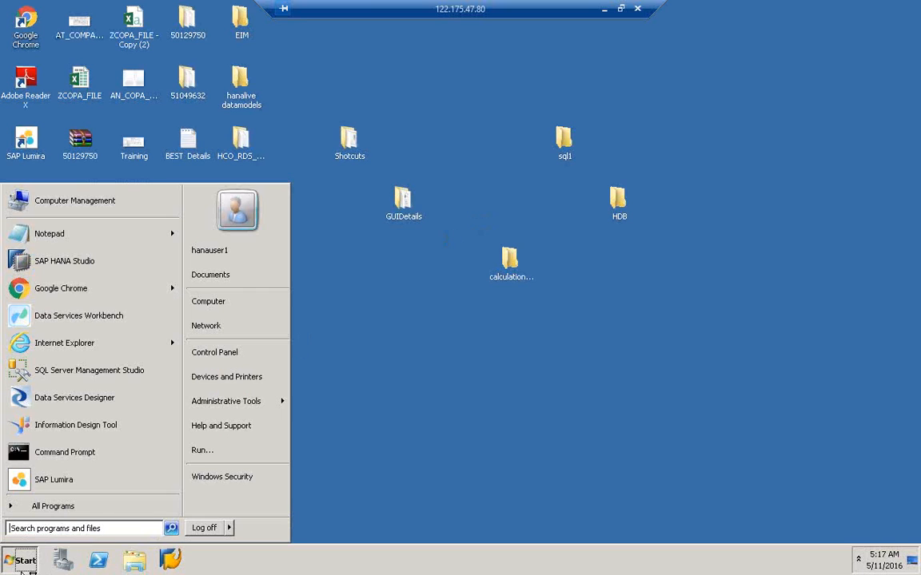
{"action": "left_click", "coordinate": [62, 261]}
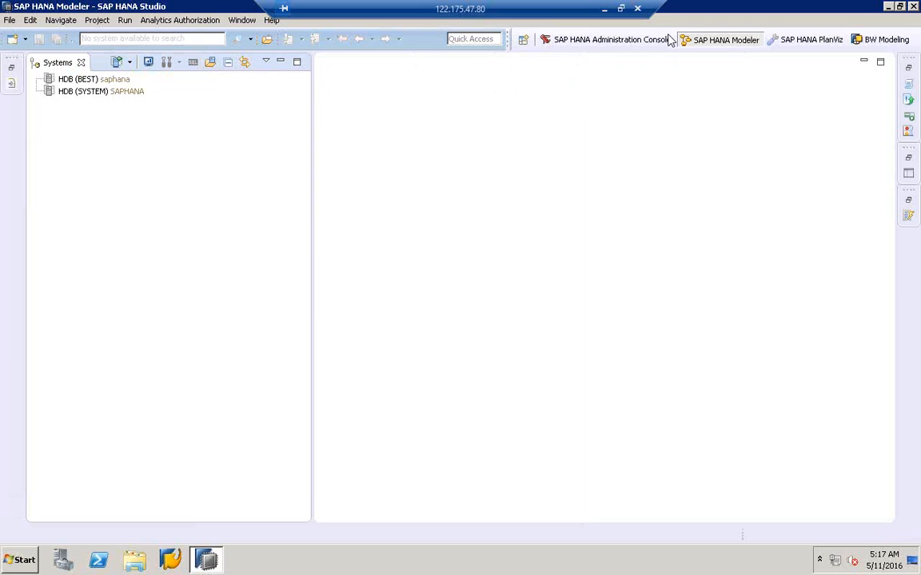
{"action": "double_click", "coordinate": [93, 81]}
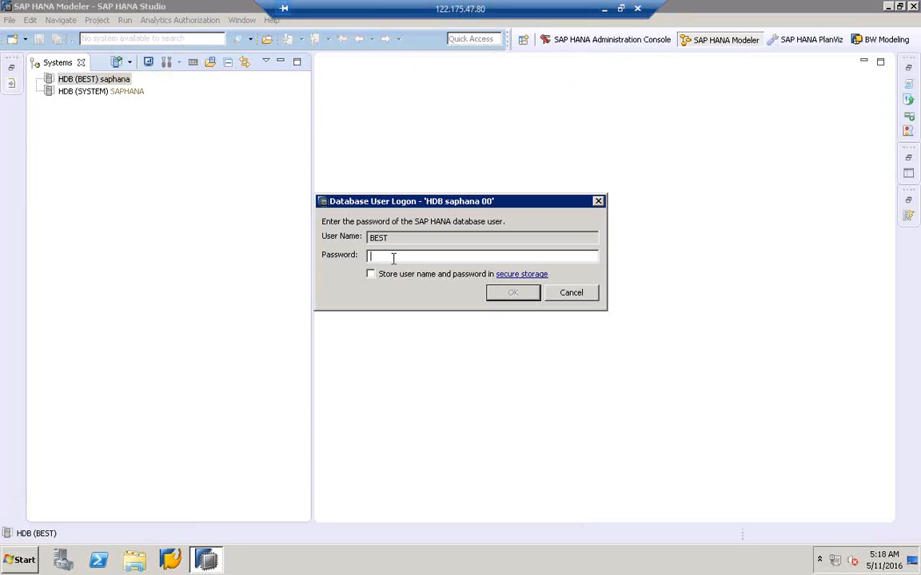
{"action": "type", "text": "*********"}
{"action": "key", "text": "Return"}
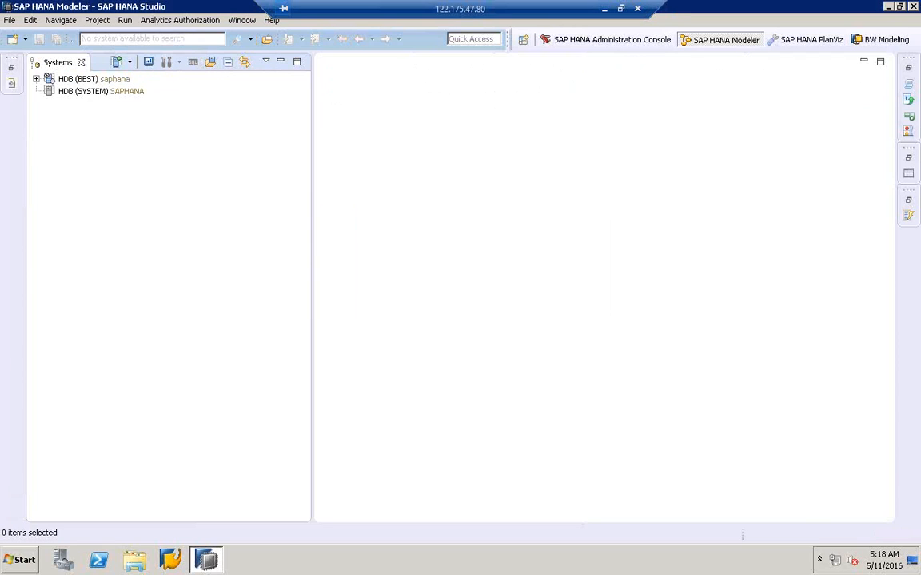
{"action": "left_click", "coordinate": [89, 78]}
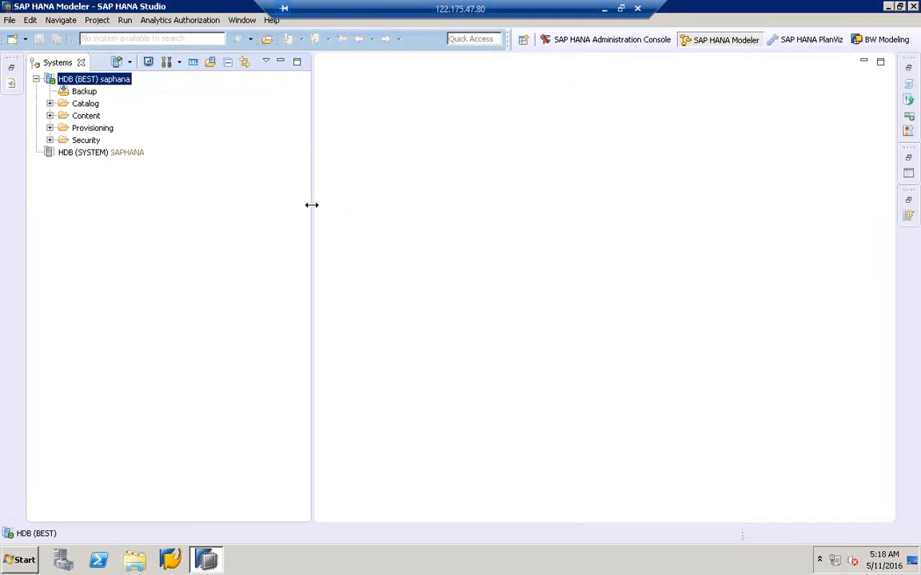
{"action": "left_click_drag", "start_coordinate": [313, 208], "coordinate": [236, 213]}
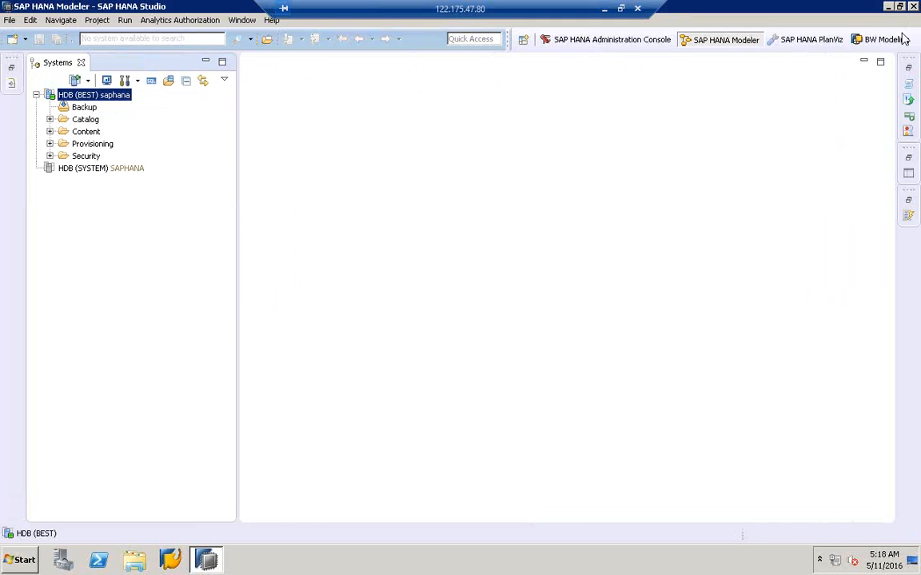
Switch to the BW Modeling perspective and log on to project A4H_001_best_en, entering the account password.
{"action": "left_click", "coordinate": [877, 41]}
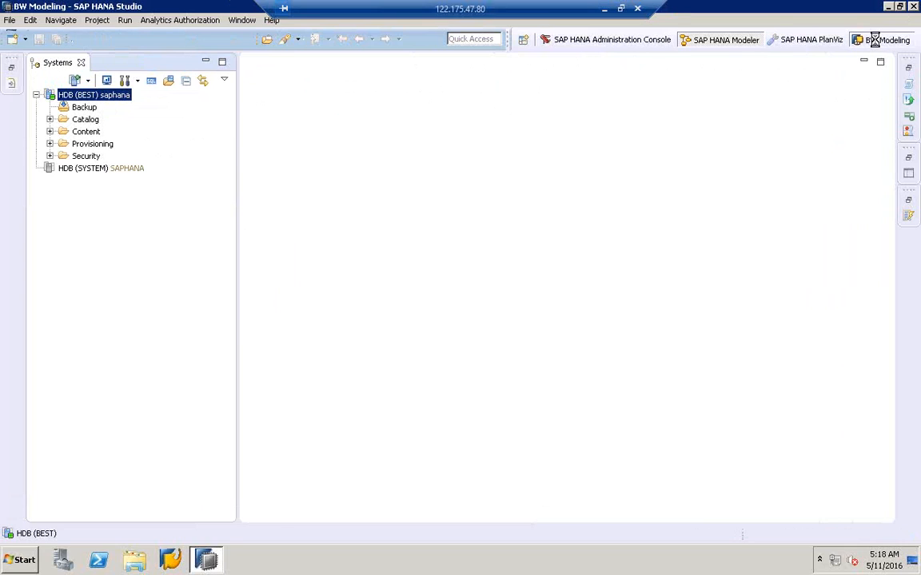
{"action": "left_click", "coordinate": [12, 79]}
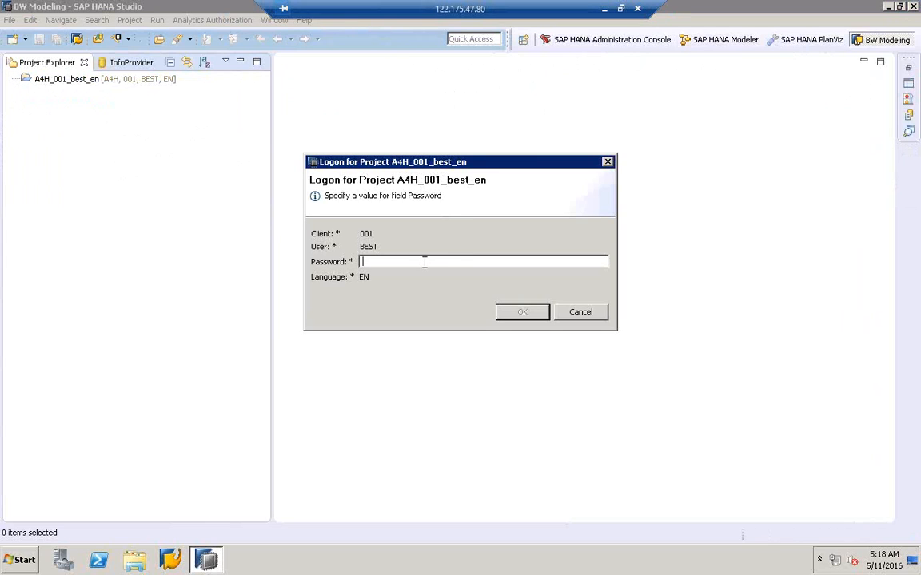
{"action": "type", "text": "•••••••"}
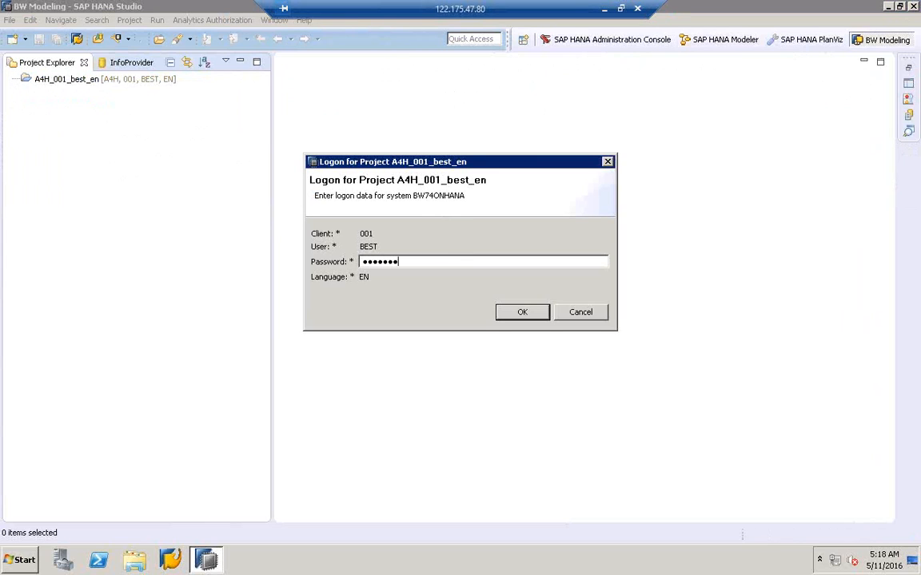
{"action": "type", "text": "••"}
{"action": "key", "text": "BackSpace"}
{"action": "key", "text": "BackSpace"}
{"action": "key", "text": "BackSpace"}
{"action": "key", "text": "BackSpace"}
{"action": "key", "text": "BackSpace"}
{"action": "key", "text": "BackSpace"}
{"action": "key", "text": "BackSpace"}
{"action": "key", "text": "BackSpace"}
{"action": "key", "text": "BackSpace"}
{"action": "type", "text": "••••••••••"}
{"action": "left_click", "coordinate": [527, 312]}
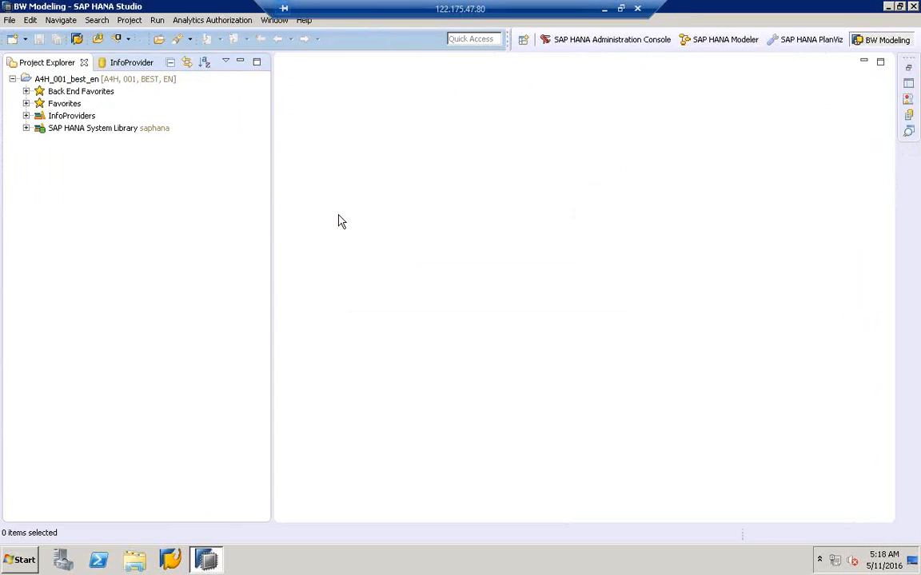
Expand the project's InfoProviders node and its ZCOPA_DATA InfoArea to list the object folders, widening the tree area.
{"action": "left_click", "coordinate": [72, 130]}
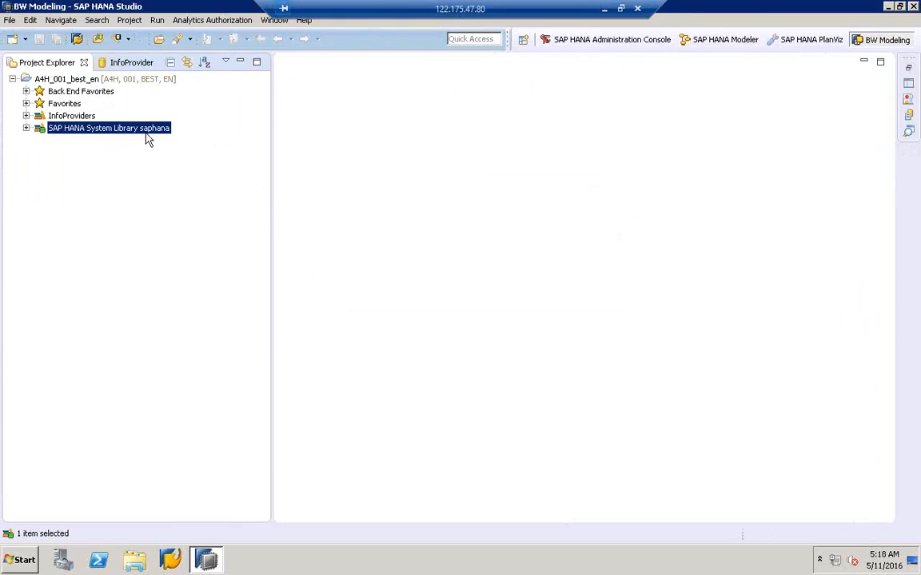
{"action": "left_click", "coordinate": [38, 117]}
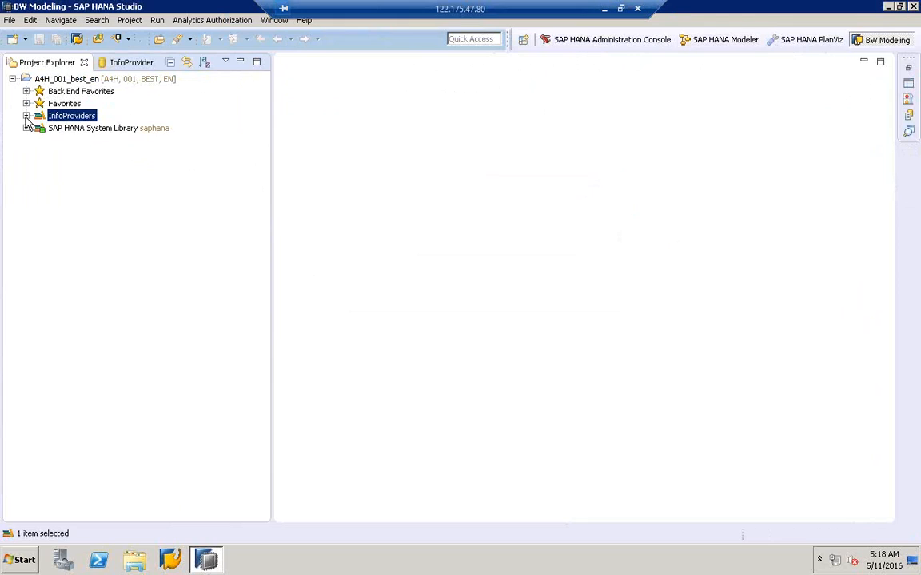
{"action": "left_click", "coordinate": [26, 117]}
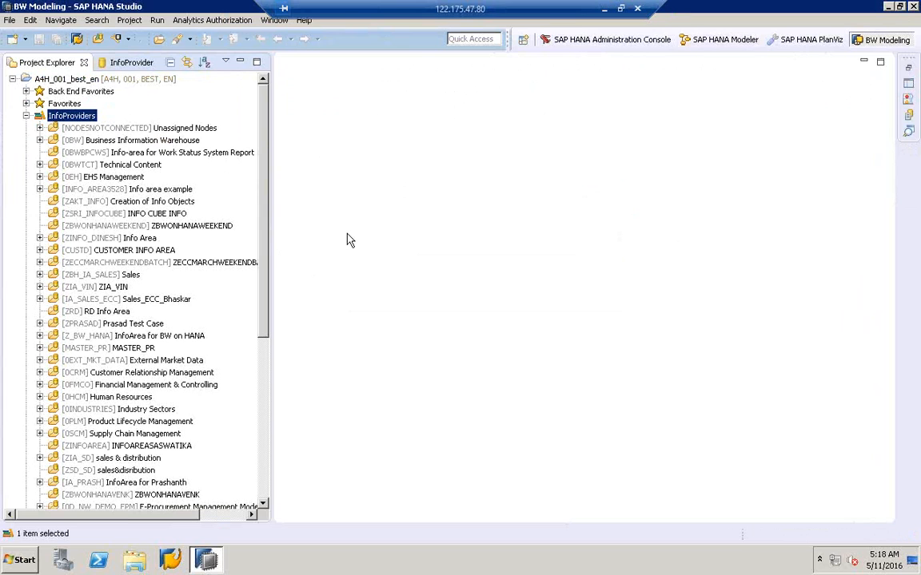
{"action": "left_click_drag", "start_coordinate": [273, 231], "coordinate": [338, 229]}
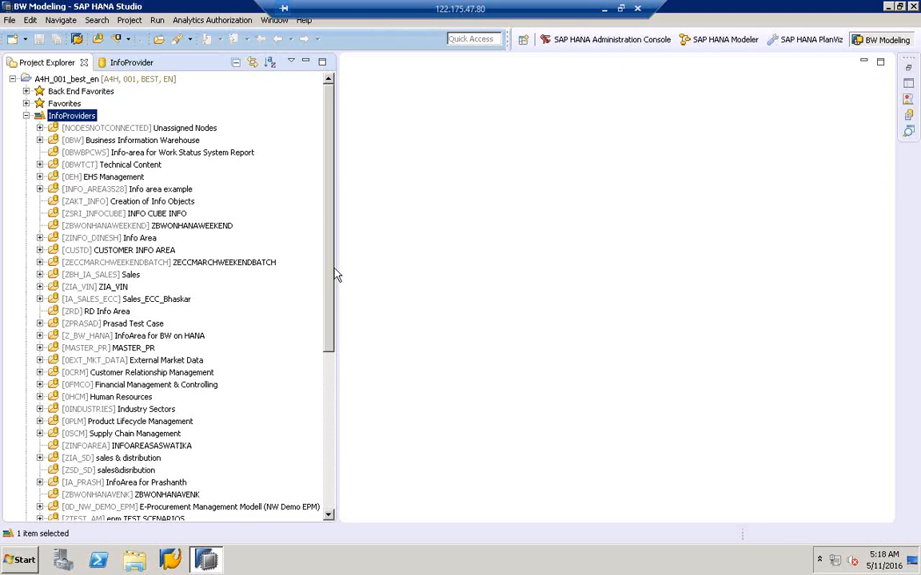
{"action": "scroll", "coordinate": [334, 320], "scroll_direction": "down", "scroll_amount": 7}
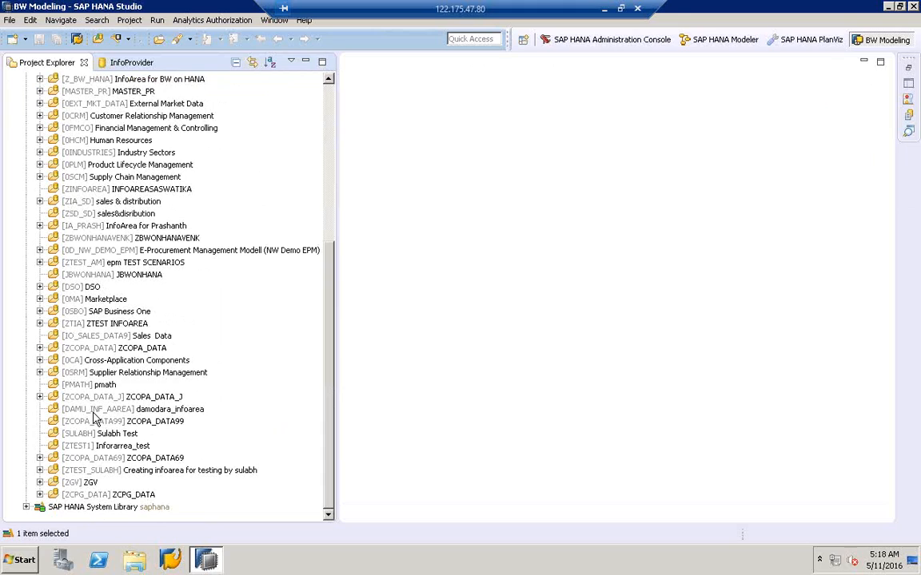
{"action": "left_click", "coordinate": [100, 386]}
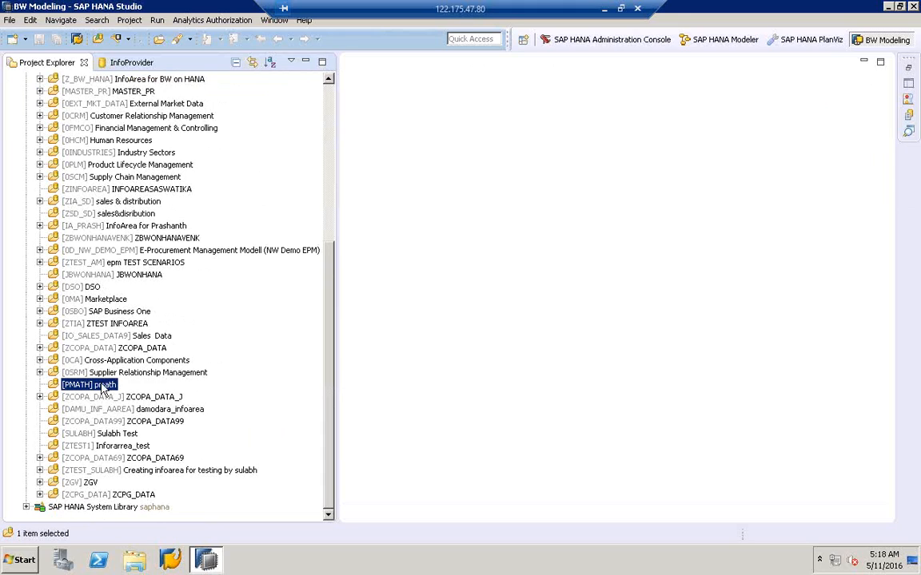
{"action": "left_click", "coordinate": [94, 350]}
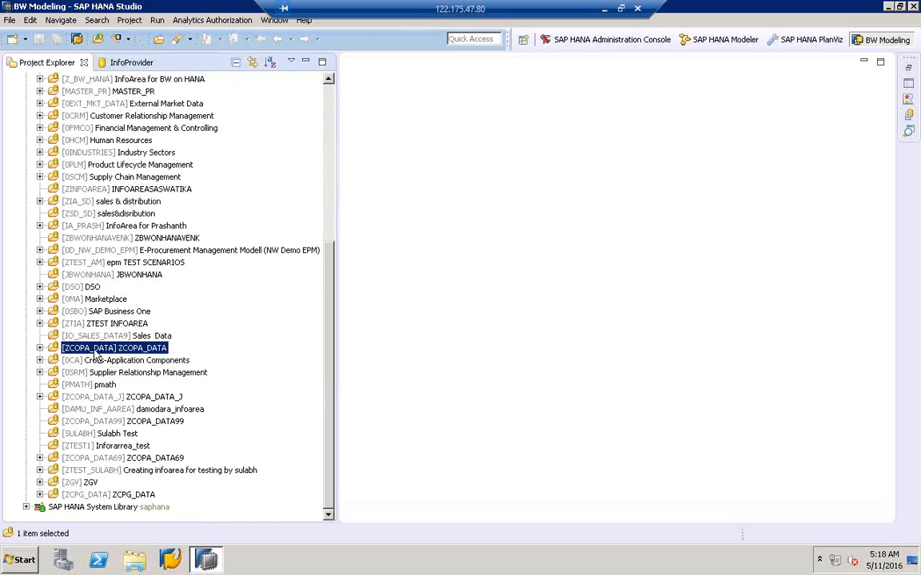
{"action": "left_click", "coordinate": [39, 348]}
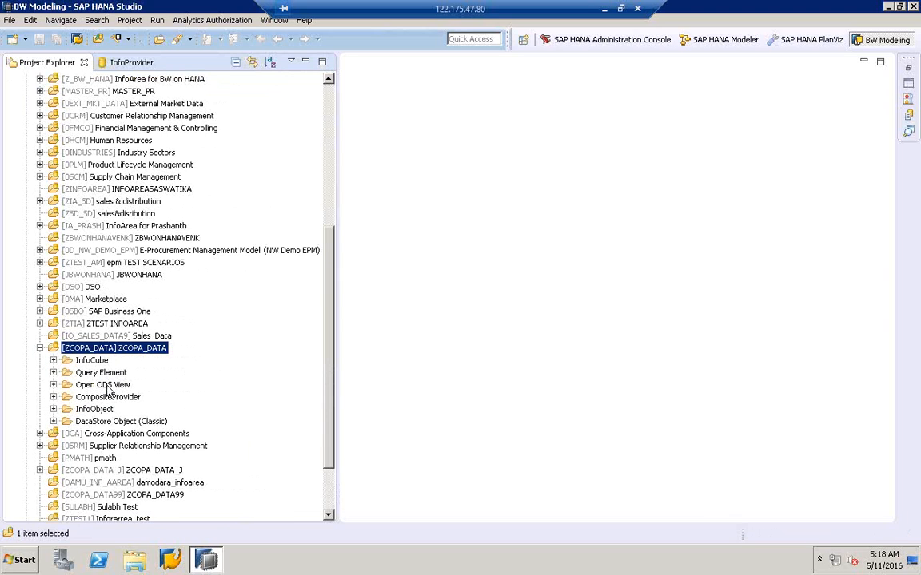
Examine the ZCOPA_DATA object folders, including Open ODS View, CompositeProvider, InfoObject, DataStore Object (Classic) and InfoCube.
{"action": "left_click", "coordinate": [99, 385]}
{"action": "left_click", "coordinate": [104, 398]}
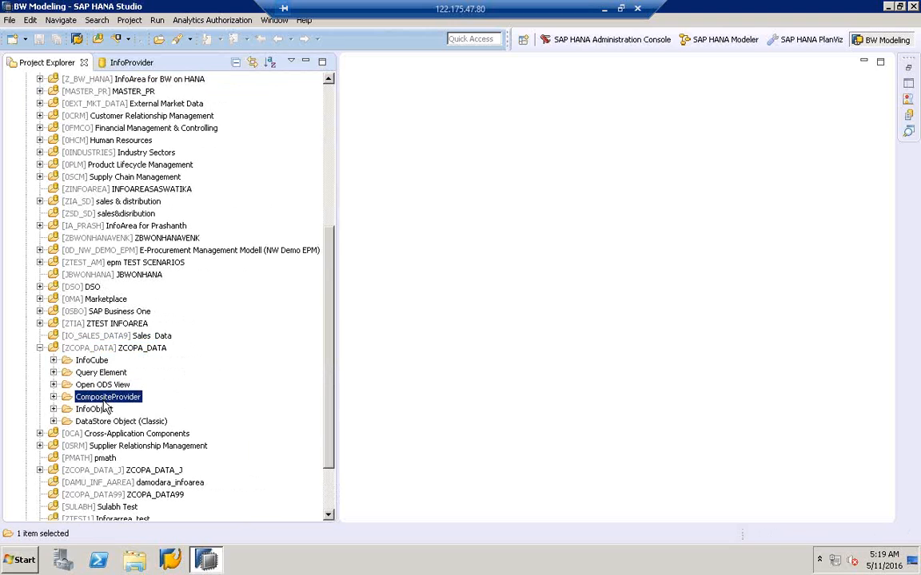
{"action": "left_click", "coordinate": [103, 409]}
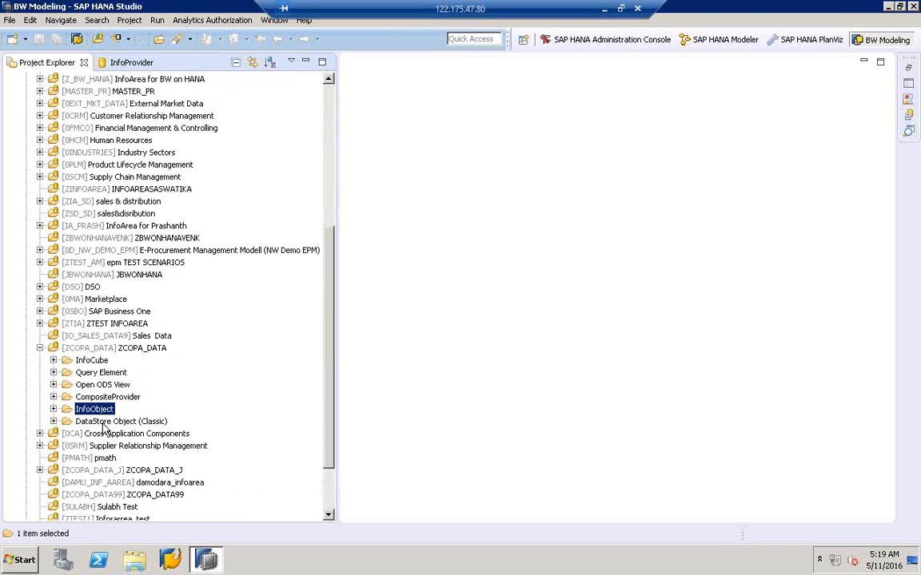
{"action": "left_click", "coordinate": [102, 422]}
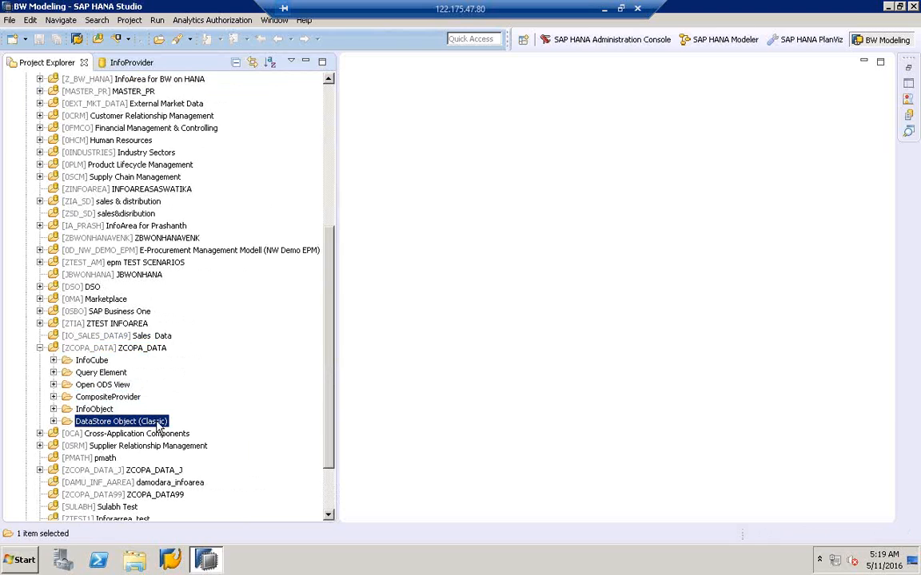
{"action": "left_click", "coordinate": [78, 362]}
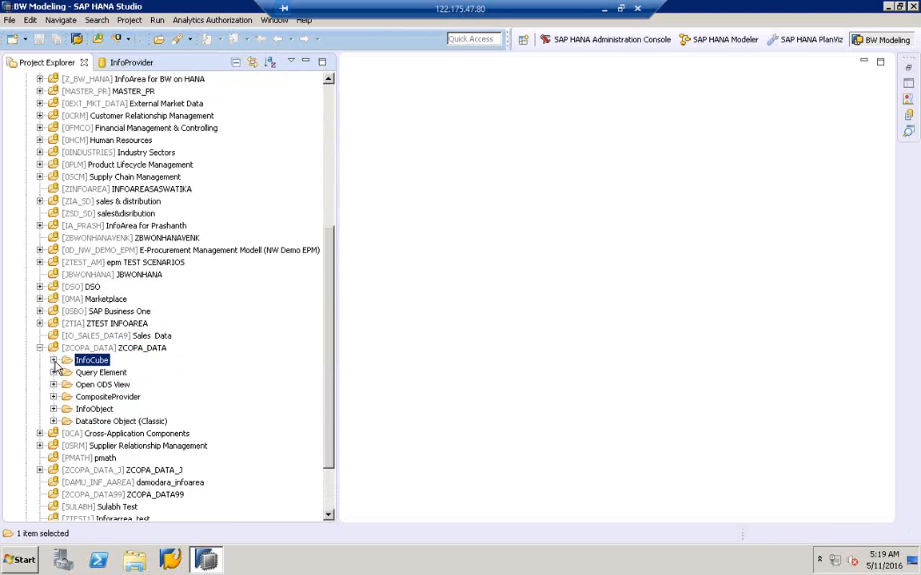
{"action": "left_click", "coordinate": [53, 361]}
{"action": "left_click", "coordinate": [54, 361]}
Start a new Open ODS View in the ZCOPA_DATA InfoArea and name it ZOPENODS2.
{"action": "left_click", "coordinate": [95, 350]}
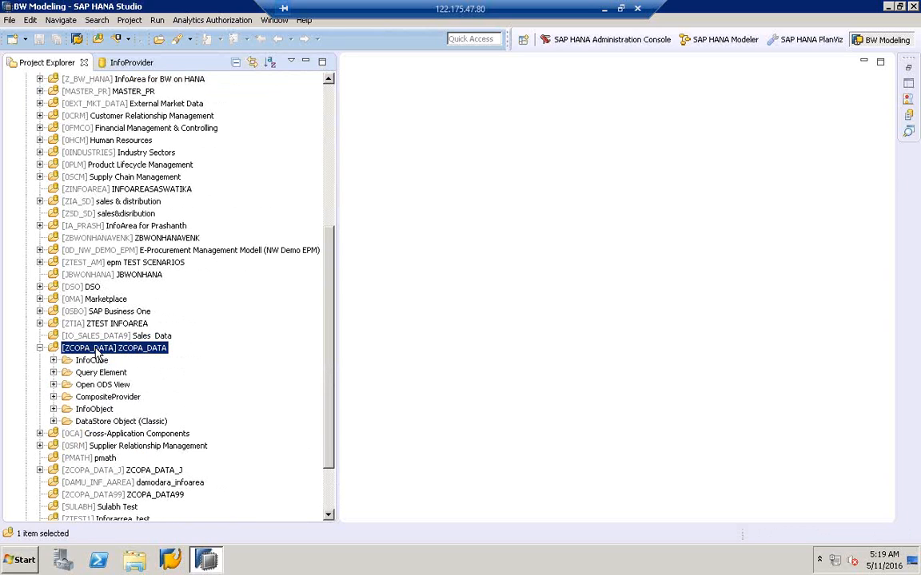
{"action": "right_click", "coordinate": [95, 350]}
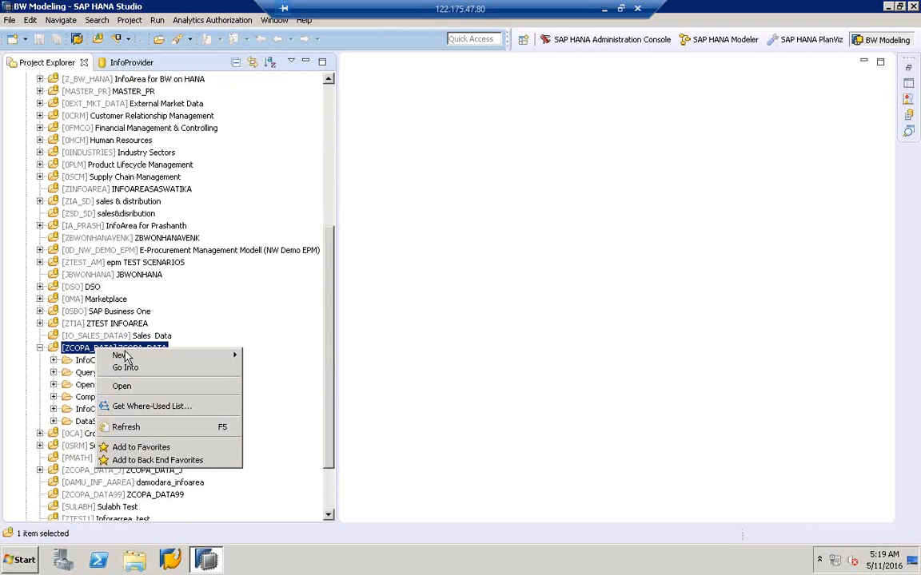
{"action": "mouse_move", "coordinate": [128, 358]}
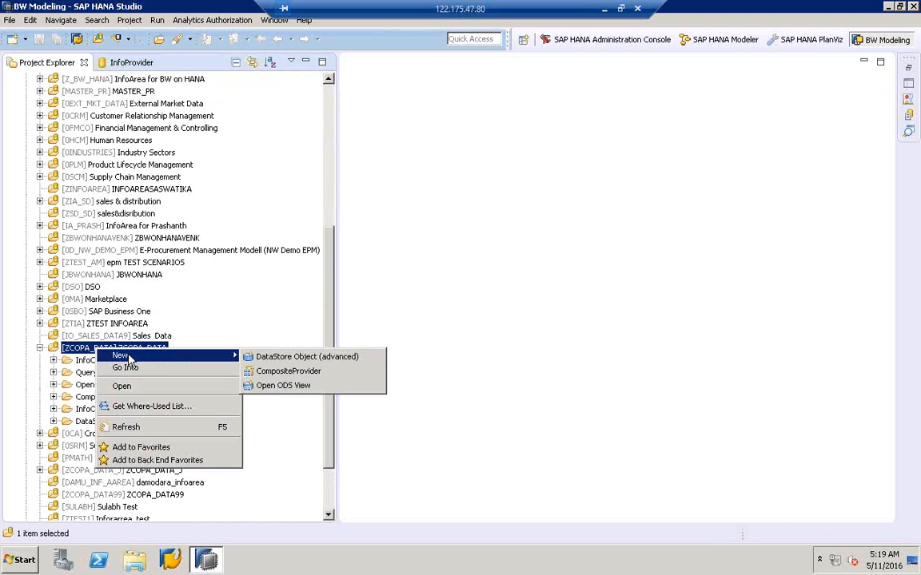
{"action": "left_click", "coordinate": [285, 386]}
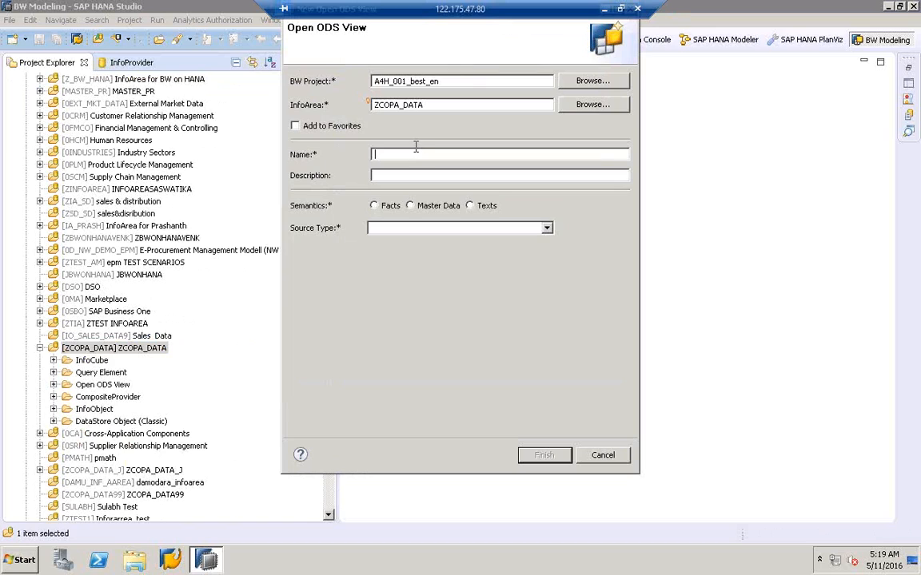
{"action": "type", "text": "Z"}
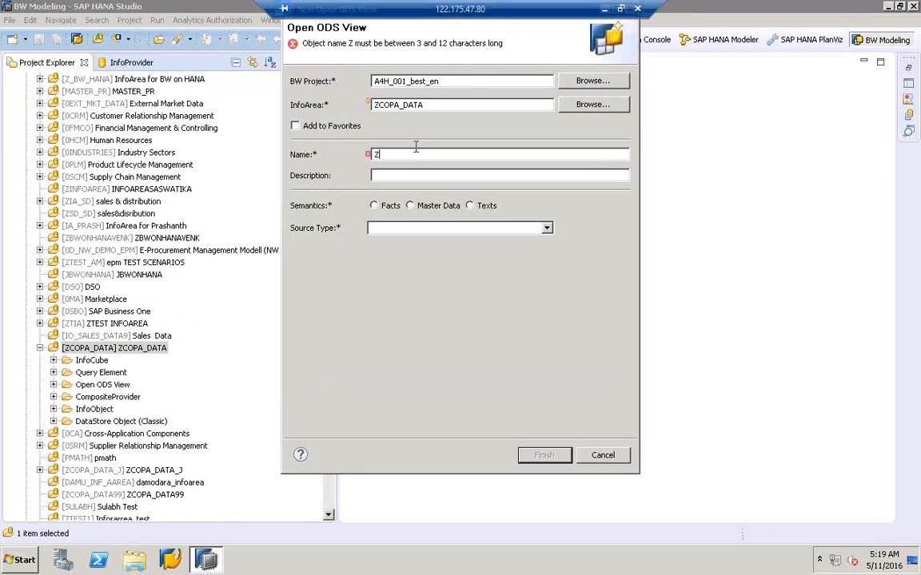
{"action": "type", "text": "OPENODS2"}
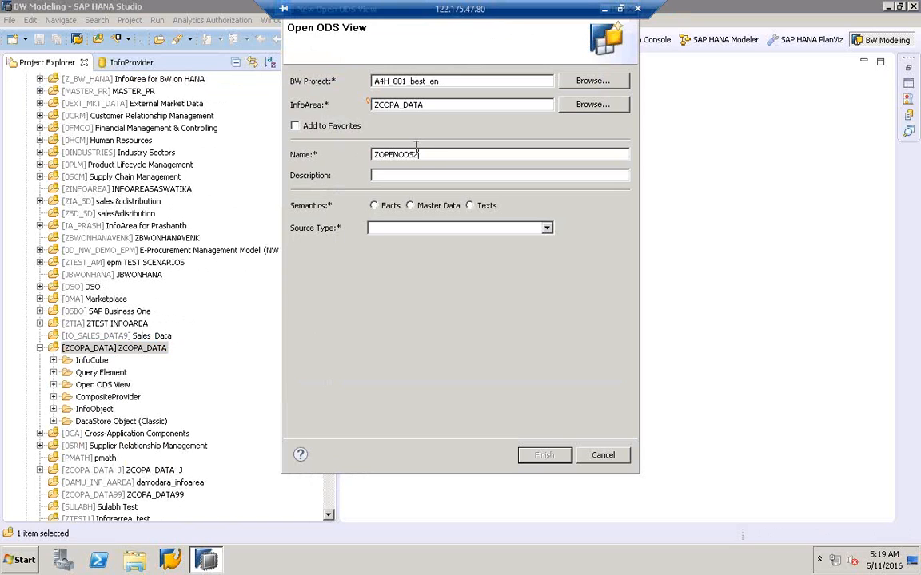
Reuse the name ZOPENODS2 as the description, with Facts semantics and DataSource (BW) as the source type.
{"action": "left_click_drag", "start_coordinate": [429, 154], "coordinate": [363, 156]}
{"action": "key", "text": "ctrl+c"}
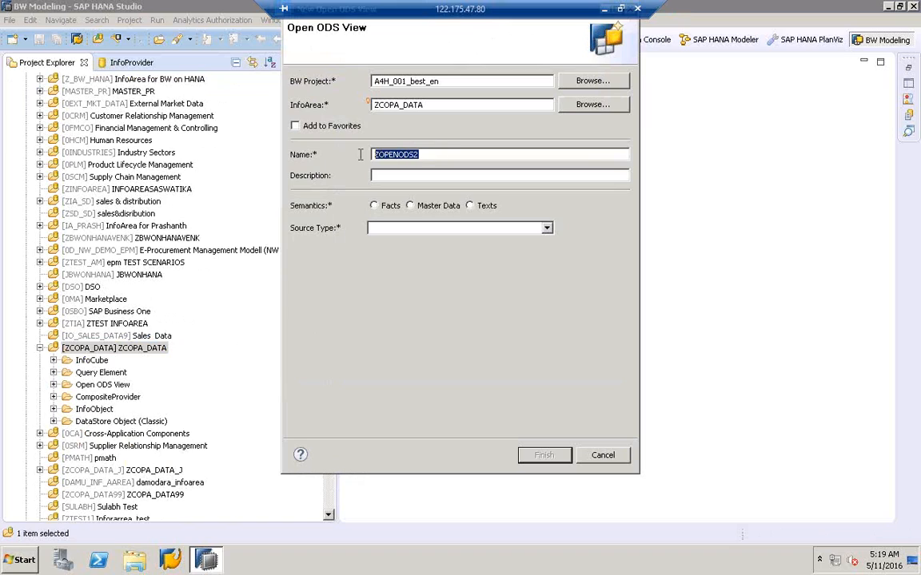
{"action": "left_click", "coordinate": [411, 175]}
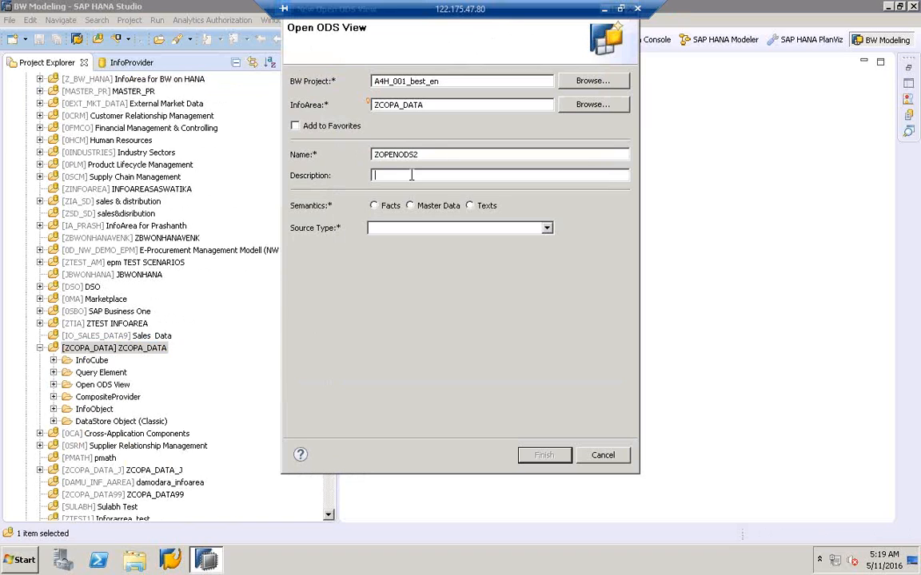
{"action": "key", "text": "ctrl+v"}
{"action": "left_click", "coordinate": [403, 230]}
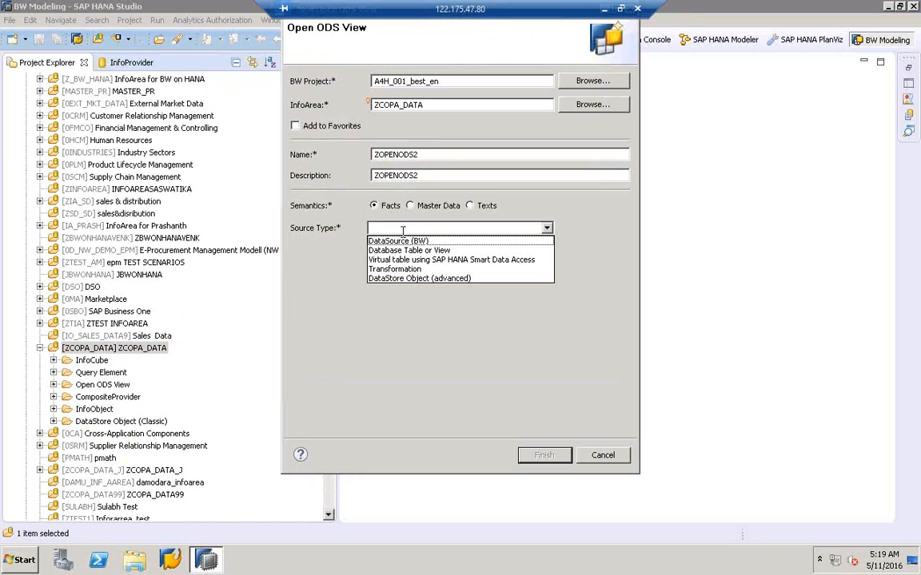
{"action": "left_click", "coordinate": [375, 240]}
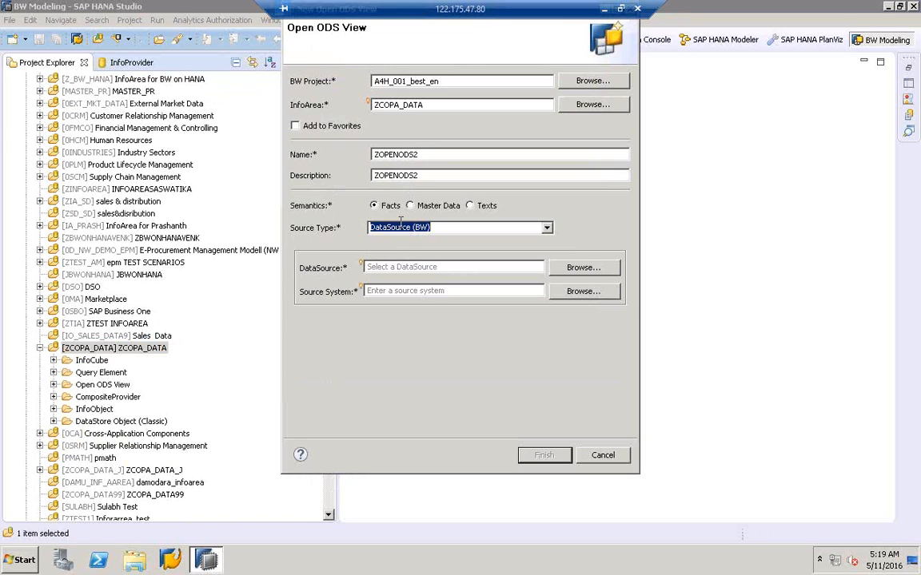
{"action": "left_click", "coordinate": [414, 267]}
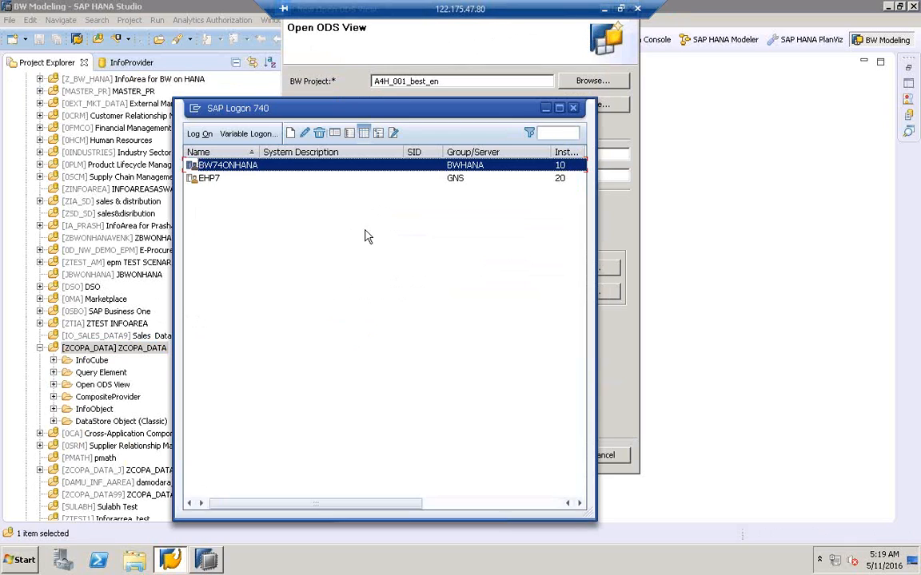
Switch to SAP Logon and log on to the EHP7 system, entering the user name and account password.
{"action": "left_click", "coordinate": [216, 181]}
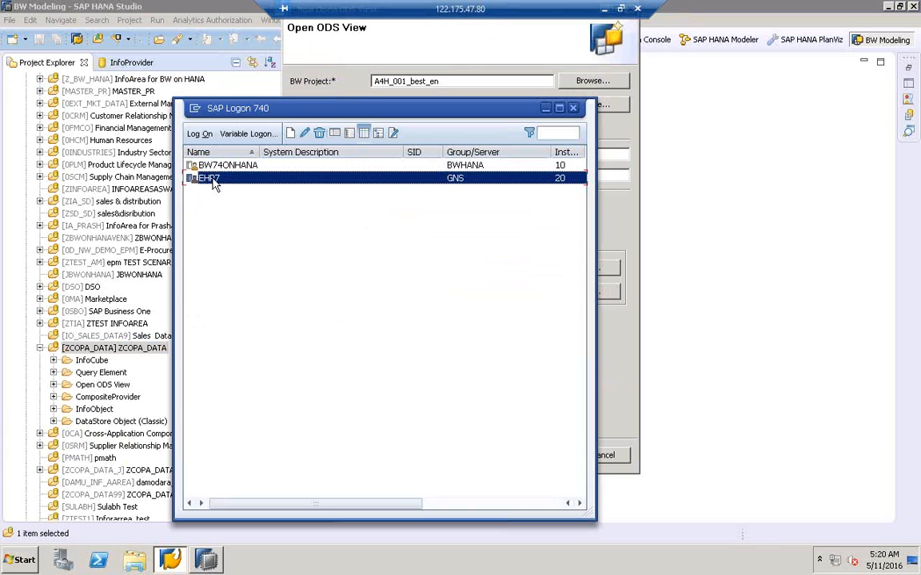
{"action": "double_click", "coordinate": [215, 183]}
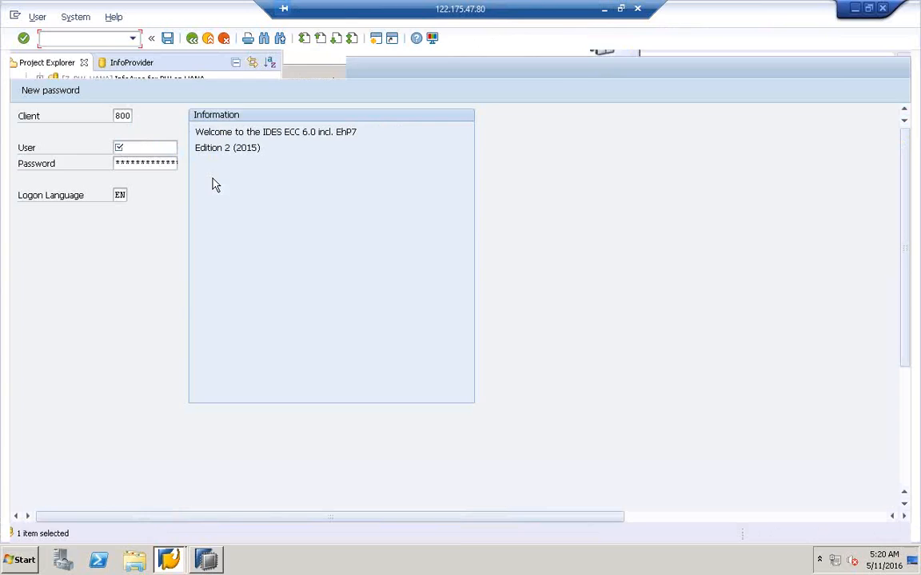
{"action": "left_click", "coordinate": [156, 148]}
{"action": "left_click", "coordinate": [142, 161]}
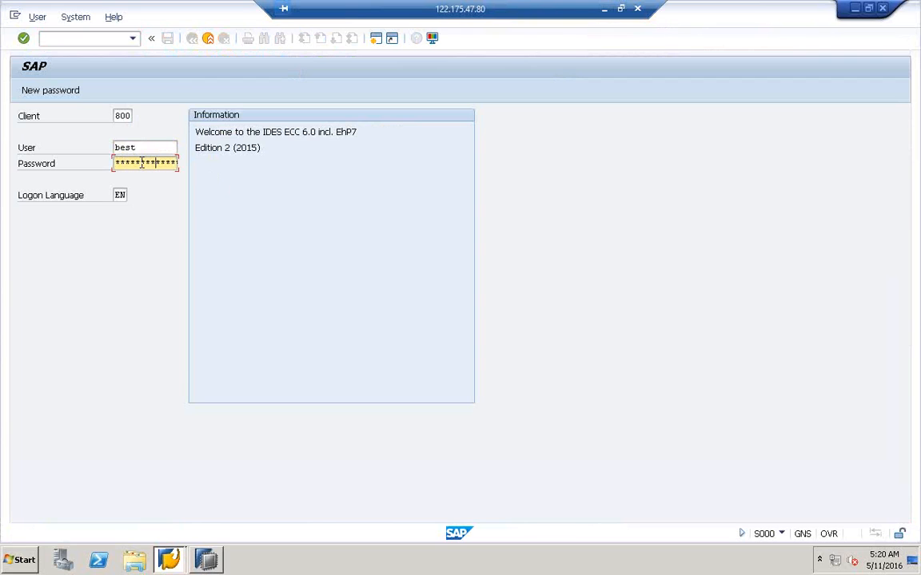
{"action": "key", "text": "Return"}
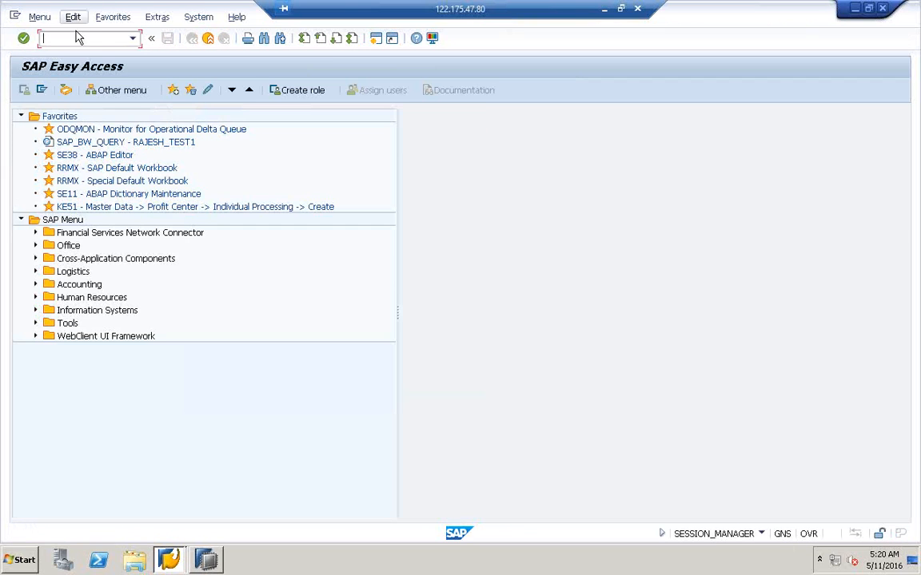
Run transaction RSO2 and display the transaction data DataSource ZCE1COPATABLE_DS9.
{"action": "left_click", "coordinate": [45, 39]}
{"action": "type", "text": "rso2"}
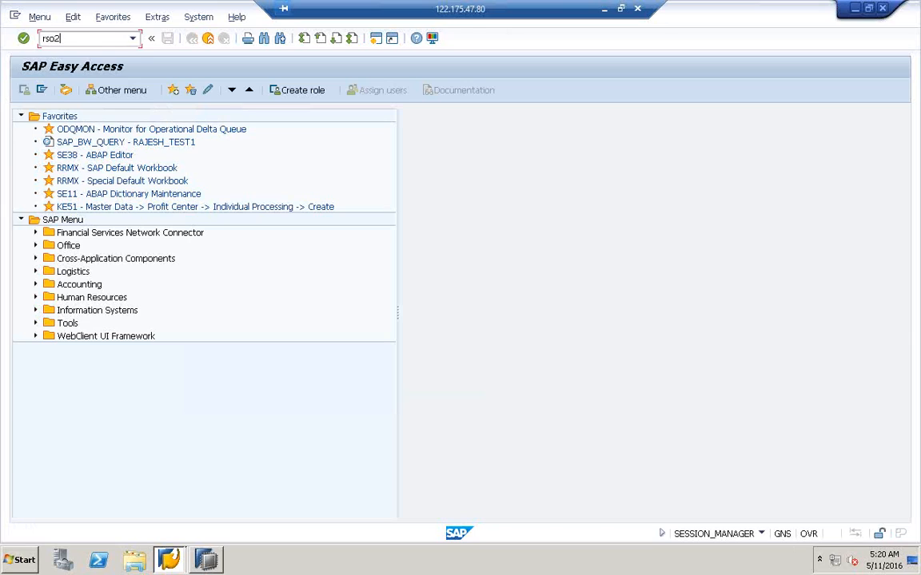
{"action": "key", "text": "Return"}
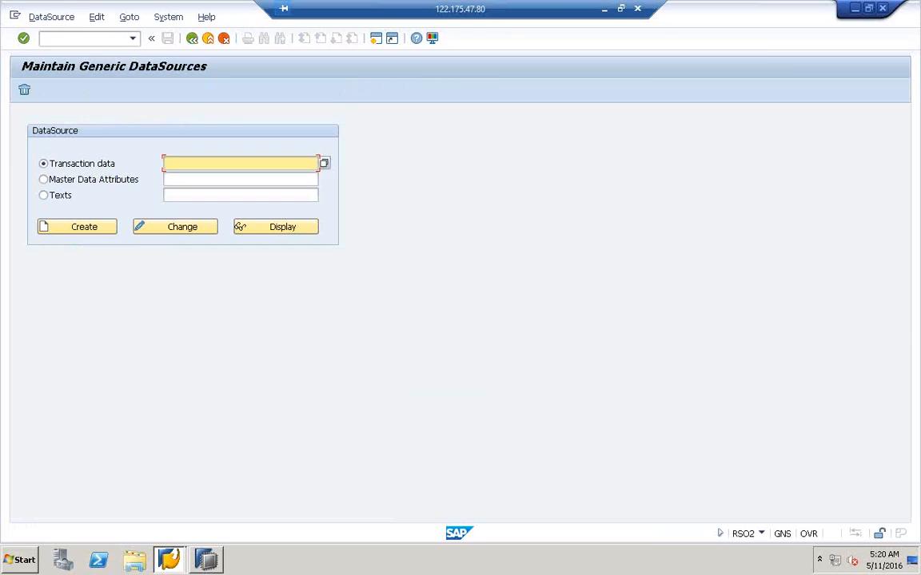
{"action": "left_click", "coordinate": [270, 168]}
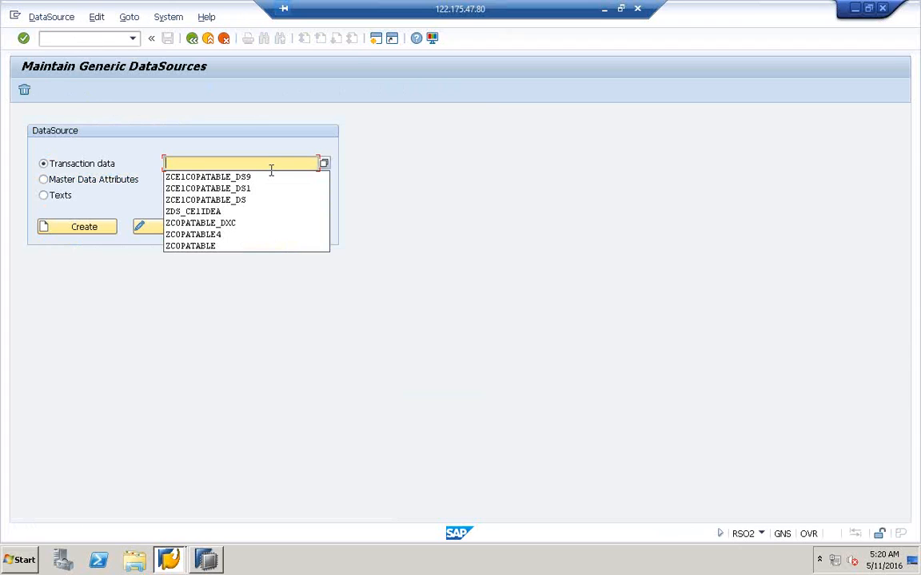
{"action": "left_click", "coordinate": [251, 179]}
{"action": "left_click_drag", "start_coordinate": [273, 163], "coordinate": [123, 159]}
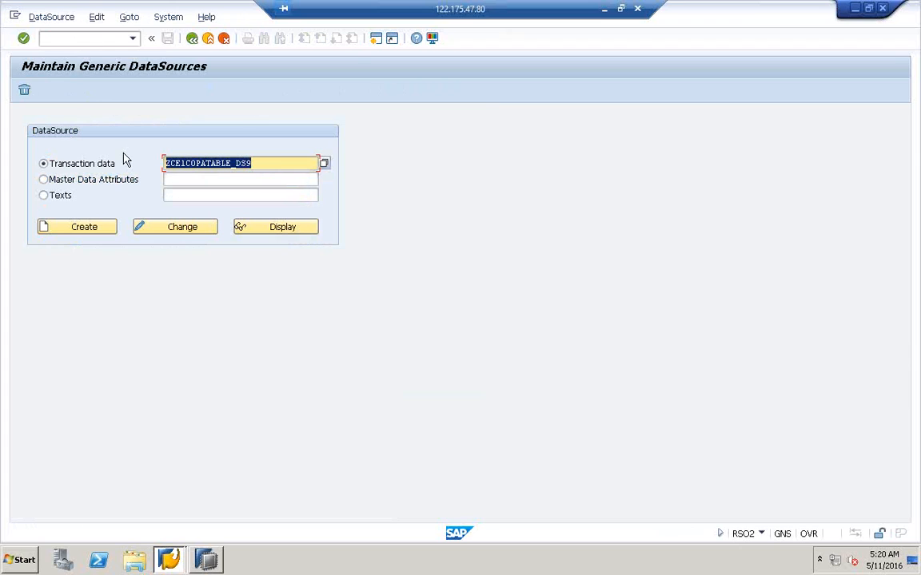
{"action": "left_click", "coordinate": [286, 233]}
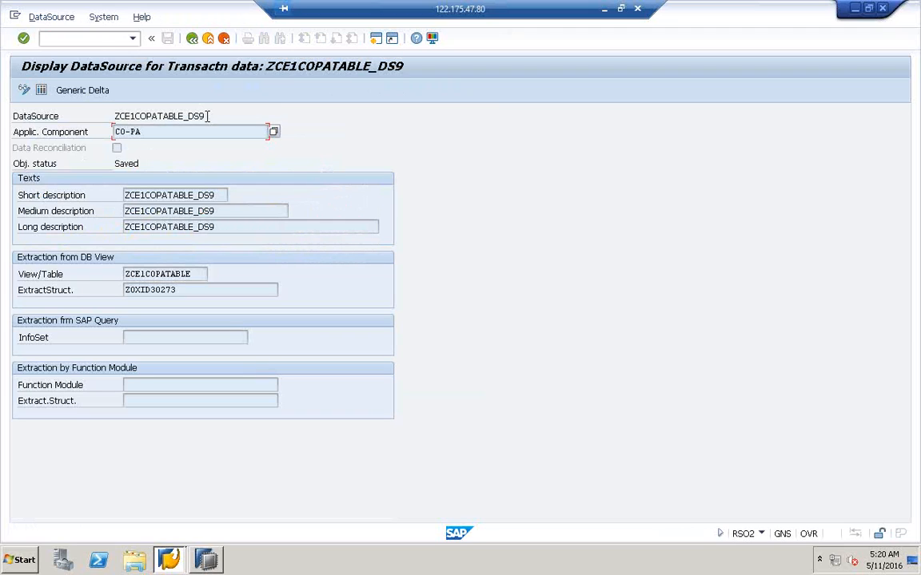
Copy the DataSource name ZCE1COPATABLE_DS9 and paste it as the DataSource of the new Open ODS View in HANA Studio.
{"action": "left_click_drag", "start_coordinate": [243, 116], "coordinate": [107, 119]}
{"action": "key", "text": "ctrl+c"}
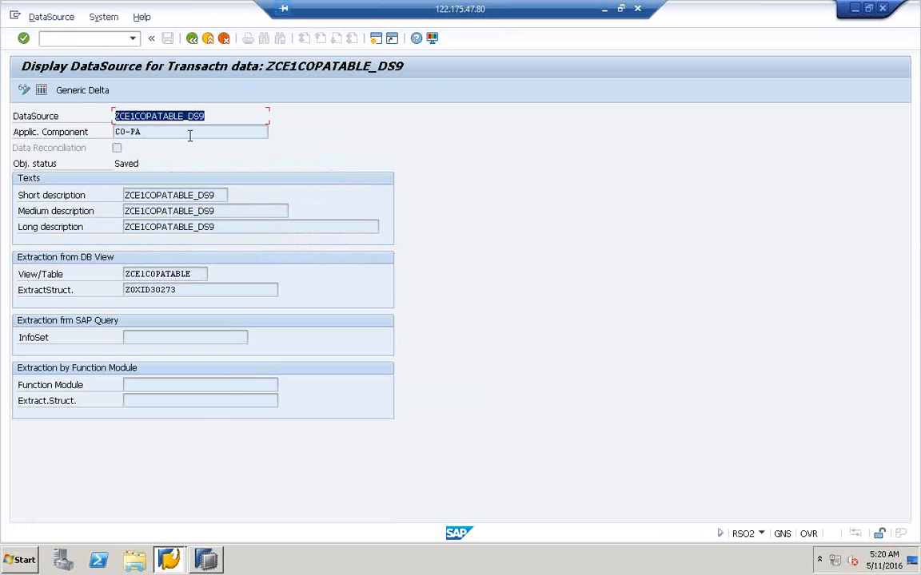
{"action": "left_click", "coordinate": [214, 562]}
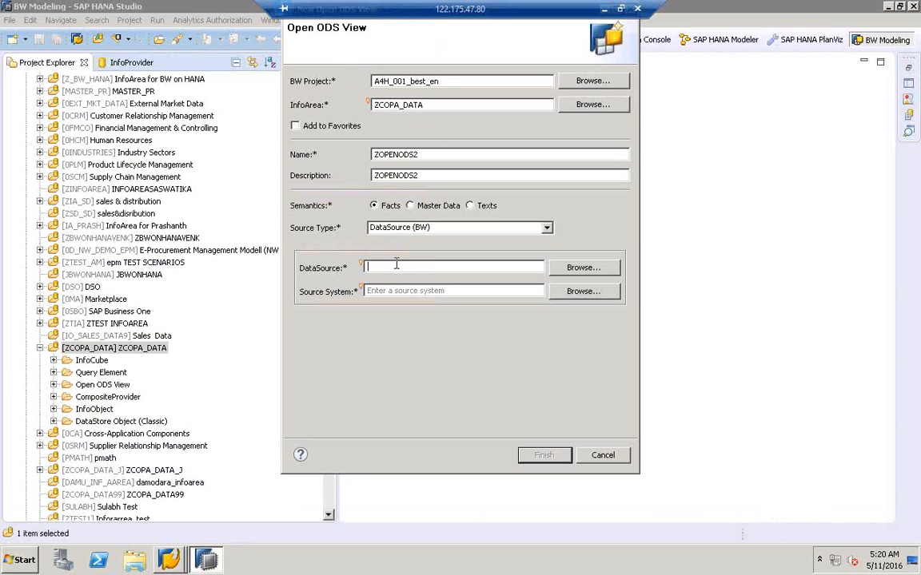
{"action": "key", "text": "ctrl+v"}
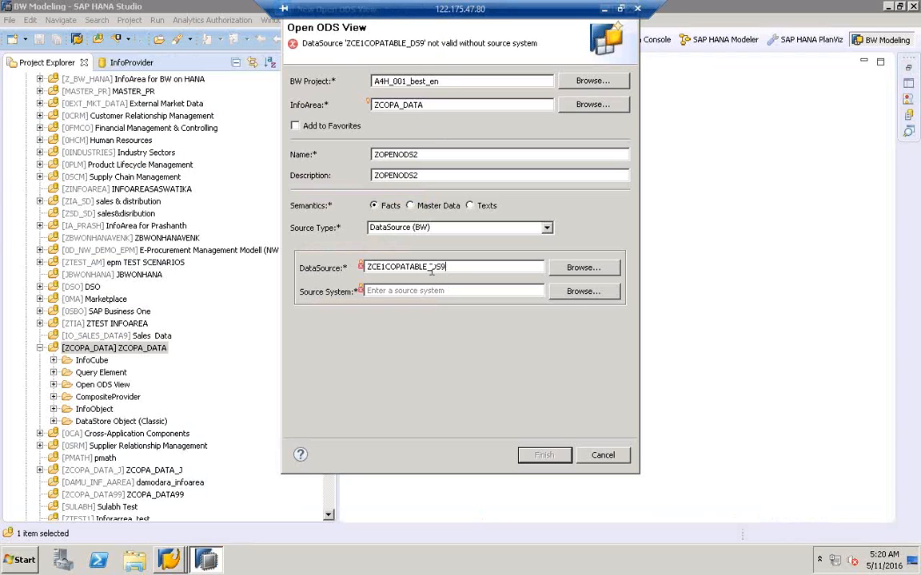
Search the source systems for t90cl, choose T90CLNT090 for the Open ODS View, and clear Add to Favorites.
{"action": "left_click", "coordinate": [583, 292]}
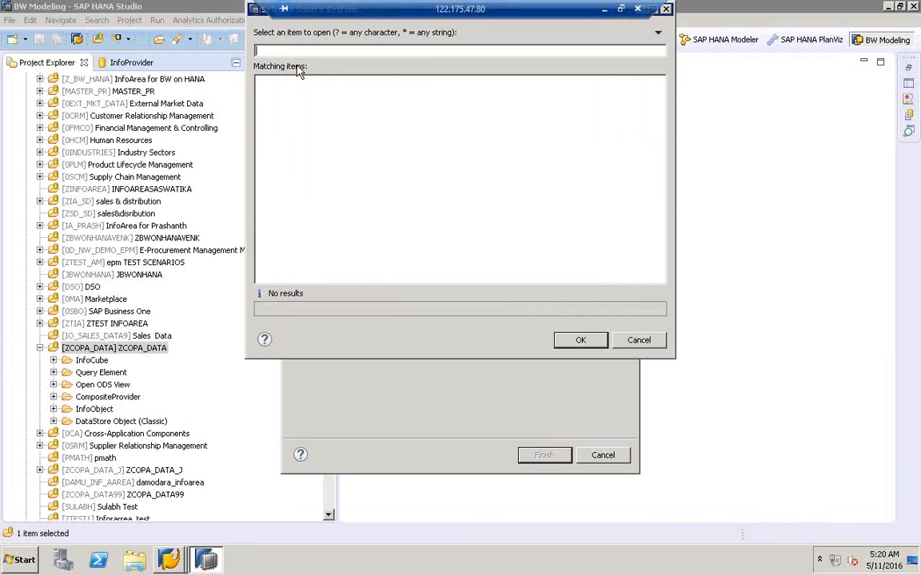
{"action": "type", "text": "t90cl"}
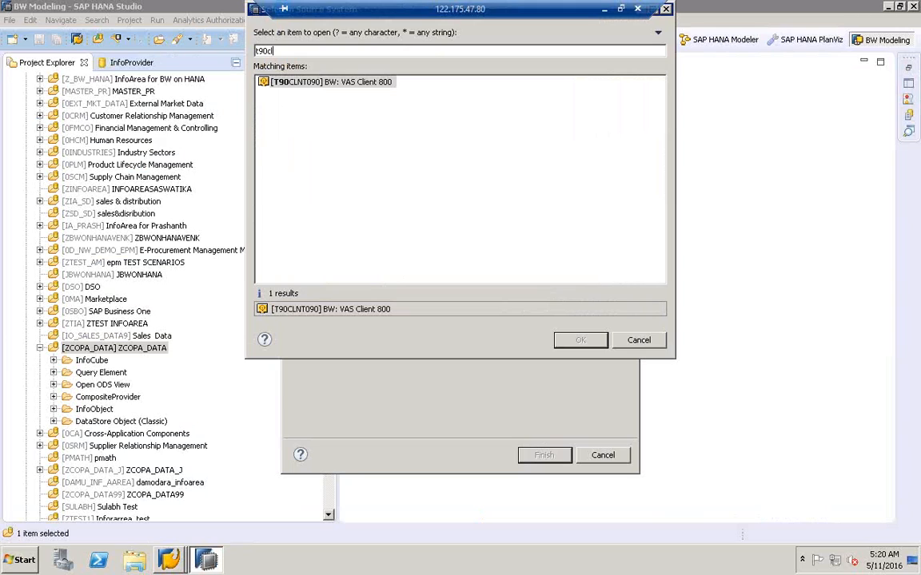
{"action": "left_click", "coordinate": [310, 83]}
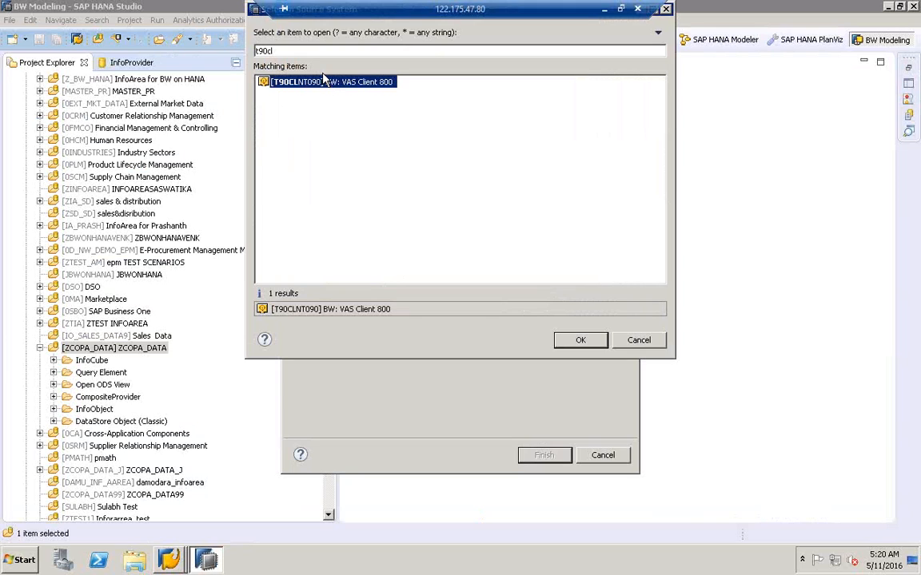
{"action": "left_click", "coordinate": [592, 344]}
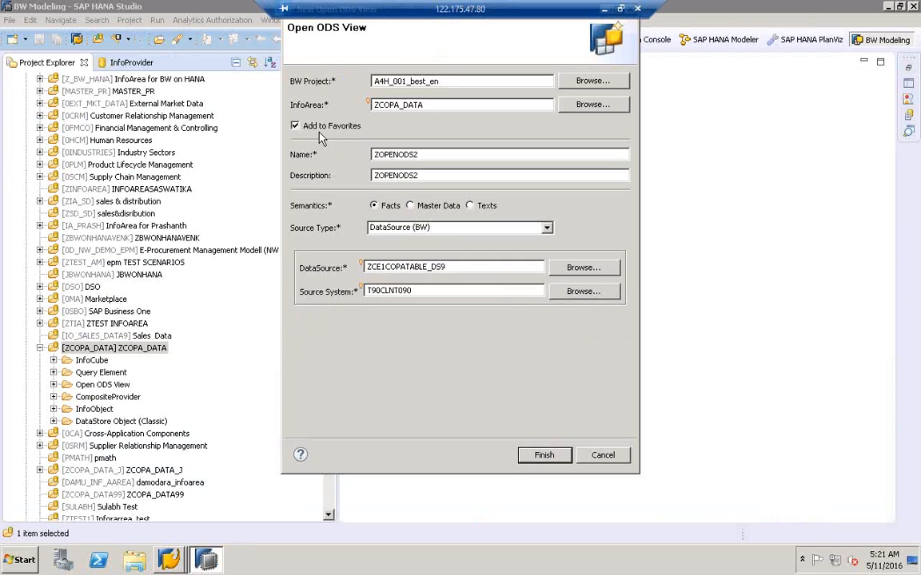
{"action": "left_click", "coordinate": [295, 126]}
Switch to the SAP session, go back from the DataSource display to Maintain Generic DataSources, and return to HANA Studio.
{"action": "mouse_move", "coordinate": [184, 561]}
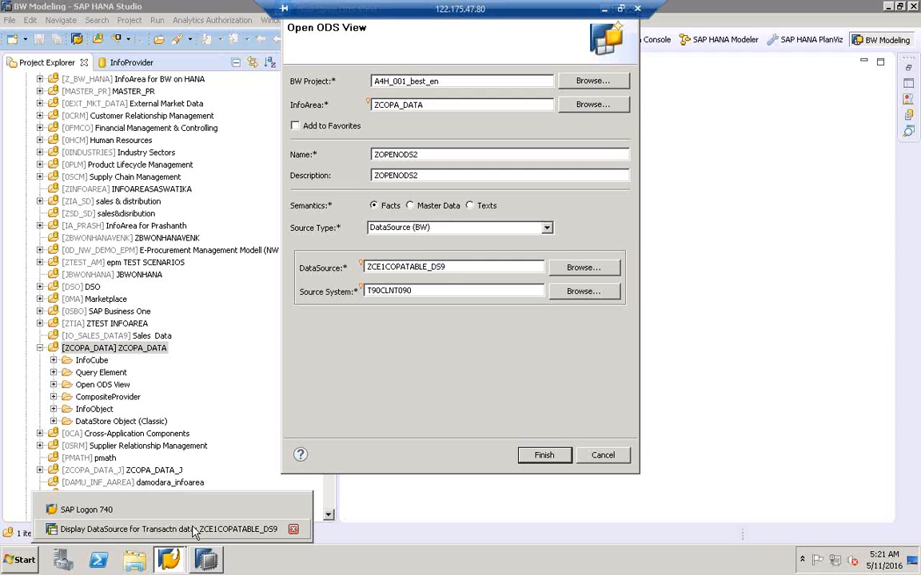
{"action": "left_click", "coordinate": [174, 477]}
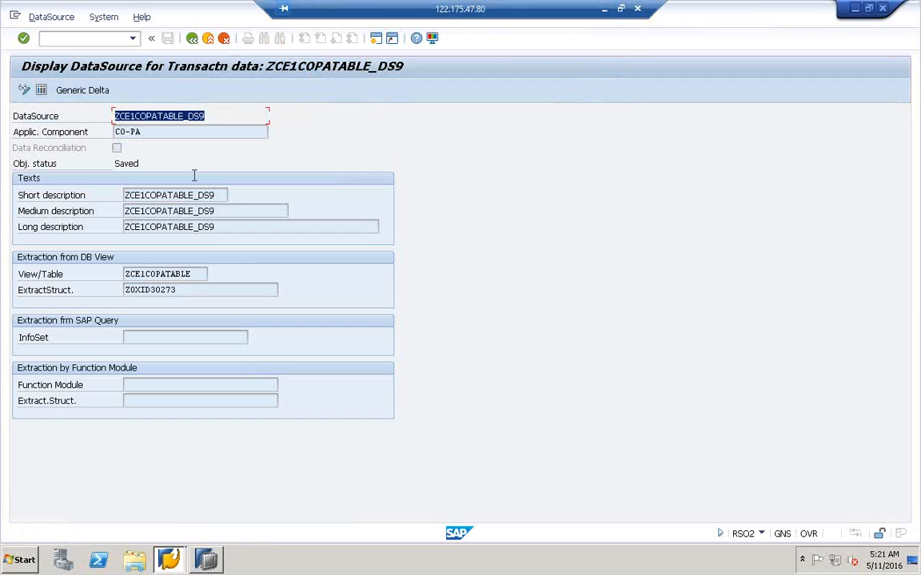
{"action": "left_click", "coordinate": [192, 39]}
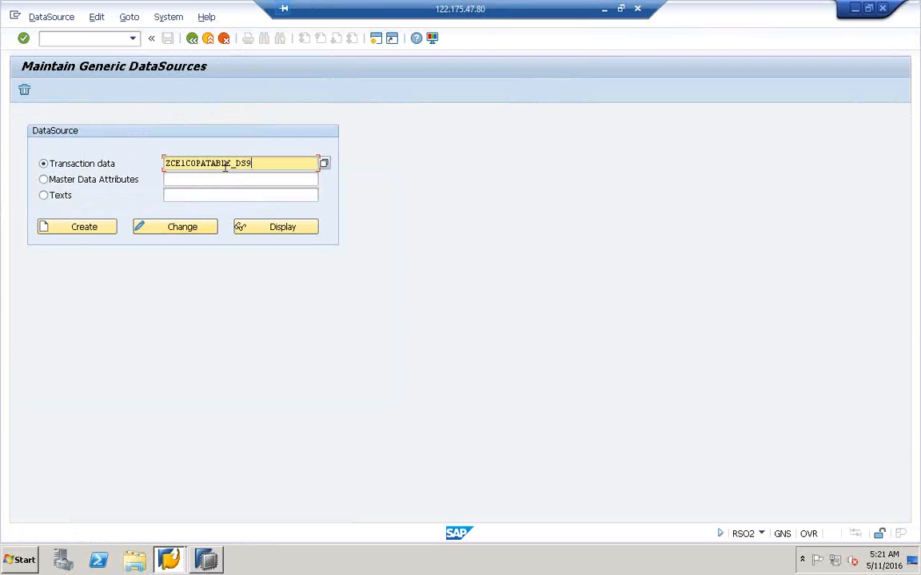
{"action": "left_click", "coordinate": [205, 559]}
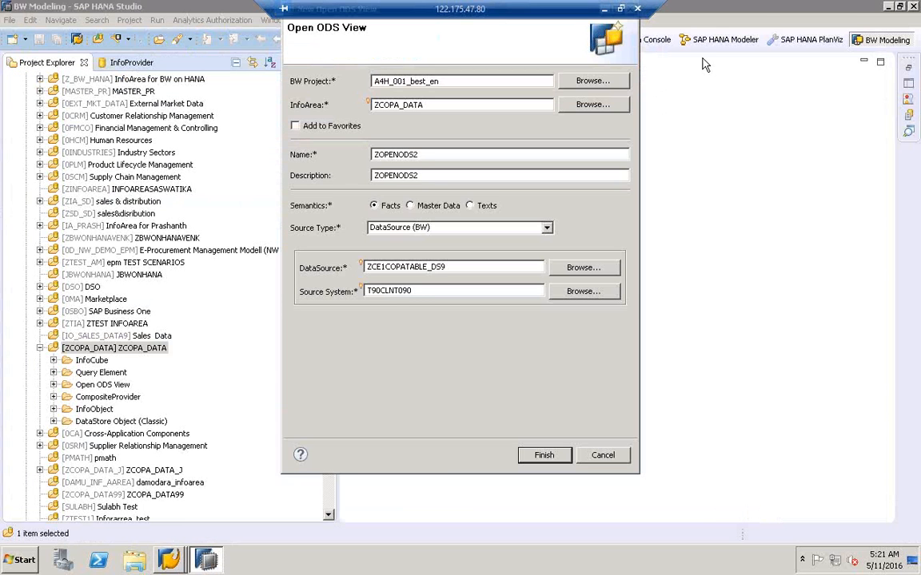
{"action": "left_click_drag", "start_coordinate": [555, 6], "coordinate": [427, 4]}
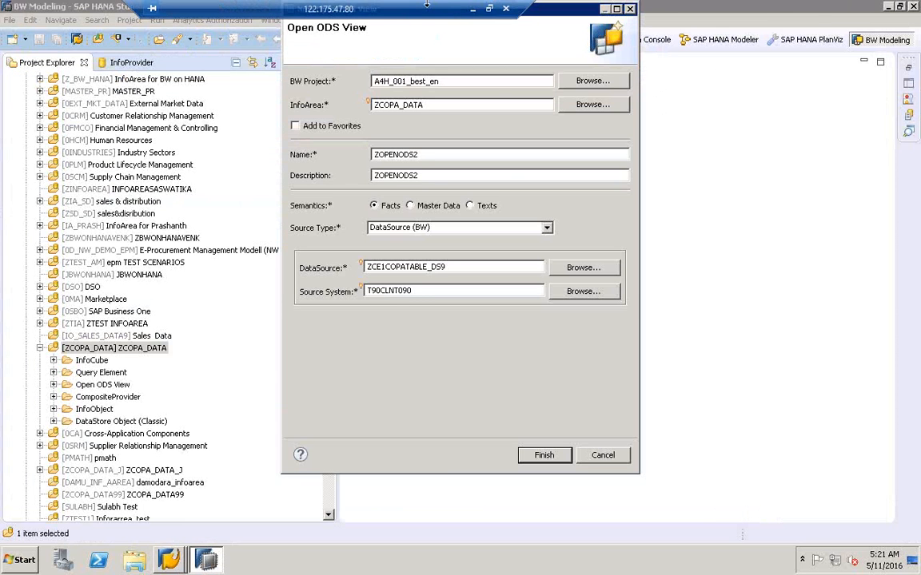
{"action": "left_click", "coordinate": [617, 8]}
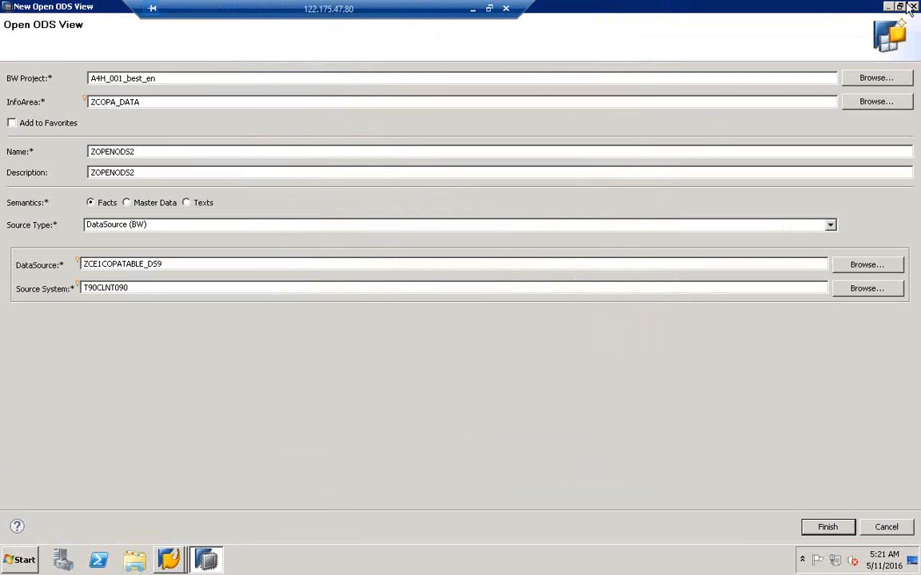
{"action": "left_click", "coordinate": [905, 8]}
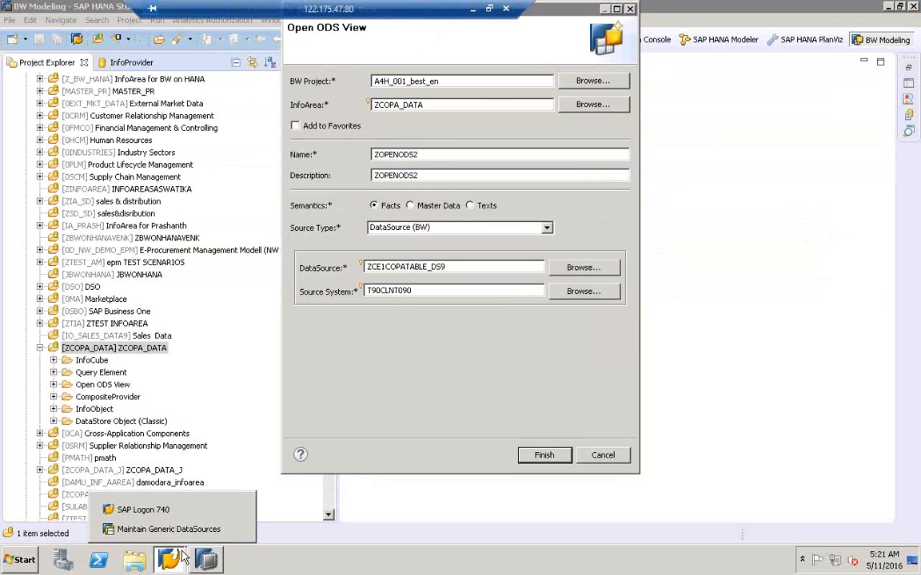
Switch to the Maintain Generic DataSources window, reduce its size and place it over the lower part of the Open ODS View dialog.
{"action": "left_click", "coordinate": [189, 537]}
{"action": "left_click", "coordinate": [870, 8]}
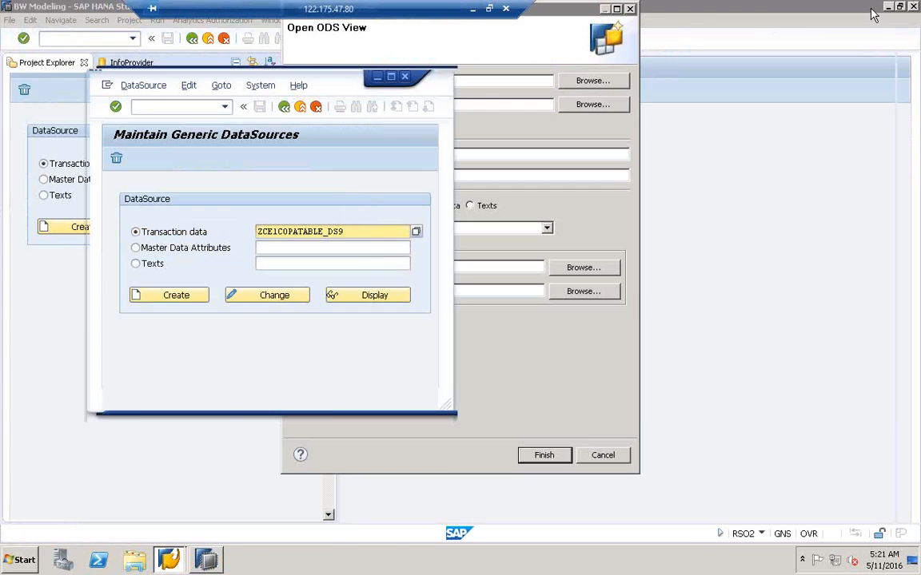
{"action": "left_click_drag", "start_coordinate": [288, 78], "coordinate": [399, 244]}
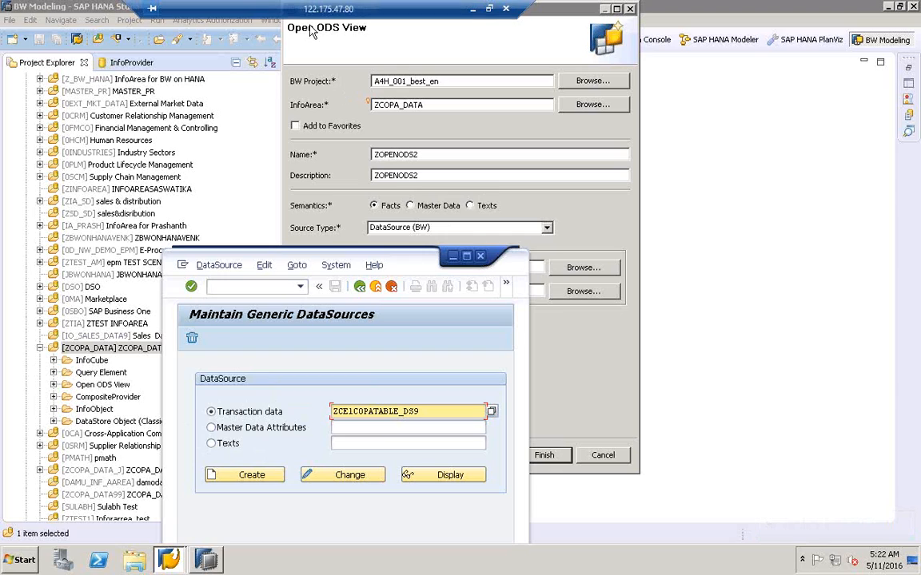
Finish creating the Open ODS View ZOPENODS2 and narrow the project tree to enlarge its editor.
{"action": "left_click", "coordinate": [376, 215]}
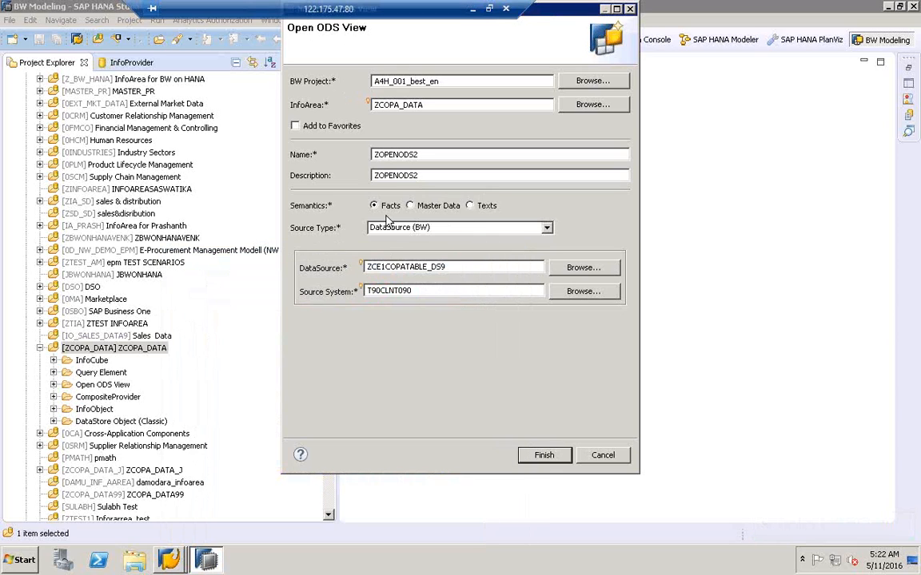
{"action": "left_click", "coordinate": [539, 454]}
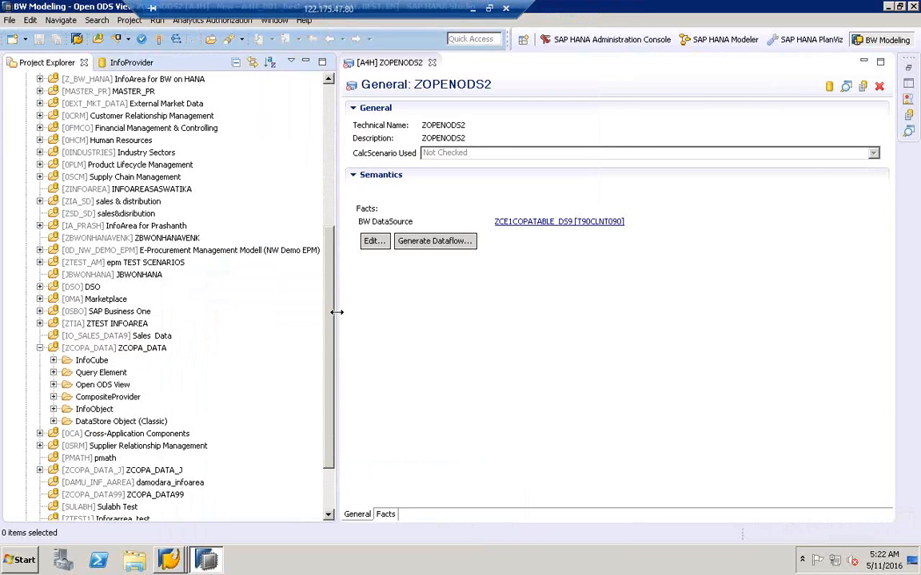
{"action": "left_click_drag", "start_coordinate": [334, 313], "coordinate": [199, 289]}
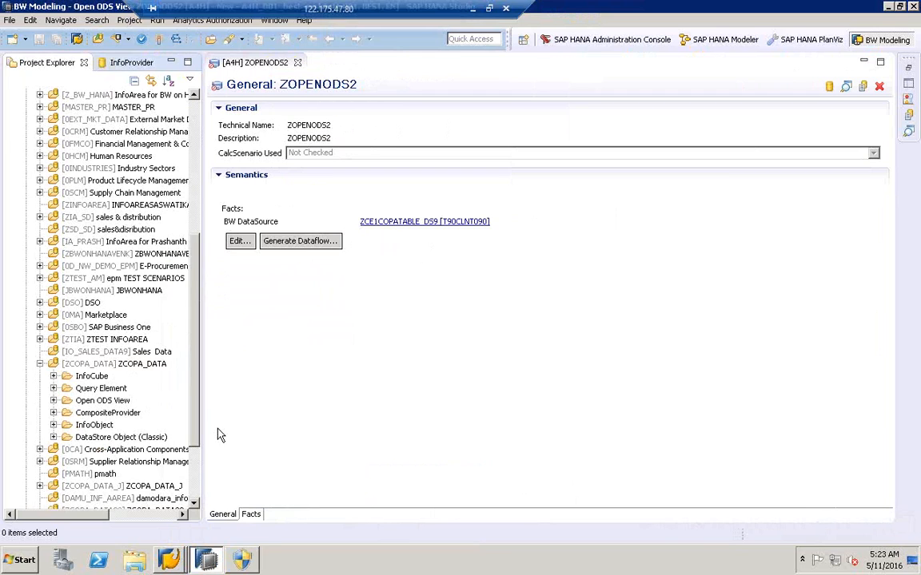
Deny the Java Auto Updater permission to make changes to the computer.
{"action": "left_click", "coordinate": [243, 560]}
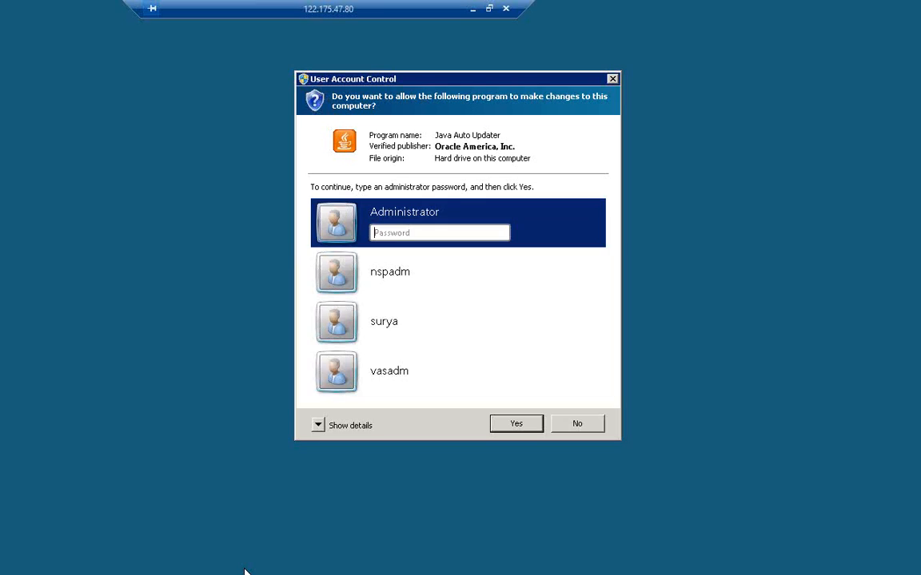
{"action": "left_click", "coordinate": [589, 424]}
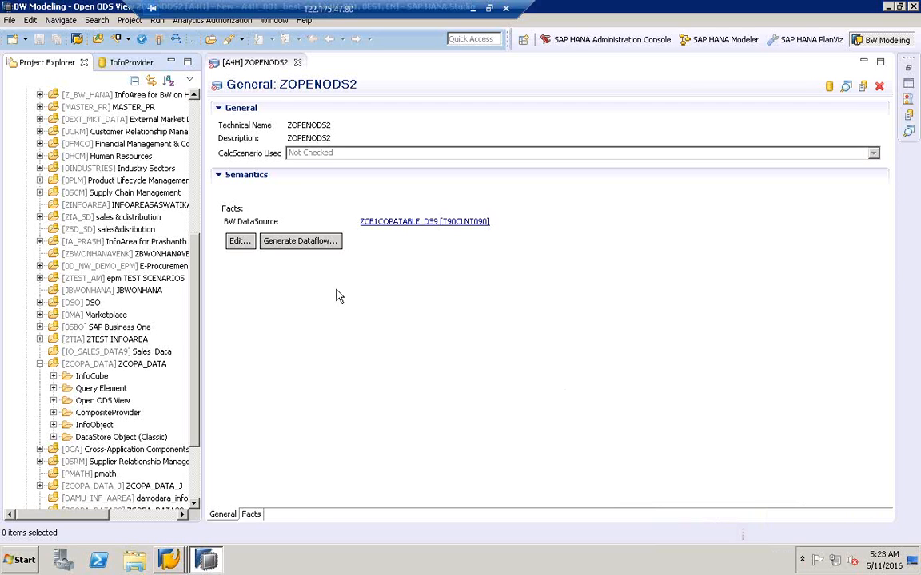
Start generating a dataflow for ZOPENODS2 with Advanced DataStore Object as the target type and ZADO1 as its name.
{"action": "left_click", "coordinate": [295, 241]}
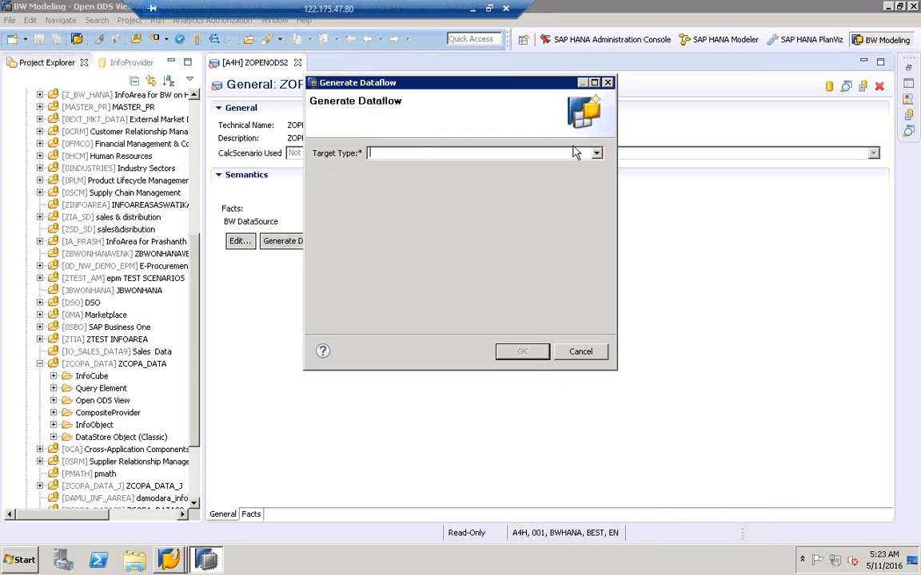
{"action": "left_click", "coordinate": [596, 154]}
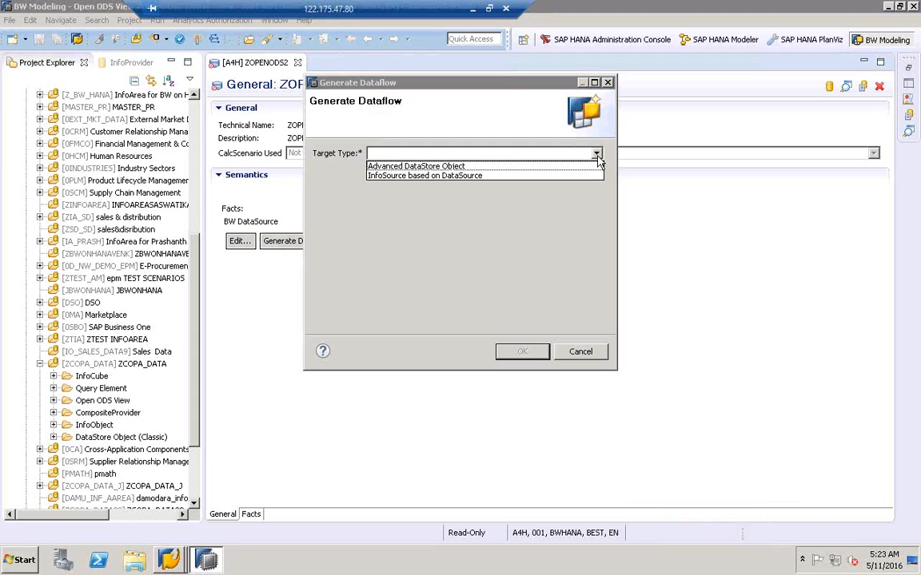
{"action": "left_click", "coordinate": [415, 166]}
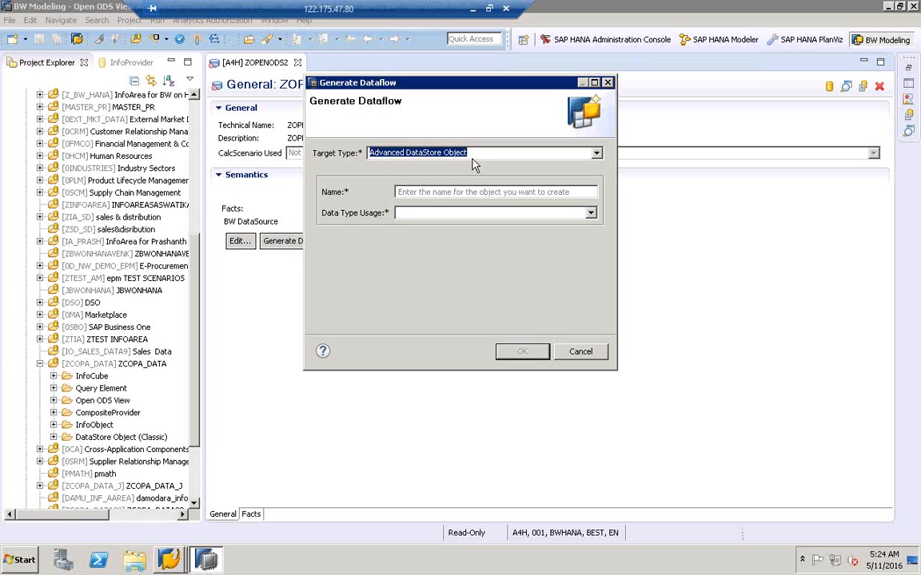
{"action": "left_click", "coordinate": [434, 193]}
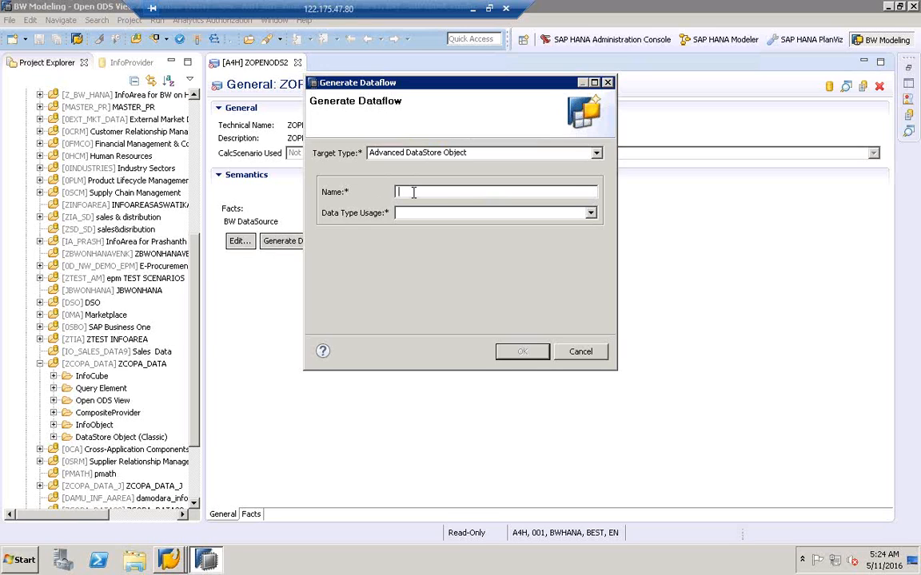
{"action": "type", "text": "ZADO1"}
{"action": "left_click", "coordinate": [591, 213]}
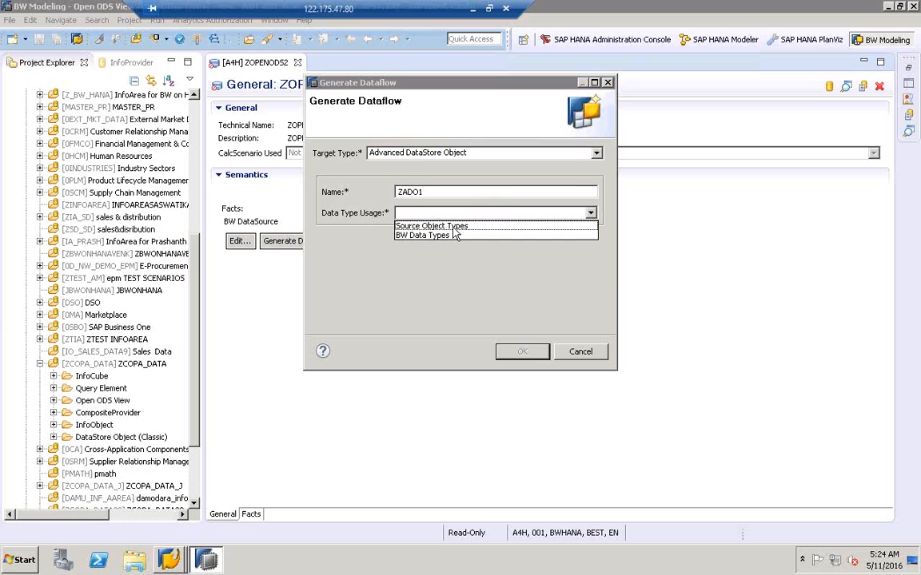
Switch to the SAP session, display the DataSource's table ZCE1COPATABLE to examine its field data types, and return to HANA Studio.
{"action": "left_click", "coordinate": [168, 559]}
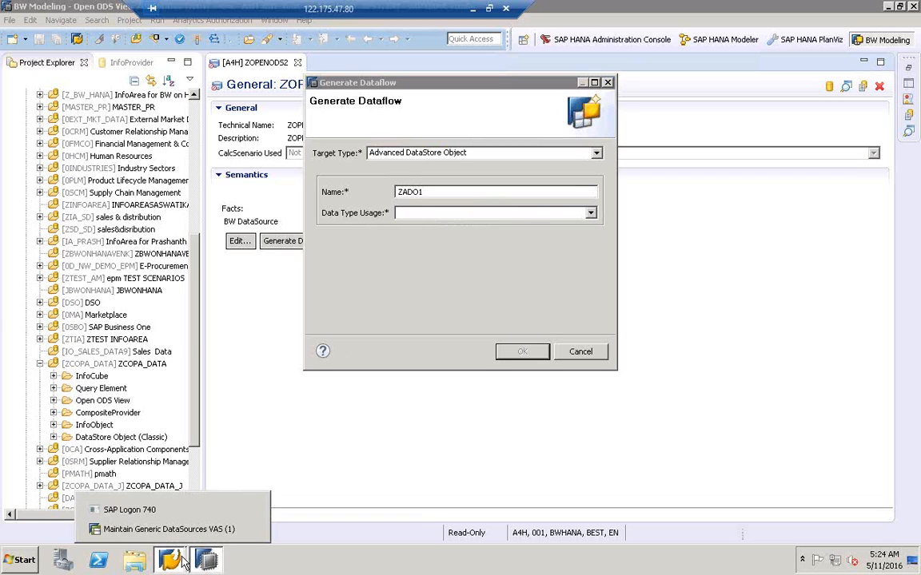
{"action": "left_click", "coordinate": [192, 528]}
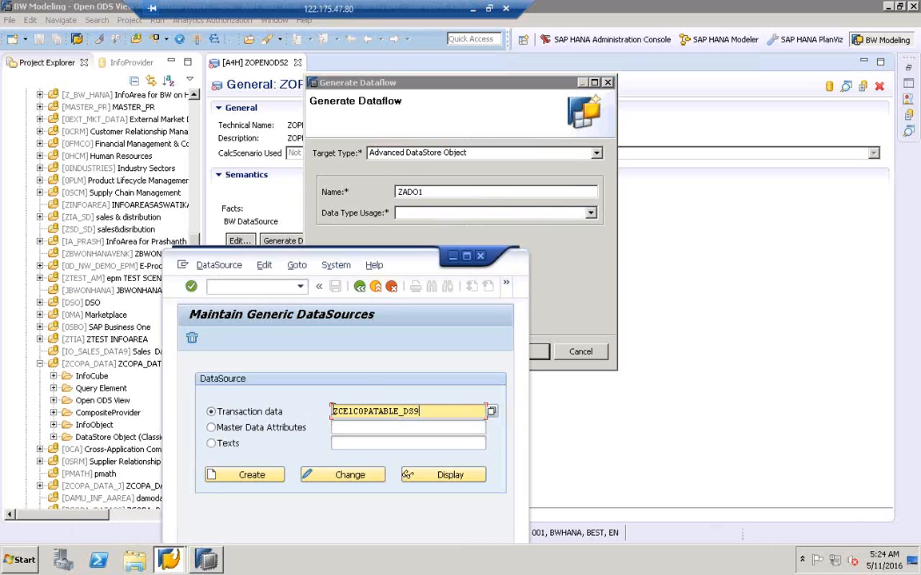
{"action": "left_click", "coordinate": [443, 473]}
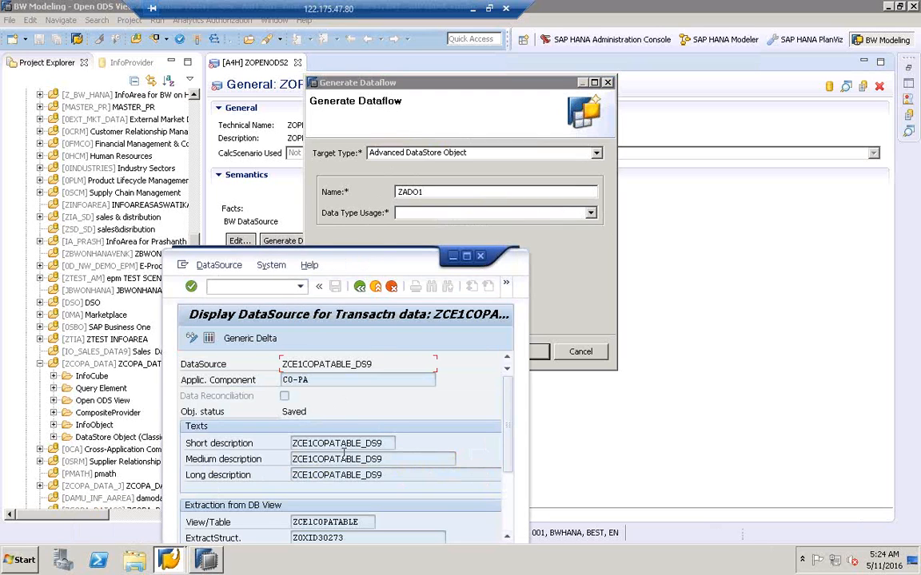
{"action": "double_click", "coordinate": [303, 522]}
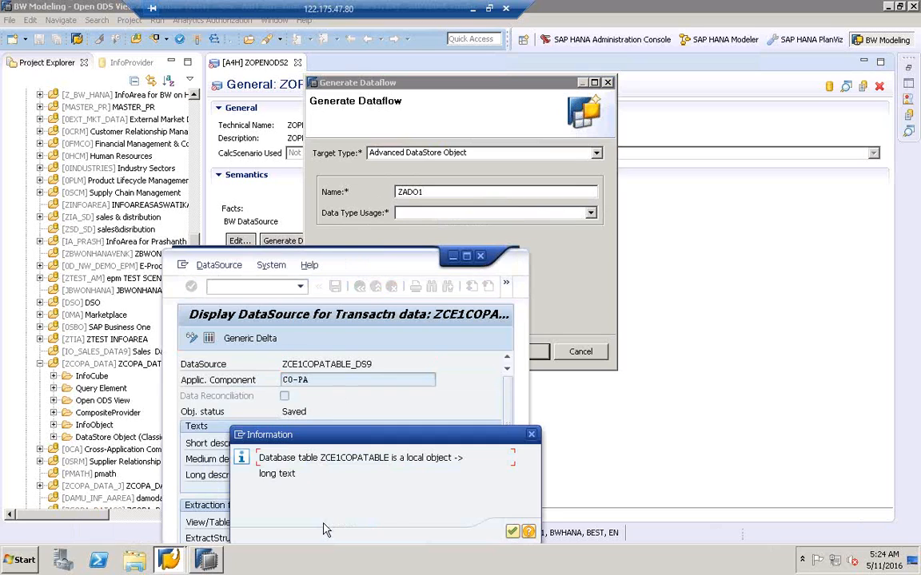
{"action": "left_click", "coordinate": [512, 532]}
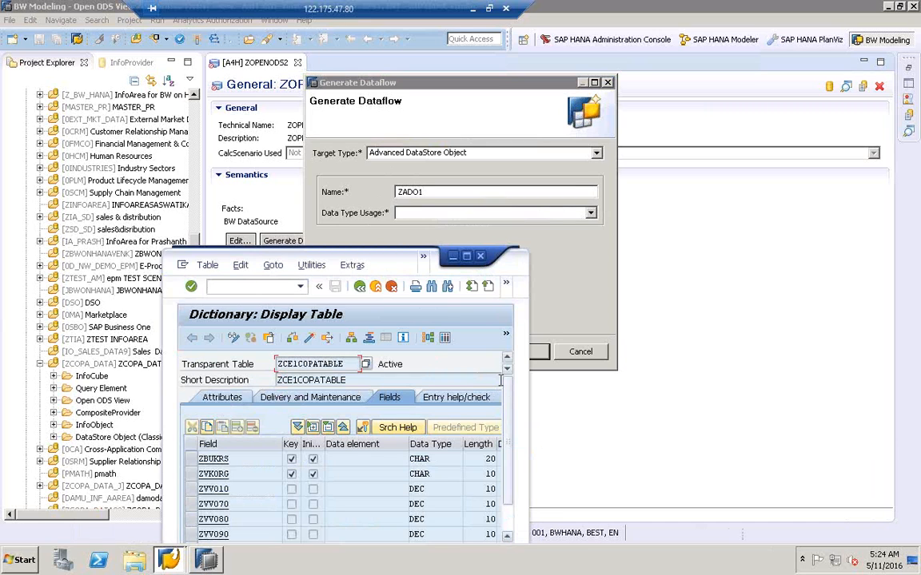
{"action": "left_click", "coordinate": [466, 256]}
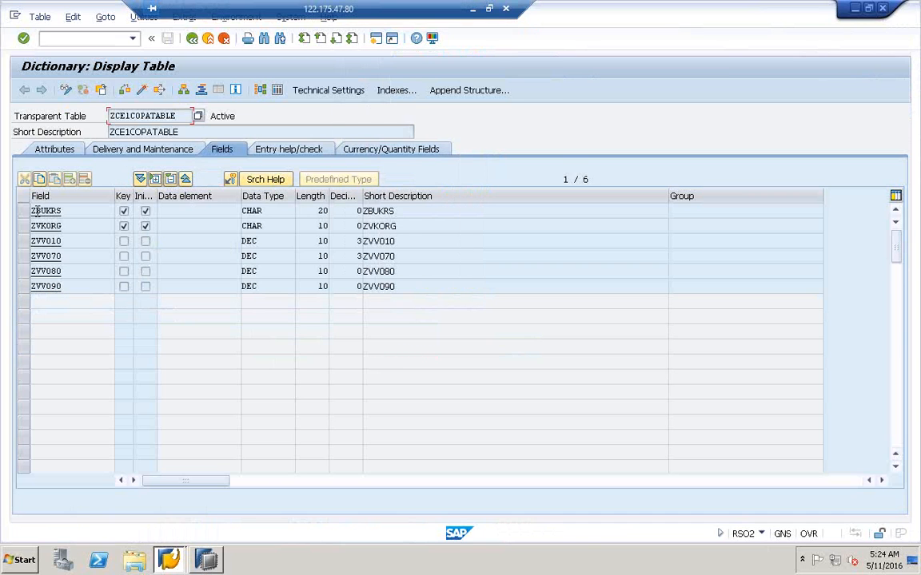
{"action": "left_click_drag", "start_coordinate": [24, 211], "coordinate": [26, 255]}
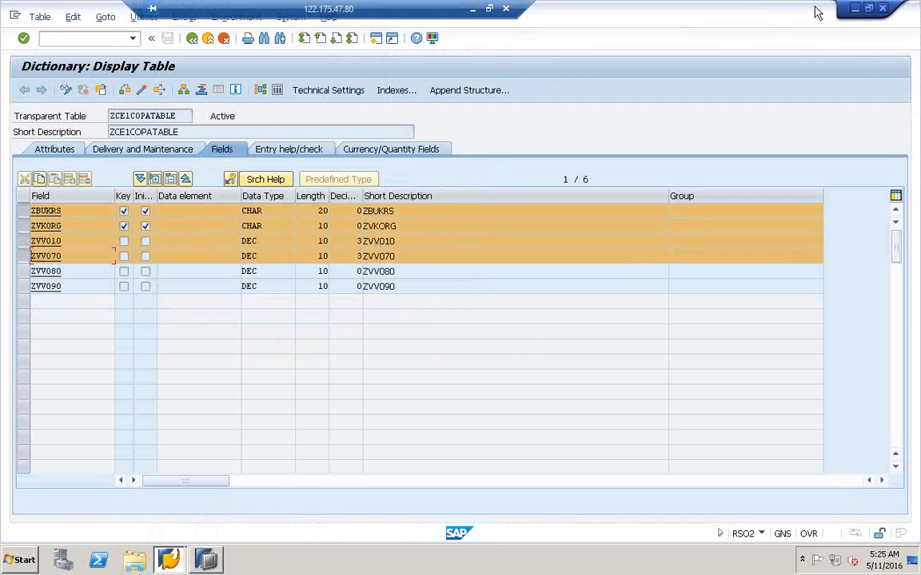
{"action": "left_click", "coordinate": [855, 9]}
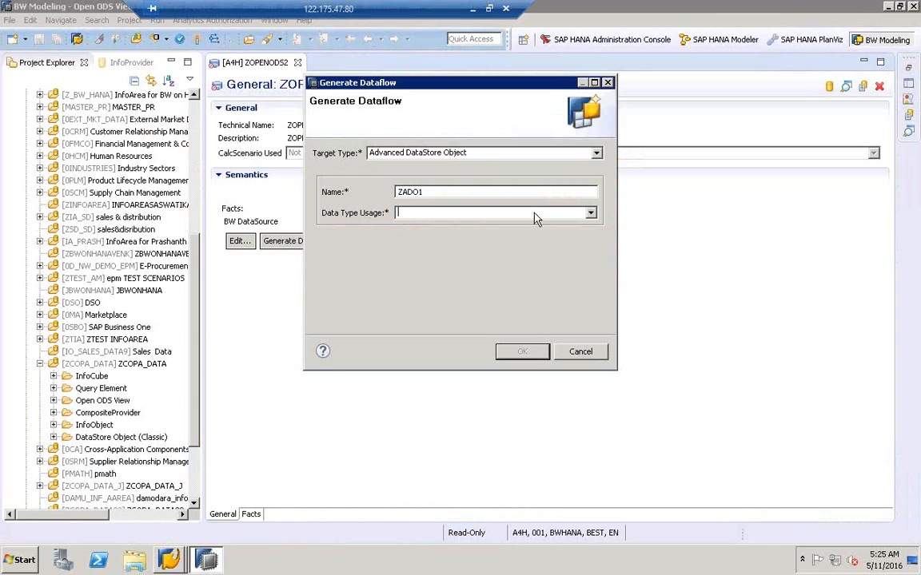
Set the data type usage to Source Object Types, generate the dataflow, and read the resulting information message before dismissing the problems list.
{"action": "left_click", "coordinate": [591, 213]}
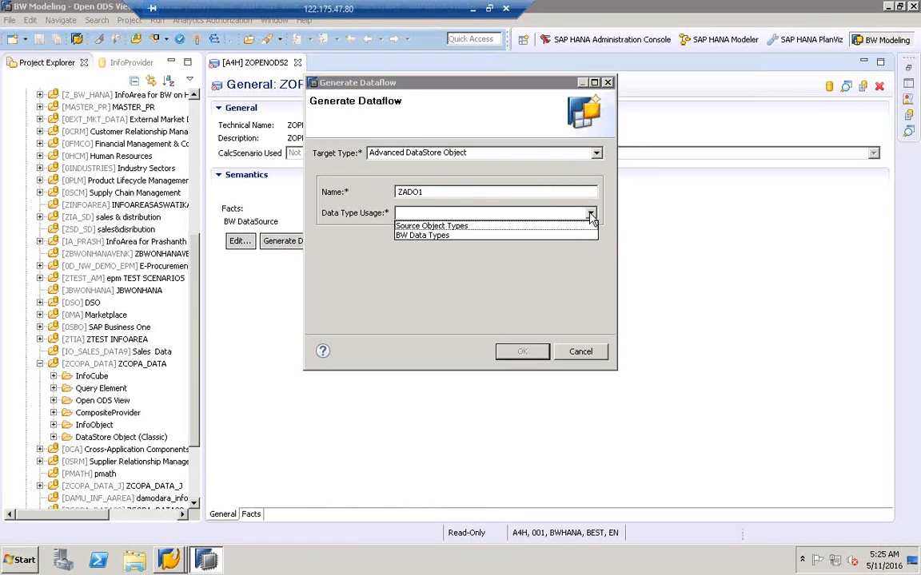
{"action": "left_click", "coordinate": [460, 226]}
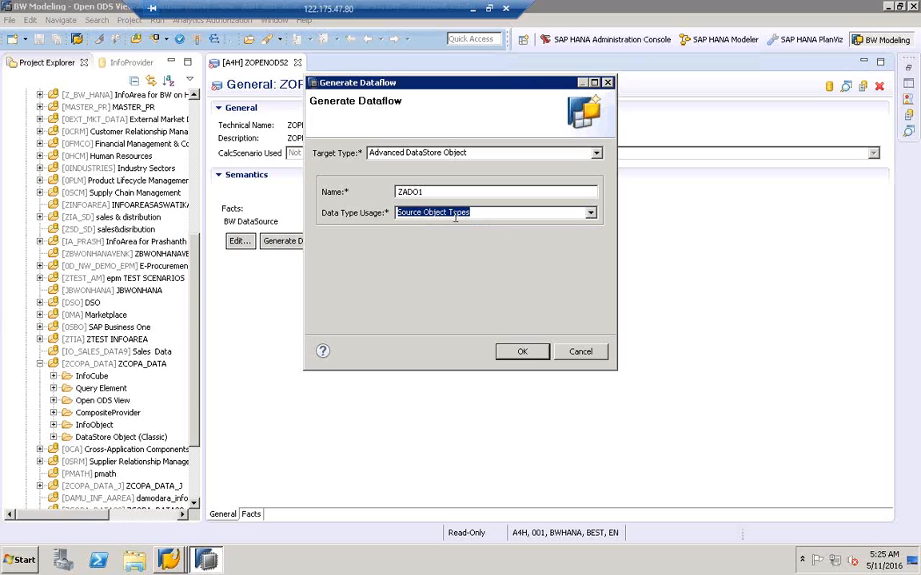
{"action": "left_click", "coordinate": [525, 355]}
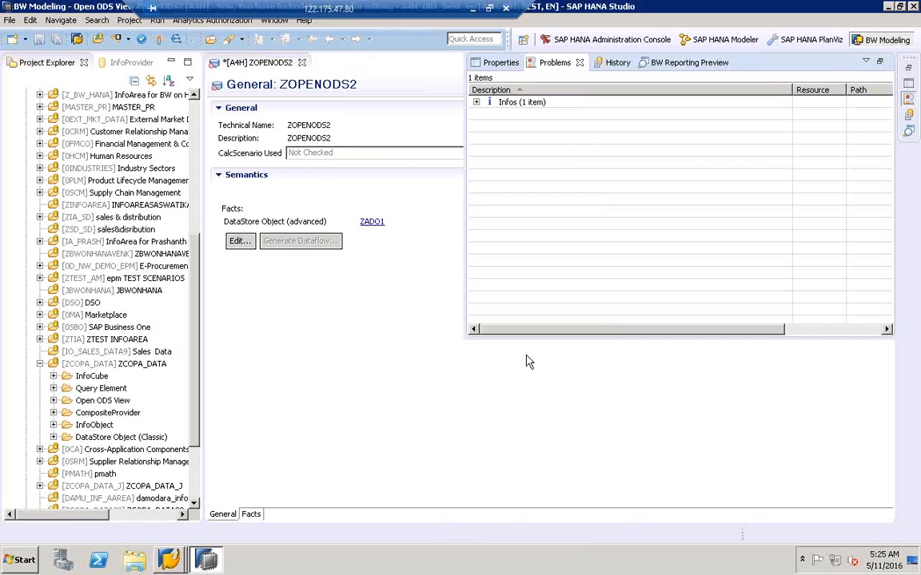
{"action": "left_click", "coordinate": [476, 103]}
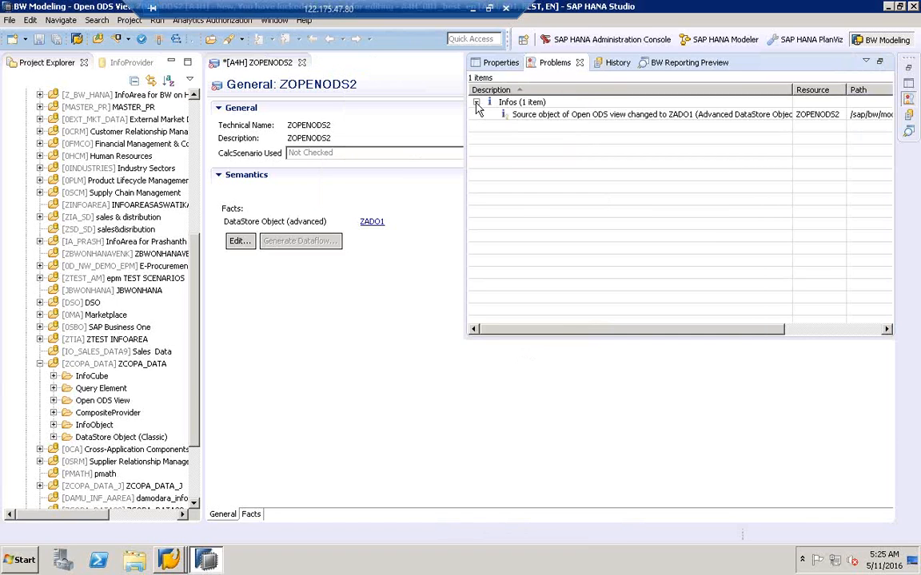
{"action": "left_click", "coordinate": [415, 202]}
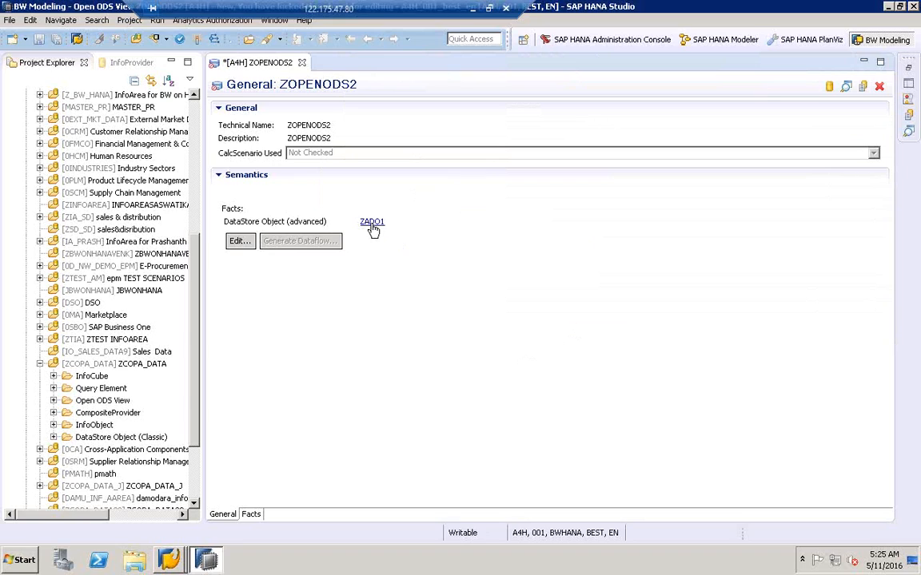
Show the facts definition of ZOPENODS2, narrow the project tree, and expand the key figures among the view fields.
{"action": "left_click", "coordinate": [251, 515]}
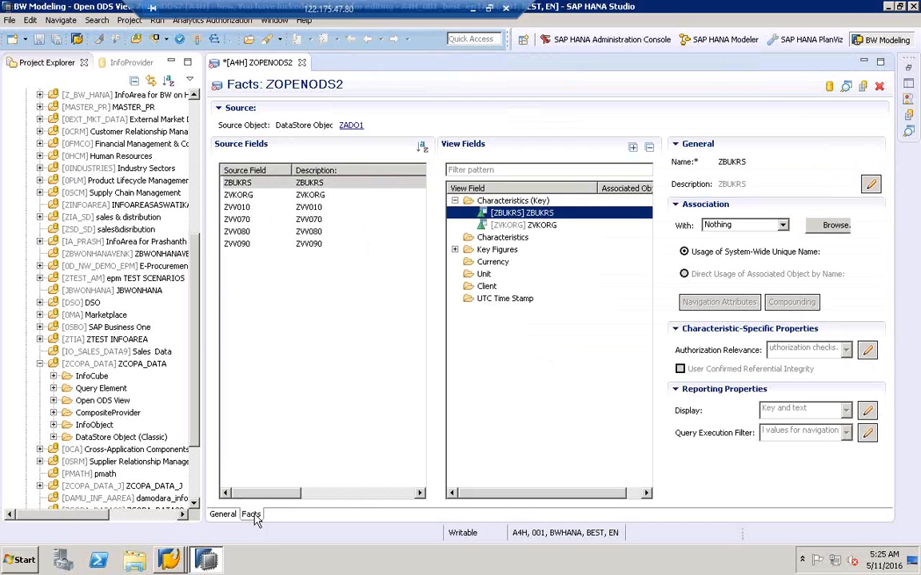
{"action": "left_click", "coordinate": [225, 516]}
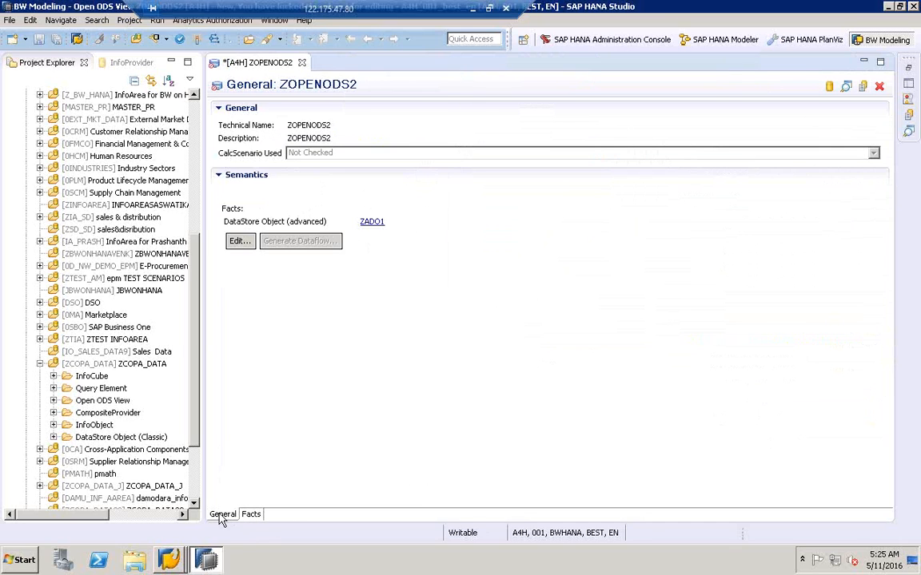
{"action": "left_click", "coordinate": [251, 516]}
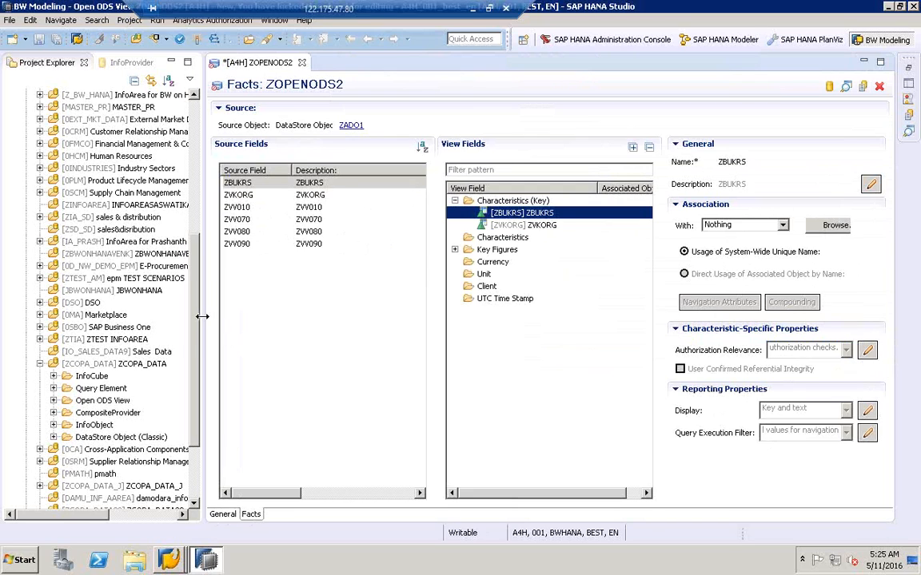
{"action": "left_click_drag", "start_coordinate": [202, 316], "coordinate": [122, 317]}
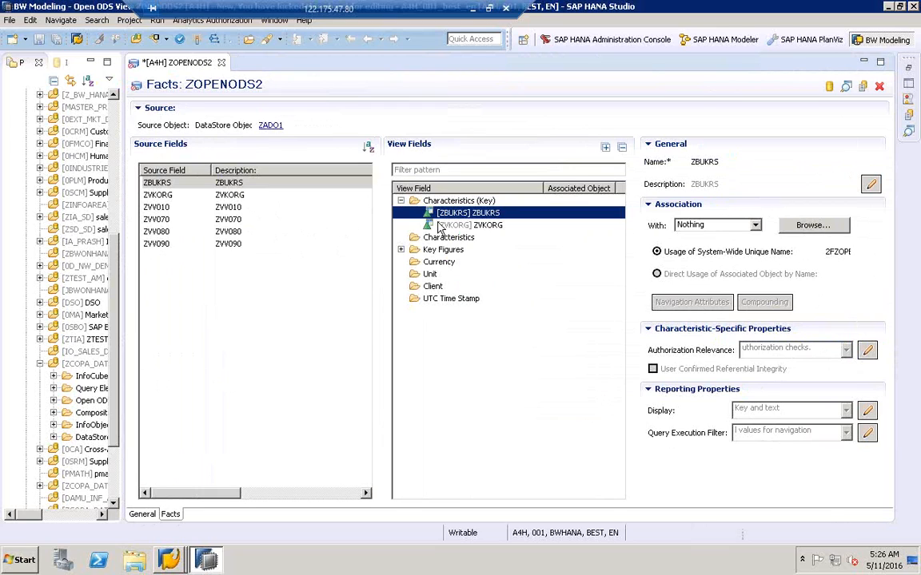
{"action": "left_click", "coordinate": [400, 250]}
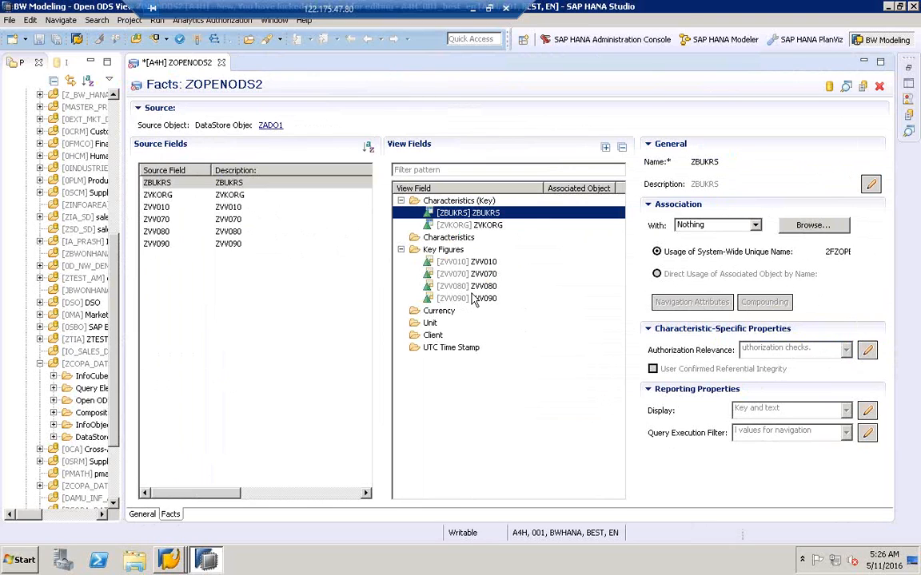
Move the view field ZVKORG from Characteristics (Key) to Characteristics, and review the properties of the ZBUKRS, ZVKORG and ZVV010 fields.
{"action": "left_click", "coordinate": [484, 227]}
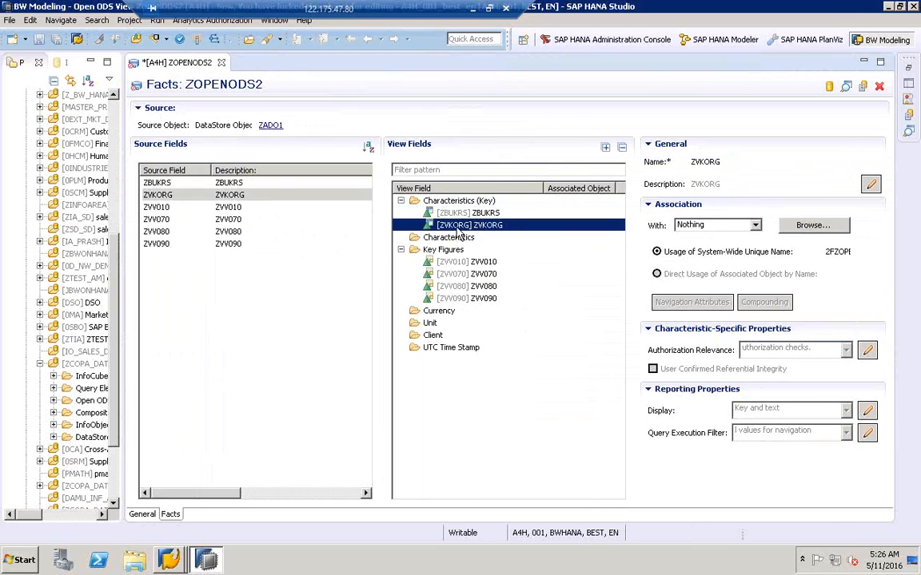
{"action": "left_click_drag", "start_coordinate": [484, 231], "coordinate": [485, 242]}
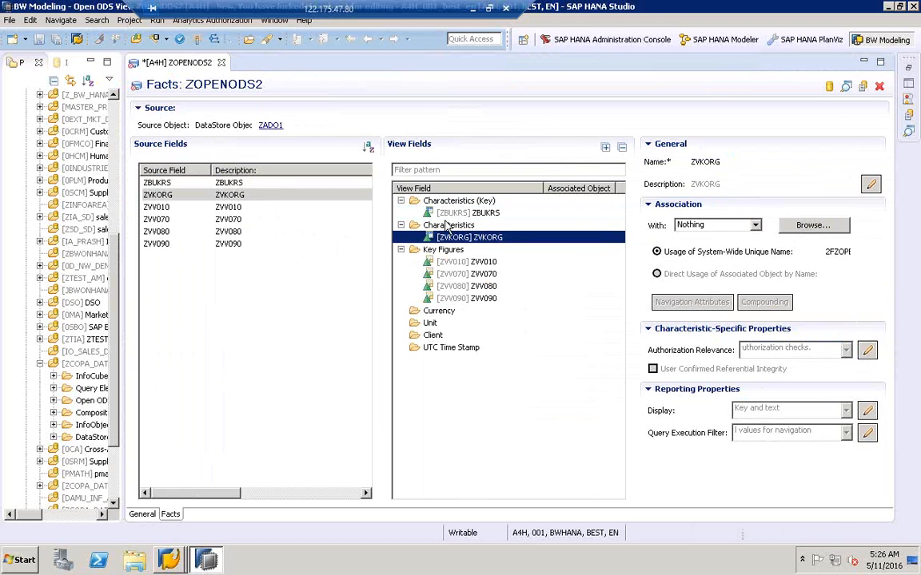
{"action": "left_click", "coordinate": [421, 199]}
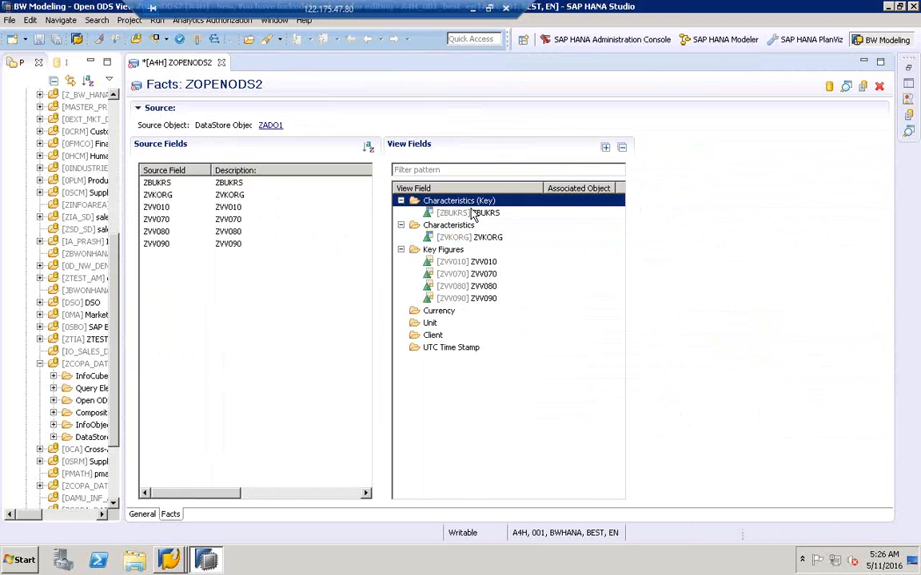
{"action": "left_click", "coordinate": [472, 213]}
{"action": "left_click", "coordinate": [473, 240]}
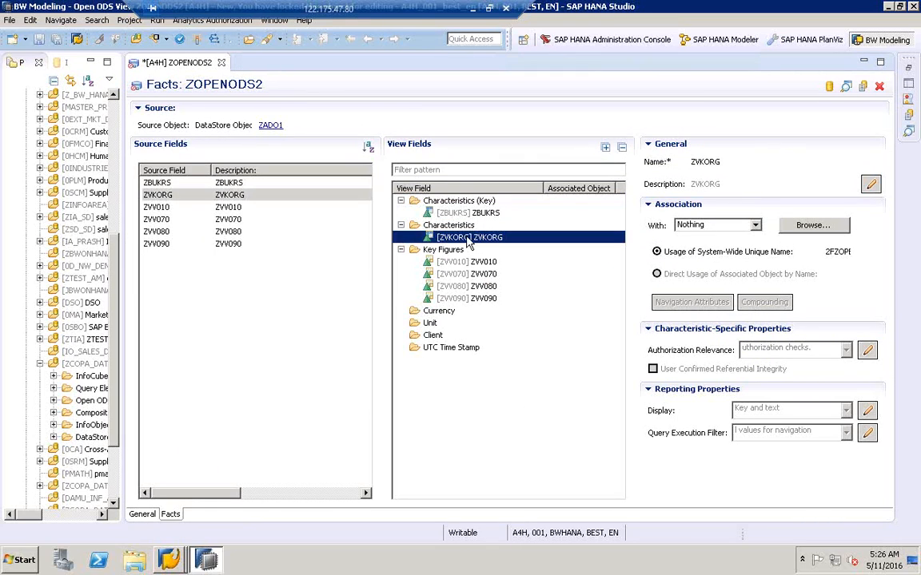
{"action": "left_click", "coordinate": [477, 262]}
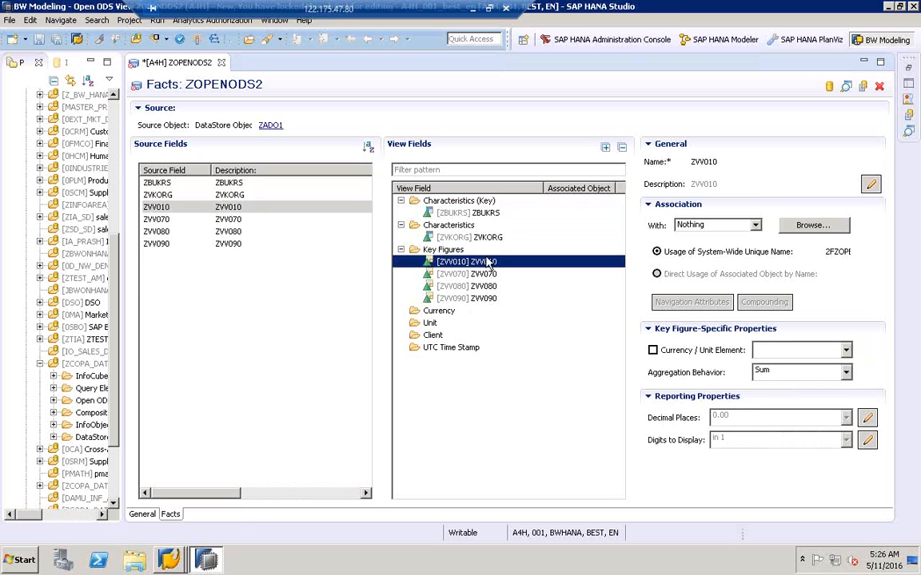
Check and activate the Open ODS View ZOPENODS2, and open its source object ZADO1 for viewing before returning to the view.
{"action": "left_click", "coordinate": [180, 39]}
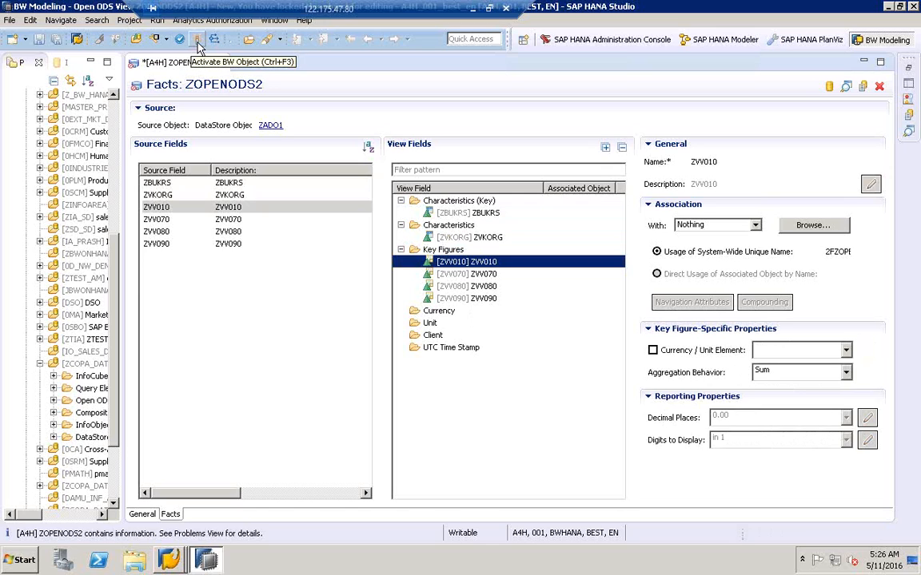
{"action": "left_click", "coordinate": [197, 41]}
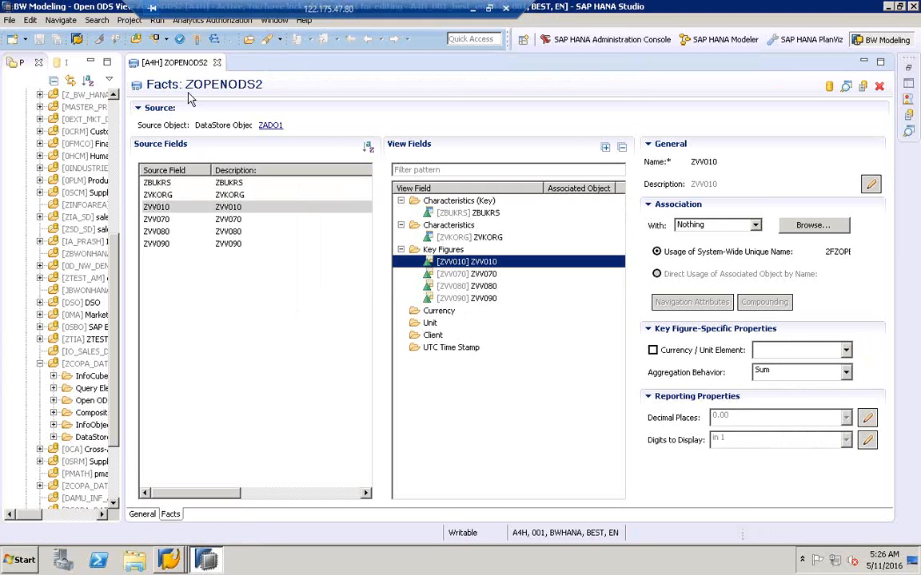
{"action": "left_click", "coordinate": [272, 126]}
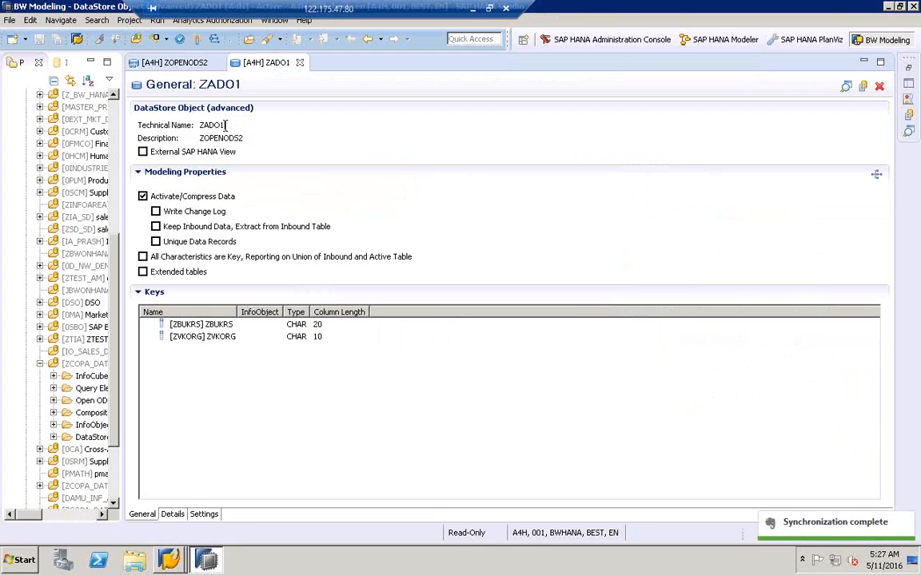
{"action": "left_click_drag", "start_coordinate": [226, 125], "coordinate": [203, 128]}
{"action": "left_click", "coordinate": [181, 62]}
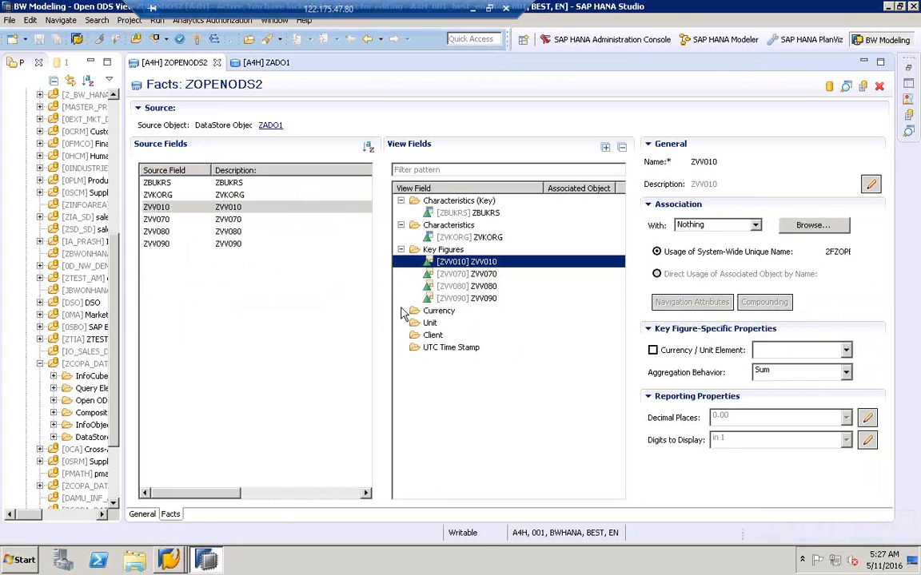
Switch to SAP Logon and open the logon screen of the BW74ONHANA system.
{"action": "left_click", "coordinate": [177, 563]}
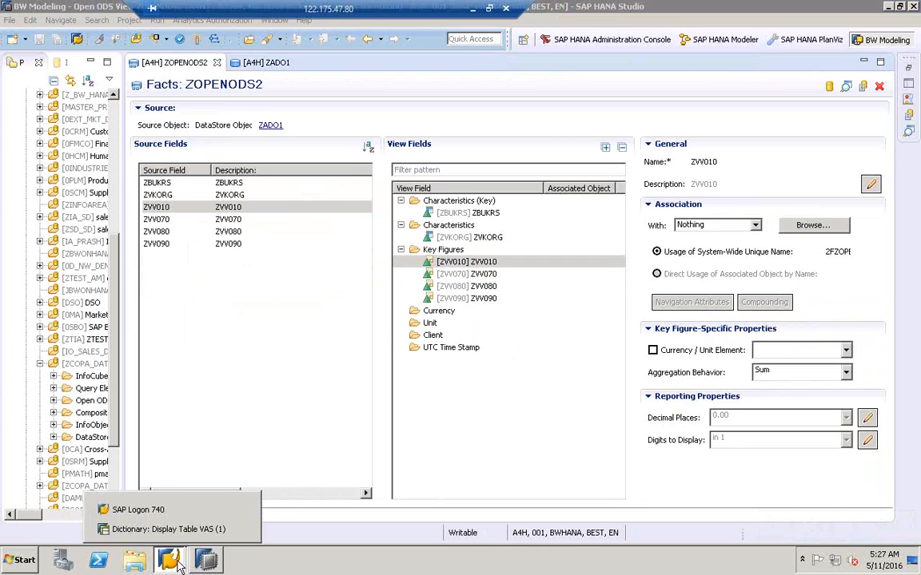
{"action": "left_click", "coordinate": [138, 509]}
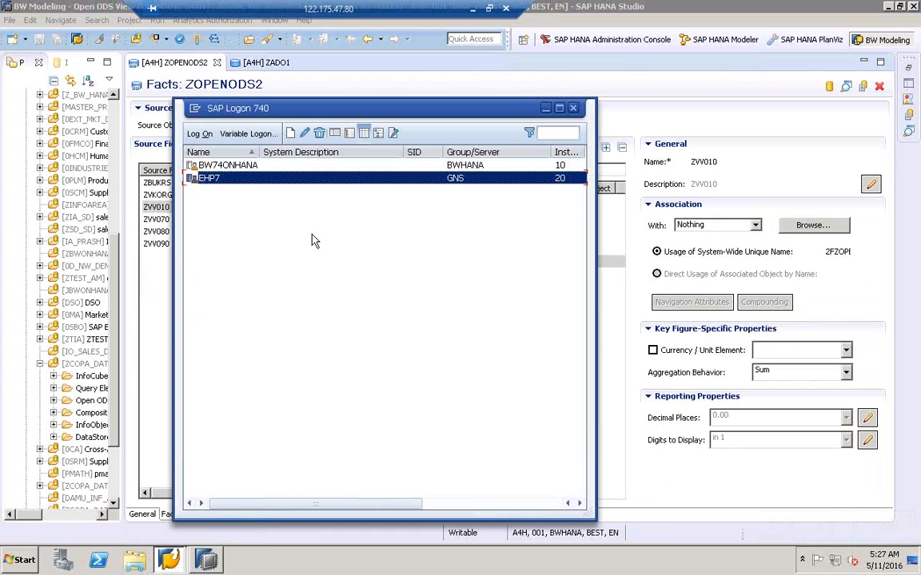
{"action": "left_click", "coordinate": [251, 167]}
{"action": "double_click", "coordinate": [251, 164]}
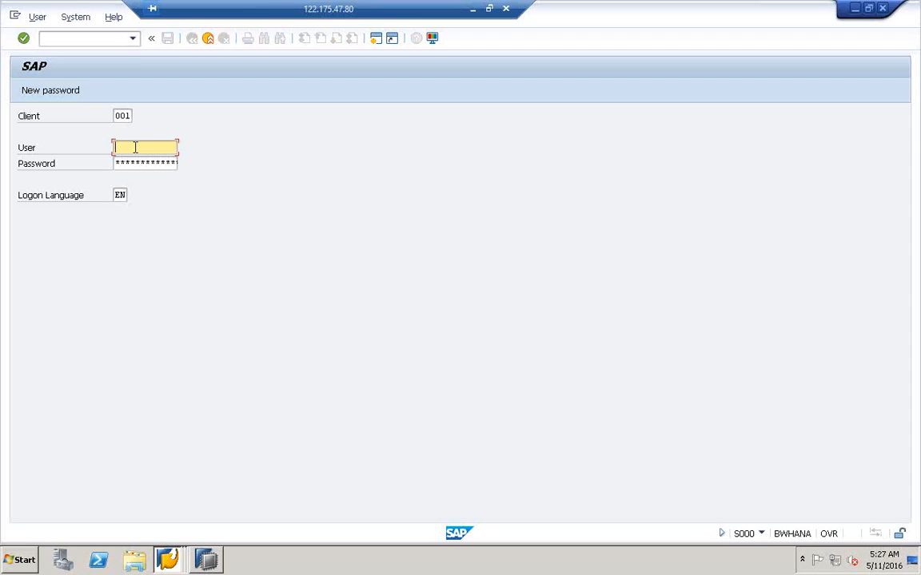
Log on to the BW system with the user name and password, and start transaction rsa1.
{"action": "left_click", "coordinate": [135, 147]}
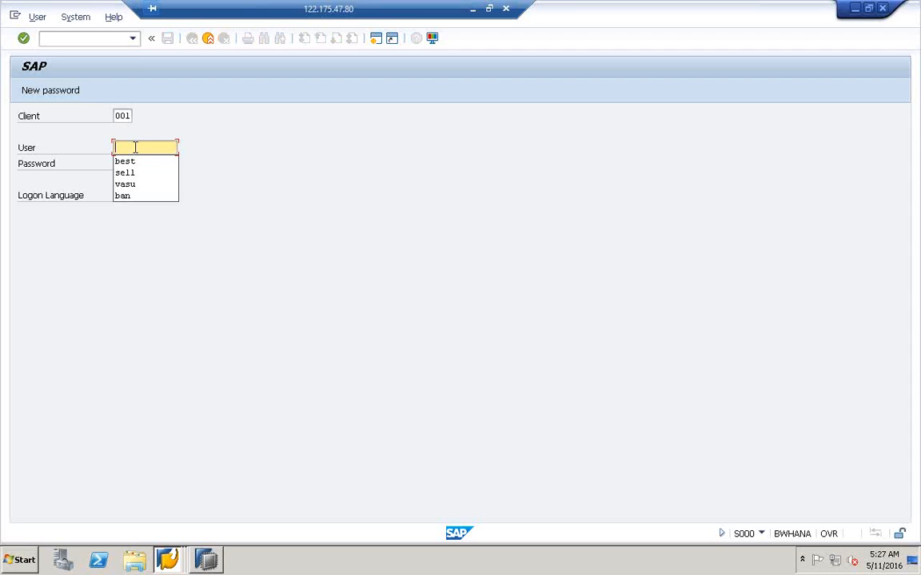
{"action": "left_click", "coordinate": [137, 162]}
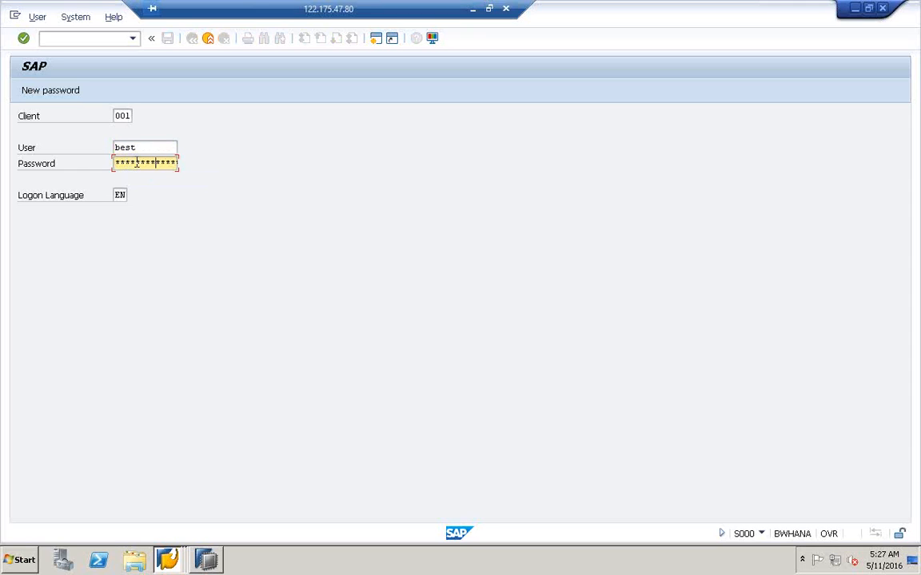
{"action": "key", "text": "Return"}
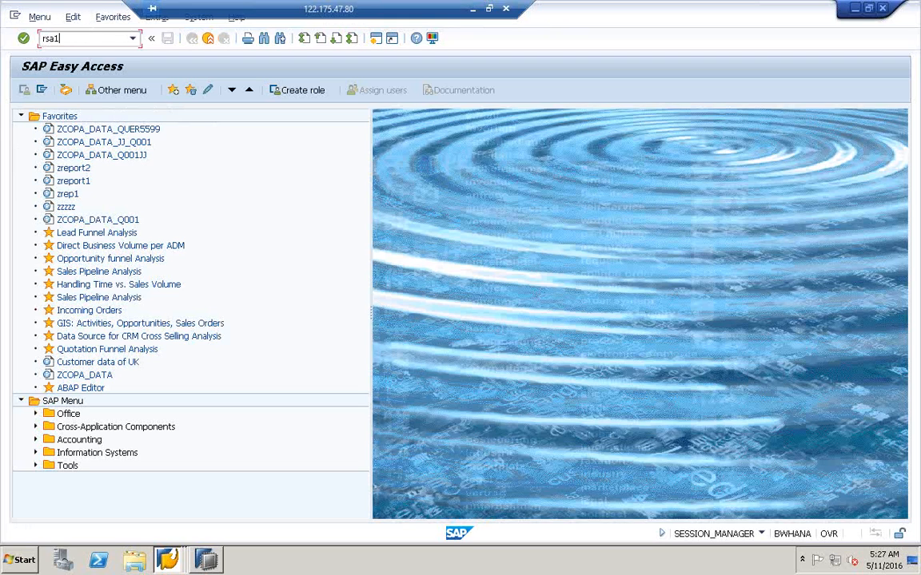
{"action": "key", "text": "Return"}
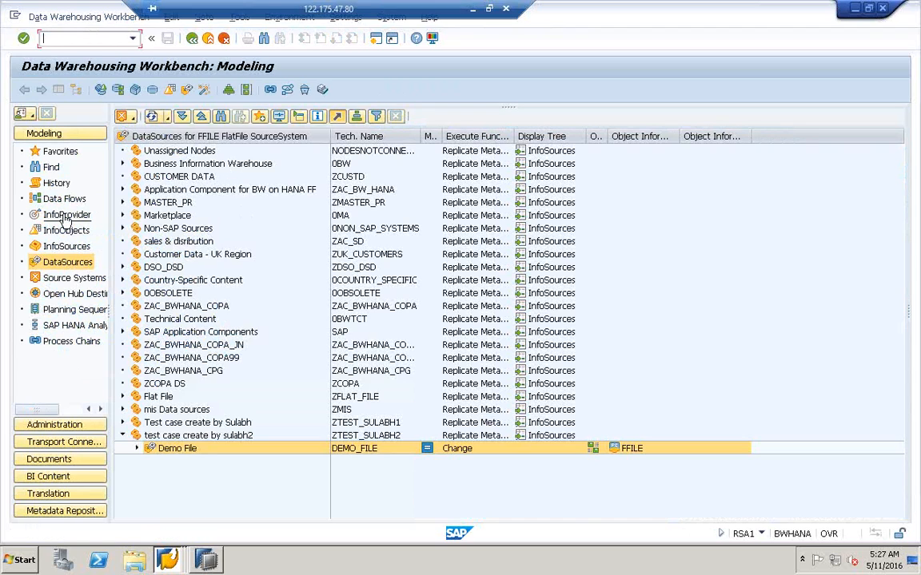
Show the InfoProvider tree and search it for ZADO1 from the first node, Unassigned Nodes.
{"action": "left_click", "coordinate": [67, 215]}
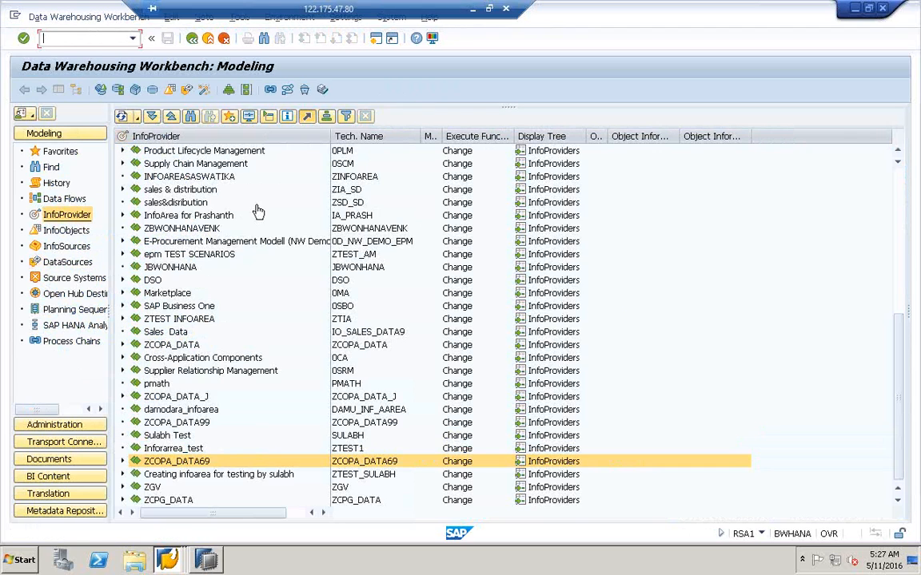
{"action": "scroll", "coordinate": [809, 360], "scroll_direction": "up", "scroll_amount": 10}
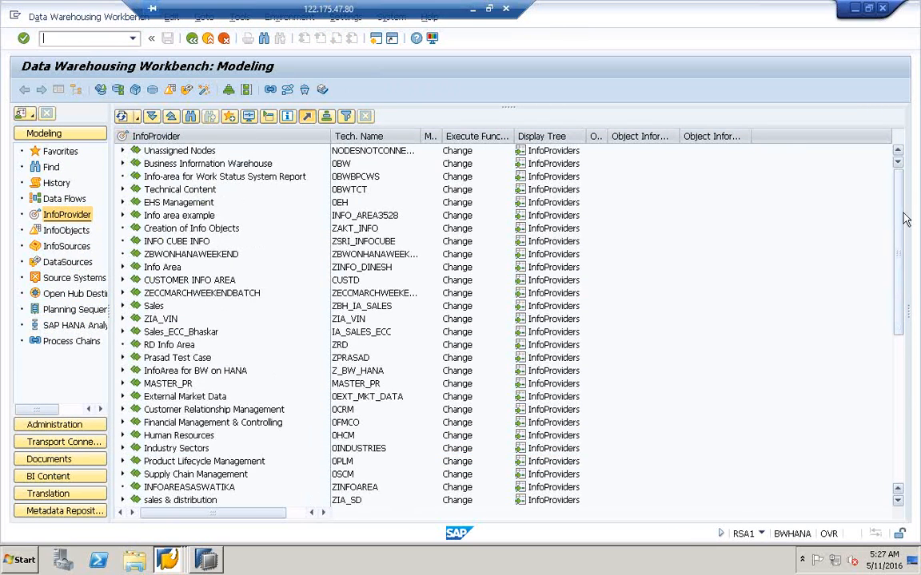
{"action": "left_click", "coordinate": [172, 150]}
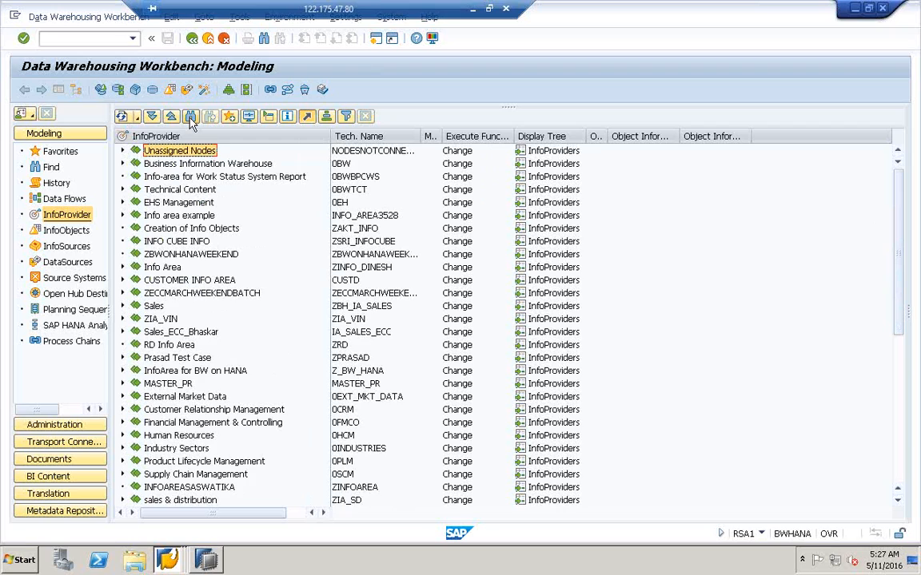
{"action": "left_click", "coordinate": [191, 118]}
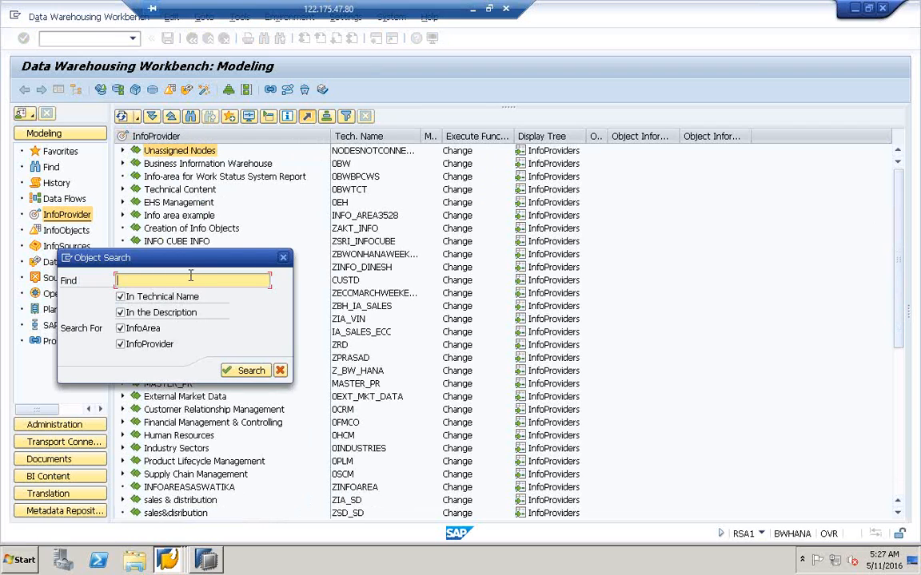
{"action": "type", "text": "ZADO1"}
{"action": "left_click", "coordinate": [248, 370]}
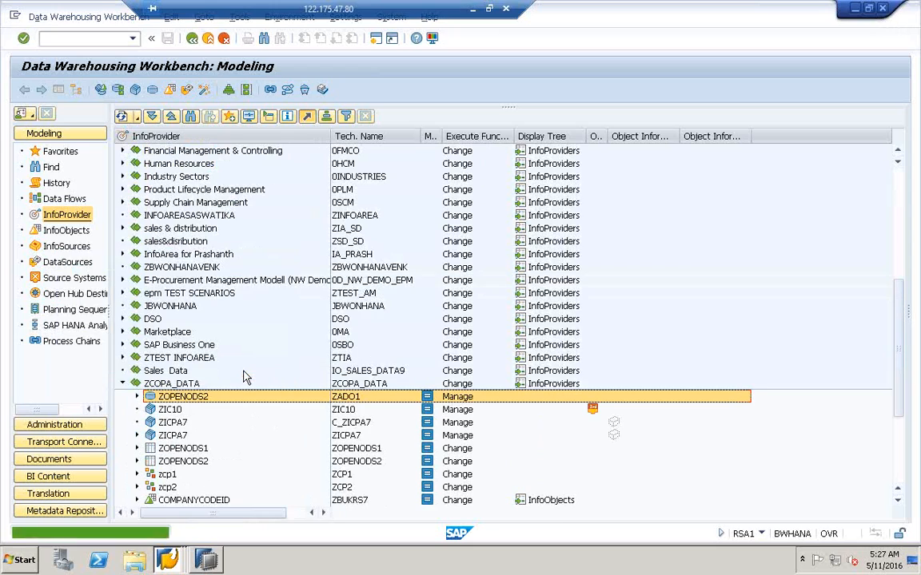
Expand ZADO1 under InfoArea ZCOPA_DATA and fit the InfoProvider column width to show the full name of its transformation.
{"action": "scroll", "coordinate": [272, 359], "scroll_direction": "down", "scroll_amount": 2}
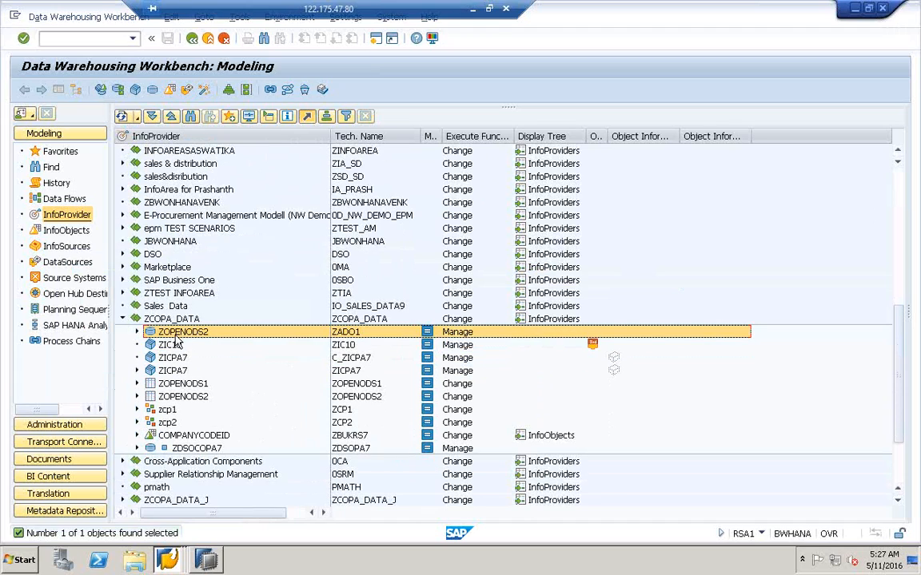
{"action": "left_click", "coordinate": [345, 336]}
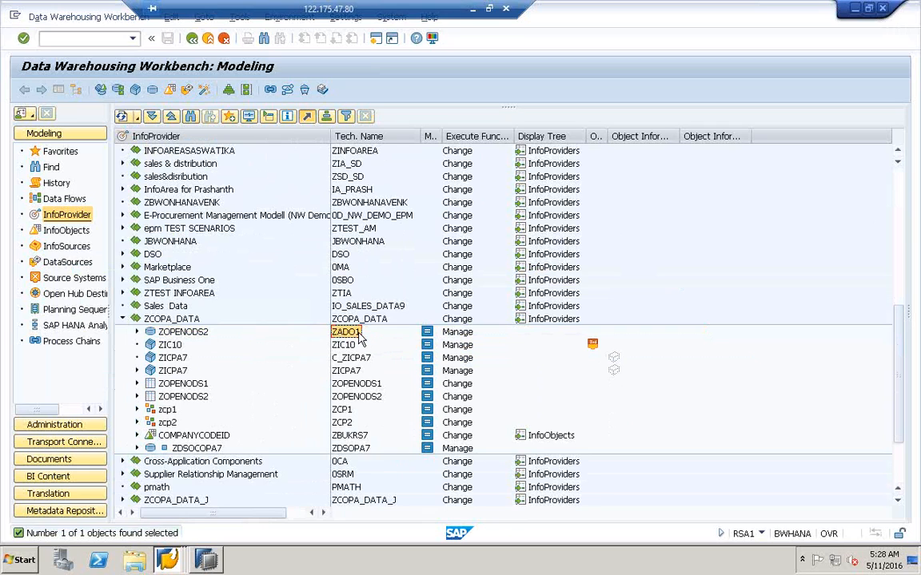
{"action": "left_click", "coordinate": [136, 332]}
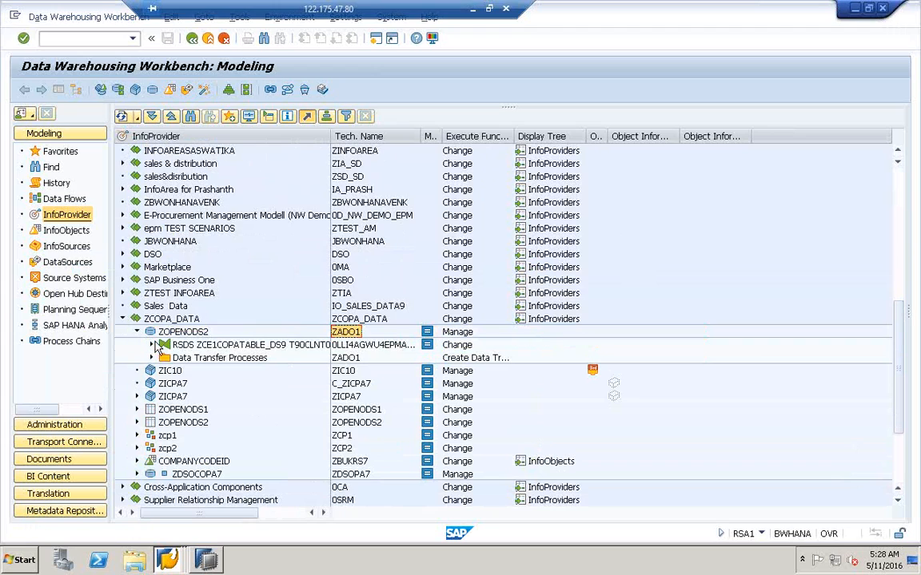
{"action": "left_click", "coordinate": [160, 344]}
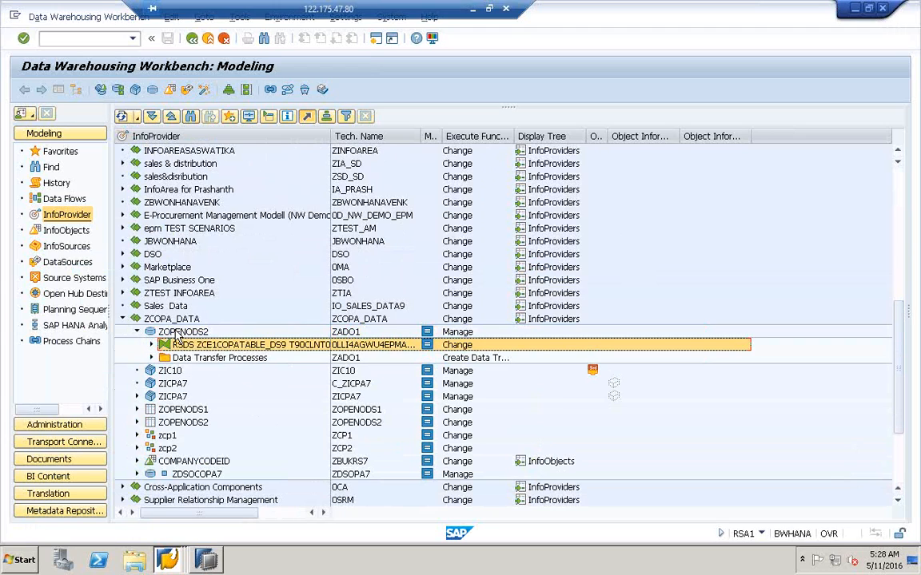
{"action": "double_click", "coordinate": [329, 133]}
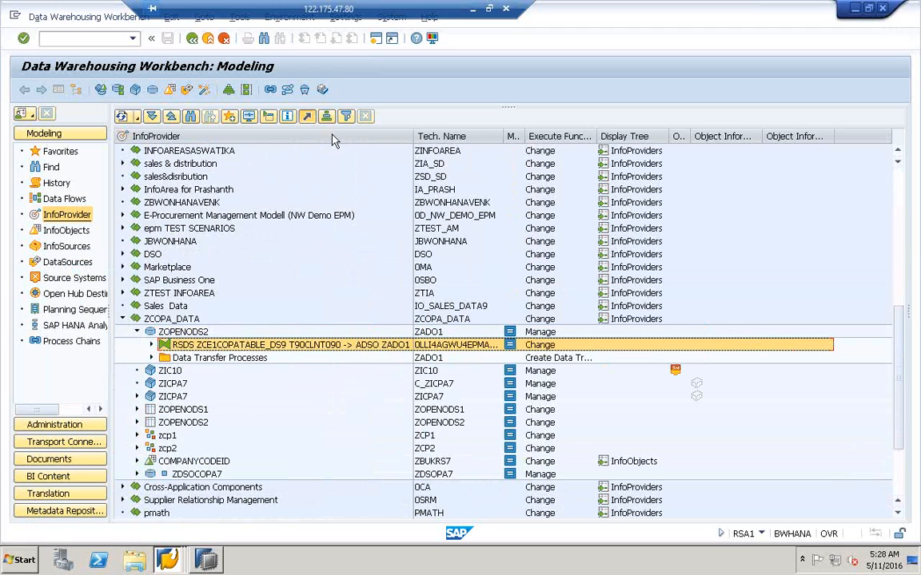
Switch to BW Modeling, place its window beside the workbench, and view source object ZADO1 before returning to the facts of ZOPENODS2.
{"action": "left_click", "coordinate": [217, 559]}
{"action": "left_click", "coordinate": [903, 15]}
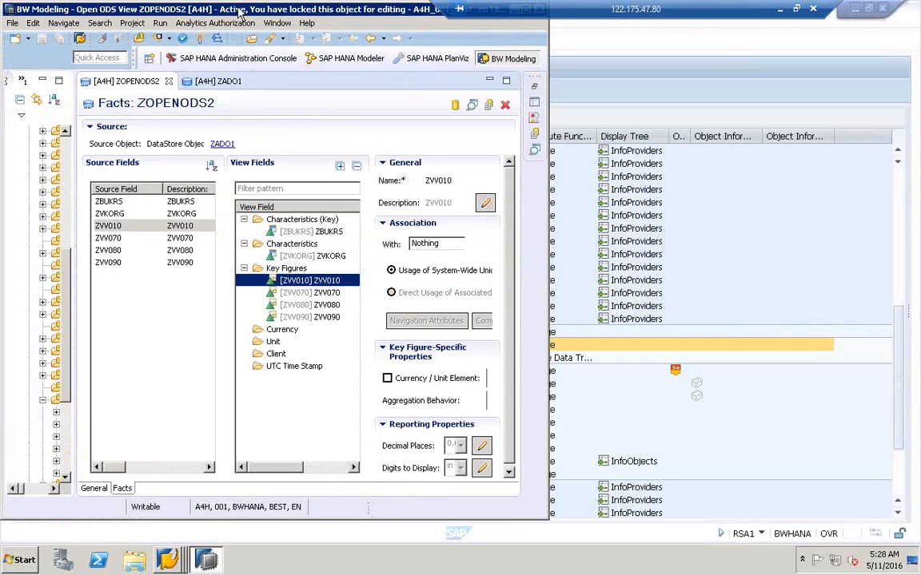
{"action": "left_click_drag", "start_coordinate": [216, 10], "coordinate": [653, 65]}
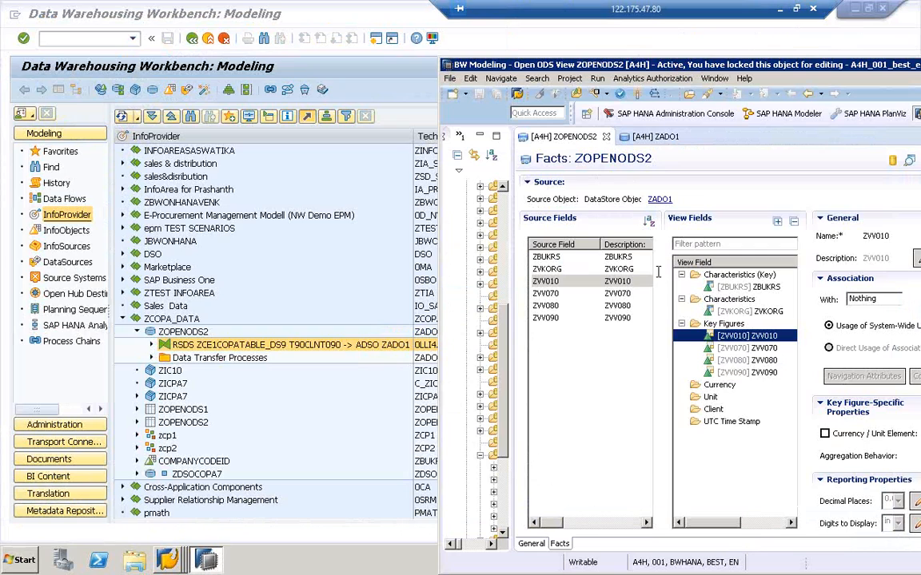
{"action": "left_click", "coordinate": [660, 199]}
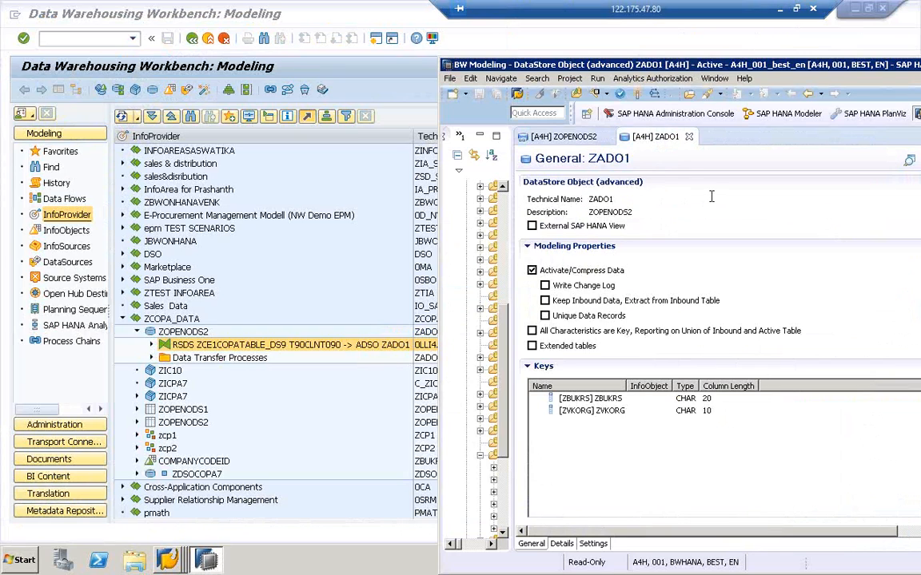
{"action": "left_click_drag", "start_coordinate": [555, 64], "coordinate": [663, 62]}
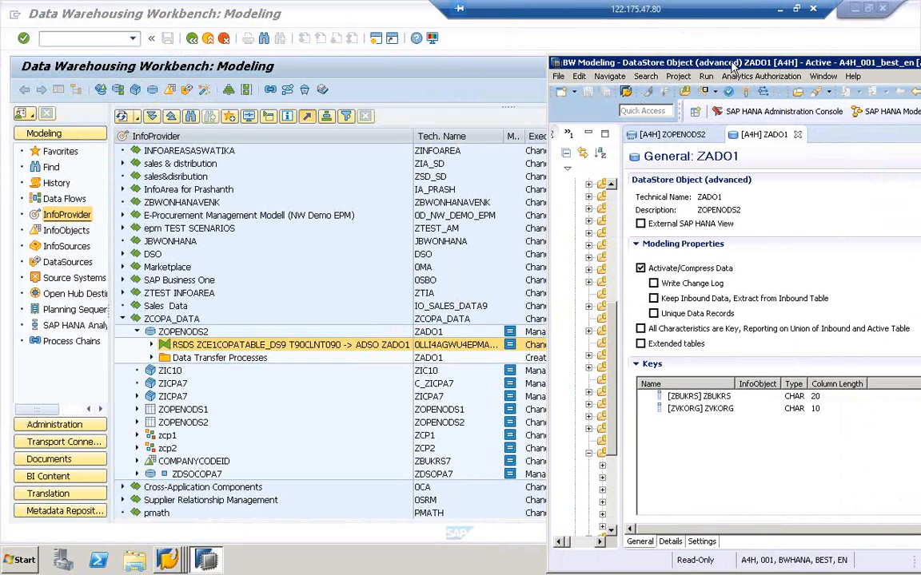
{"action": "left_click", "coordinate": [671, 134]}
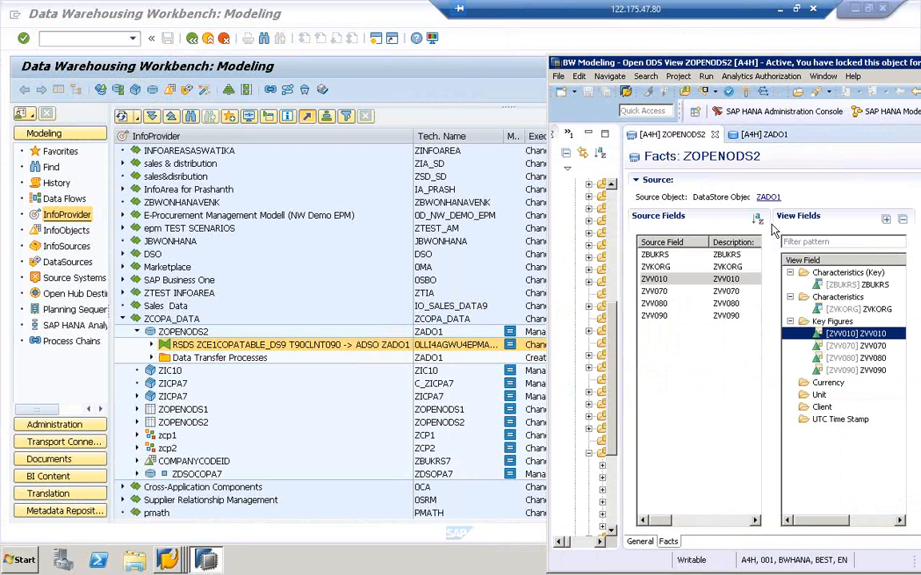
{"action": "left_click_drag", "start_coordinate": [781, 196], "coordinate": [697, 186]}
{"action": "left_click_drag", "start_coordinate": [756, 196], "coordinate": [763, 204]}
In the Data Warehousing Workbench, expand ZADO1's transformation and Data Transfer Processes to examine the DataSource and the data transfer process.
{"action": "left_click", "coordinate": [152, 345]}
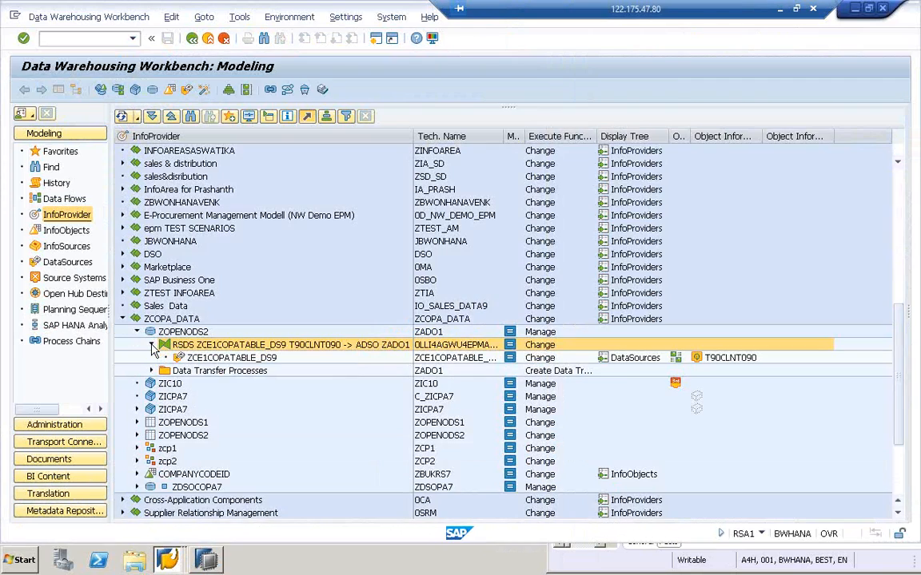
{"action": "left_click", "coordinate": [174, 359]}
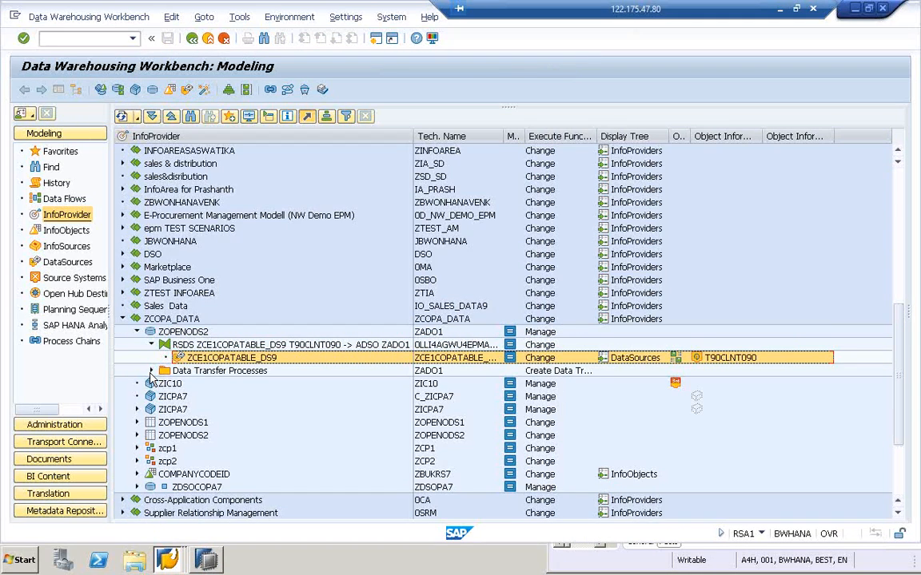
{"action": "left_click", "coordinate": [151, 371]}
{"action": "left_click", "coordinate": [178, 386]}
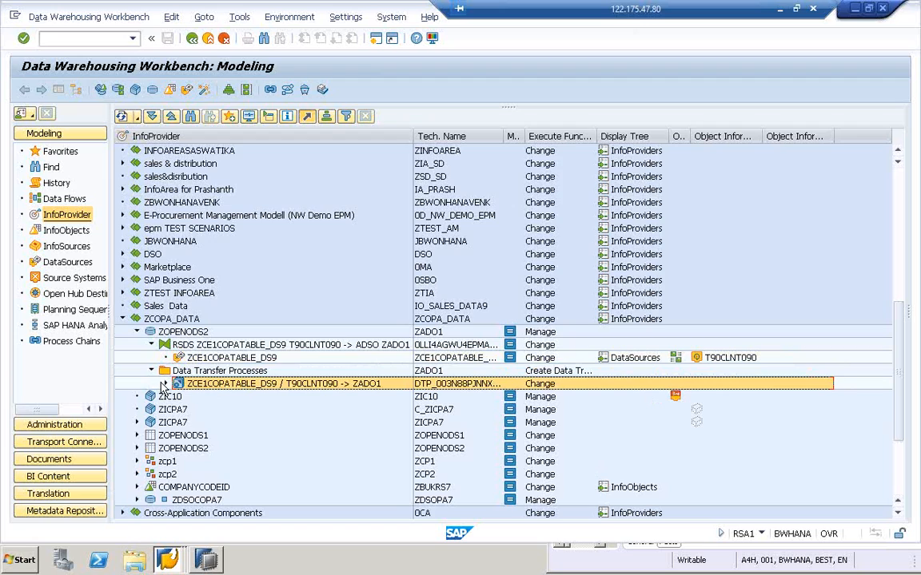
Display the data flow of the advanced DataStore Object ZADO1, expanded upwards and downwards.
{"action": "left_click", "coordinate": [152, 332]}
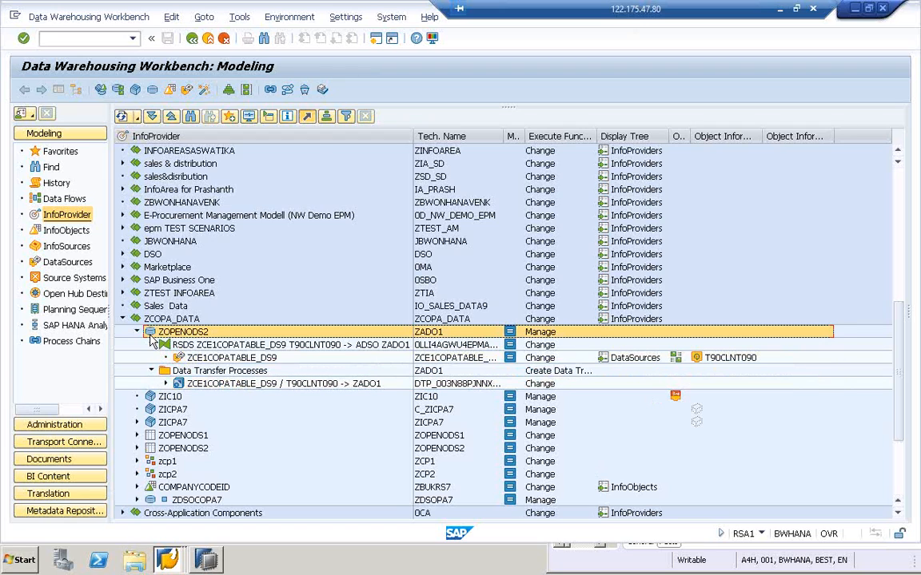
{"action": "right_click", "coordinate": [152, 340]}
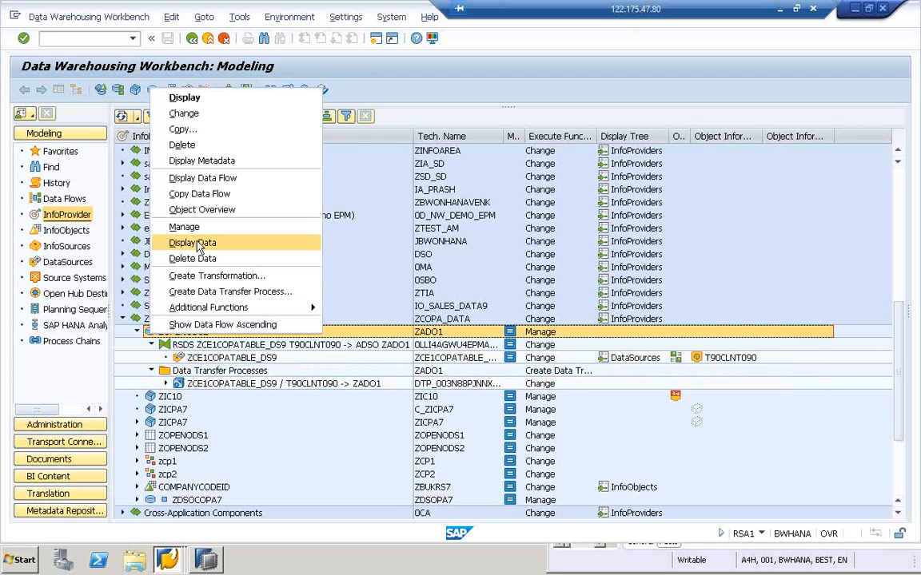
{"action": "left_click", "coordinate": [199, 181]}
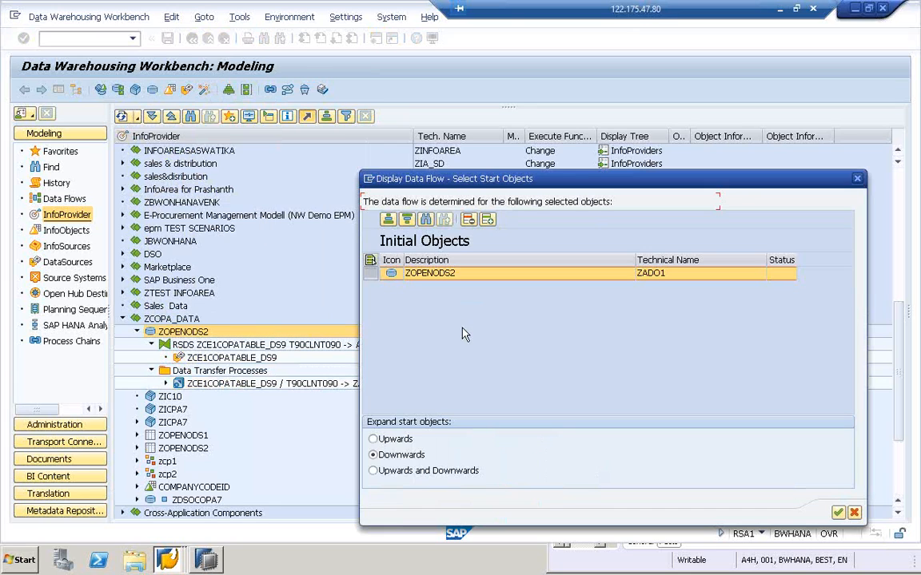
{"action": "left_click", "coordinate": [404, 471]}
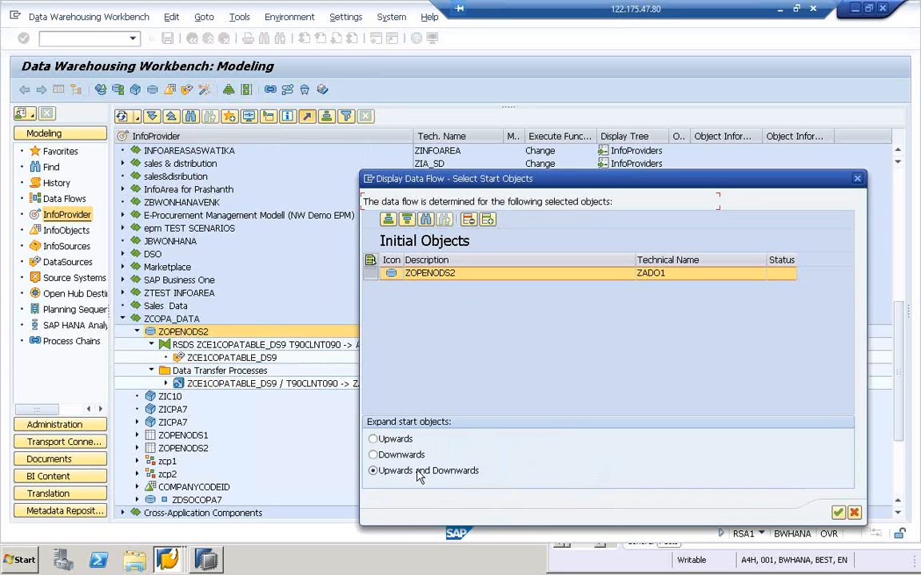
{"action": "left_click", "coordinate": [837, 512]}
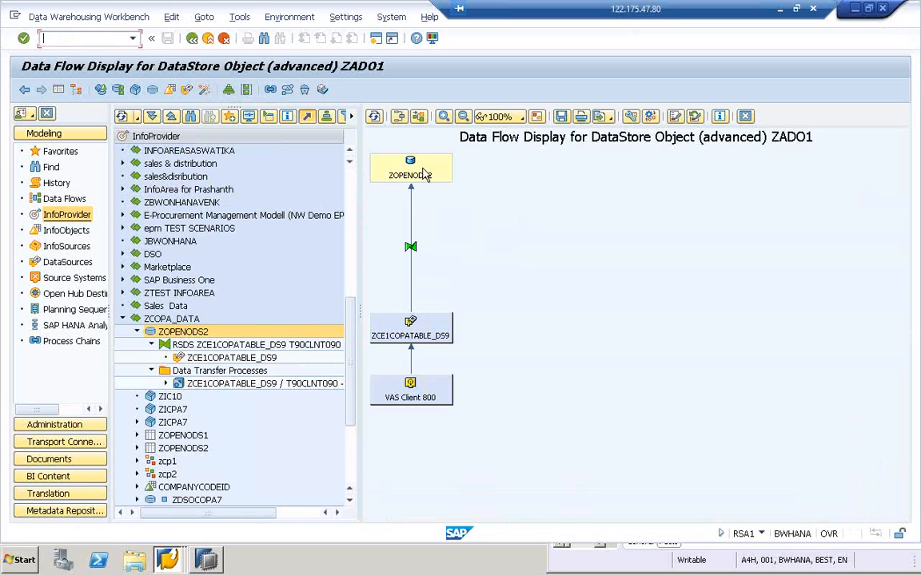
Open ZADO1 from the InfoProvider tree, check its InfoProvider entry in the modelling support functions, and return to the data flow.
{"action": "double_click", "coordinate": [188, 336]}
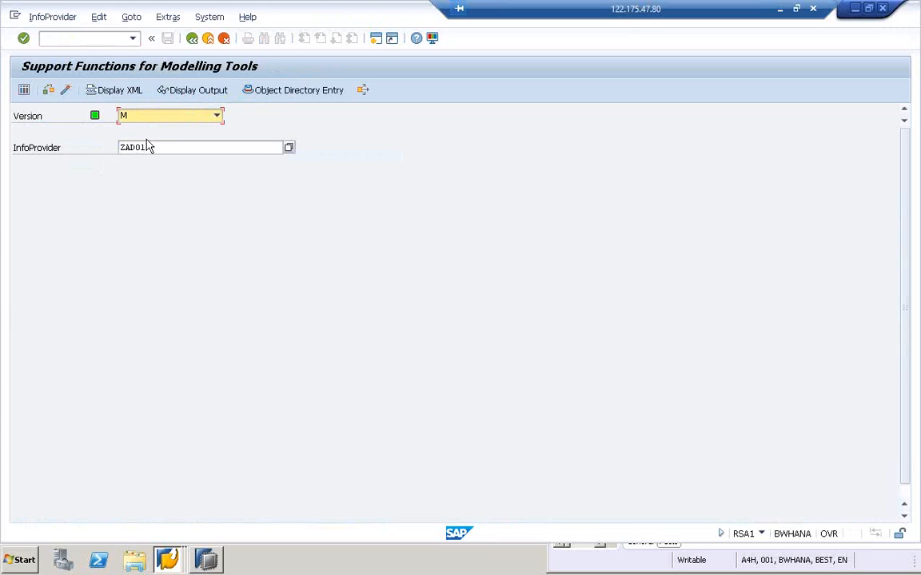
{"action": "left_click_drag", "start_coordinate": [147, 147], "coordinate": [109, 152]}
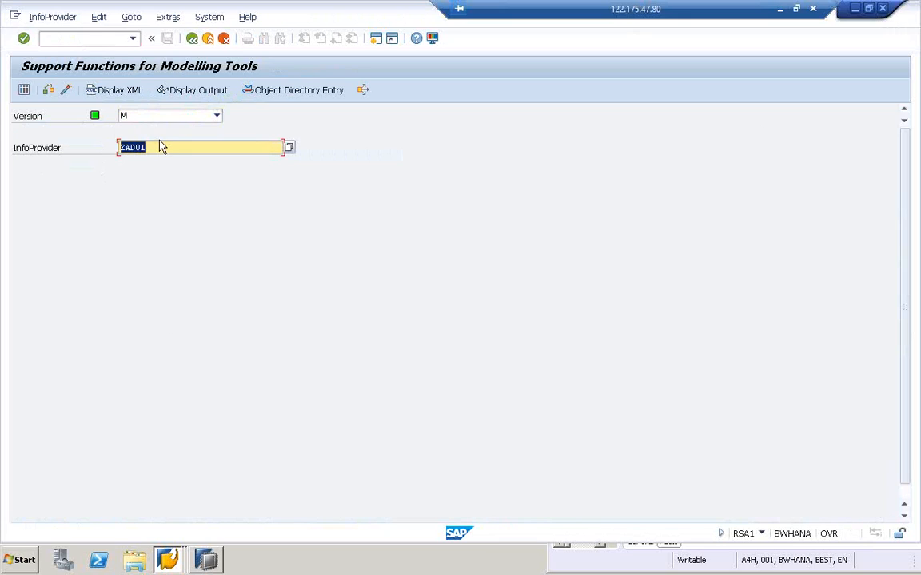
{"action": "left_click", "coordinate": [193, 39]}
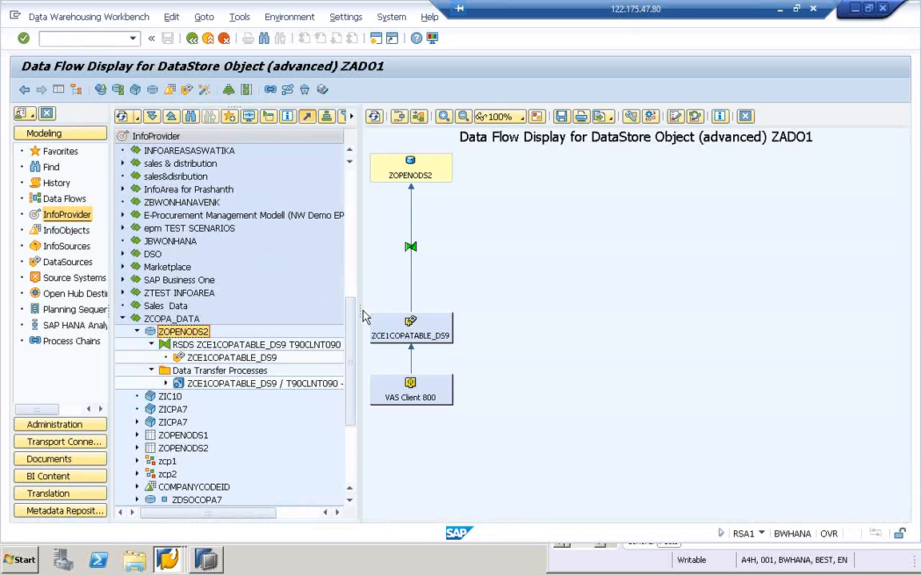
Widen the InfoProvider tree and expand ZOPENODS1 to compare its DataSource with the objects under ZADO1.
{"action": "left_click_drag", "start_coordinate": [361, 310], "coordinate": [447, 310]}
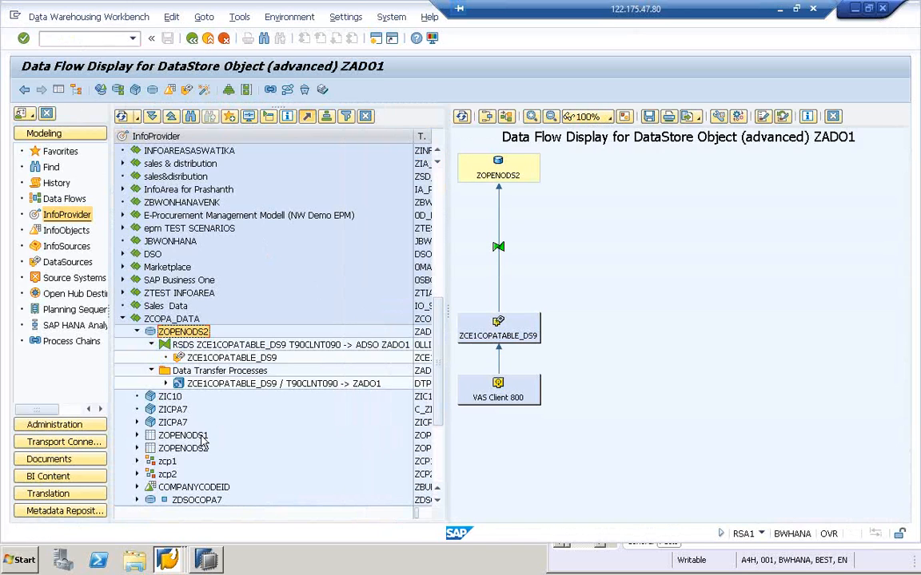
{"action": "left_click", "coordinate": [150, 437]}
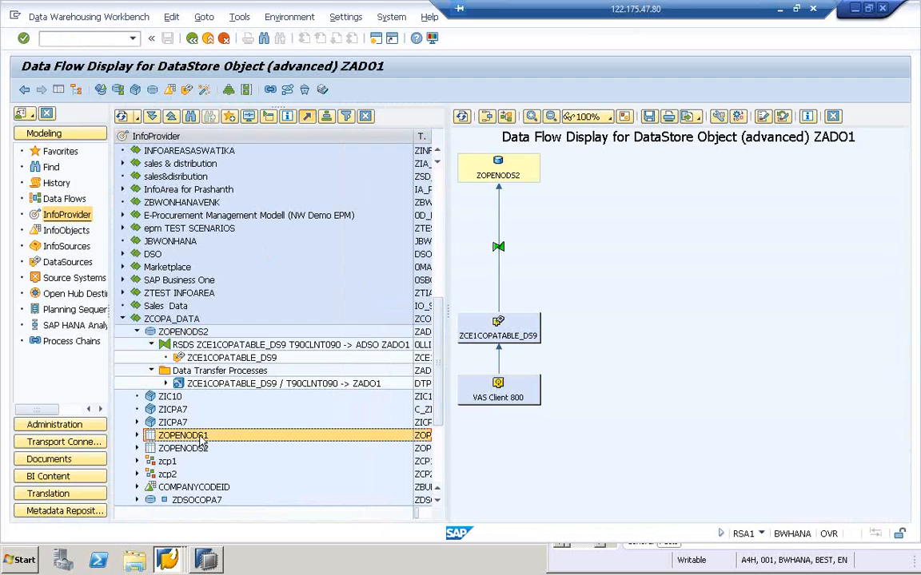
{"action": "left_click", "coordinate": [136, 435]}
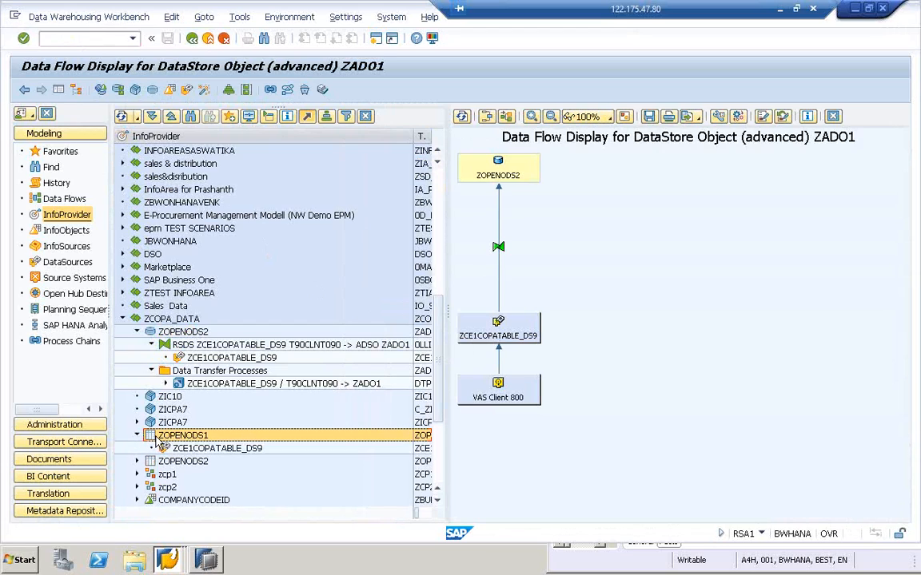
{"action": "left_click", "coordinate": [167, 450]}
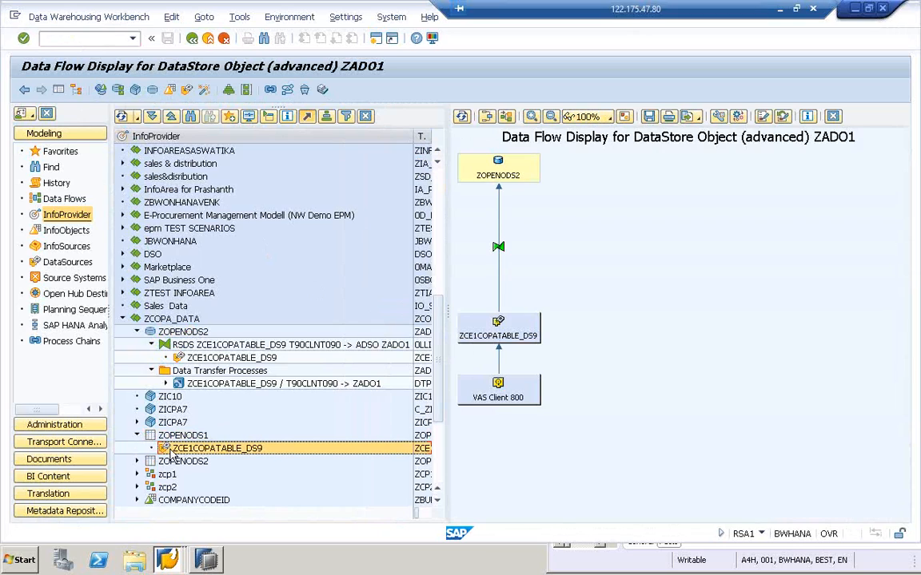
{"action": "left_click", "coordinate": [167, 334]}
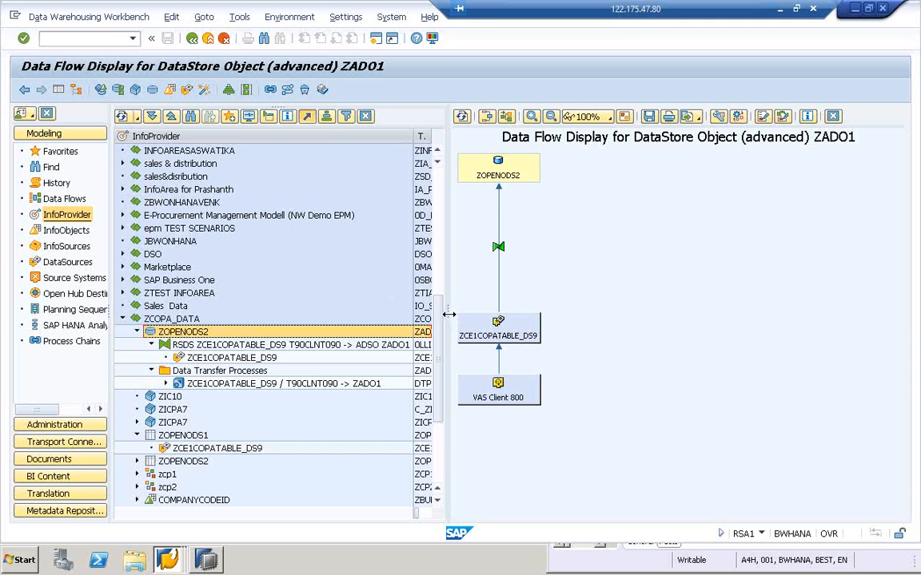
Create an InfoPackage for the DataSource under ZADO1's transformation, with the description ZCE1COPATABLE_DS9.
{"action": "left_click_drag", "start_coordinate": [450, 320], "coordinate": [582, 321]}
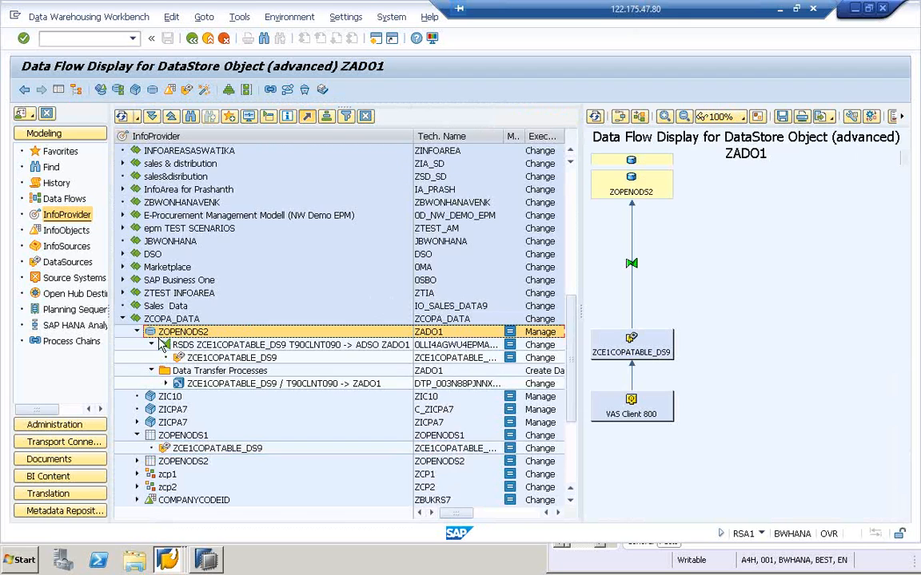
{"action": "left_click", "coordinate": [179, 358]}
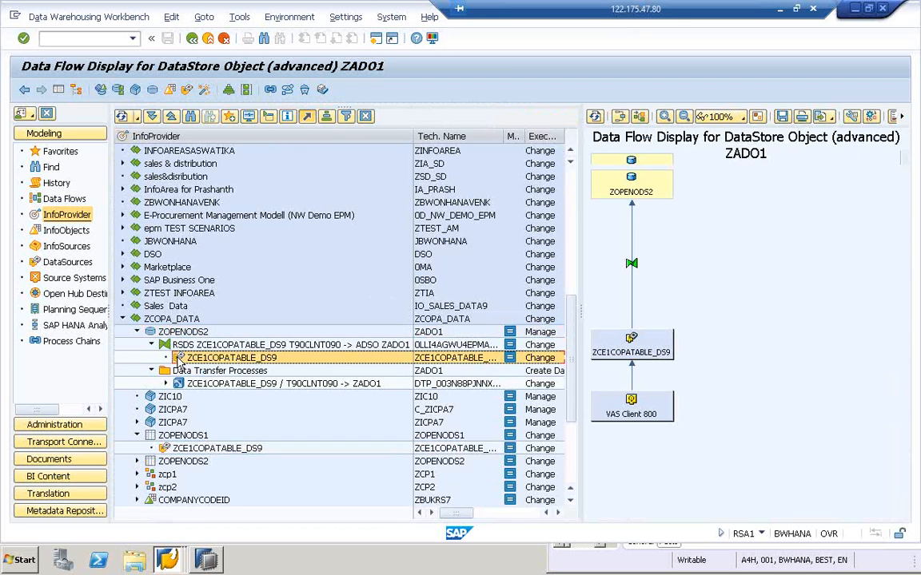
{"action": "right_click", "coordinate": [179, 362]}
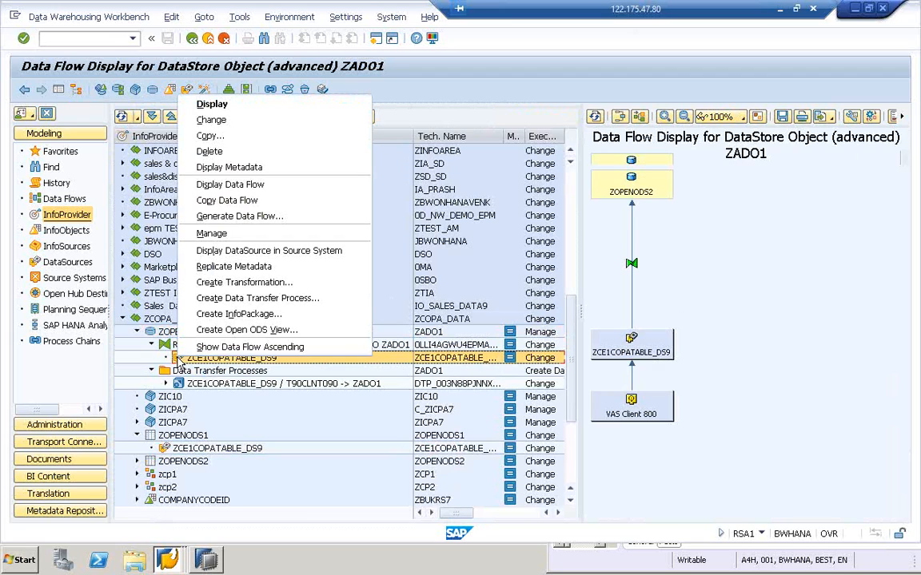
{"action": "left_click", "coordinate": [255, 318]}
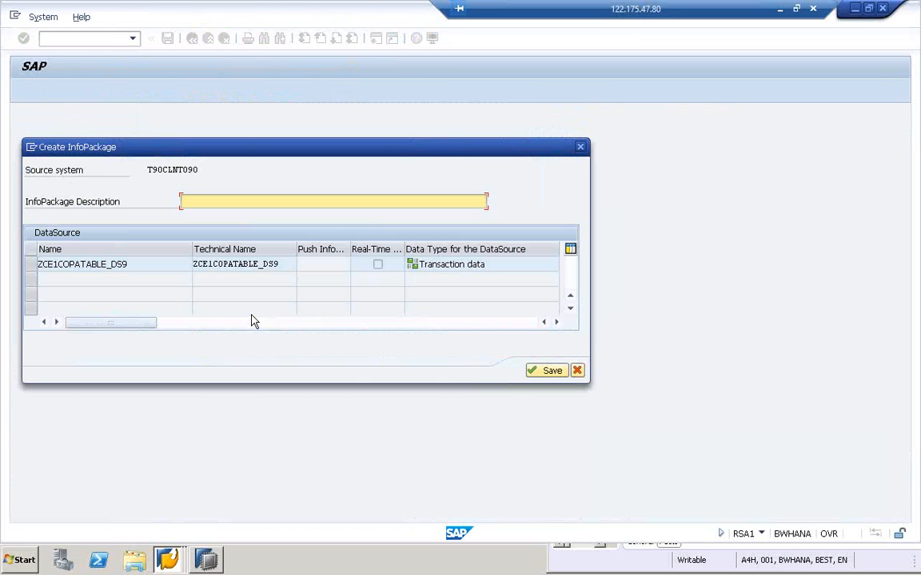
{"action": "left_click_drag", "start_coordinate": [285, 266], "coordinate": [219, 265]}
{"action": "left_click_drag", "start_coordinate": [162, 251], "coordinate": [154, 248]}
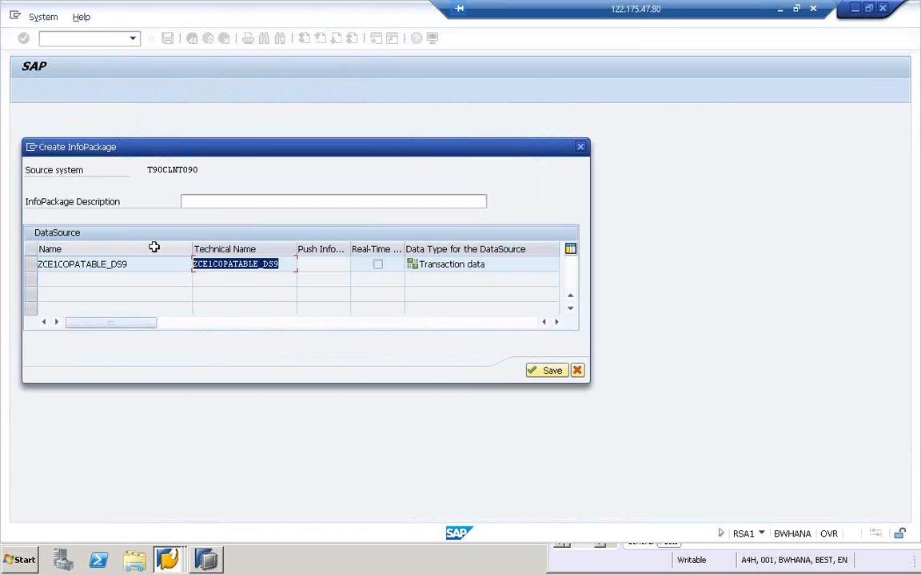
{"action": "key", "text": "ctrl+c"}
{"action": "left_click", "coordinate": [199, 208]}
{"action": "key", "text": "ctrl+v"}
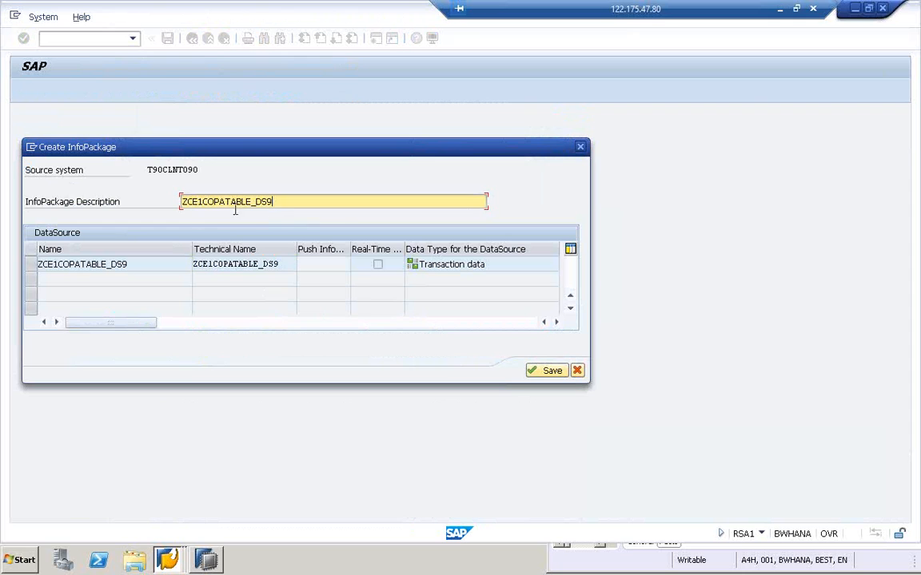
{"action": "left_click", "coordinate": [550, 372]}
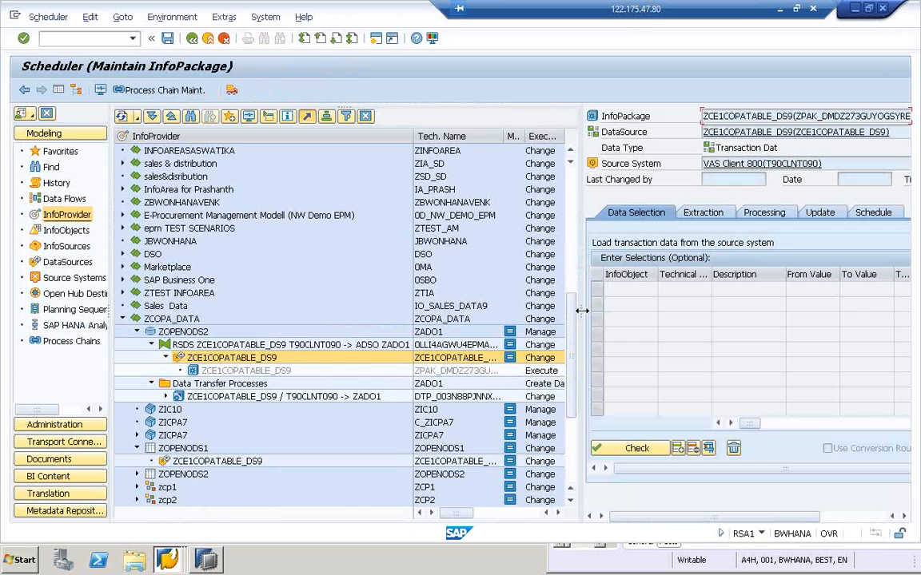
Schedule the InfoPackage to start later in the background as a periodic job with scheduled start date 11.05.2016.
{"action": "left_click_drag", "start_coordinate": [582, 310], "coordinate": [393, 305]}
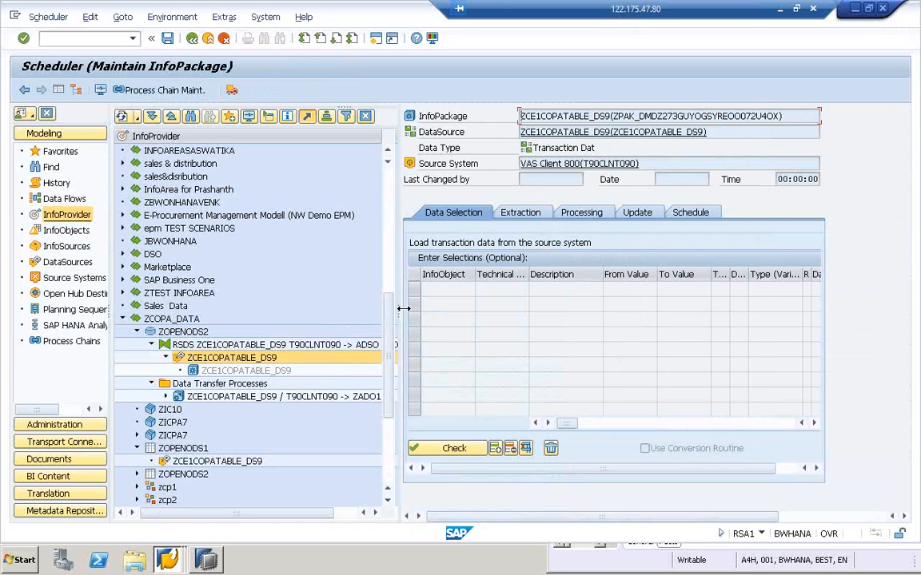
{"action": "left_click", "coordinate": [692, 214]}
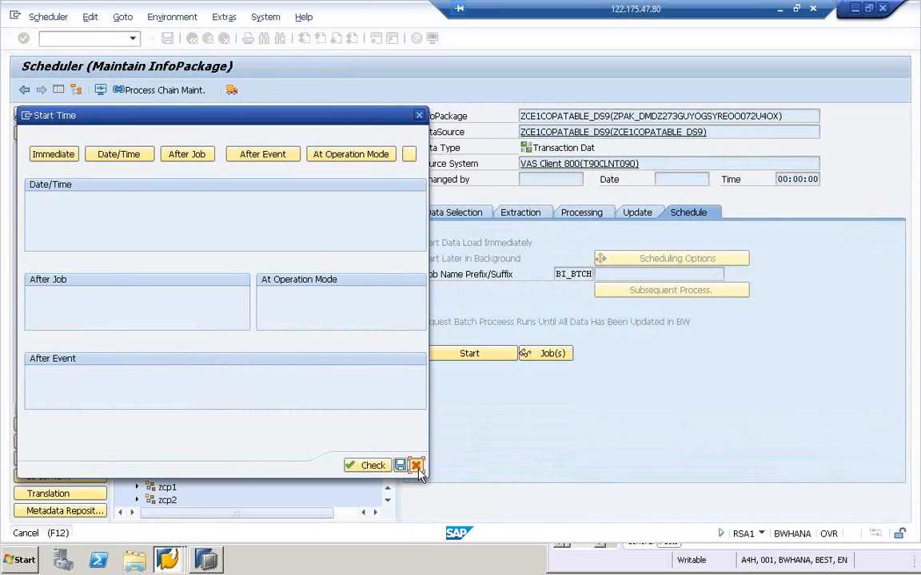
{"action": "left_click", "coordinate": [417, 466]}
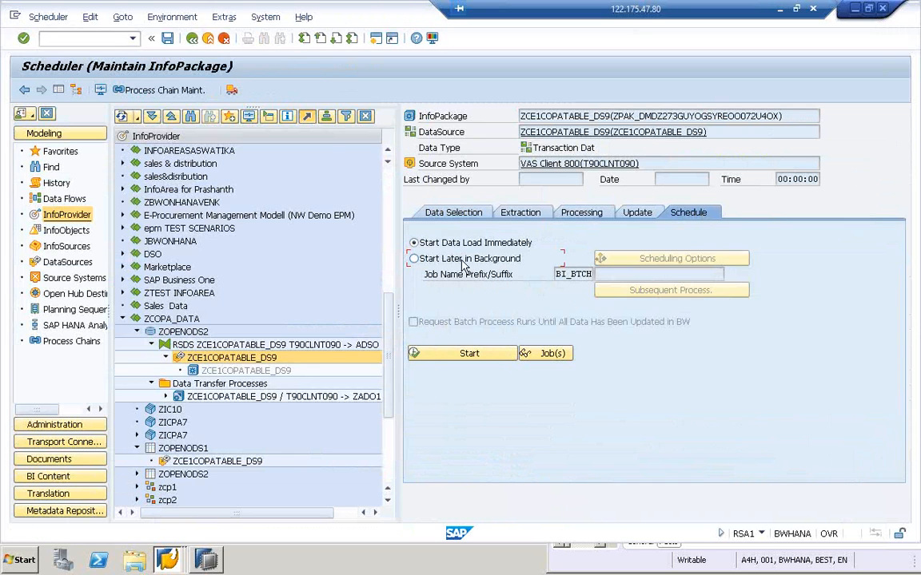
{"action": "left_click", "coordinate": [462, 261]}
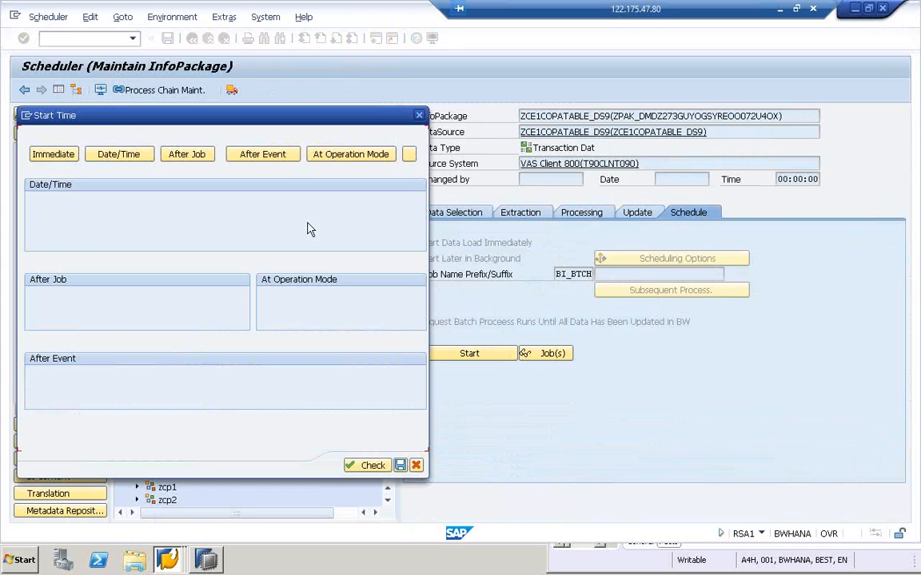
{"action": "left_click", "coordinate": [122, 159]}
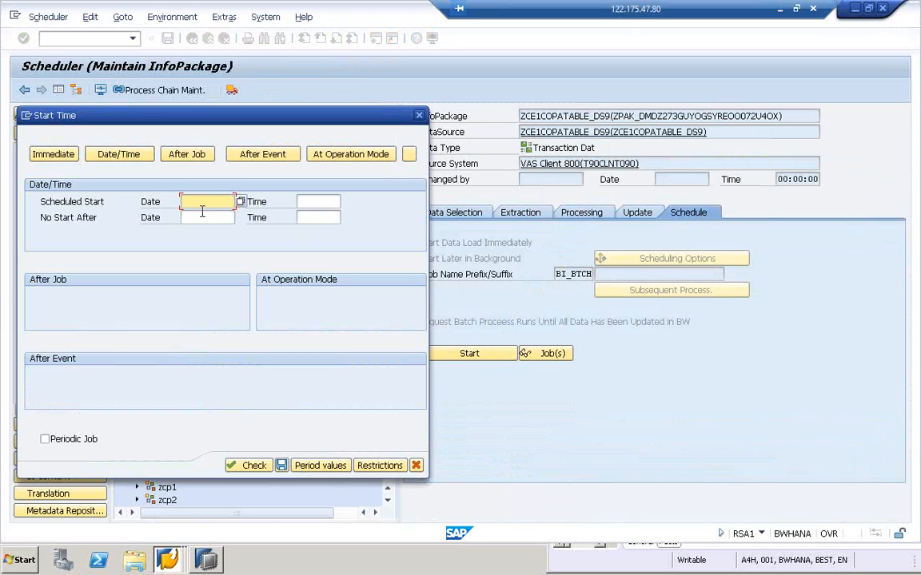
{"action": "left_click", "coordinate": [44, 440]}
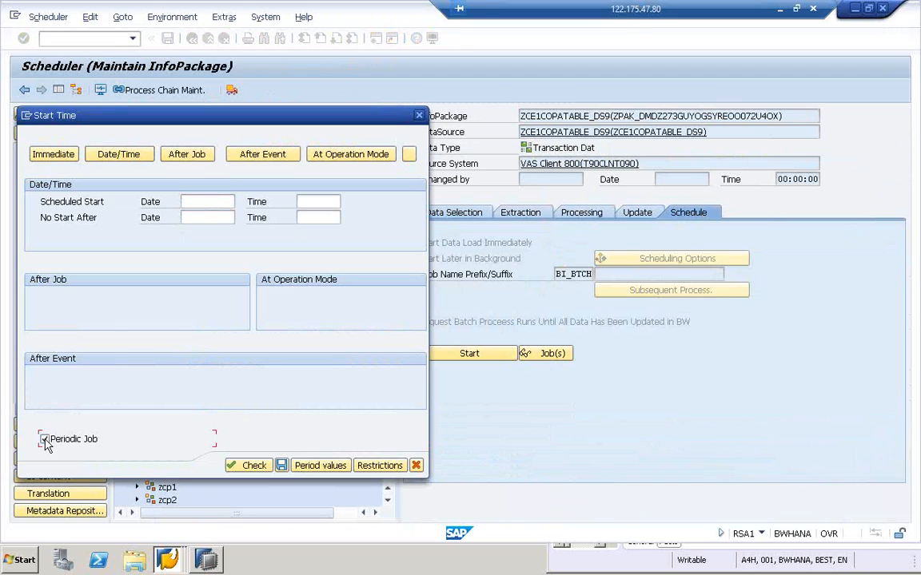
{"action": "left_click", "coordinate": [208, 200]}
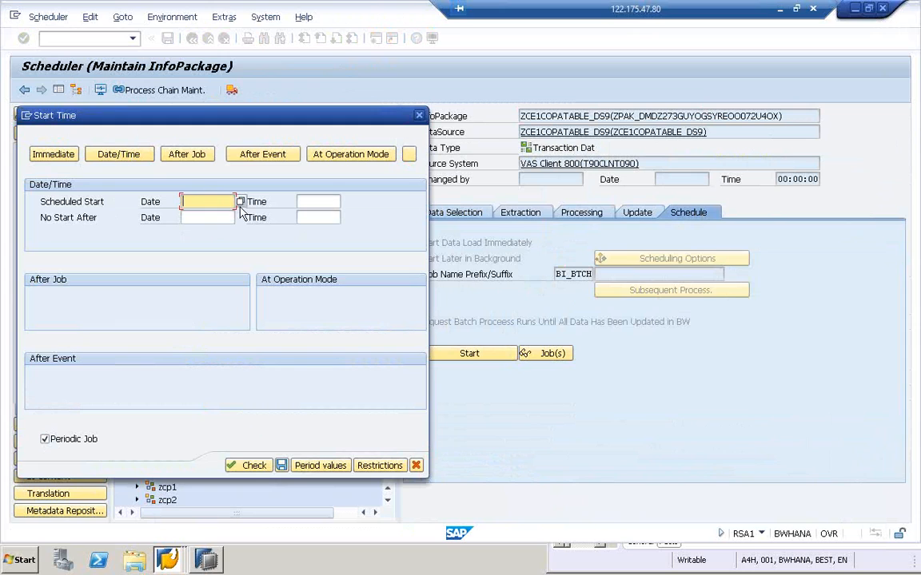
{"action": "key", "text": "F4"}
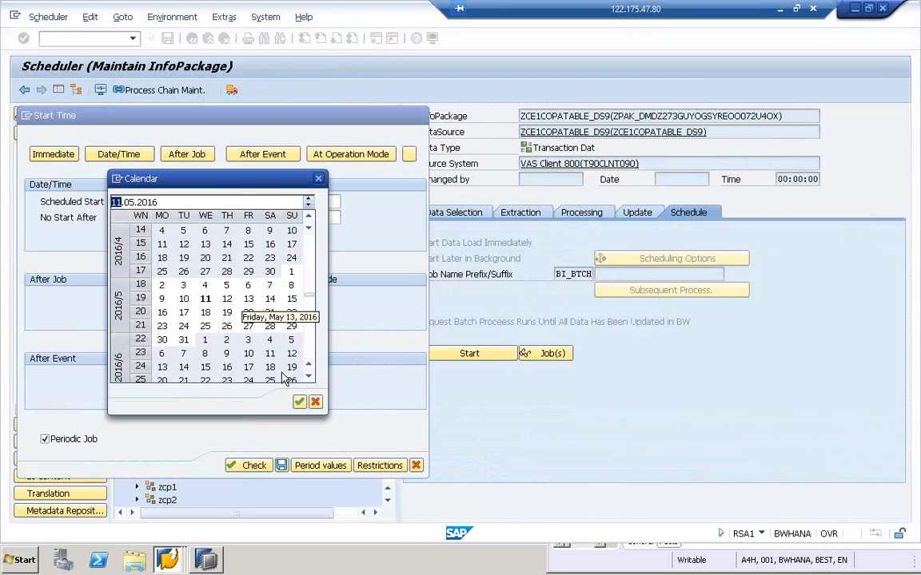
{"action": "left_click", "coordinate": [300, 401]}
Set the scheduled start time to 08:00:00.
{"action": "left_click", "coordinate": [317, 203]}
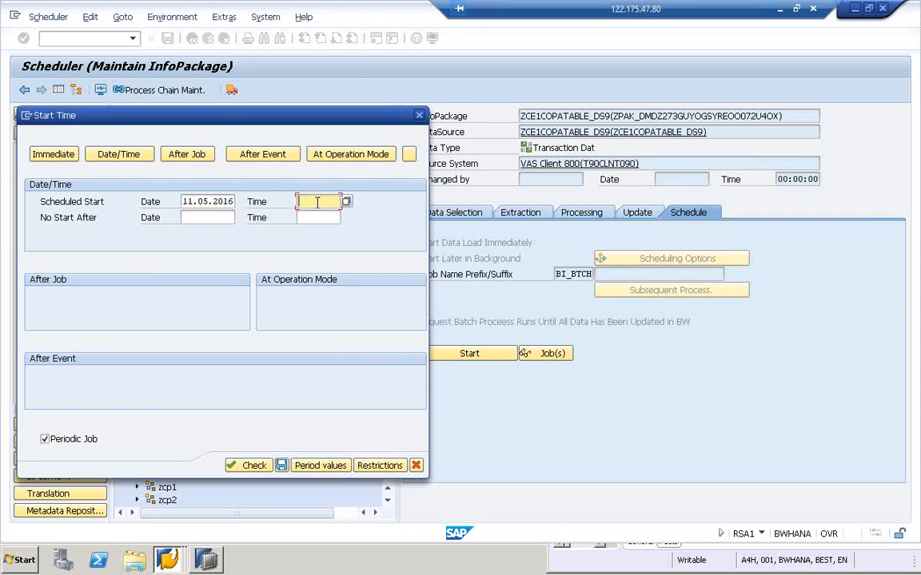
{"action": "left_click", "coordinate": [346, 203]}
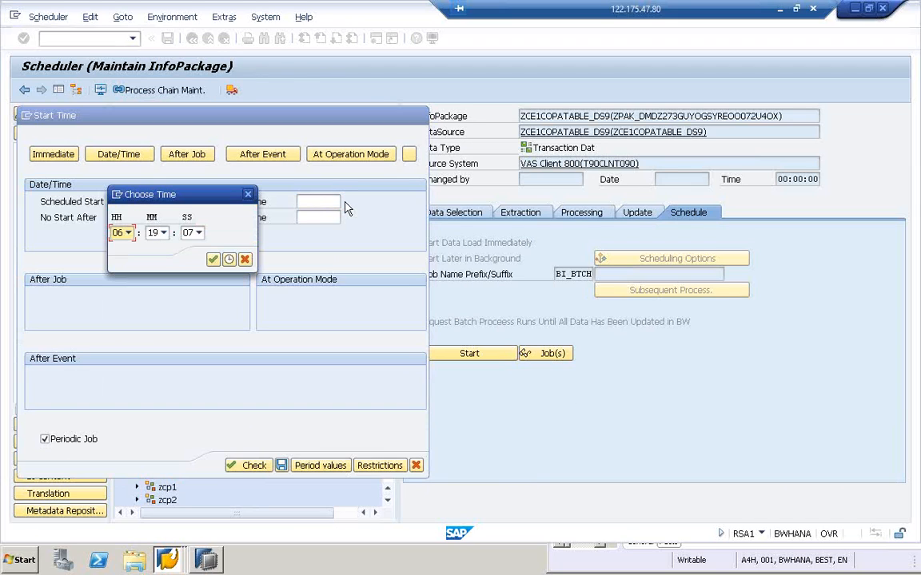
{"action": "left_click", "coordinate": [117, 232]}
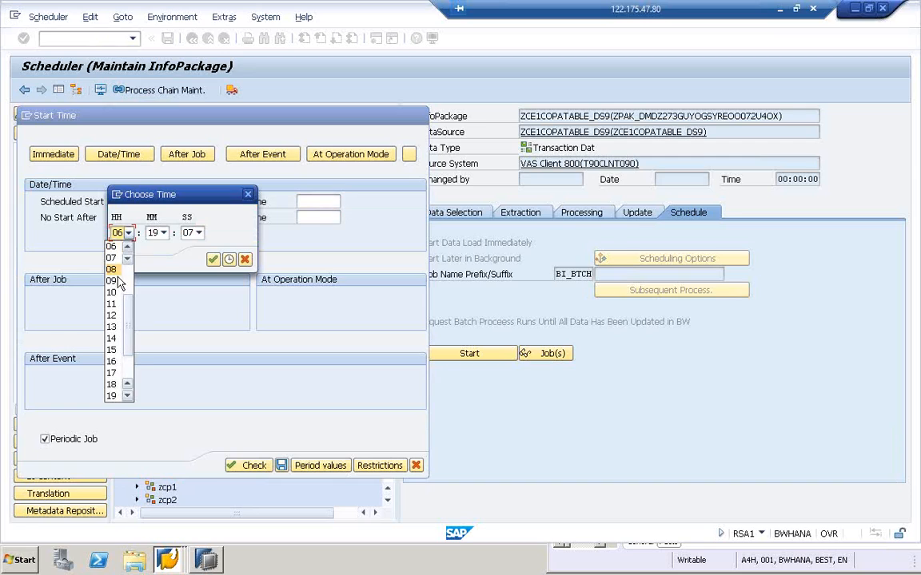
{"action": "left_click", "coordinate": [116, 270]}
{"action": "left_click", "coordinate": [156, 232]}
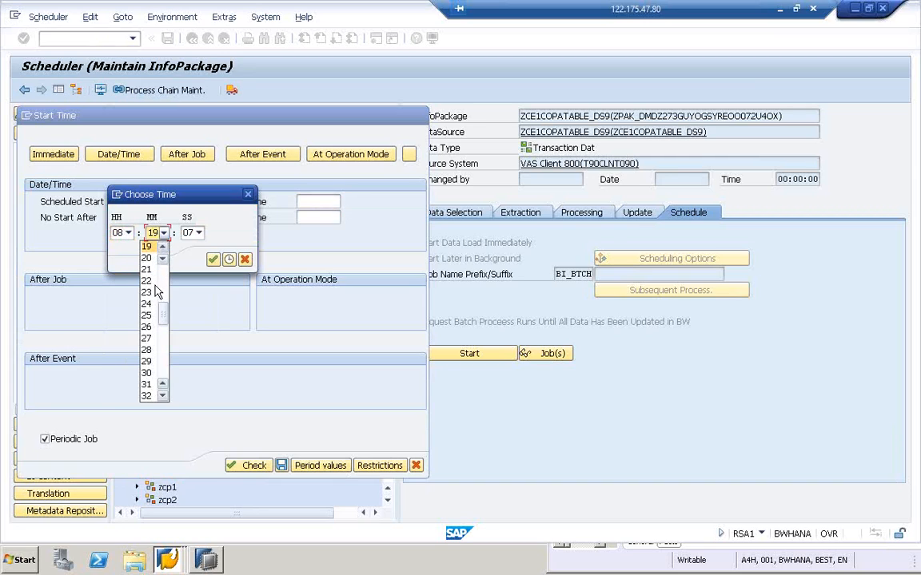
{"action": "scroll", "coordinate": [163, 304], "scroll_direction": "up", "scroll_amount": 6}
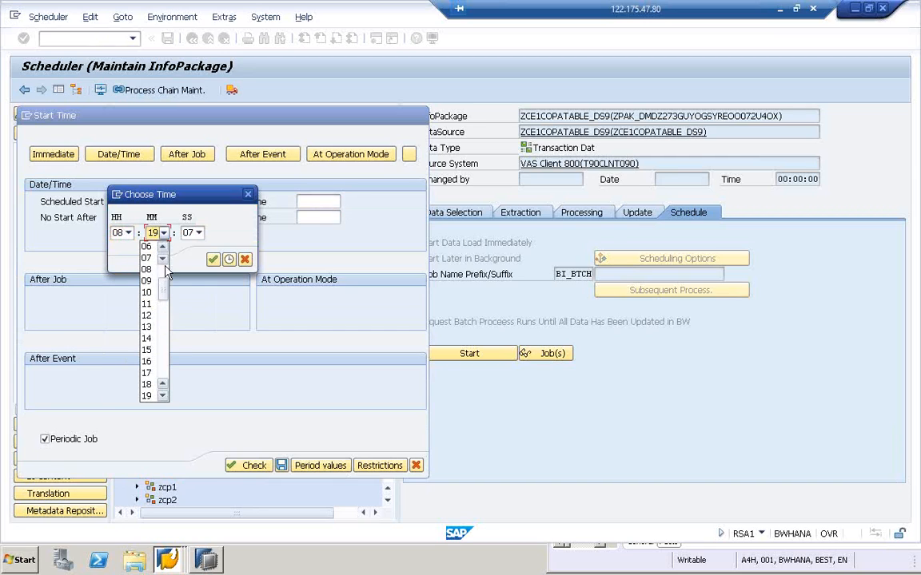
{"action": "left_click", "coordinate": [146, 246]}
{"action": "left_click", "coordinate": [192, 233]}
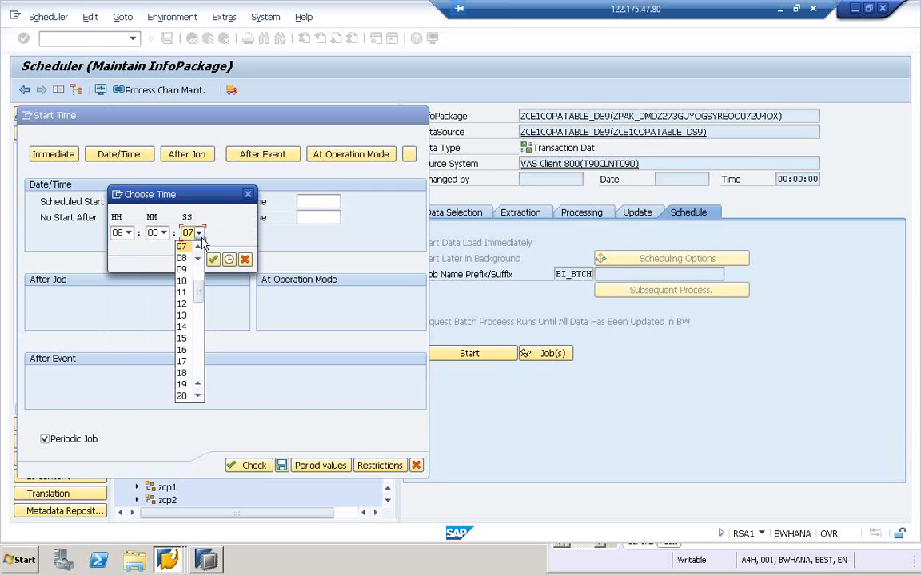
{"action": "scroll", "coordinate": [192, 304], "scroll_direction": "up", "scroll_amount": 3}
{"action": "left_click", "coordinate": [182, 246]}
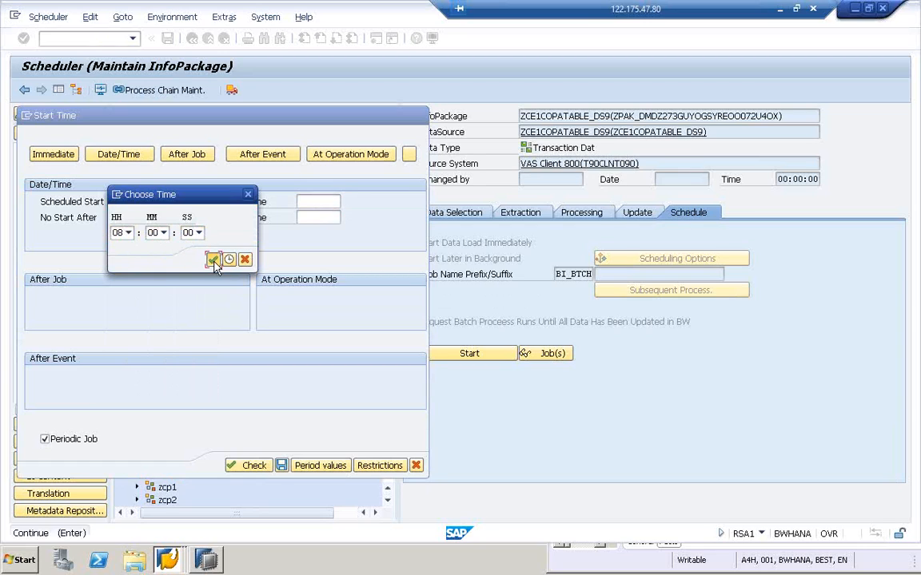
{"action": "left_click", "coordinate": [213, 260]}
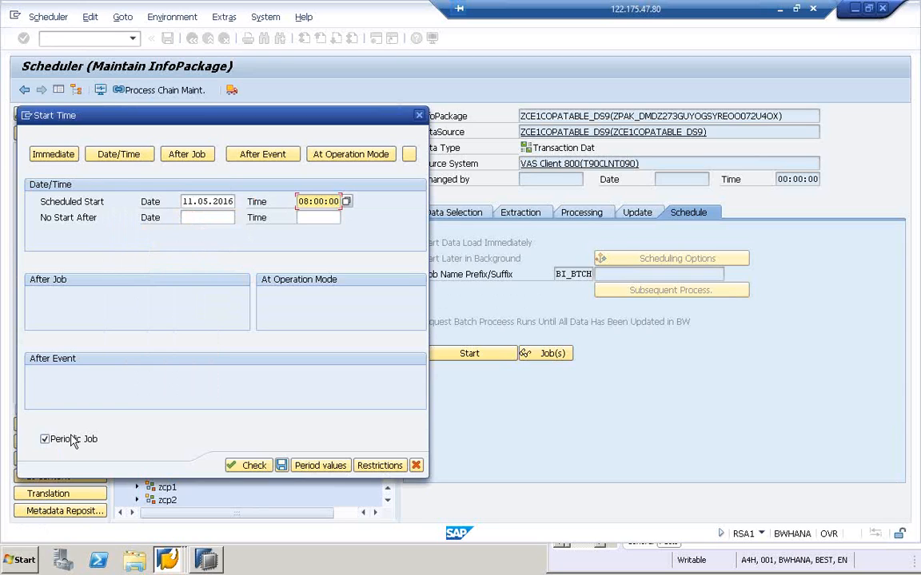
Check the other-period options, set the job's period to Daily, and save the start time settings.
{"action": "left_click", "coordinate": [318, 466]}
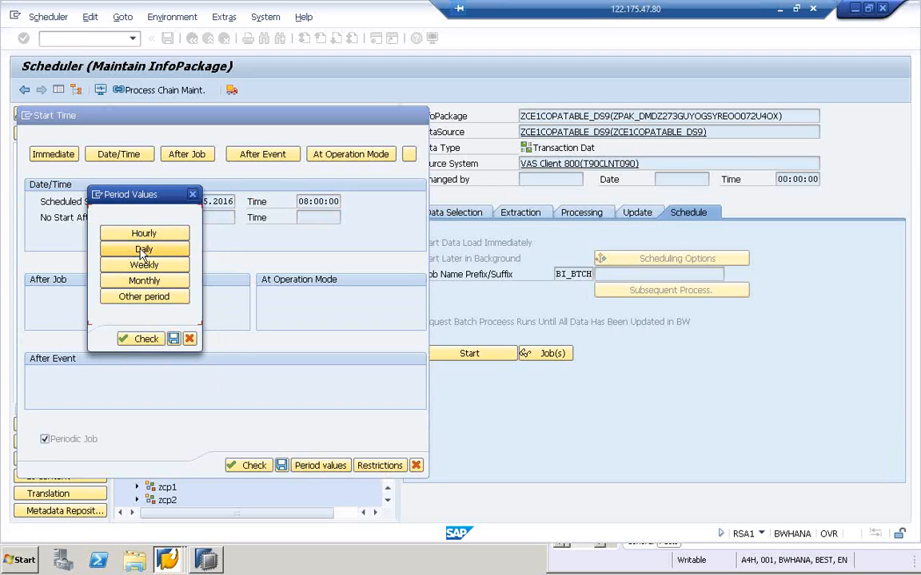
{"action": "left_click", "coordinate": [144, 297]}
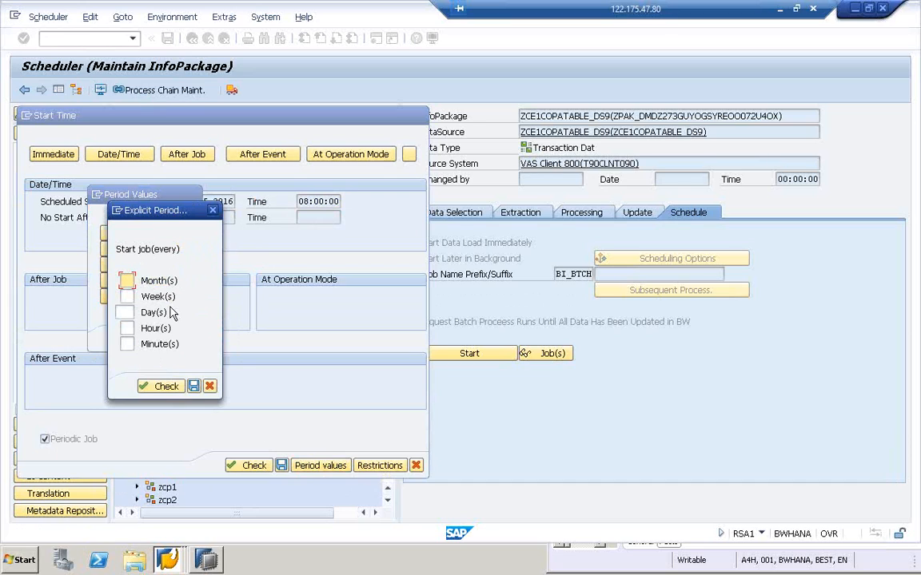
{"action": "left_click", "coordinate": [210, 386]}
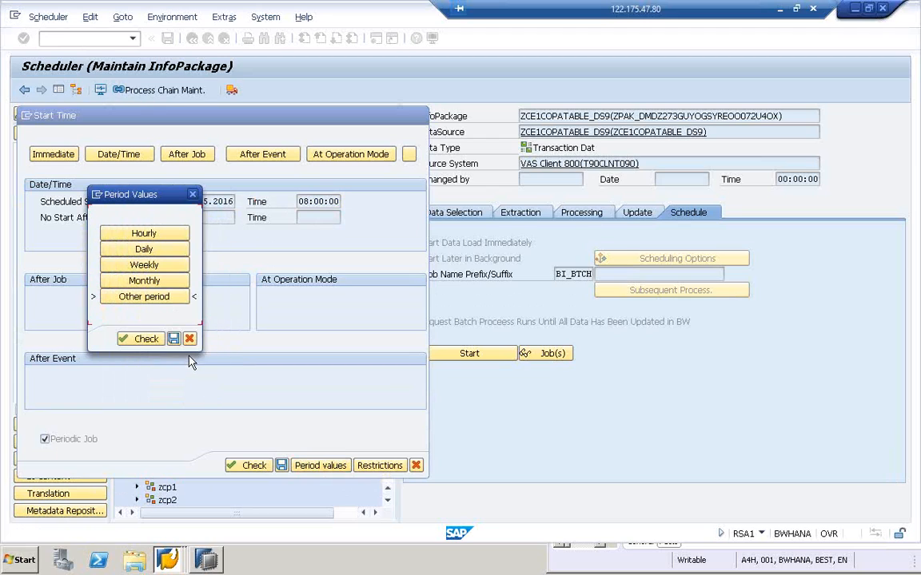
{"action": "left_click", "coordinate": [143, 251]}
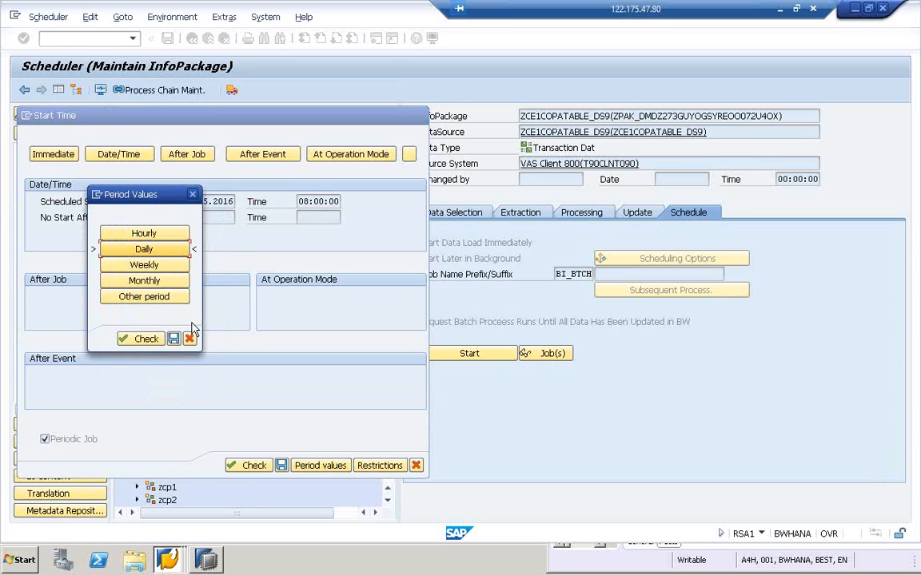
{"action": "left_click", "coordinate": [174, 340]}
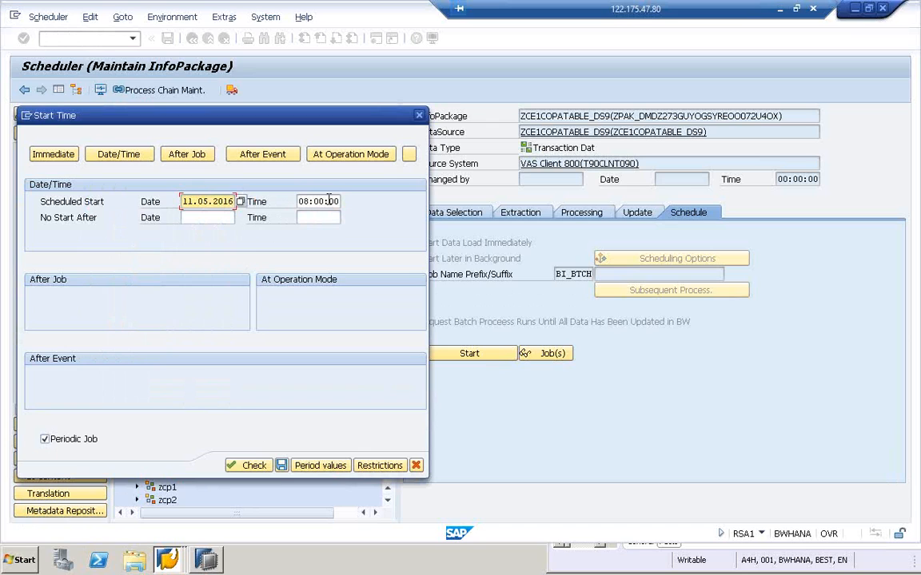
{"action": "left_click", "coordinate": [281, 465]}
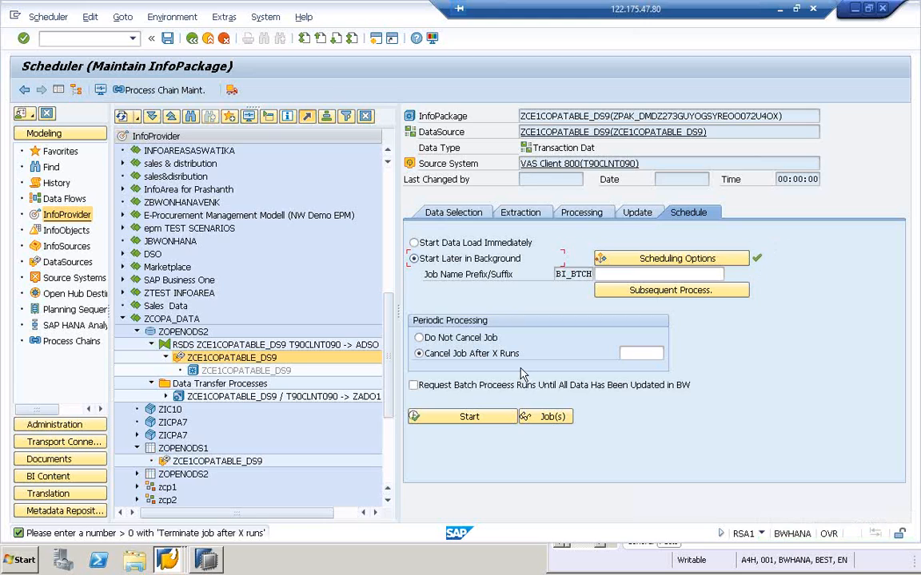
Try the option to run the request batch process until all data is updated in BW, and compare immediate with background start.
{"action": "left_click", "coordinate": [414, 387]}
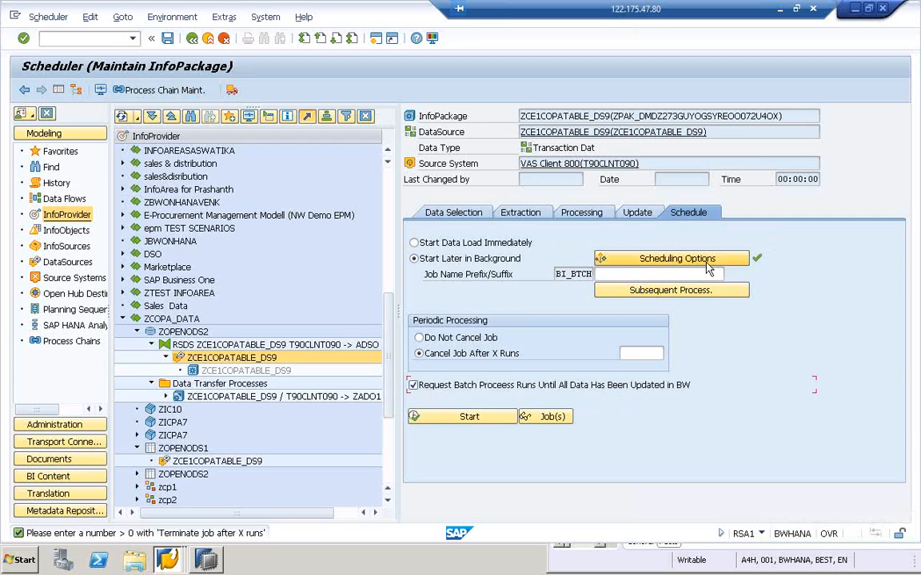
{"action": "left_click", "coordinate": [637, 259]}
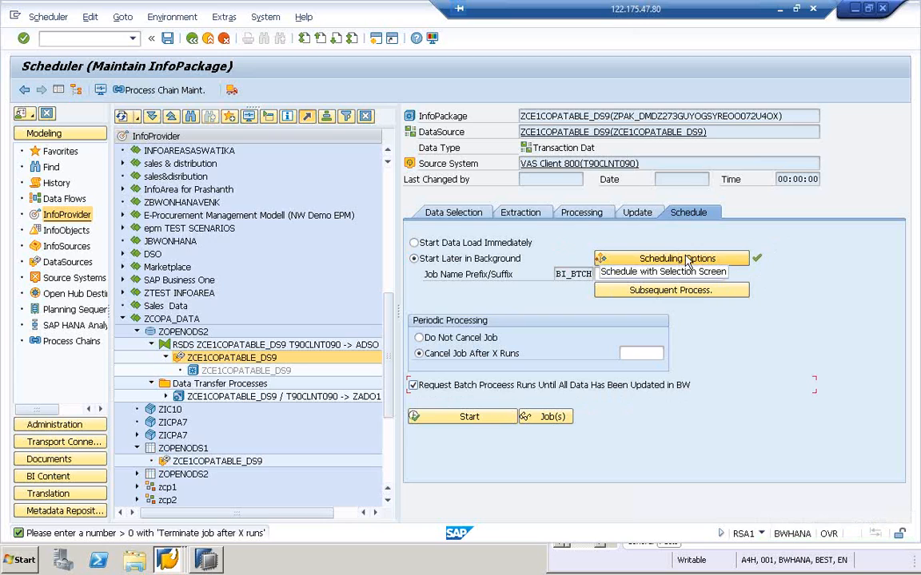
{"action": "left_click", "coordinate": [414, 244]}
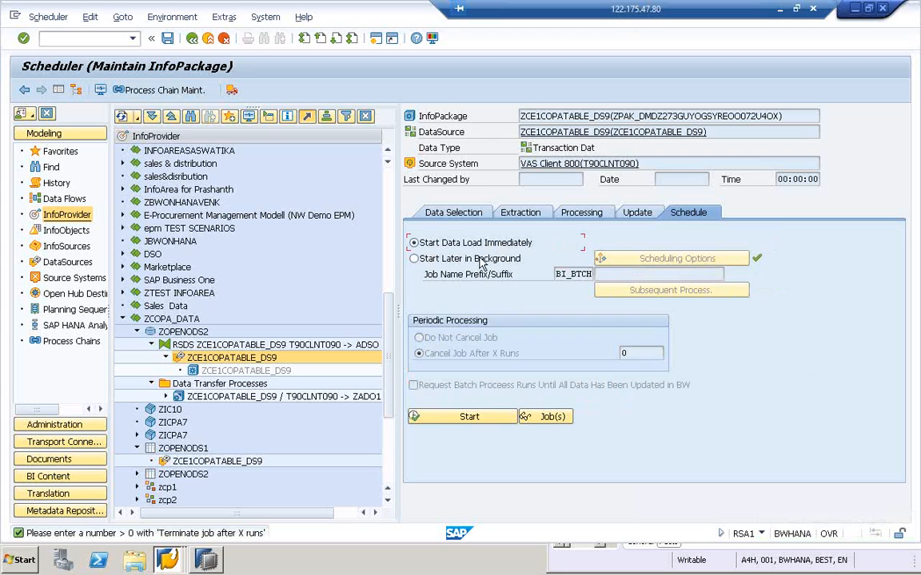
{"action": "left_click", "coordinate": [414, 259]}
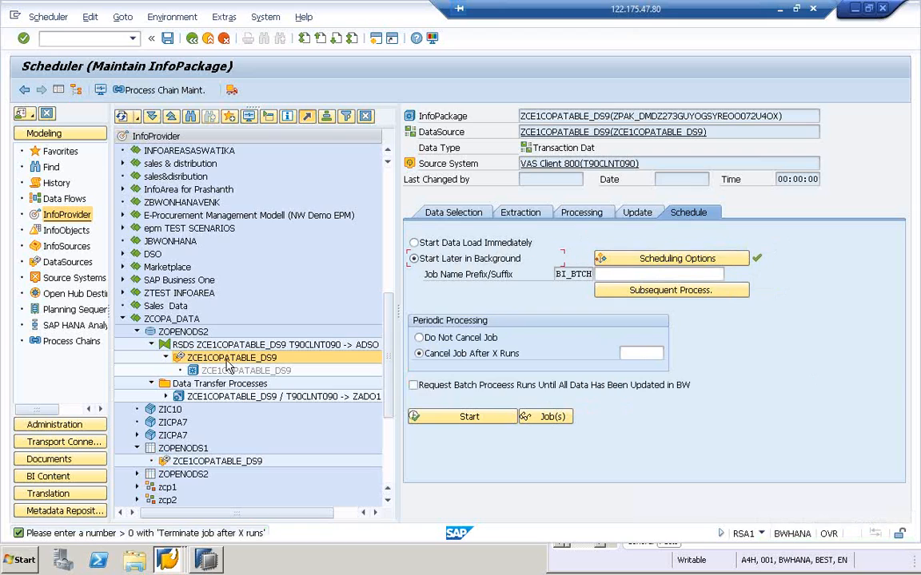
{"action": "left_click", "coordinate": [484, 243]}
{"action": "left_click", "coordinate": [484, 259]}
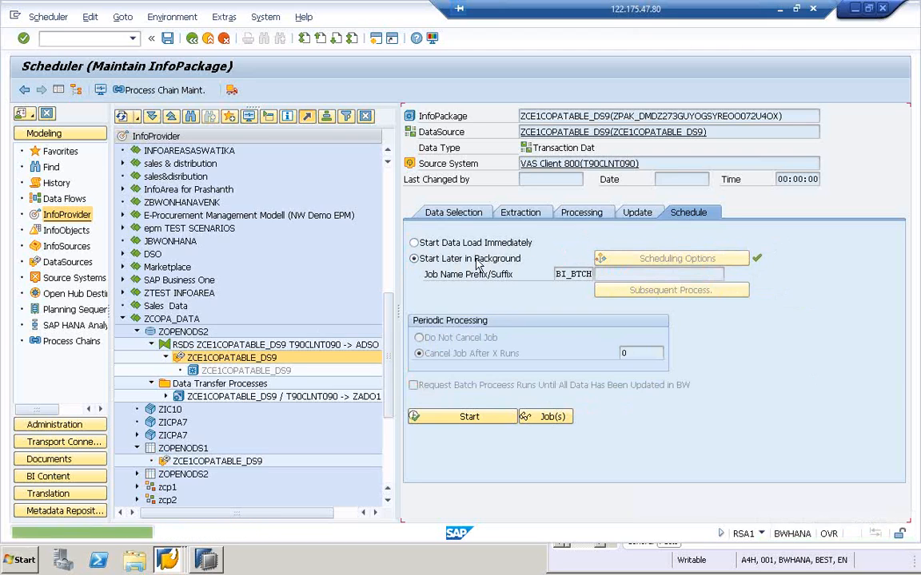
Create another InfoPackage for DataSource ZCE1COPATABLE_DS9, using the DataSource's technical name as its description, and save it.
{"action": "left_click", "coordinate": [199, 359]}
{"action": "right_click", "coordinate": [199, 359]}
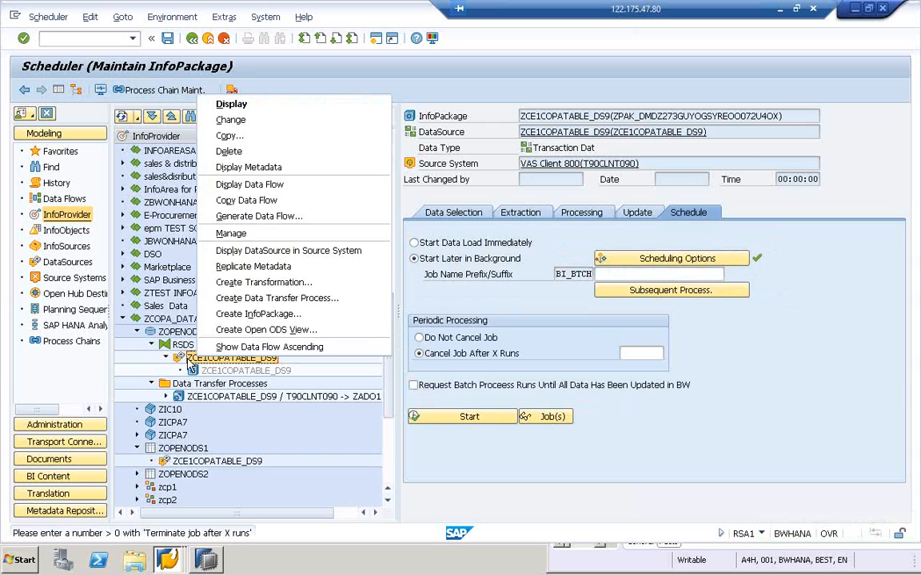
{"action": "left_click", "coordinate": [249, 314]}
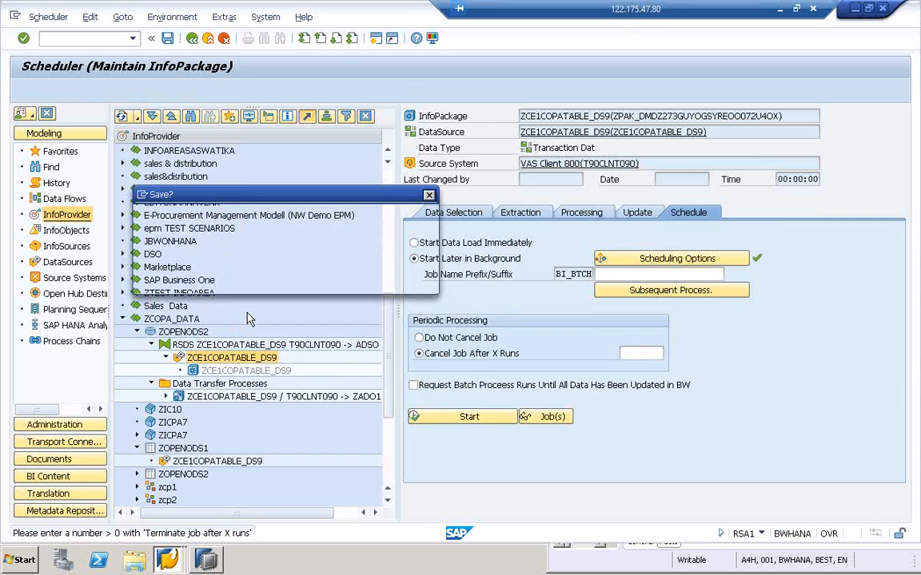
{"action": "left_click", "coordinate": [352, 251]}
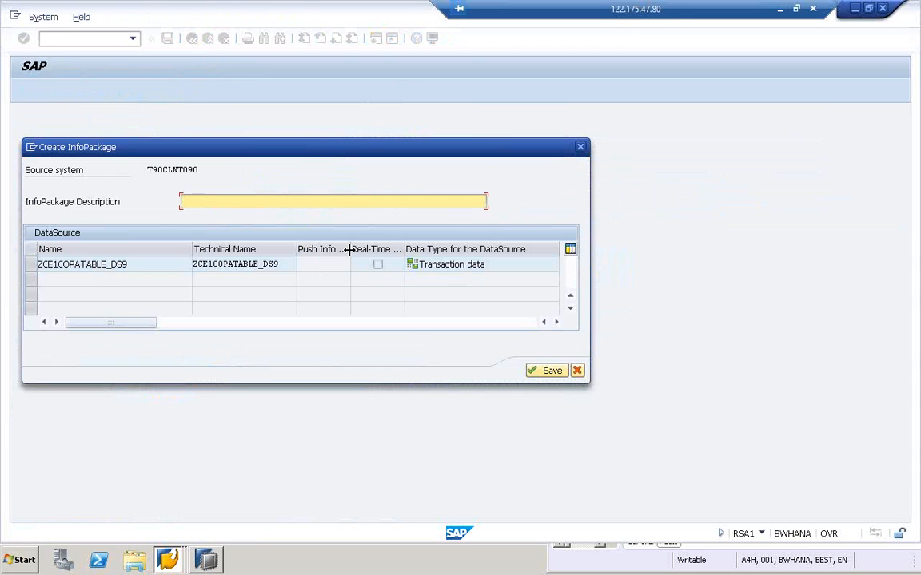
{"action": "left_click", "coordinate": [290, 263]}
{"action": "left_click_drag", "start_coordinate": [289, 264], "coordinate": [156, 258]}
{"action": "key", "text": "ctrl+c"}
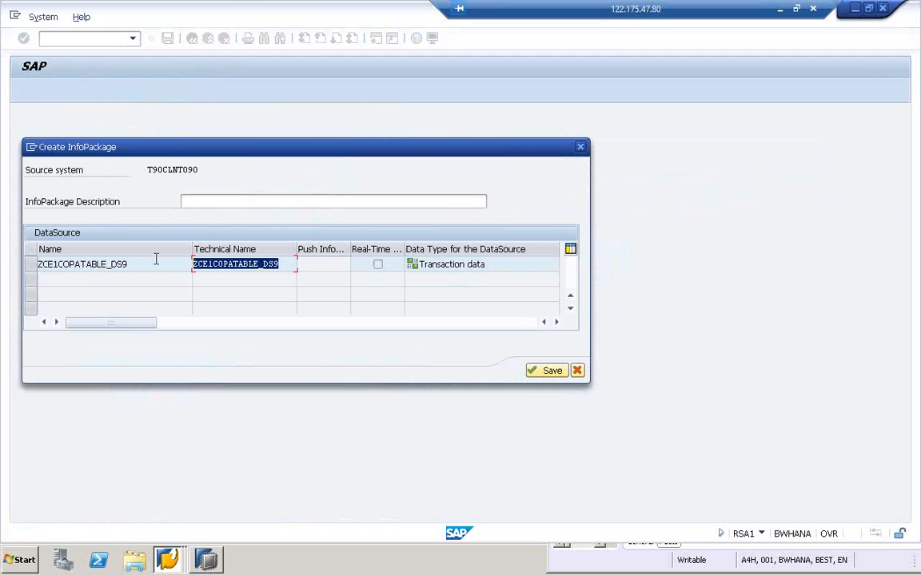
{"action": "left_click", "coordinate": [208, 198]}
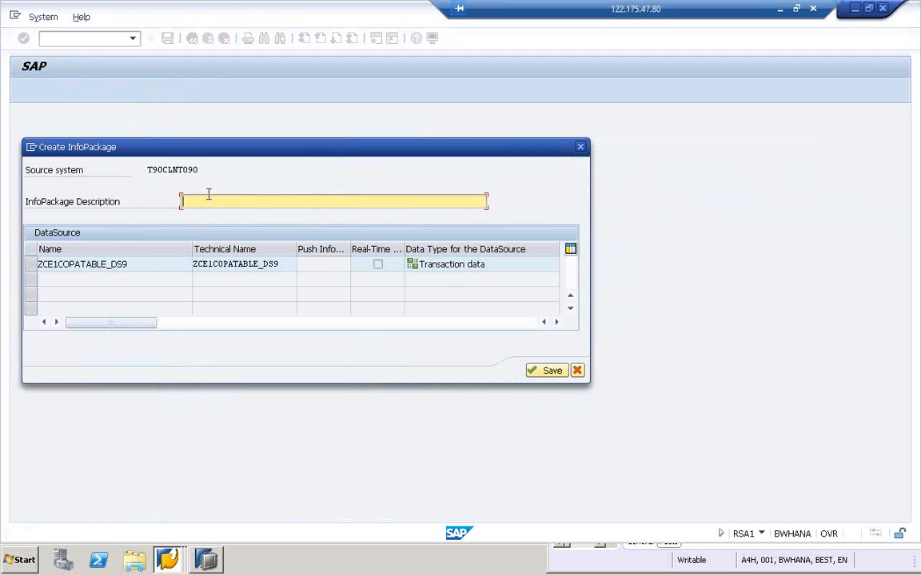
{"action": "key", "text": "ctrl+v"}
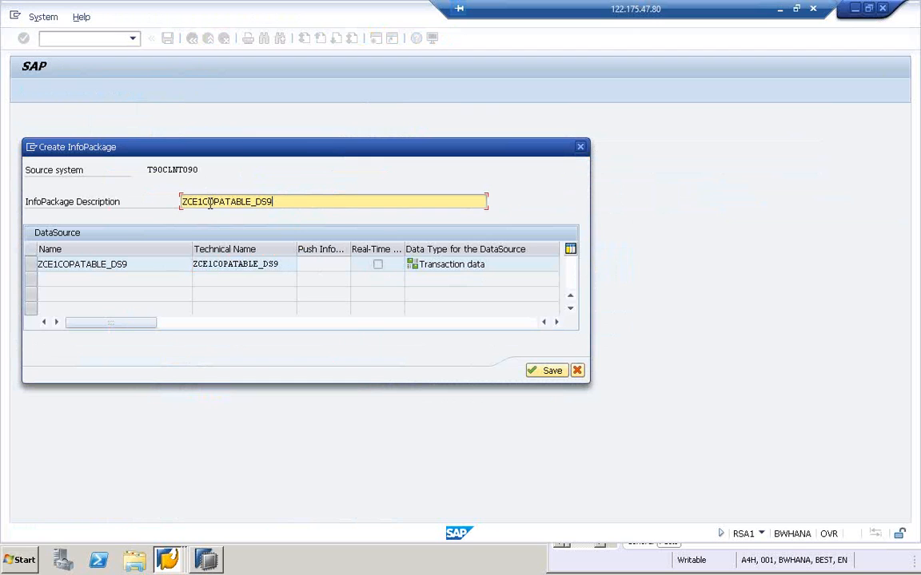
{"action": "left_click", "coordinate": [547, 374]}
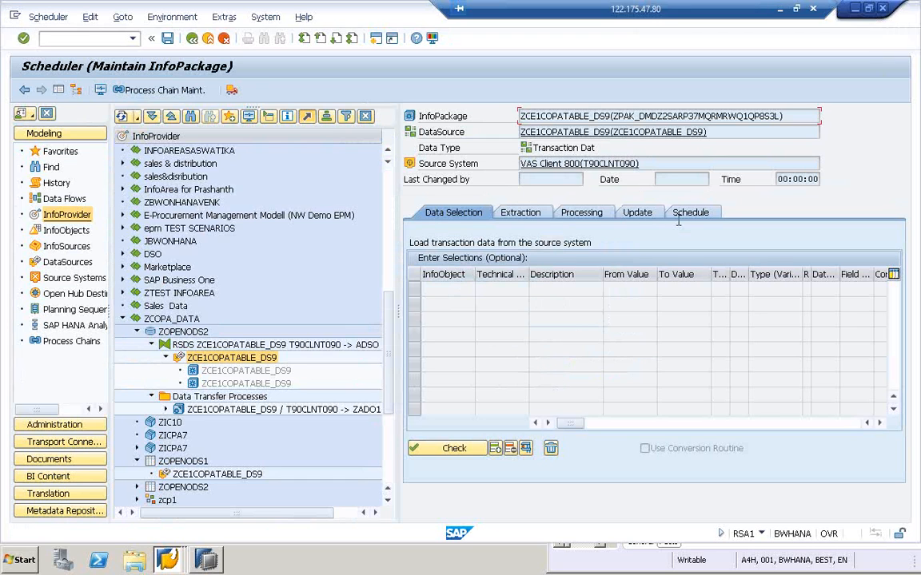
Start the new InfoPackage's data load immediately and open the PSA requests of DataSource ZCE1COPATABLE_DS9.
{"action": "left_click", "coordinate": [689, 213]}
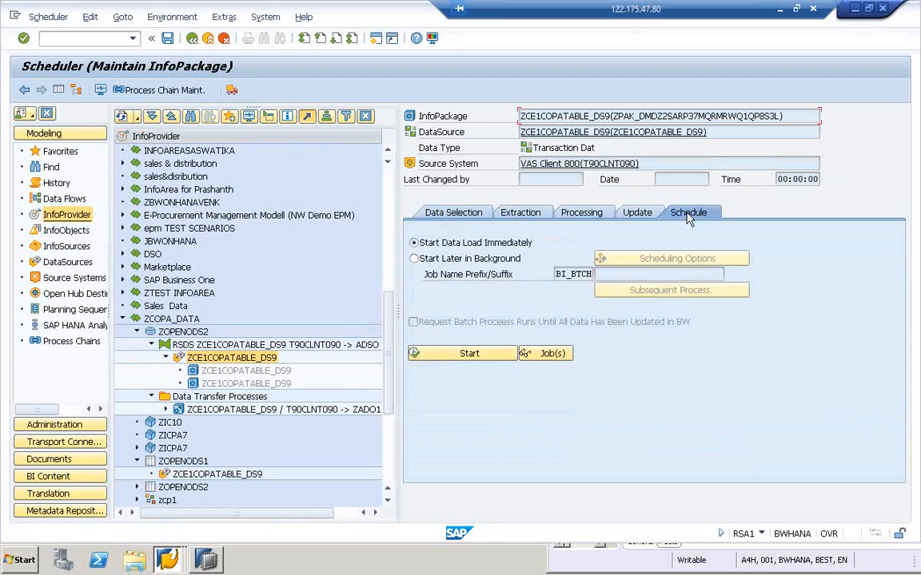
{"action": "left_click", "coordinate": [475, 356]}
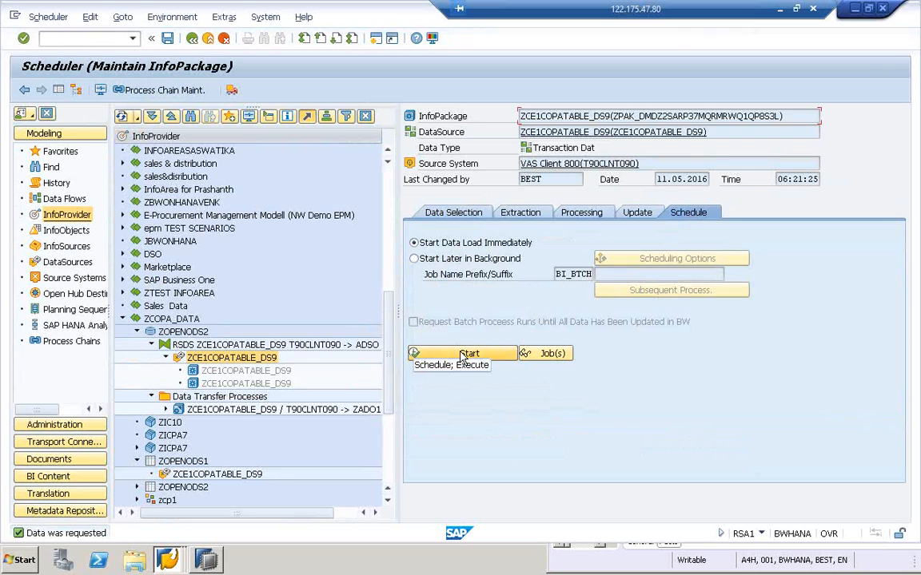
{"action": "left_click", "coordinate": [183, 362]}
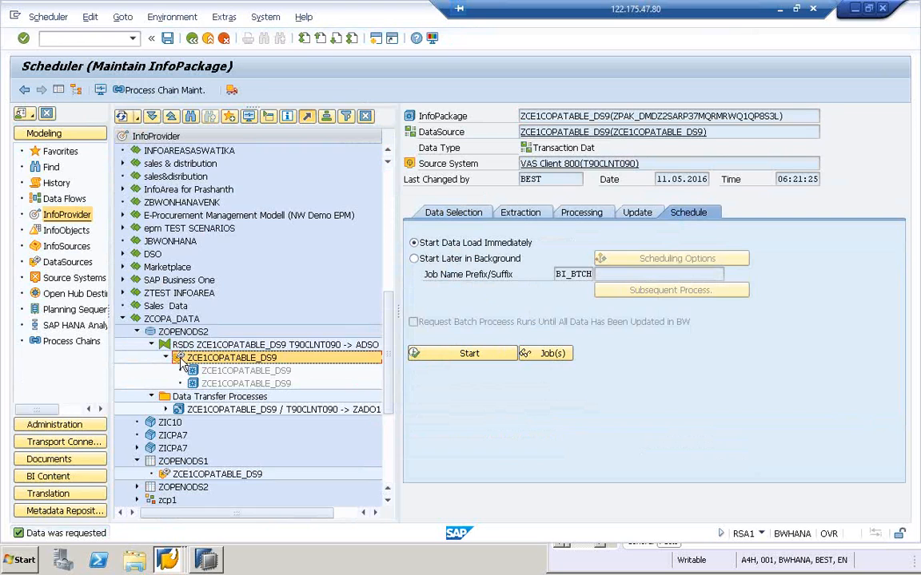
{"action": "right_click", "coordinate": [183, 362]}
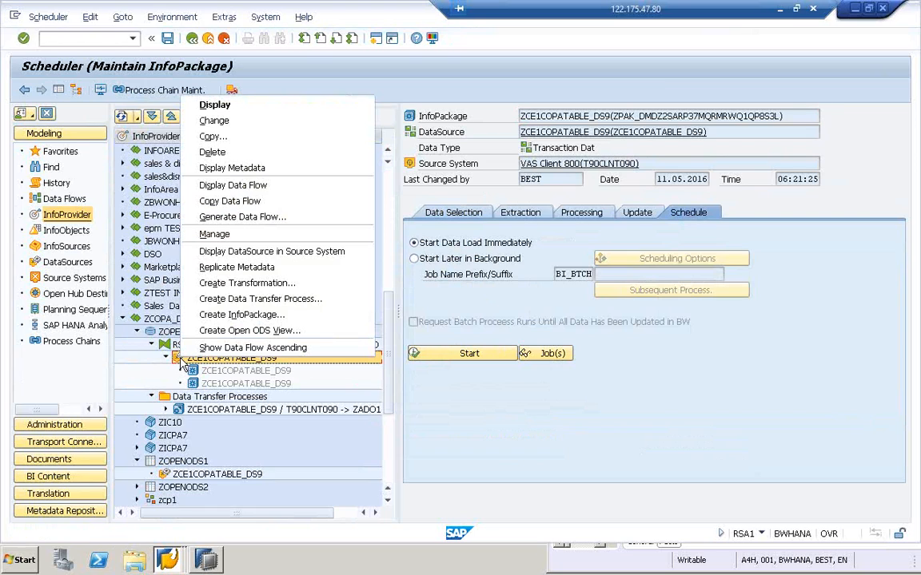
{"action": "left_click", "coordinate": [245, 239]}
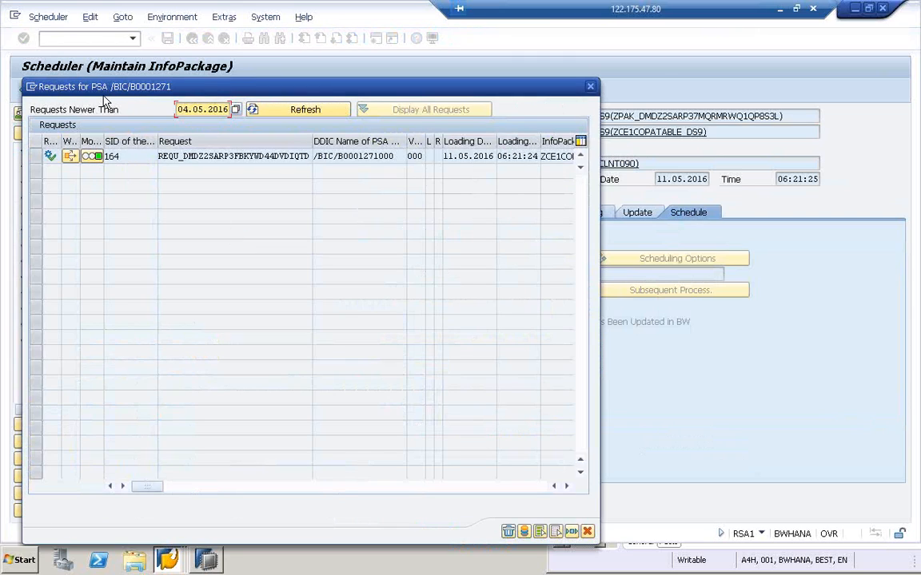
Check the load request's status in the InfoPackage monitor and try to display its PSA records.
{"action": "left_click", "coordinate": [97, 158]}
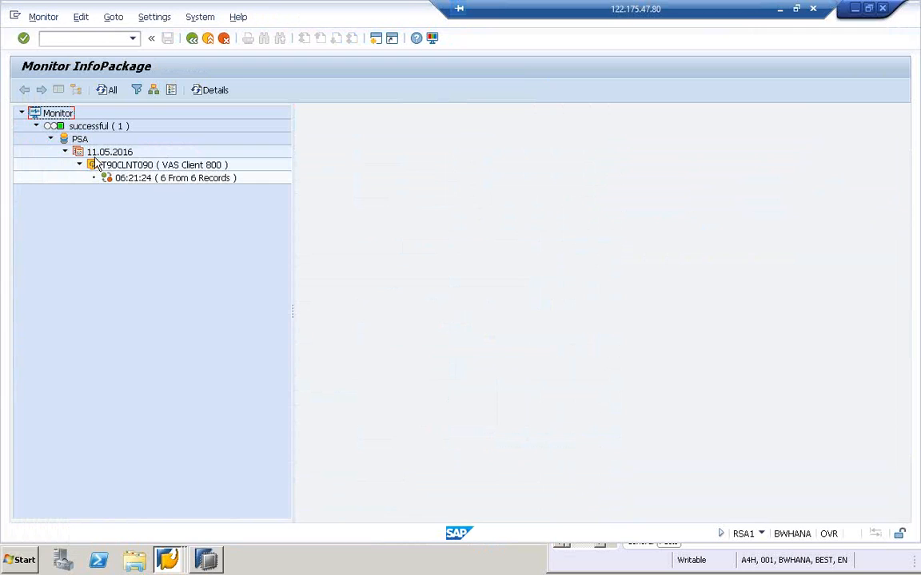
{"action": "left_click", "coordinate": [160, 182]}
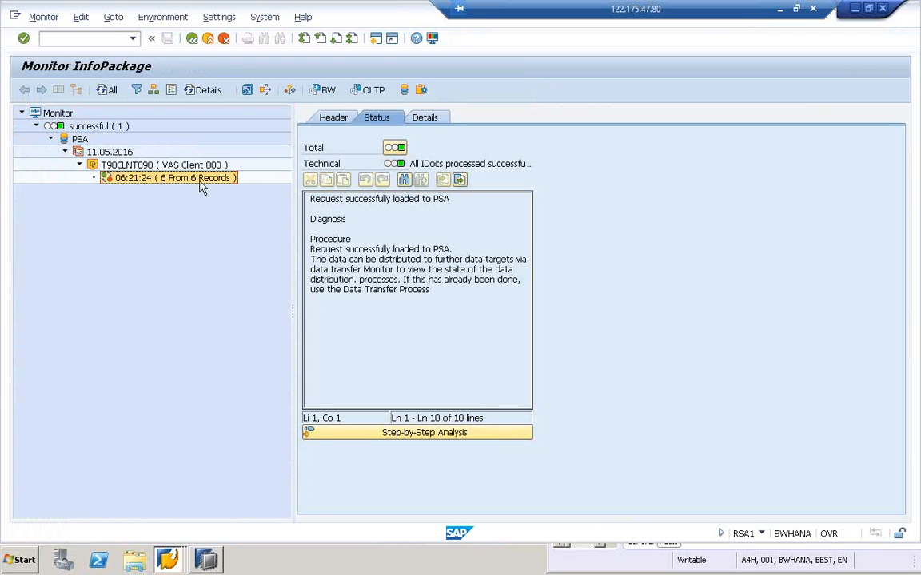
{"action": "left_click", "coordinate": [405, 92]}
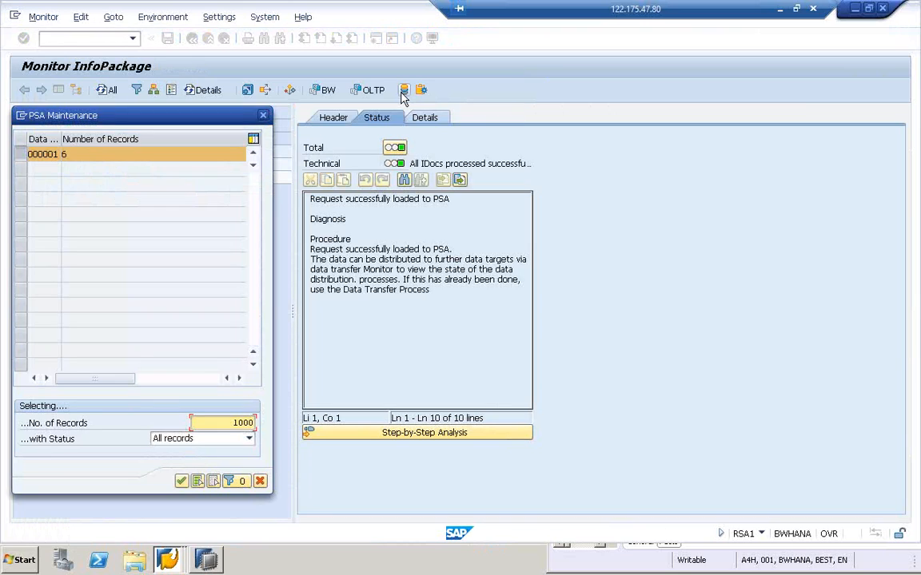
{"action": "left_click", "coordinate": [182, 481]}
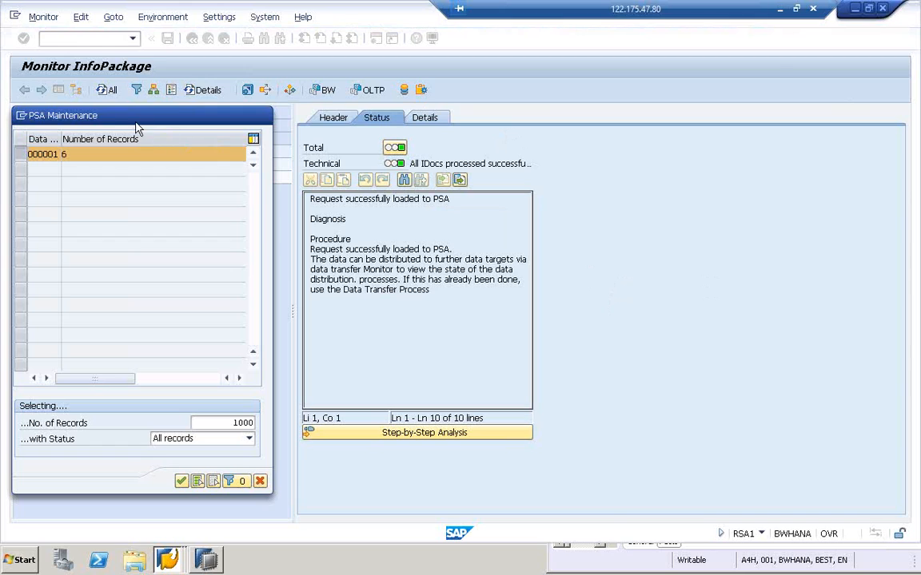
{"action": "left_click_drag", "start_coordinate": [152, 120], "coordinate": [461, 147]}
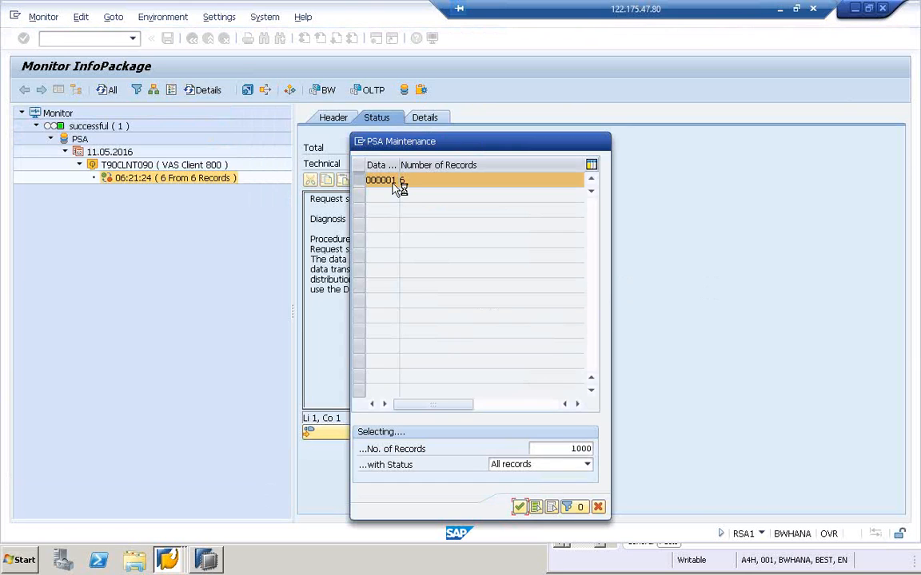
Stop the current transaction and reopen the Data Warehousing Workbench with transaction rsa1.
{"action": "left_click", "coordinate": [362, 143]}
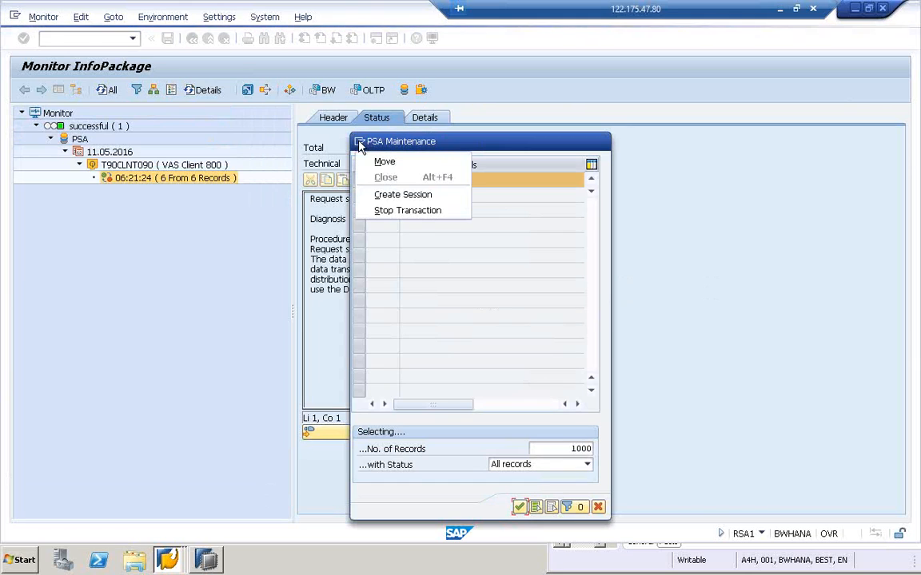
{"action": "left_click", "coordinate": [407, 212]}
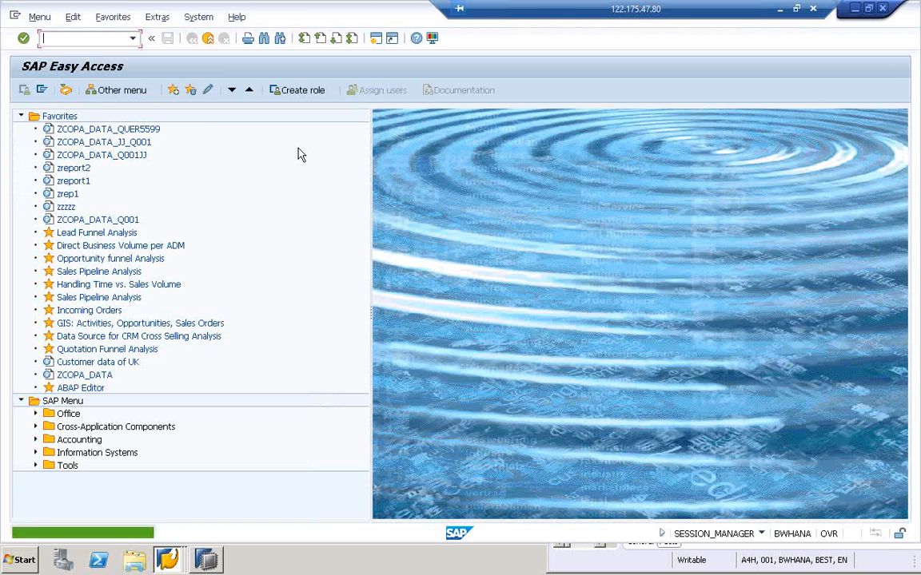
{"action": "type", "text": "rsa"}
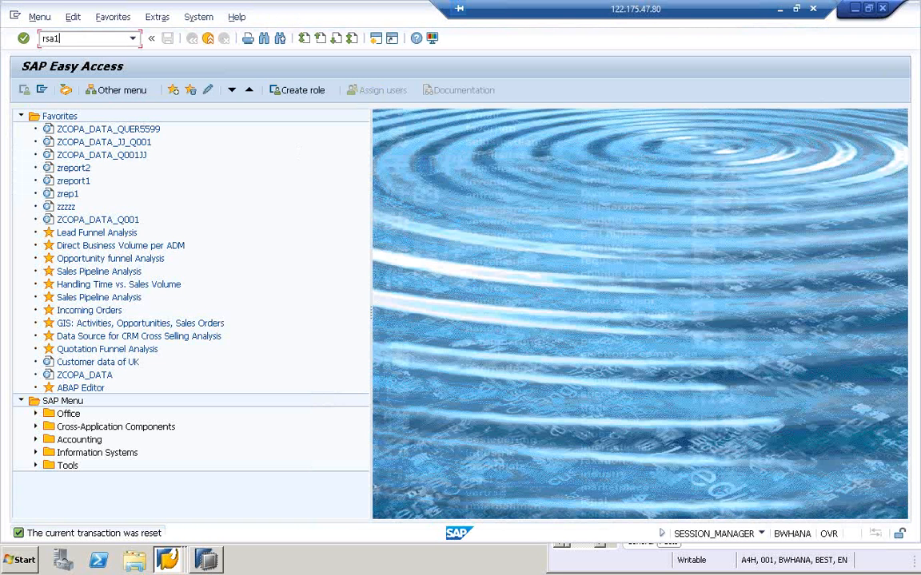
{"action": "type", "text": "1"}
{"action": "key", "text": "Return"}
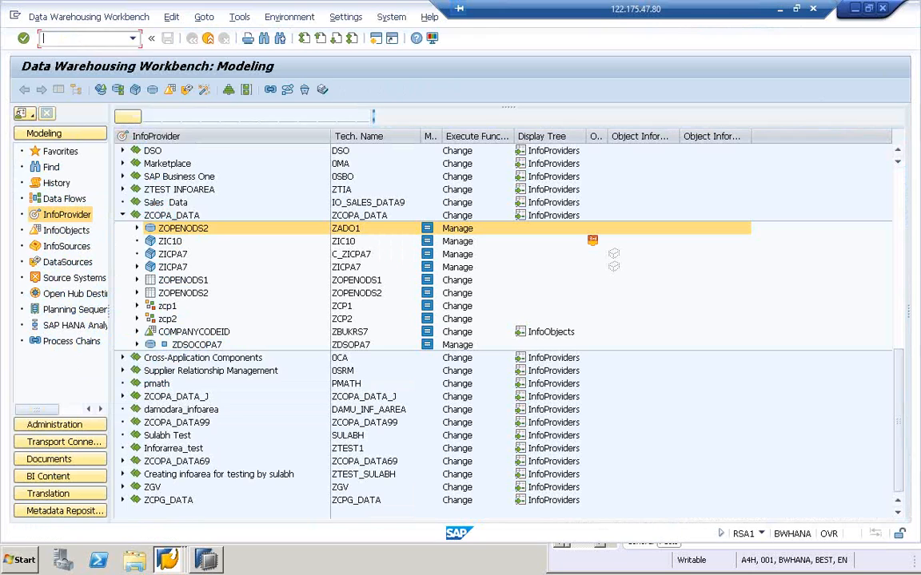
Expand the dataflow under ZADO1 down to its InfoPackages and display DataSource ZCE1COPATABLE_DS9.
{"action": "left_click", "coordinate": [137, 228]}
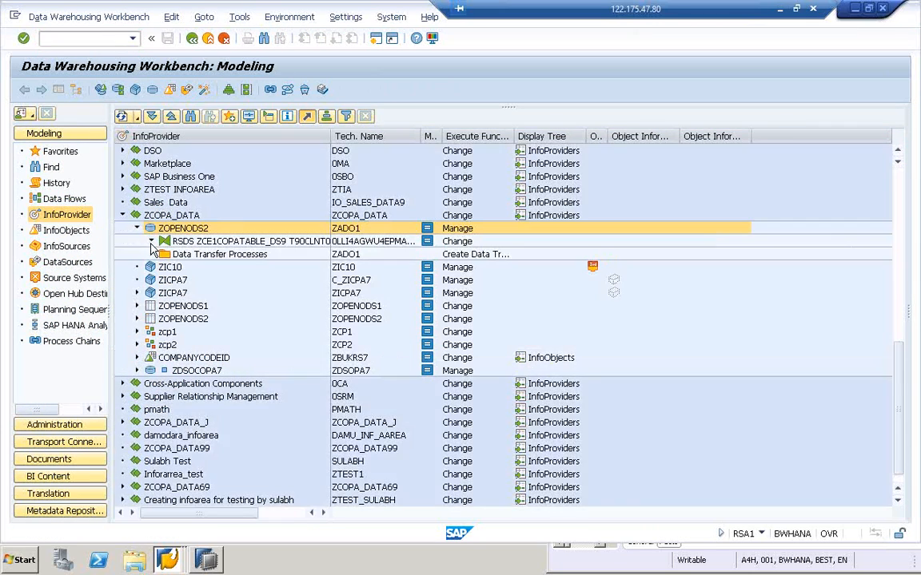
{"action": "left_click", "coordinate": [151, 241]}
{"action": "left_click", "coordinate": [166, 254]}
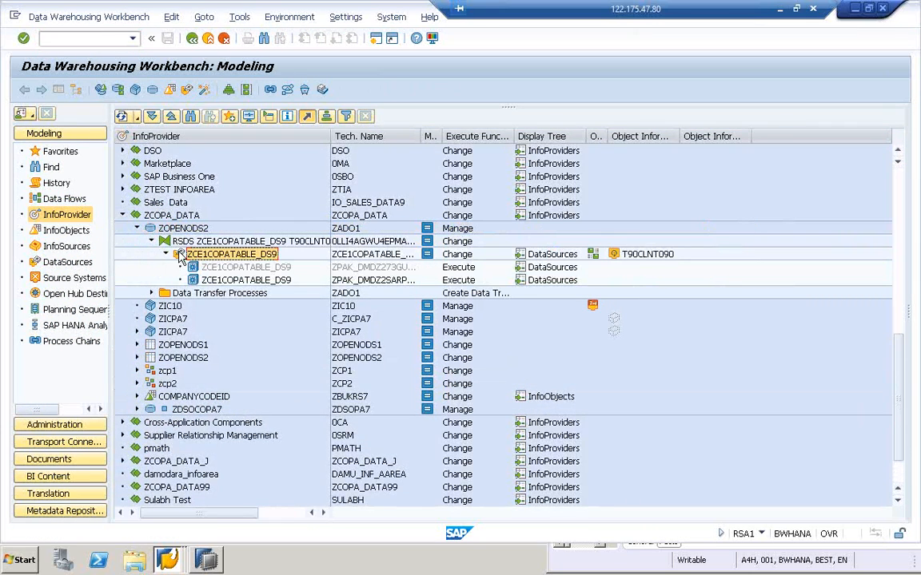
{"action": "left_click", "coordinate": [181, 256]}
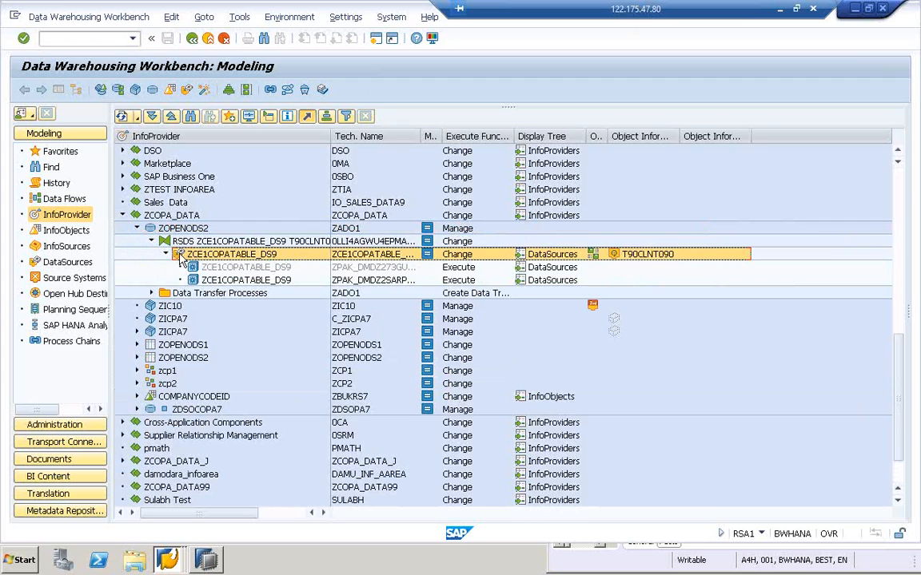
{"action": "double_click", "coordinate": [191, 261]}
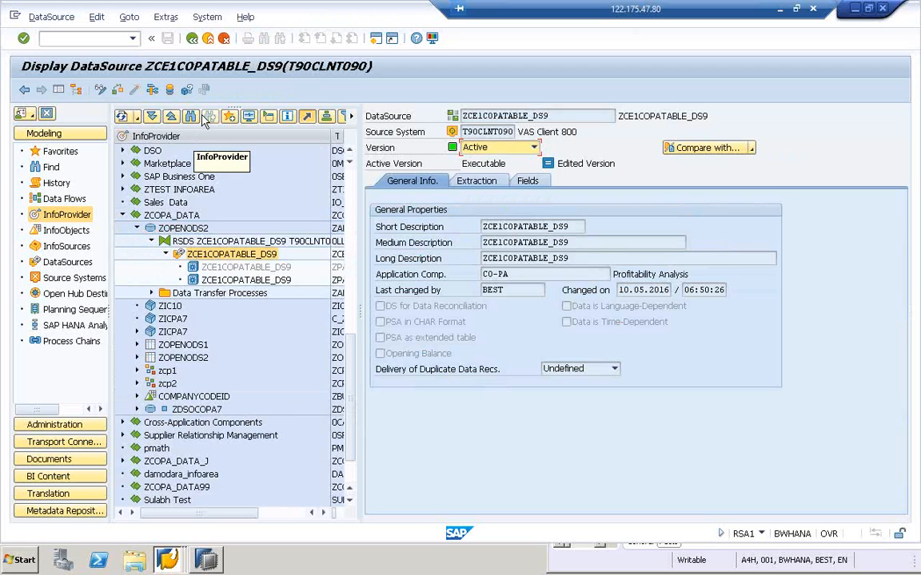
{"action": "left_click", "coordinate": [153, 91]}
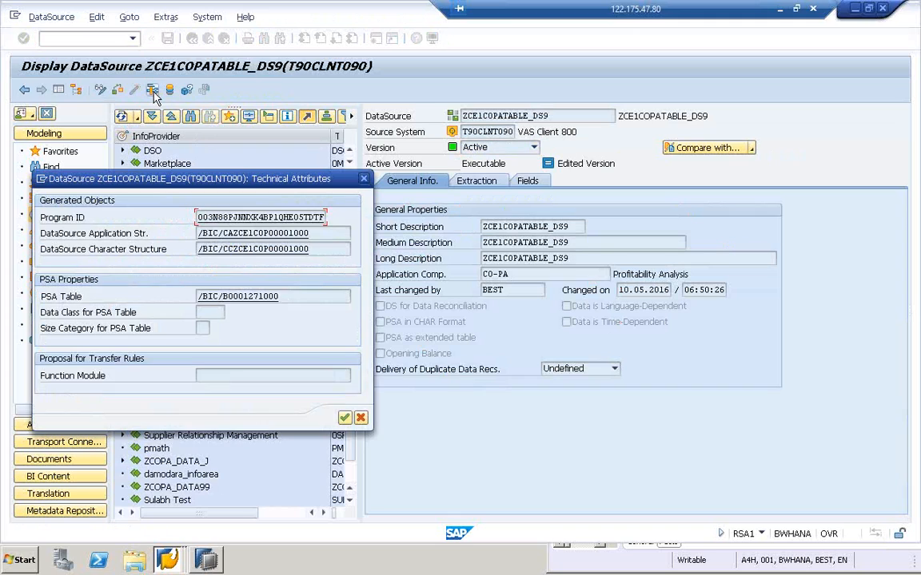
{"action": "double_click", "coordinate": [232, 295]}
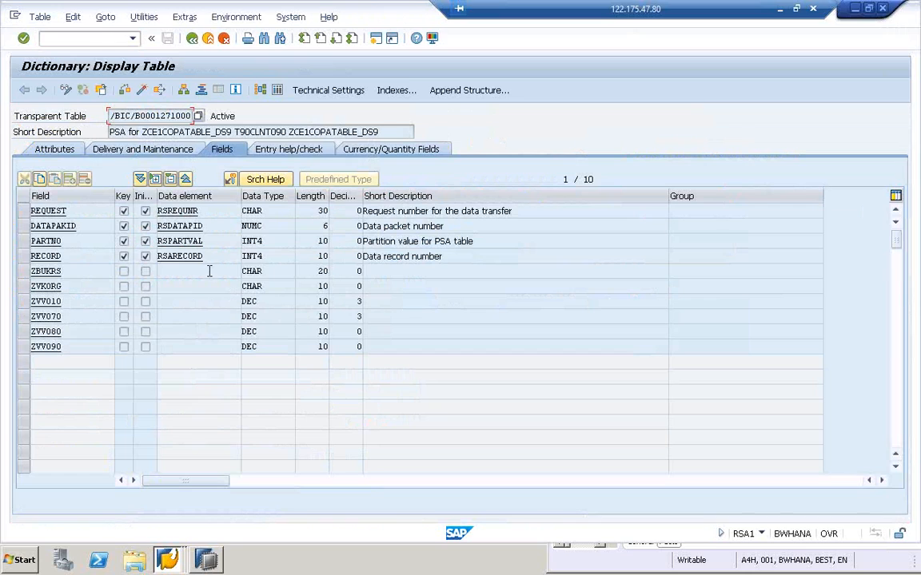
{"action": "left_click", "coordinate": [277, 90]}
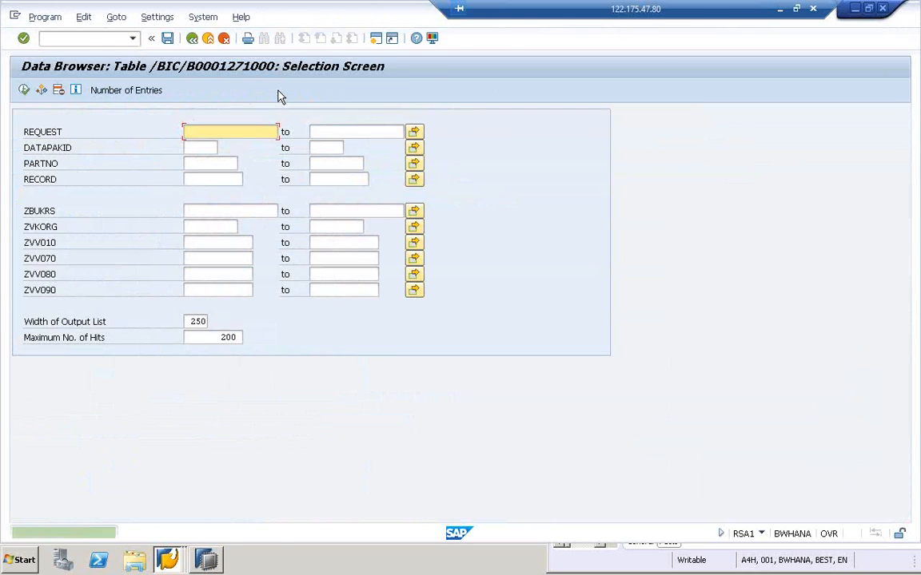
{"action": "left_click", "coordinate": [24, 91]}
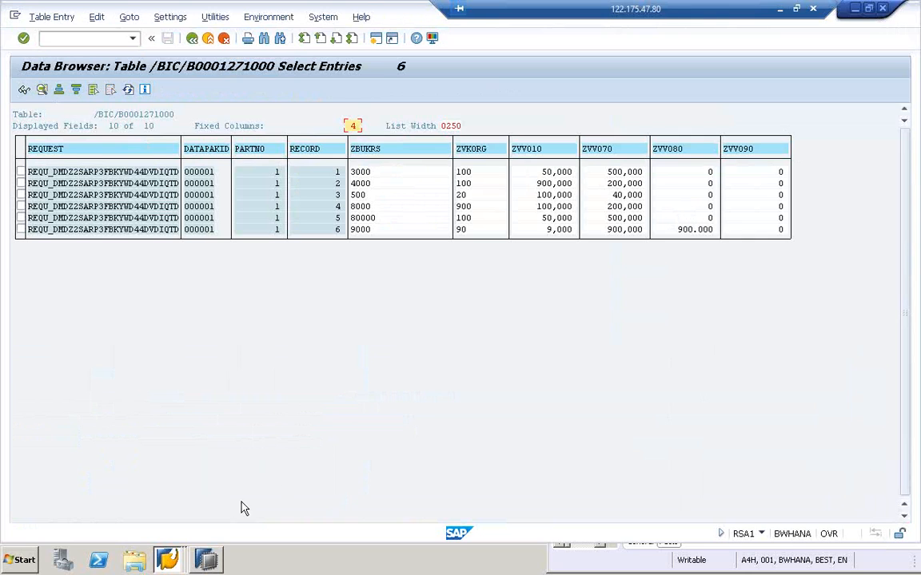
List all entries of source table ZCE1COPATABLE in the other SAP session and place that window below the PSA entries for comparison.
{"action": "left_click", "coordinate": [167, 560]}
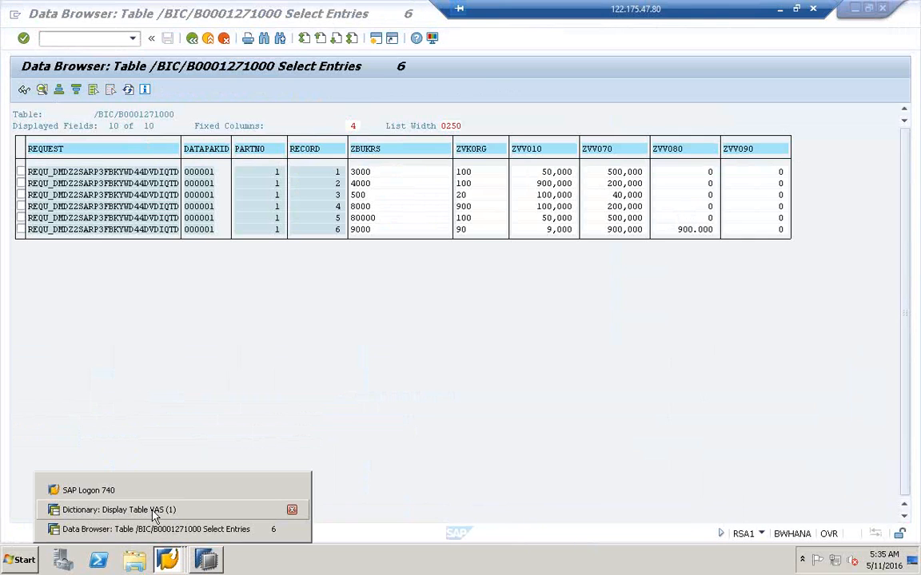
{"action": "left_click", "coordinate": [160, 515]}
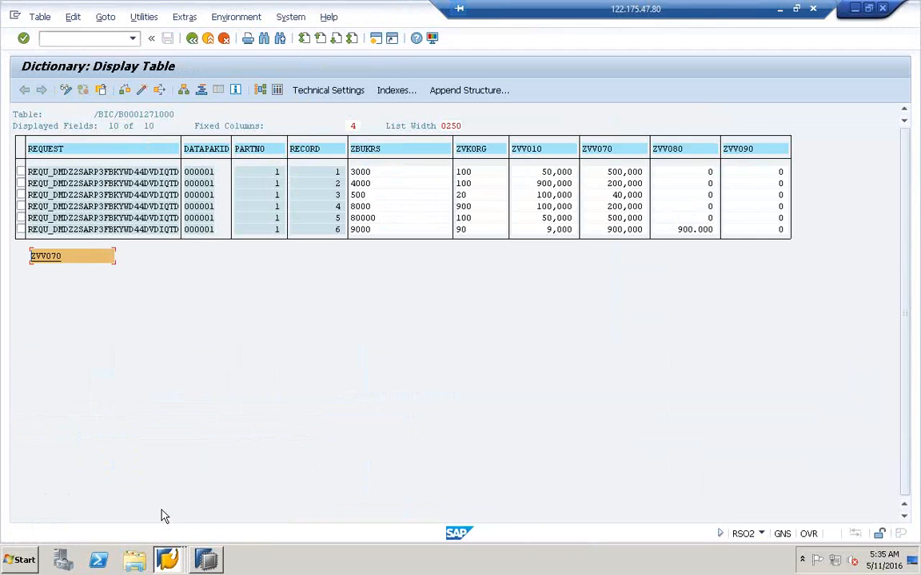
{"action": "left_click", "coordinate": [277, 90]}
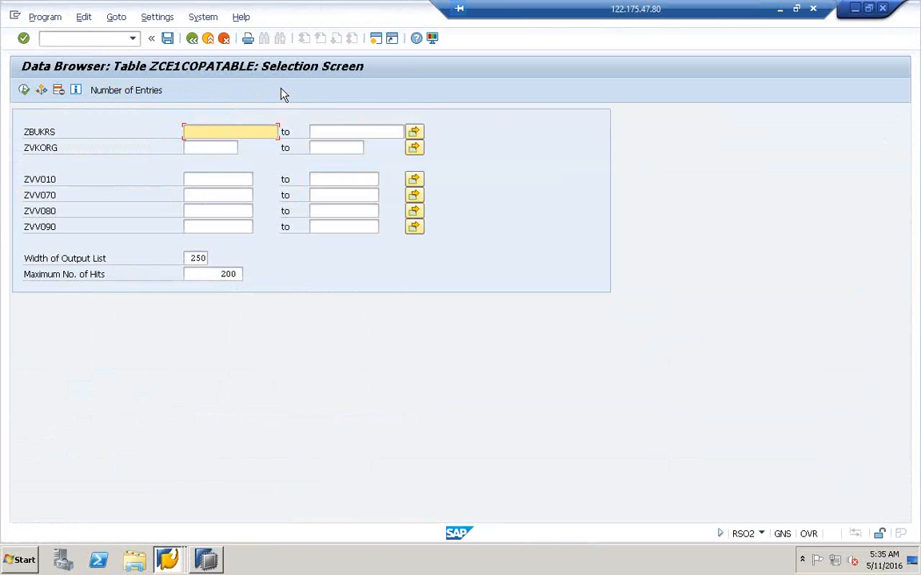
{"action": "left_click", "coordinate": [24, 92]}
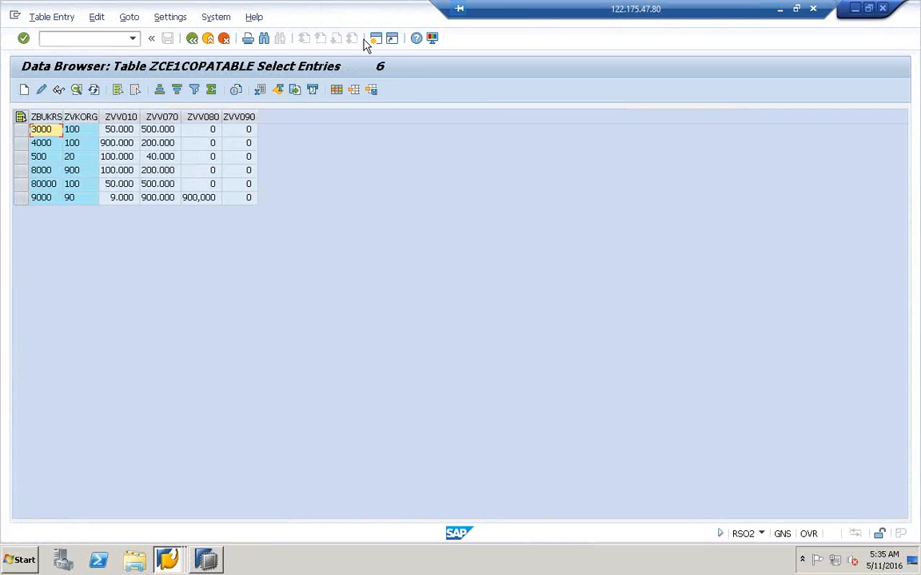
{"action": "double_click", "coordinate": [348, 19]}
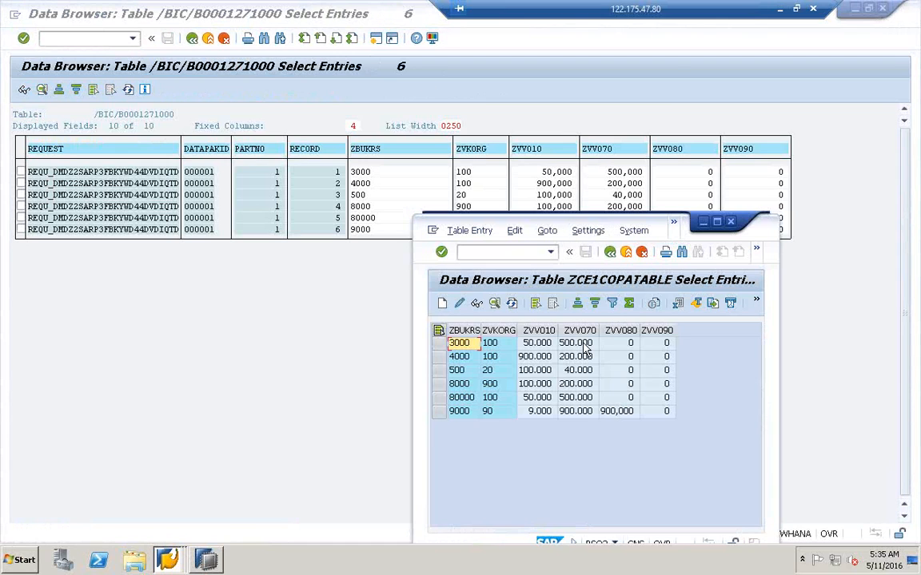
{"action": "left_click_drag", "start_coordinate": [578, 217], "coordinate": [581, 287]}
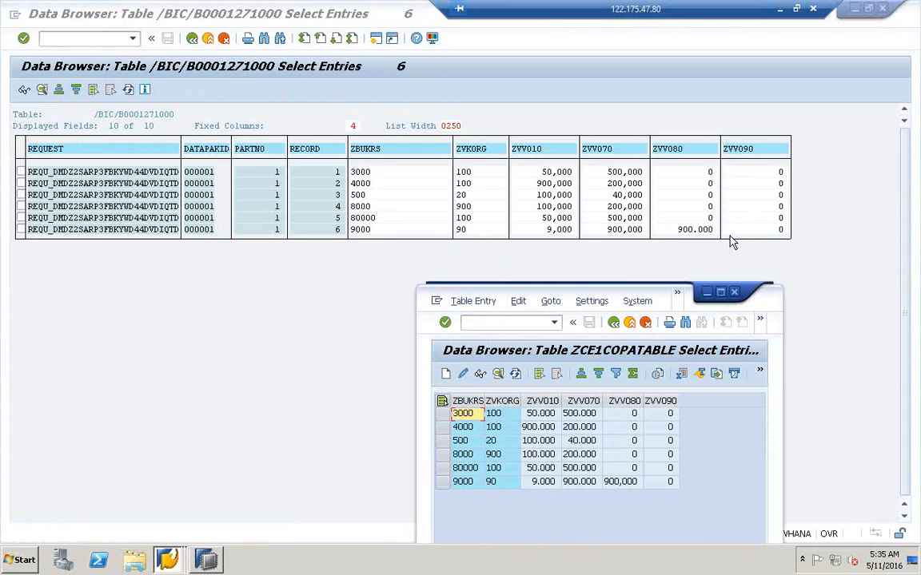
Leave the PSA table display and open the data transfer process from ZCE1COPATABLE_DS9 to ZADO1 in the dataflow tree.
{"action": "left_click", "coordinate": [196, 41]}
{"action": "left_click", "coordinate": [197, 41]}
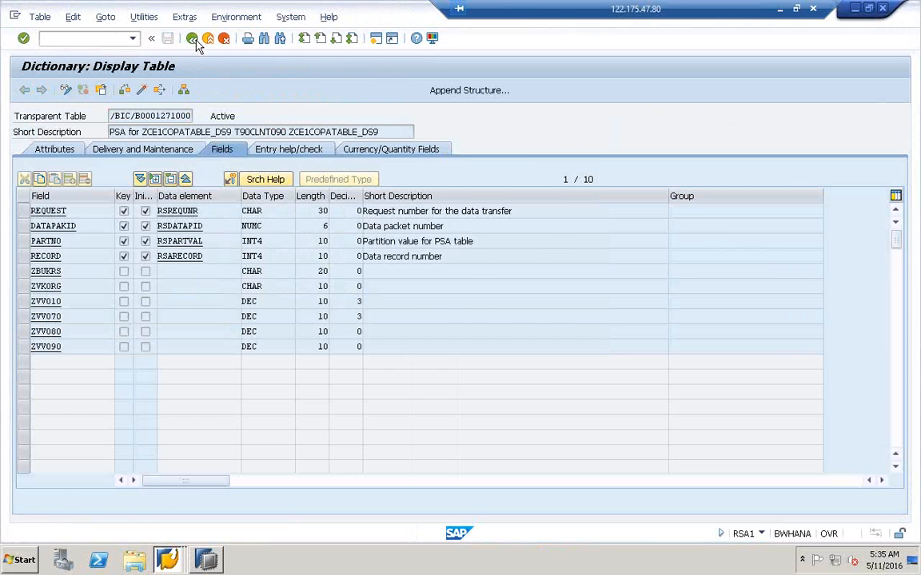
{"action": "left_click", "coordinate": [195, 40]}
{"action": "left_click", "coordinate": [364, 180]}
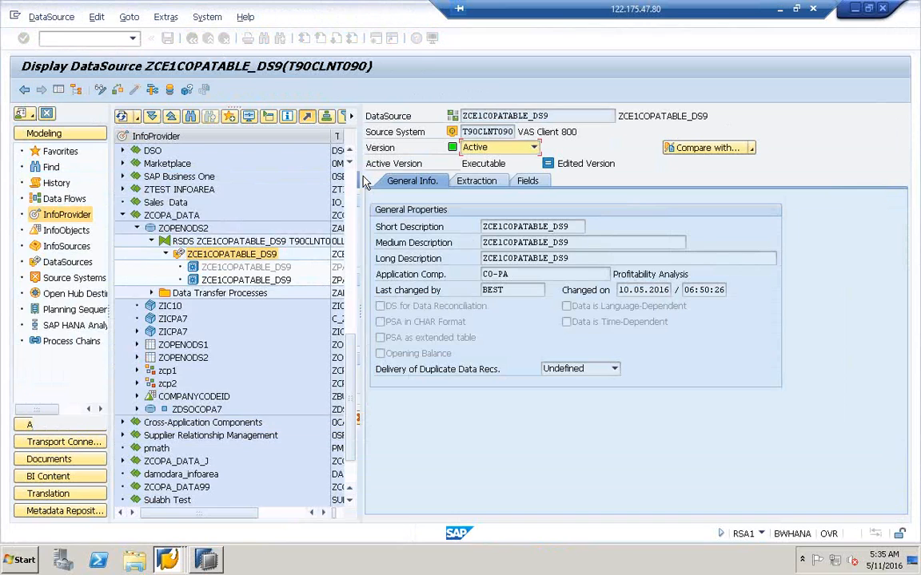
{"action": "left_click", "coordinate": [151, 292]}
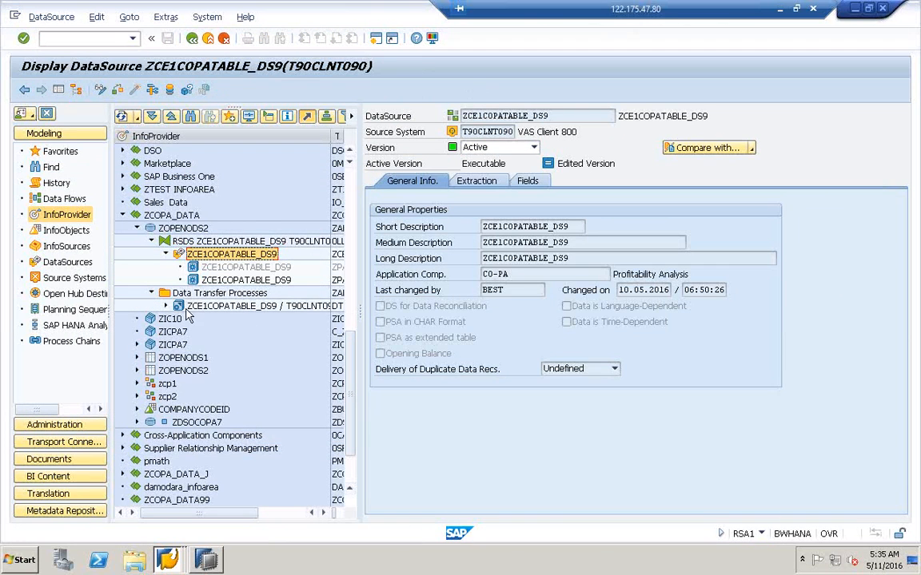
{"action": "left_click", "coordinate": [195, 308]}
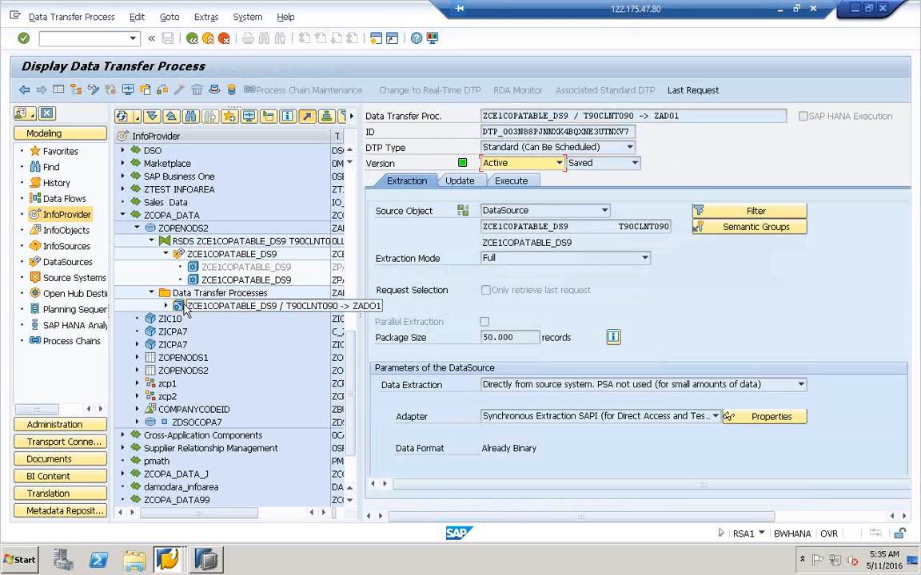
{"action": "left_click", "coordinate": [196, 307]}
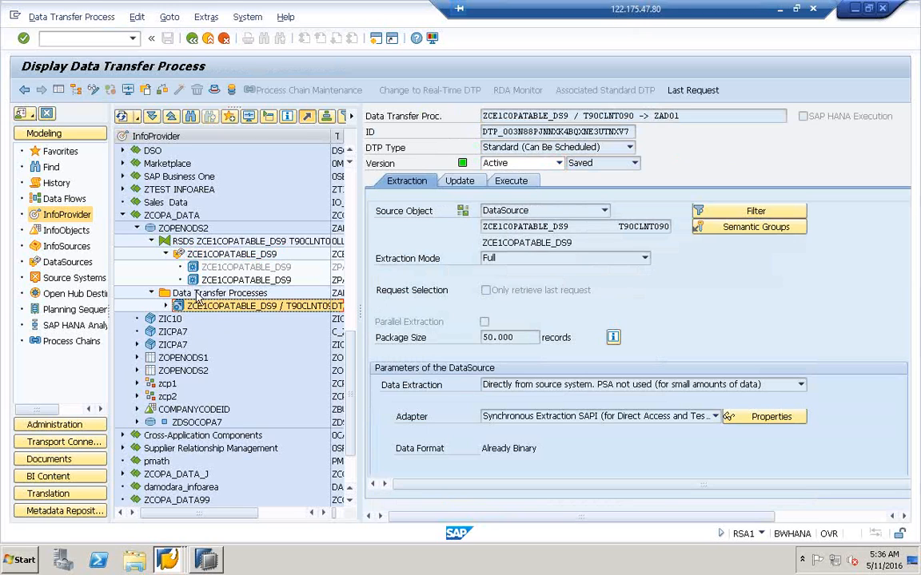
{"action": "left_click", "coordinate": [202, 281]}
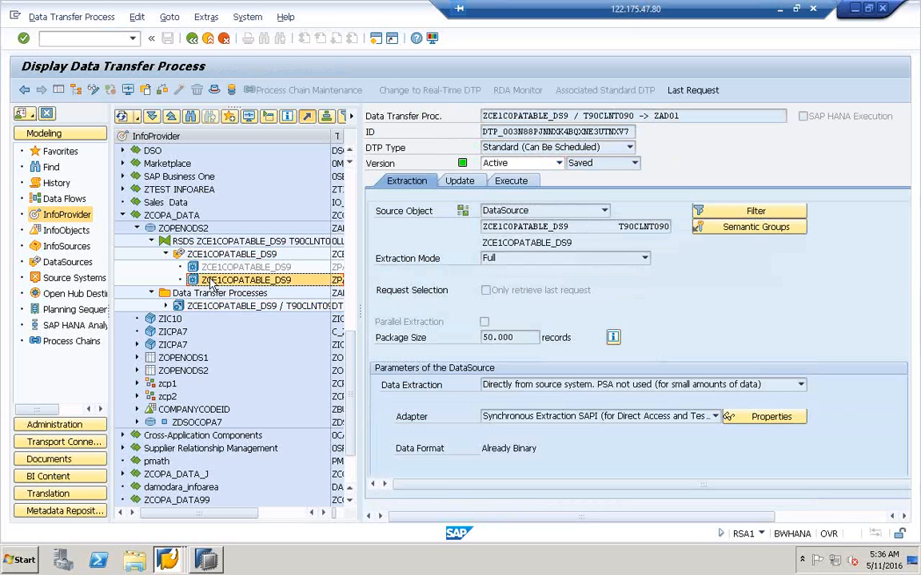
{"action": "left_click", "coordinate": [202, 270]}
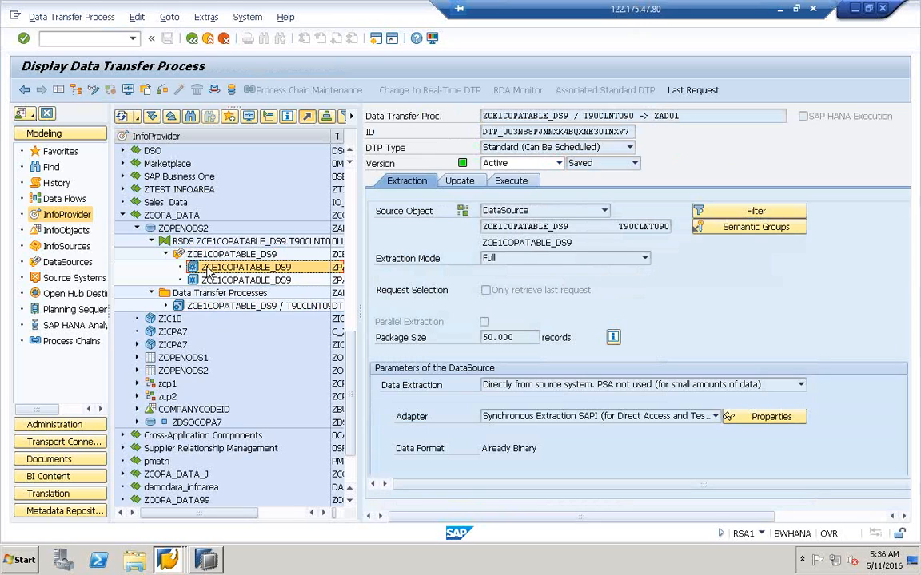
{"action": "left_click", "coordinate": [181, 256]}
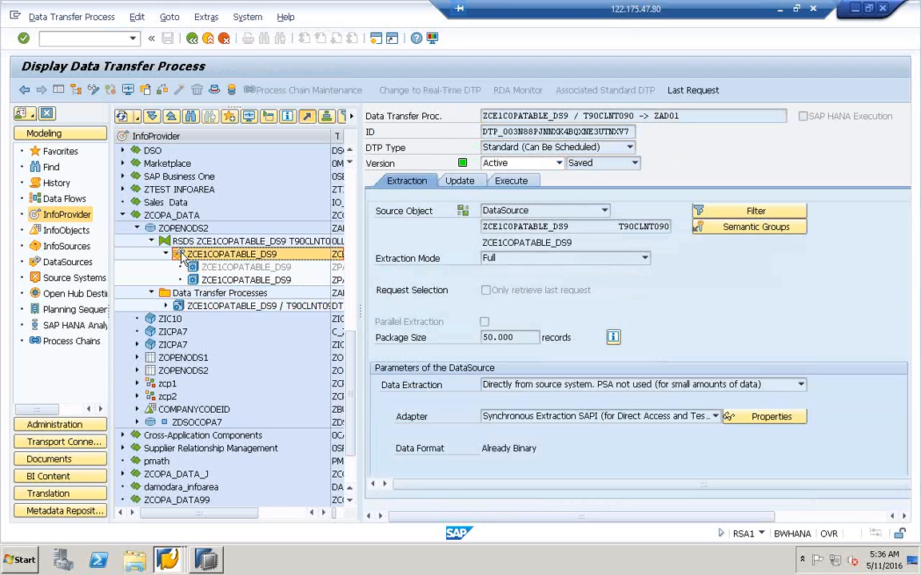
{"action": "left_click", "coordinate": [182, 309]}
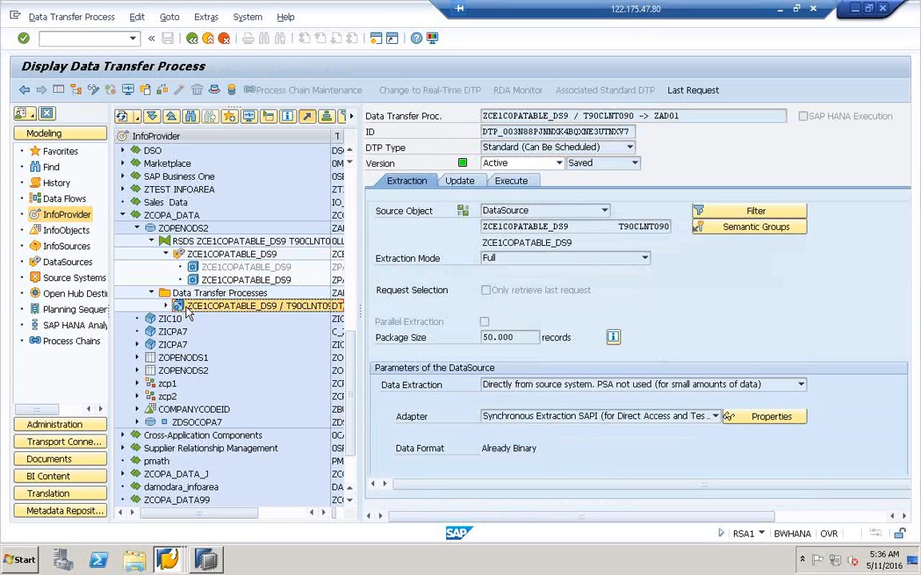
{"action": "left_click", "coordinate": [153, 229]}
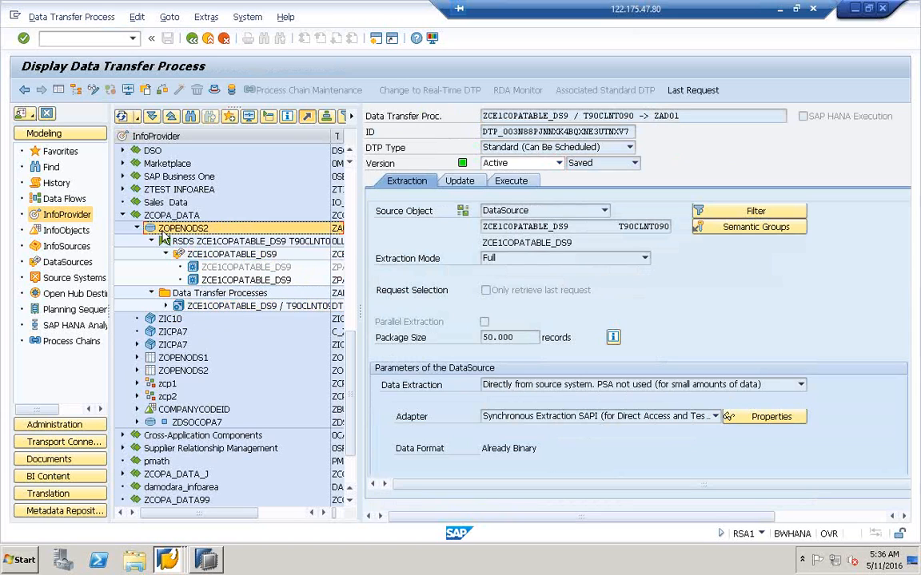
Execute the data transfer process from ZCE1COPATABLE_DS9 to ZADO1, display its request monitor and refresh the request status.
{"action": "left_click", "coordinate": [182, 307]}
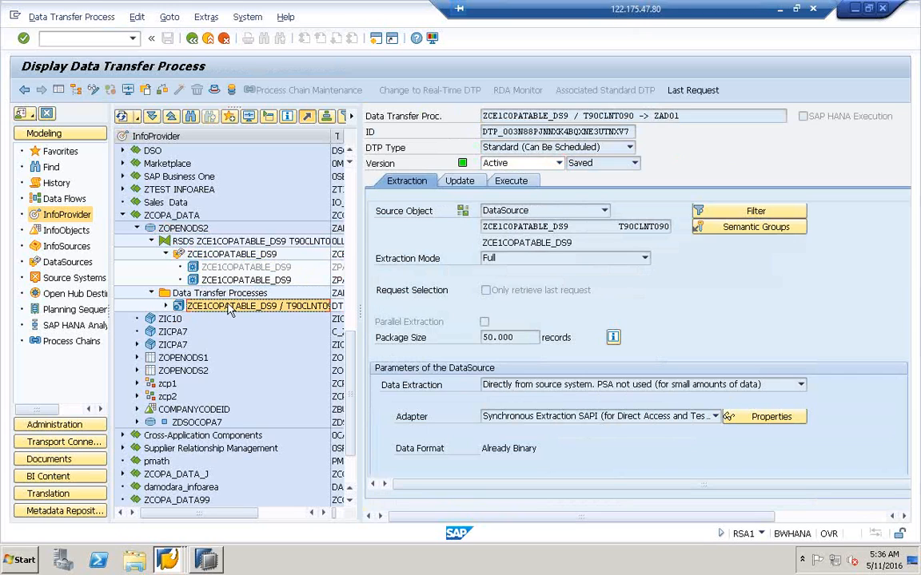
{"action": "left_click", "coordinate": [511, 182]}
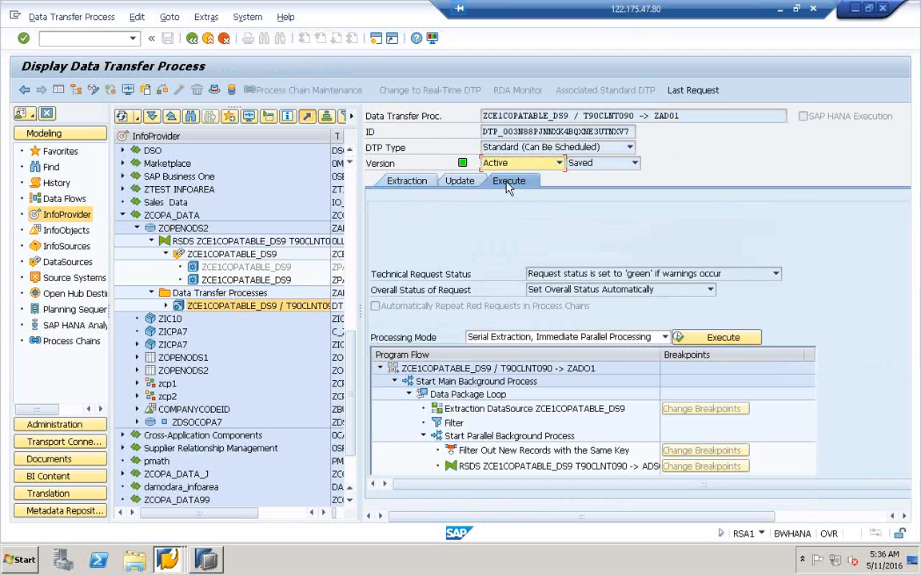
{"action": "left_click", "coordinate": [722, 339]}
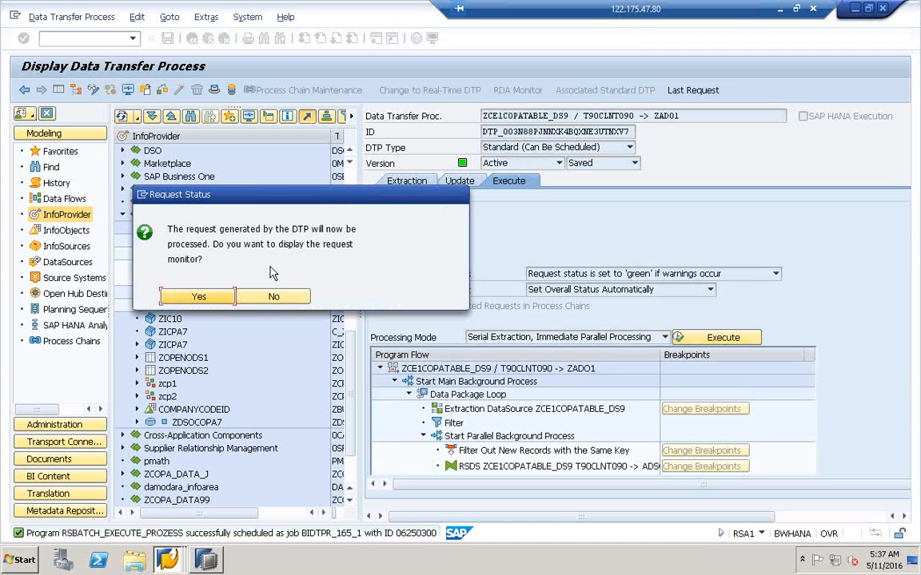
{"action": "left_click", "coordinate": [215, 298]}
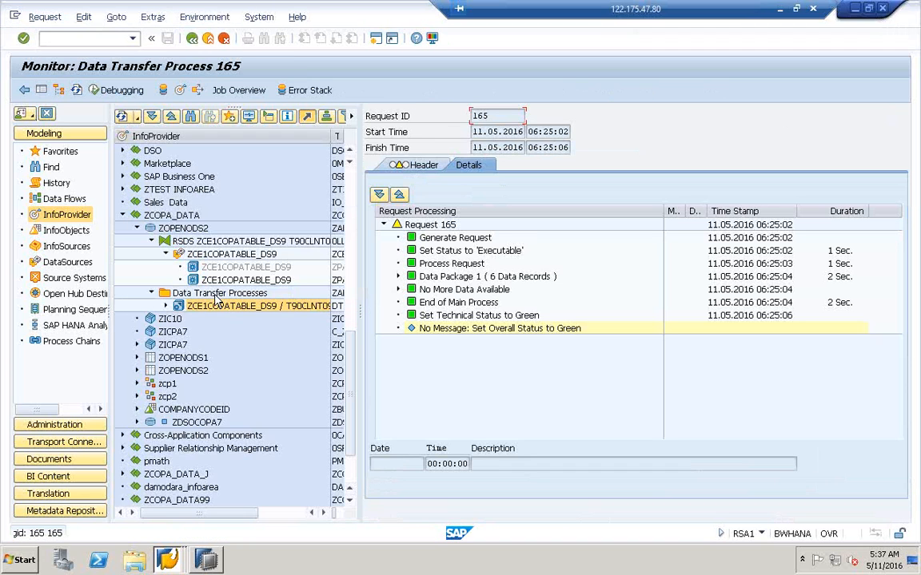
{"action": "left_click", "coordinate": [76, 89]}
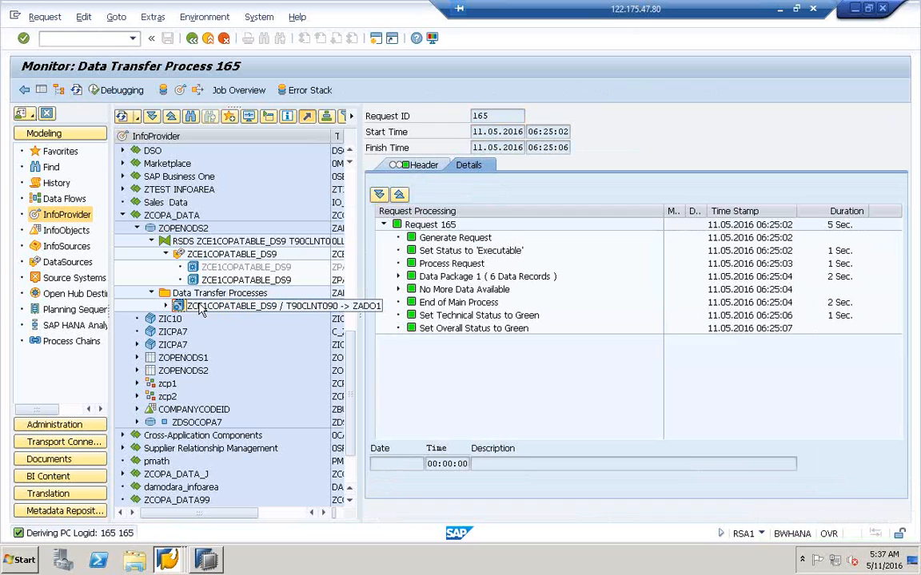
{"action": "left_click", "coordinate": [182, 256]}
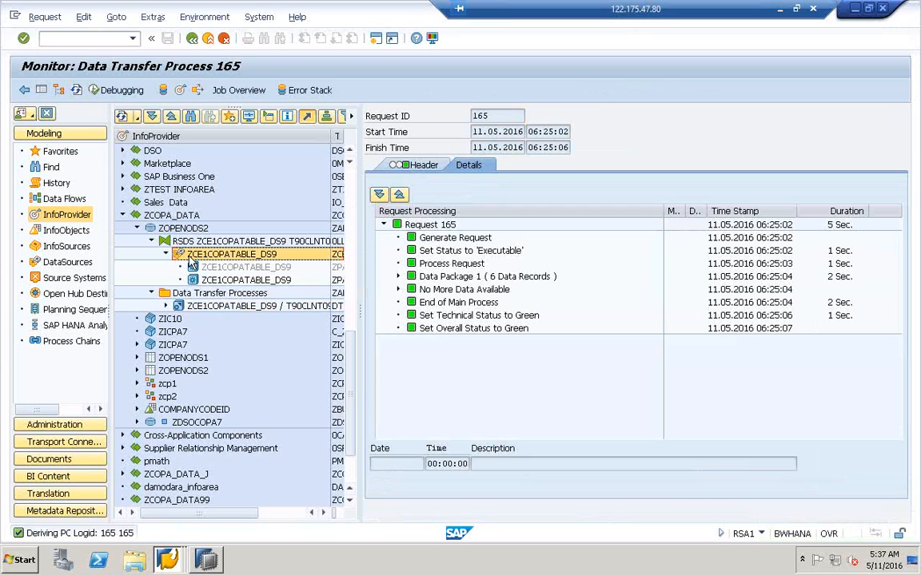
{"action": "left_click", "coordinate": [162, 226]}
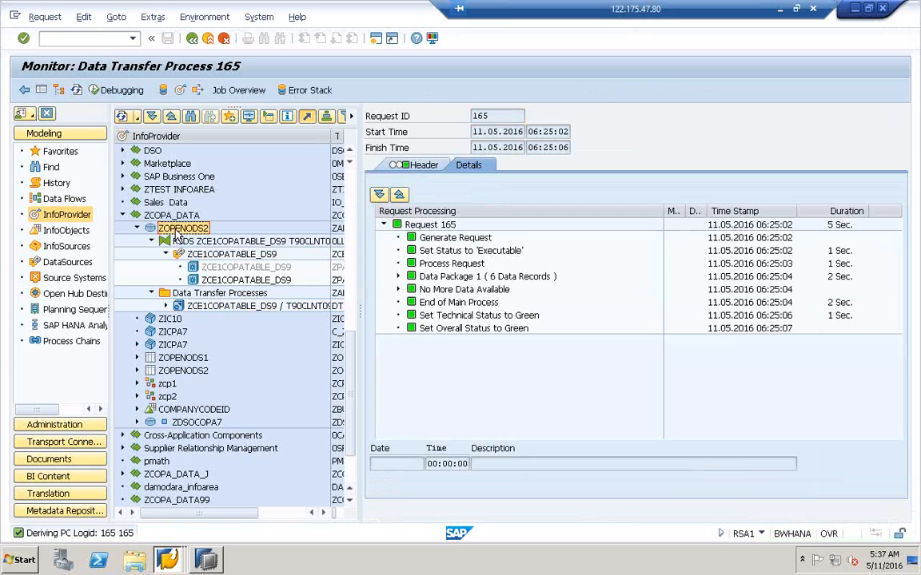
{"action": "left_click", "coordinate": [187, 308]}
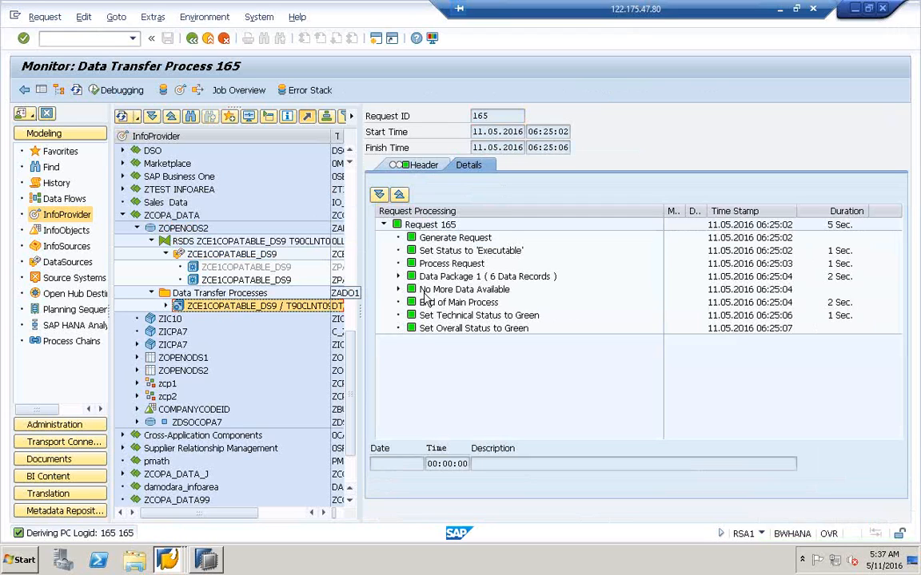
{"action": "left_click", "coordinate": [532, 278]}
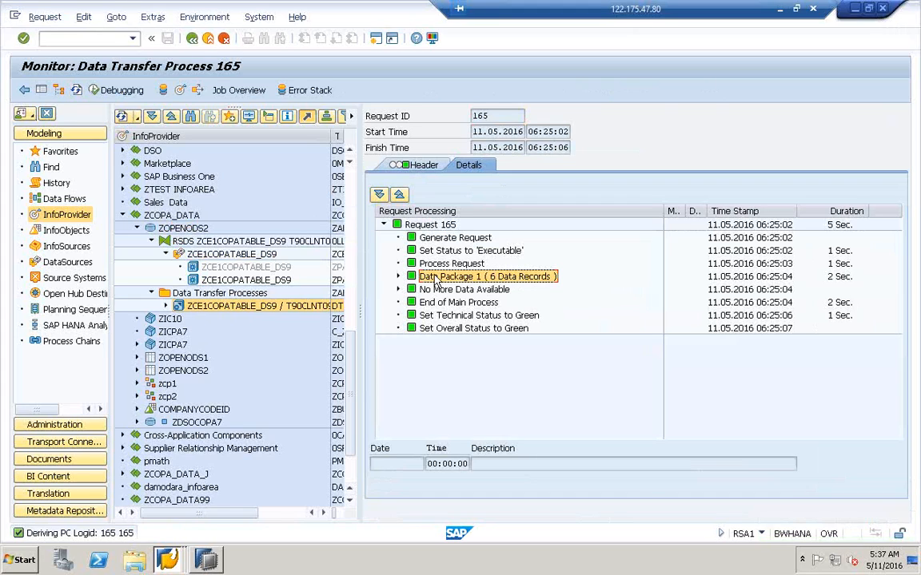
Open the administration of DataStore Object ZADO1, dismiss the browser security message and refresh the request list.
{"action": "left_click", "coordinate": [153, 231]}
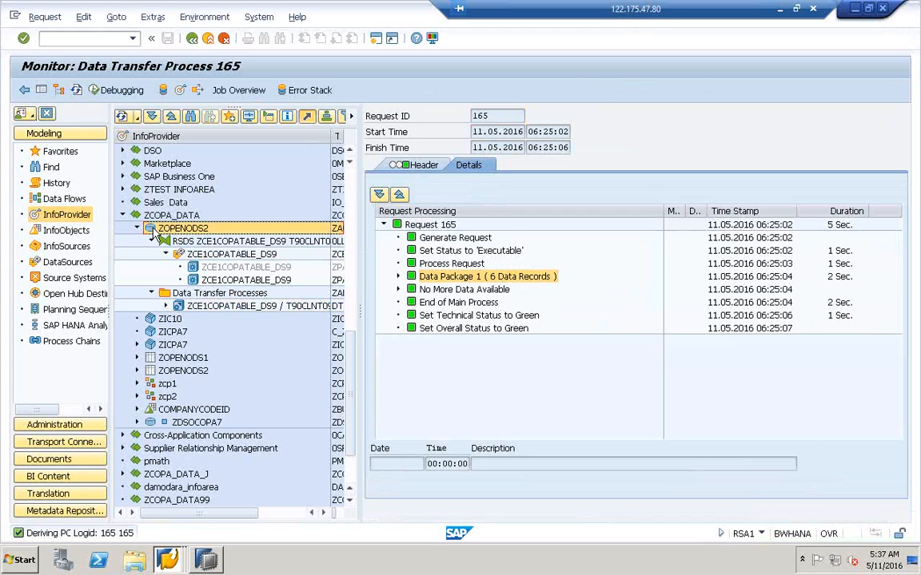
{"action": "right_click", "coordinate": [155, 234]}
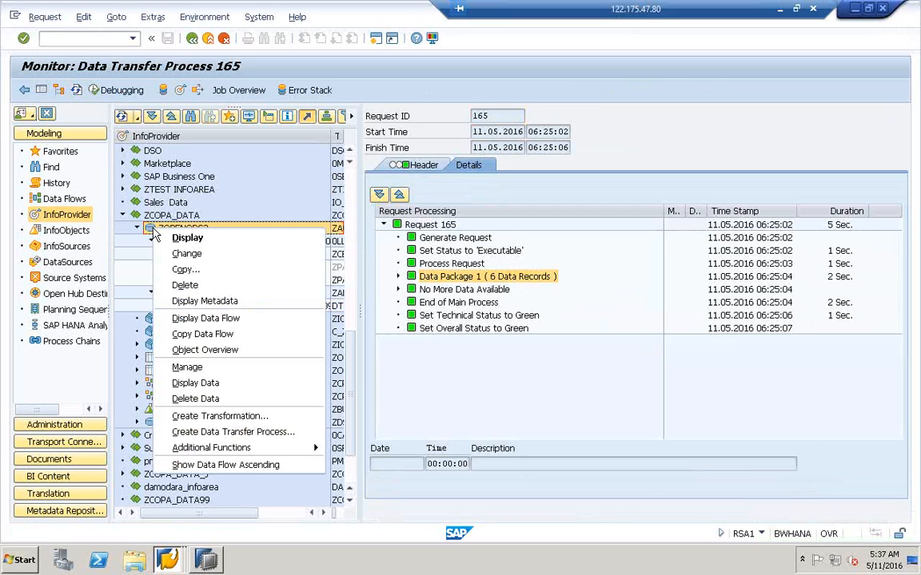
{"action": "left_click", "coordinate": [187, 368]}
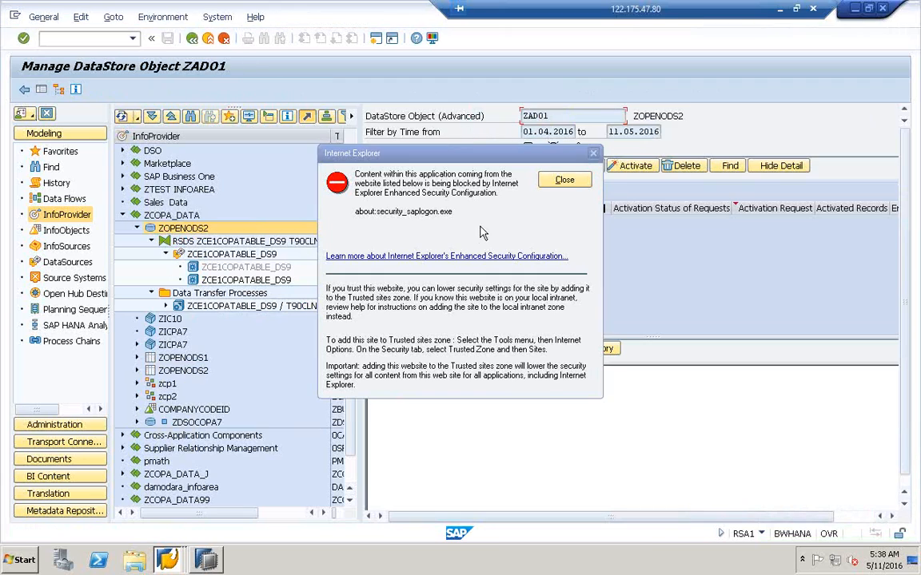
{"action": "left_click", "coordinate": [562, 181]}
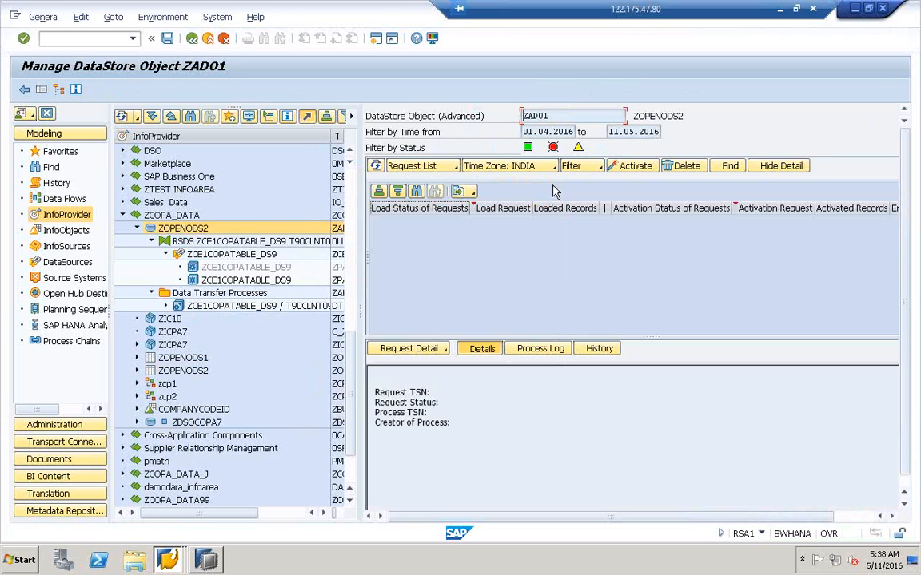
{"action": "left_click", "coordinate": [376, 167]}
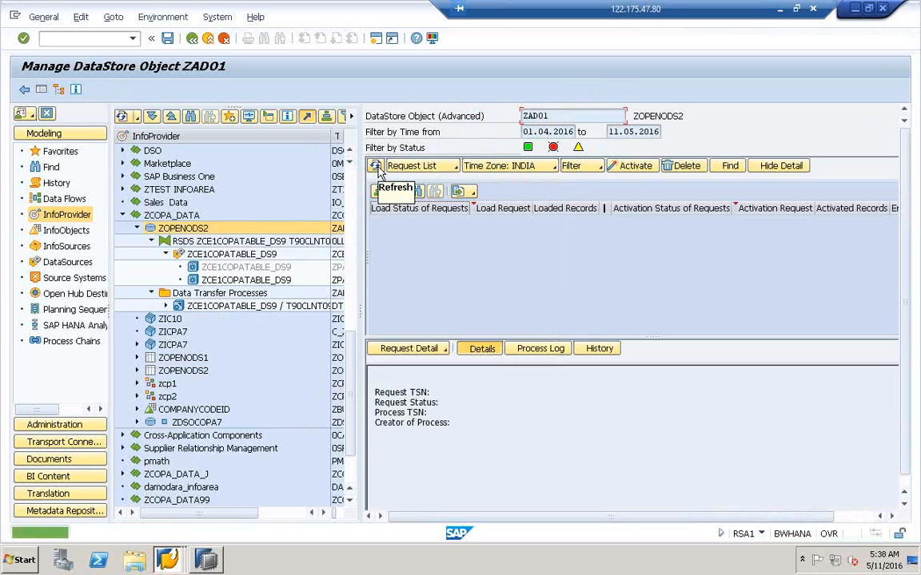
Request the load request details of ZADO1 and try to activate its requests.
{"action": "left_click", "coordinate": [442, 351]}
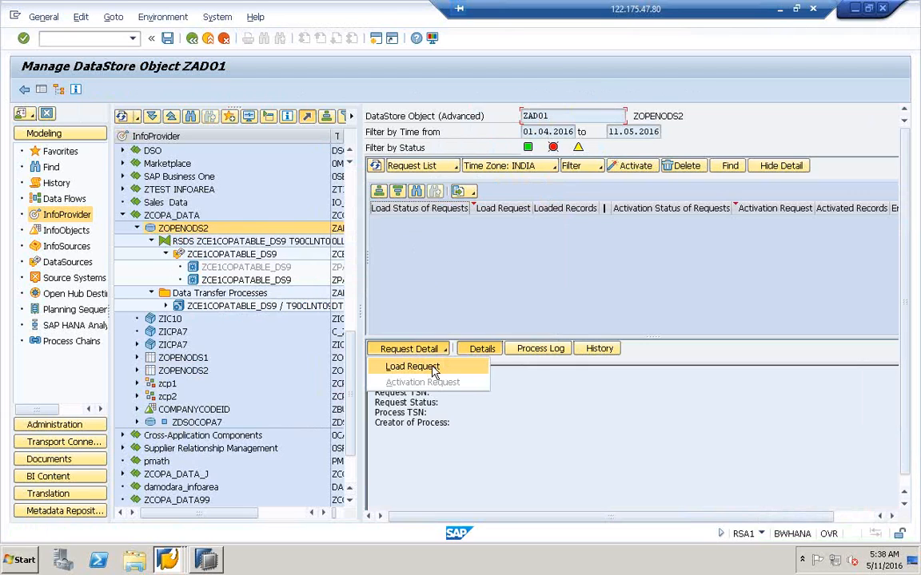
{"action": "left_click", "coordinate": [433, 370]}
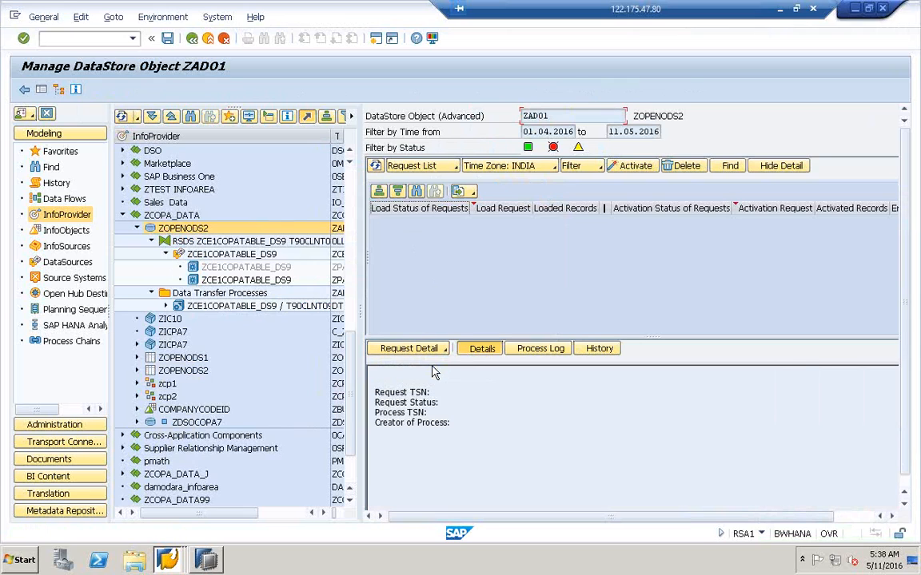
{"action": "left_click", "coordinate": [442, 350]}
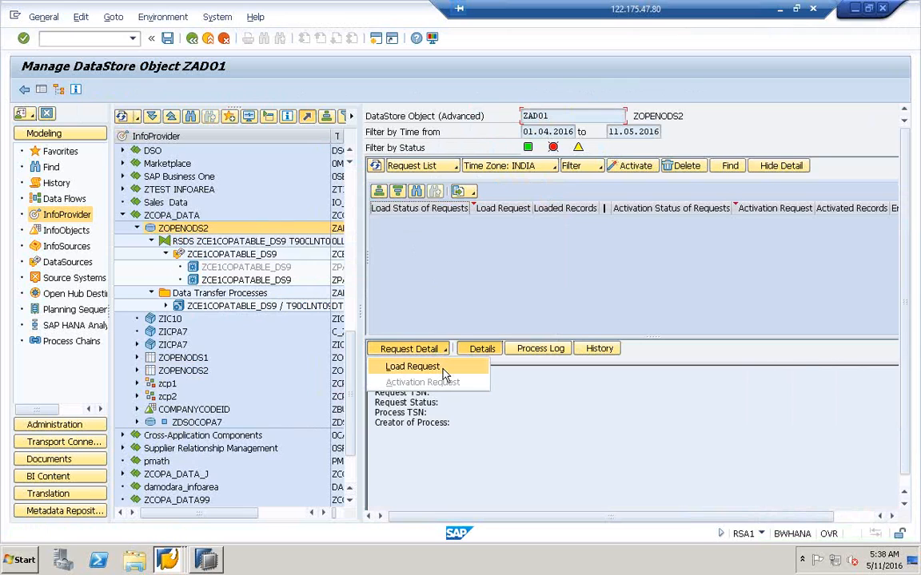
{"action": "left_click", "coordinate": [444, 369]}
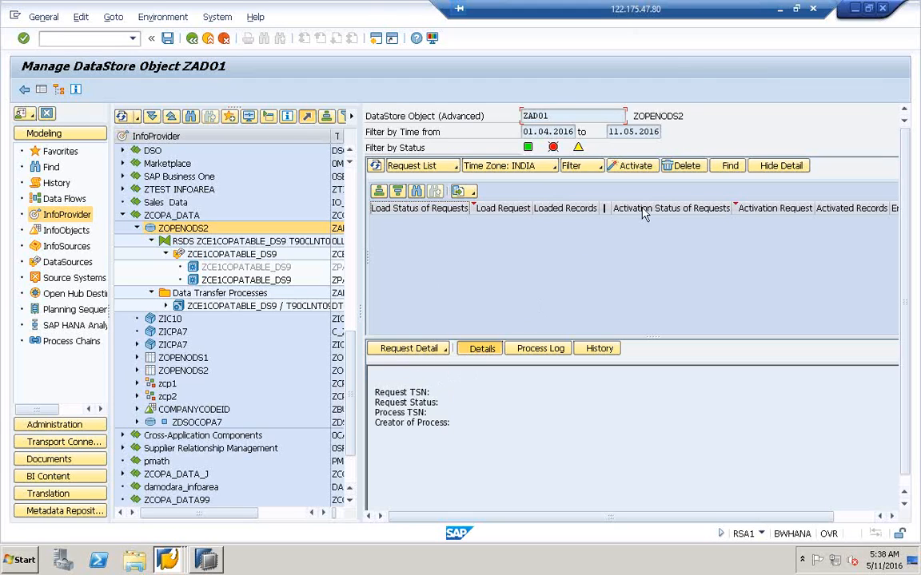
{"action": "left_click", "coordinate": [635, 167]}
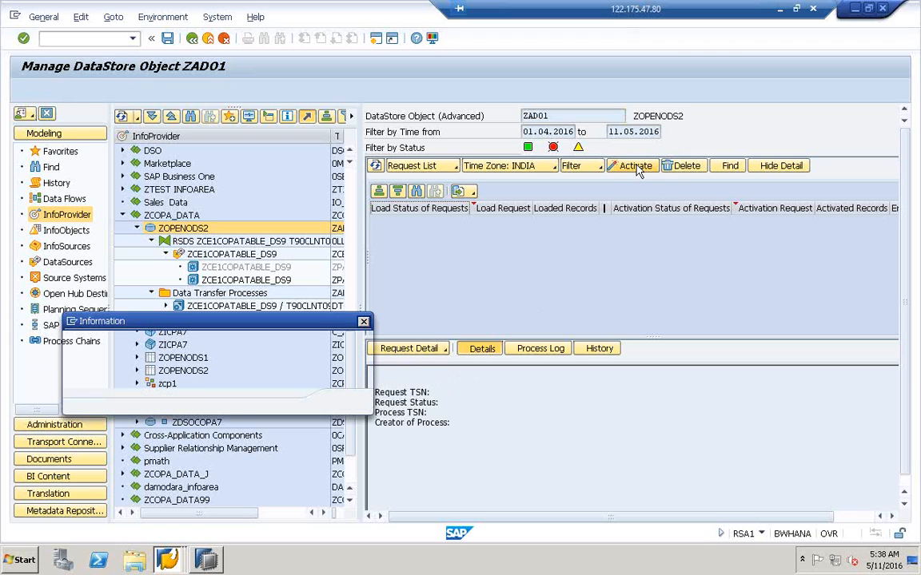
{"action": "left_click", "coordinate": [359, 401]}
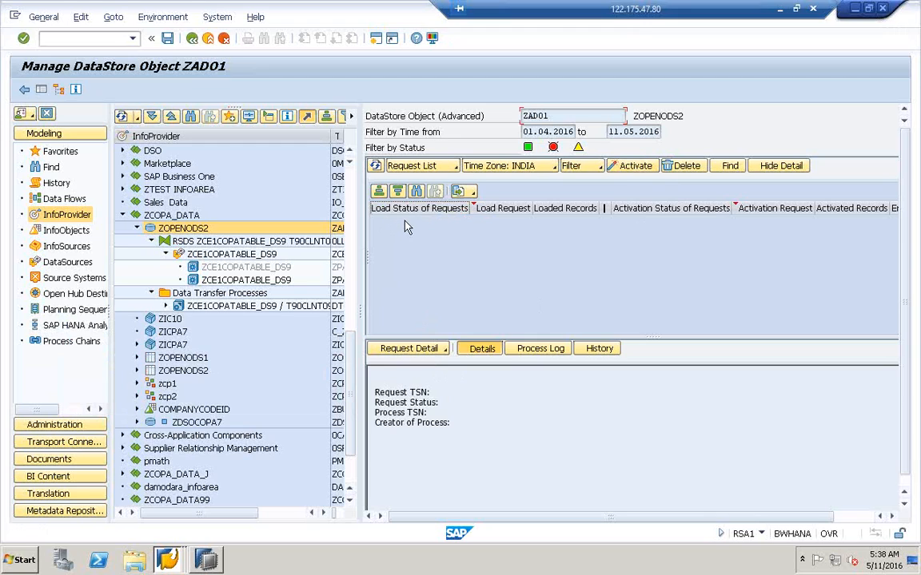
Display the data of ZADO1 as a list with ZBUKRS and ZVKORG selected as output fields alongside the key figures.
{"action": "right_click", "coordinate": [170, 234]}
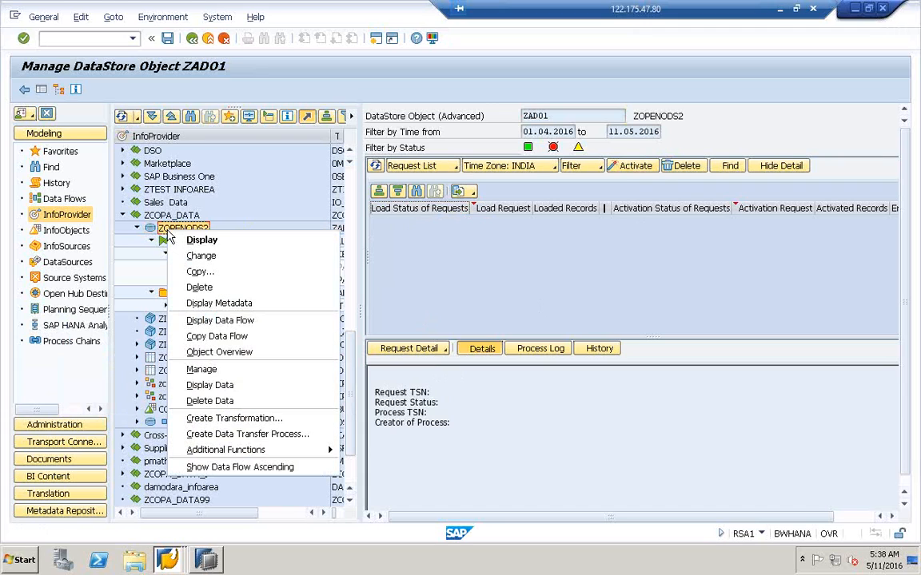
{"action": "left_click", "coordinate": [212, 386]}
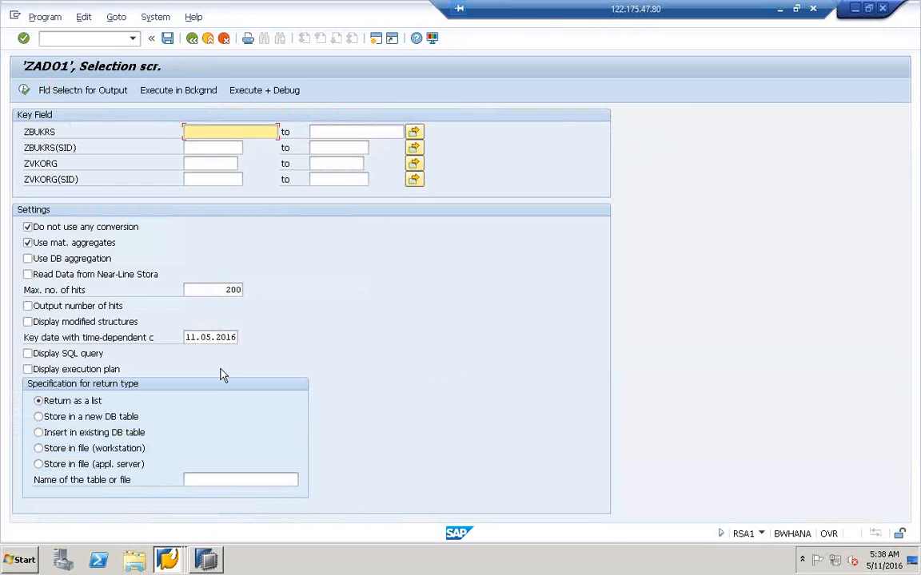
{"action": "left_click", "coordinate": [83, 91]}
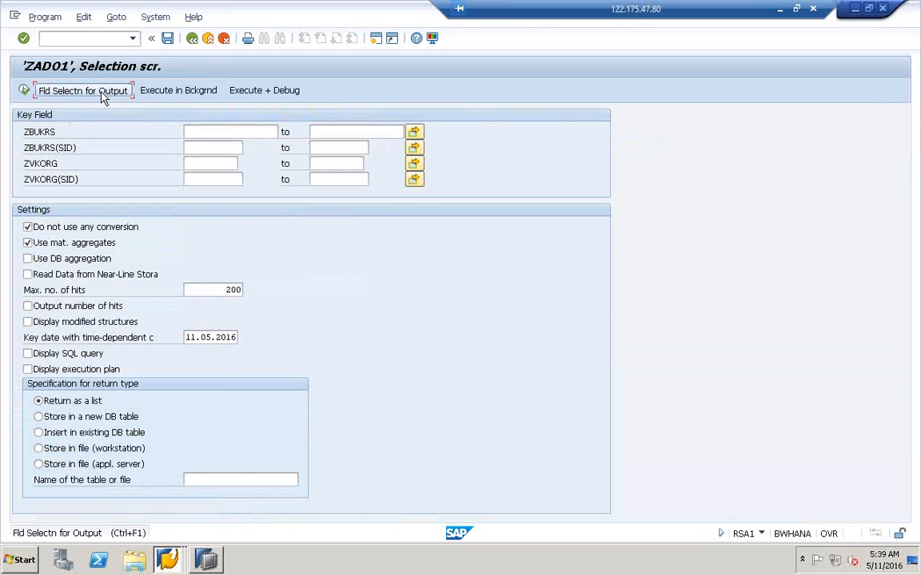
{"action": "left_click", "coordinate": [59, 134]}
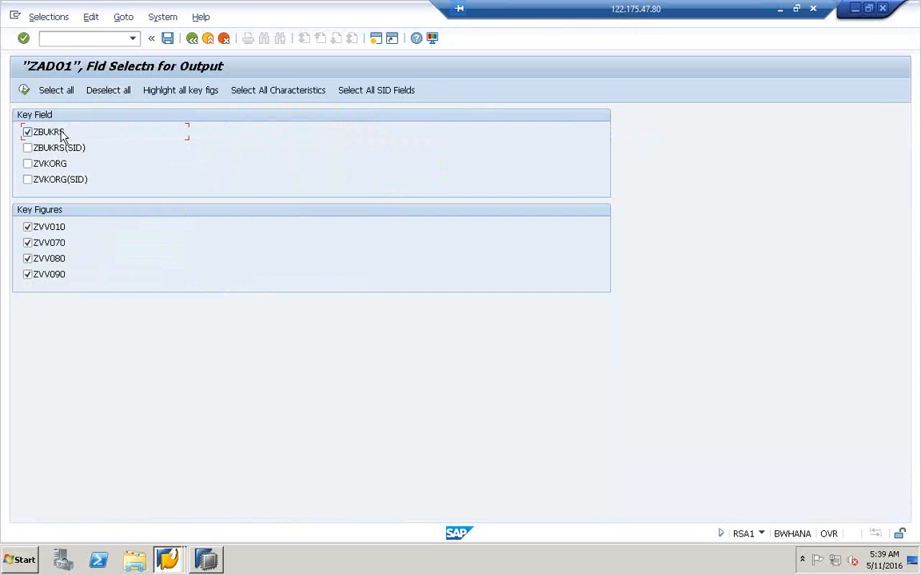
{"action": "left_click", "coordinate": [56, 163]}
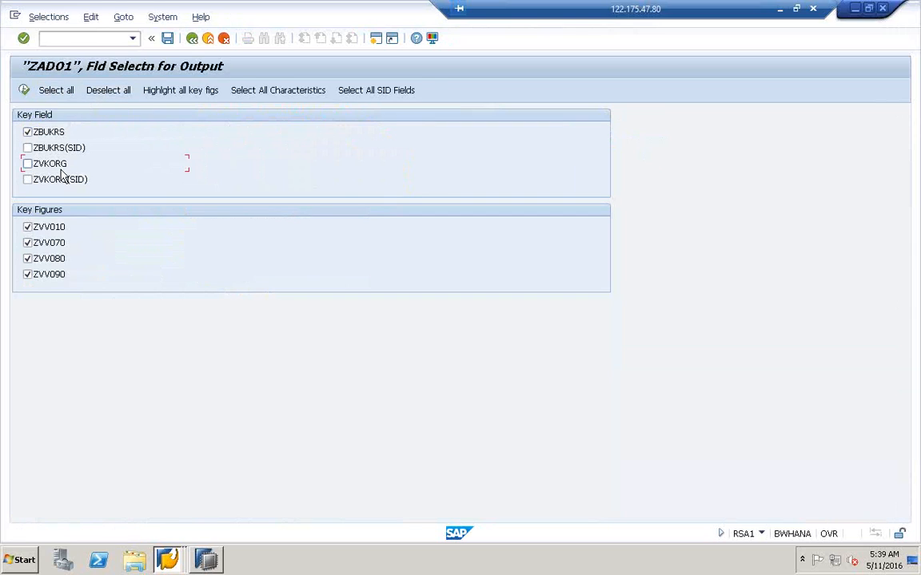
{"action": "left_click", "coordinate": [24, 90]}
{"action": "left_click", "coordinate": [25, 89]}
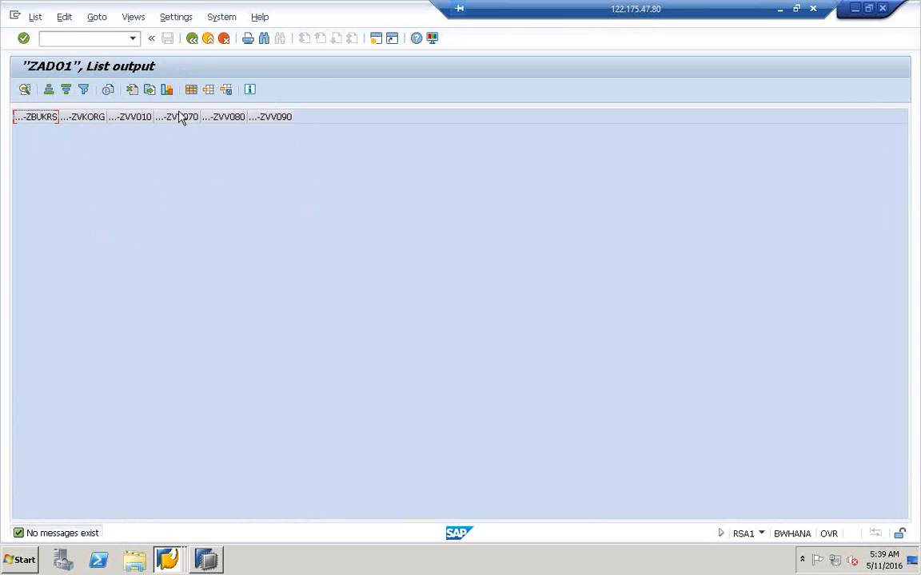
Return from the data display to the administration of ZADO1 and show its requests as an ungrouped request list.
{"action": "left_click", "coordinate": [192, 38]}
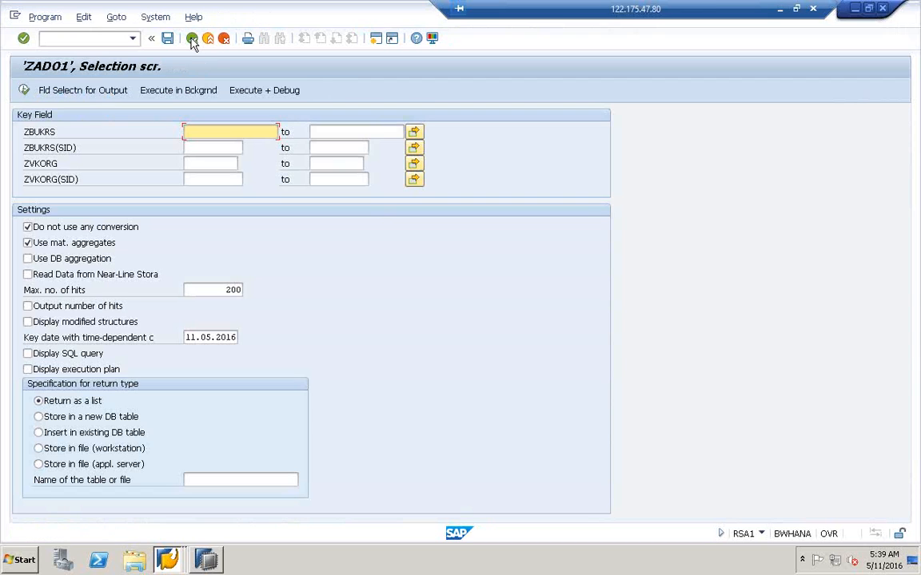
{"action": "left_click", "coordinate": [192, 39]}
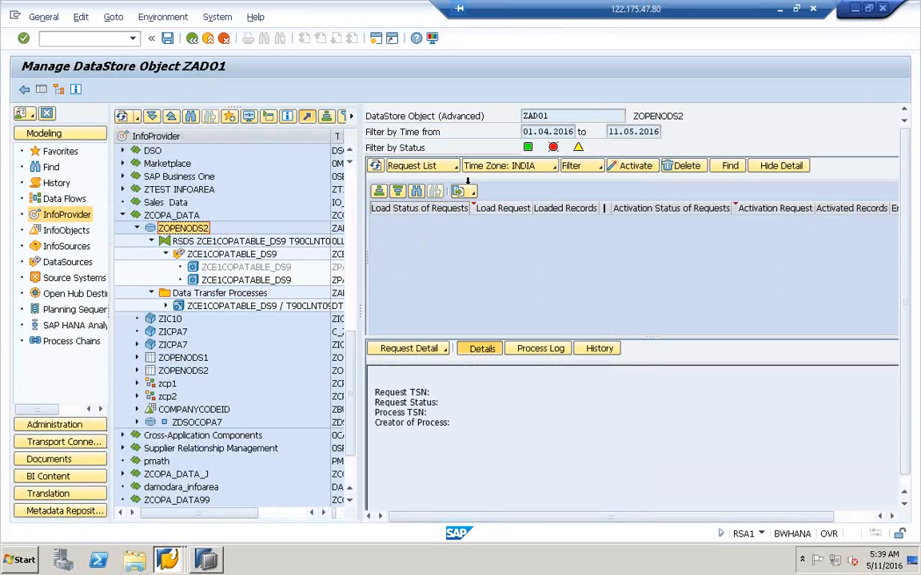
{"action": "left_click", "coordinate": [453, 167]}
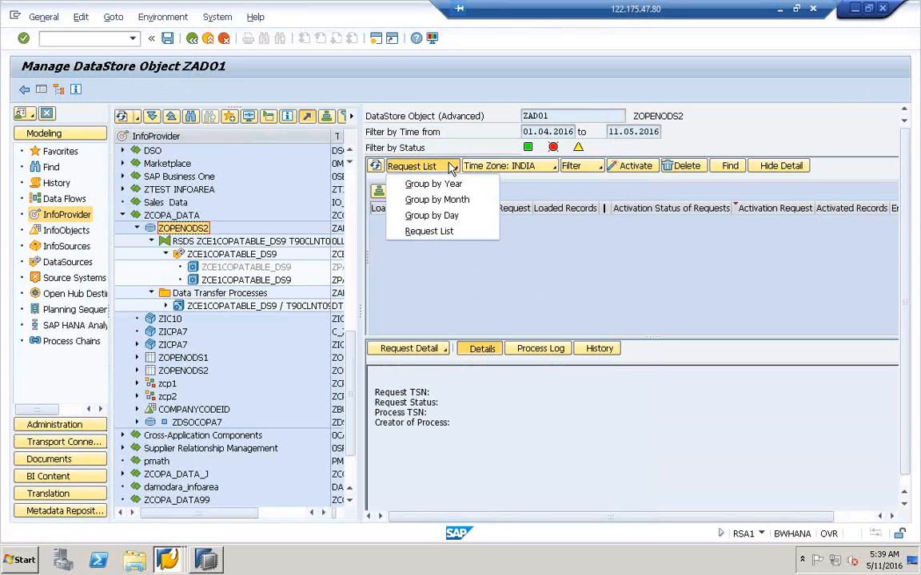
{"action": "left_click", "coordinate": [435, 231]}
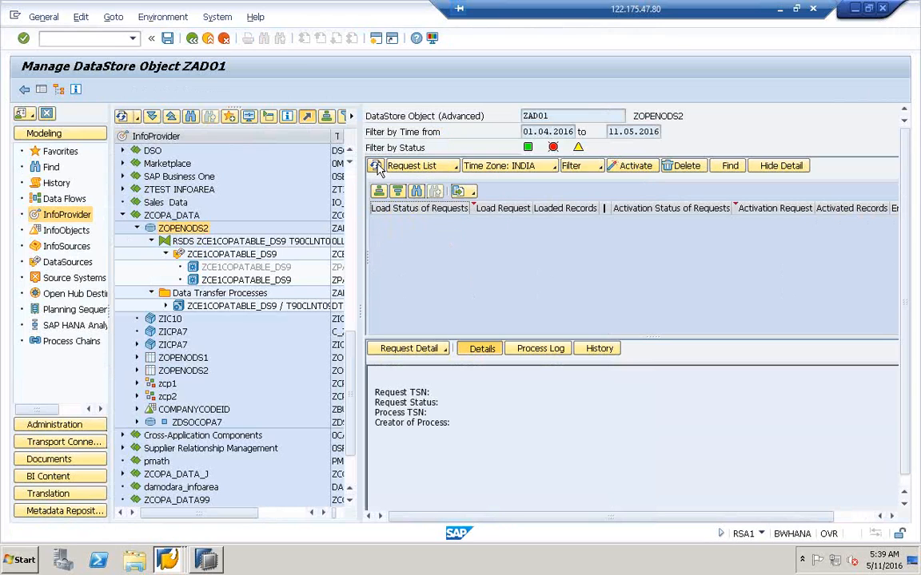
Exit the Data Warehousing Workbench, restart it with transaction rsa1 and expand ZADO1's dataflow under ZCOPA_DATA.
{"action": "left_click", "coordinate": [208, 40]}
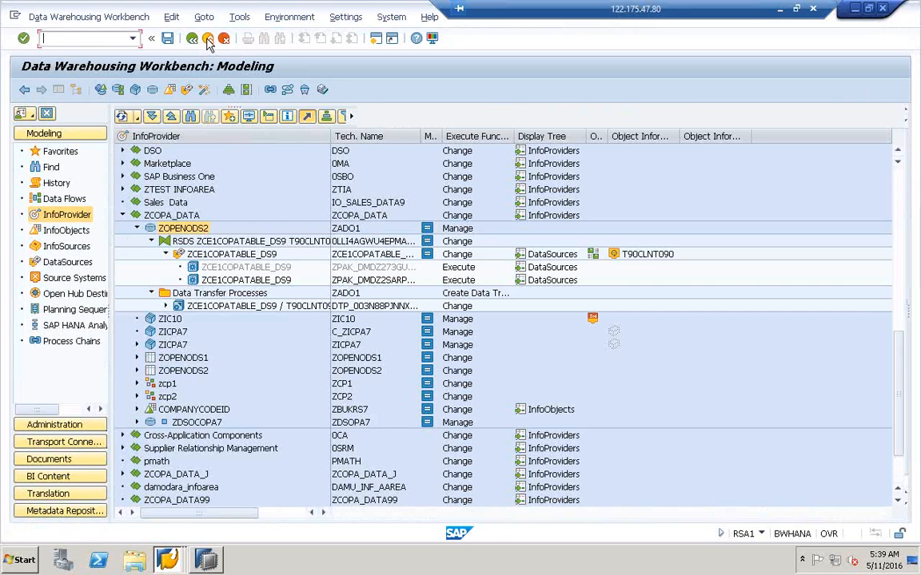
{"action": "left_click", "coordinate": [208, 40]}
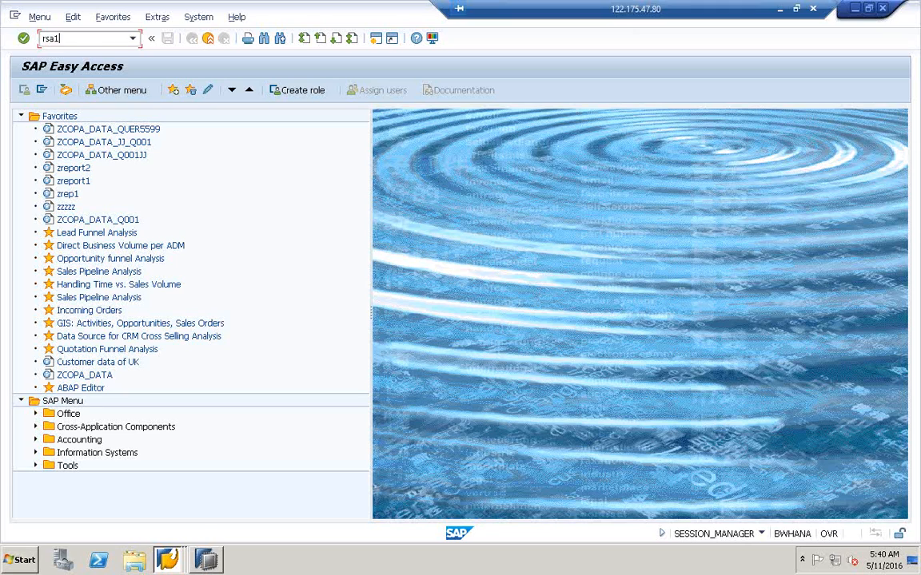
{"action": "key", "text": "Return"}
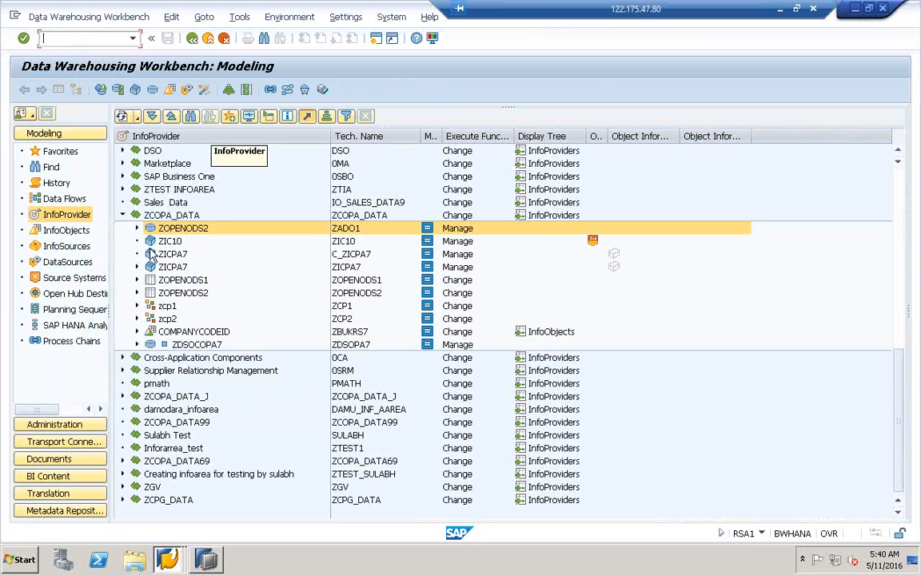
{"action": "left_click", "coordinate": [137, 229]}
{"action": "left_click", "coordinate": [151, 241]}
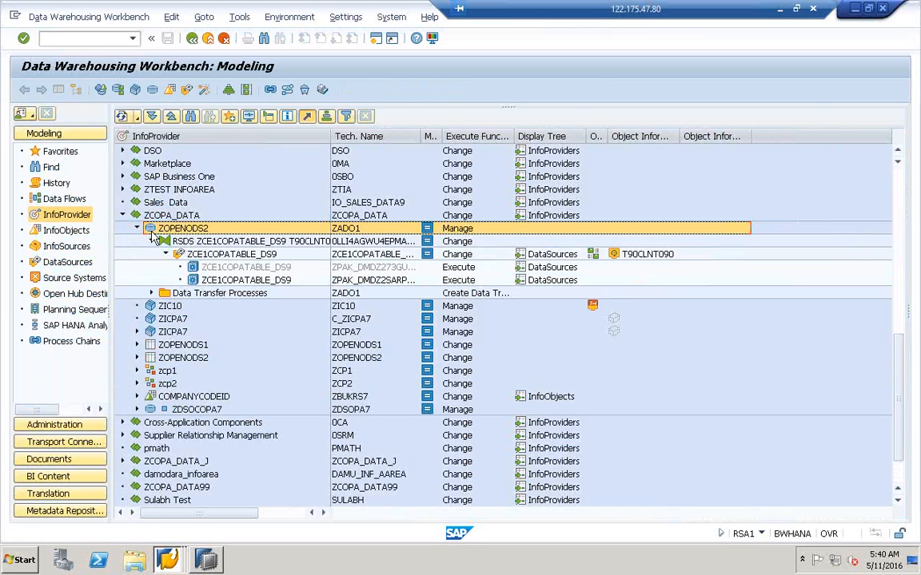
Open the administration of DataStore Object ZADO1 and dismiss the browser security message.
{"action": "right_click", "coordinate": [151, 234]}
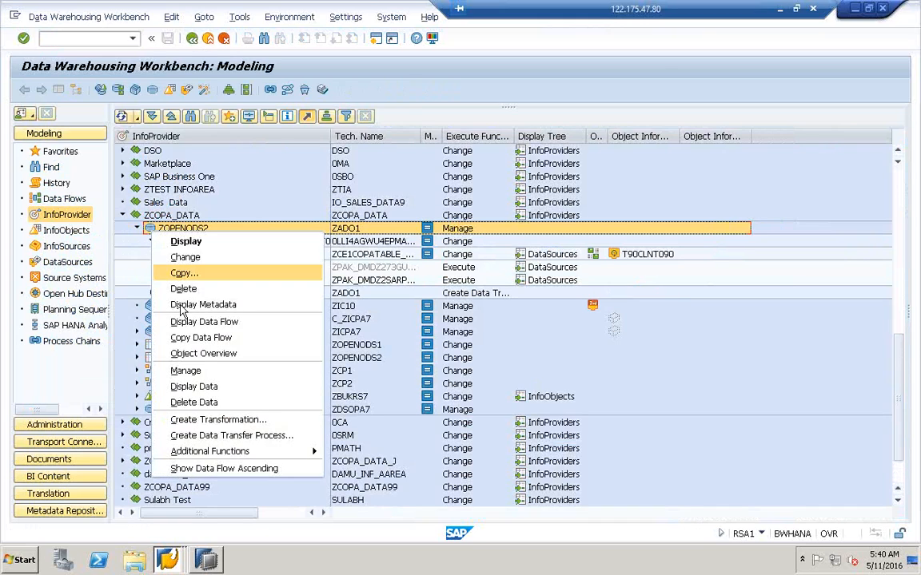
{"action": "left_click", "coordinate": [203, 372]}
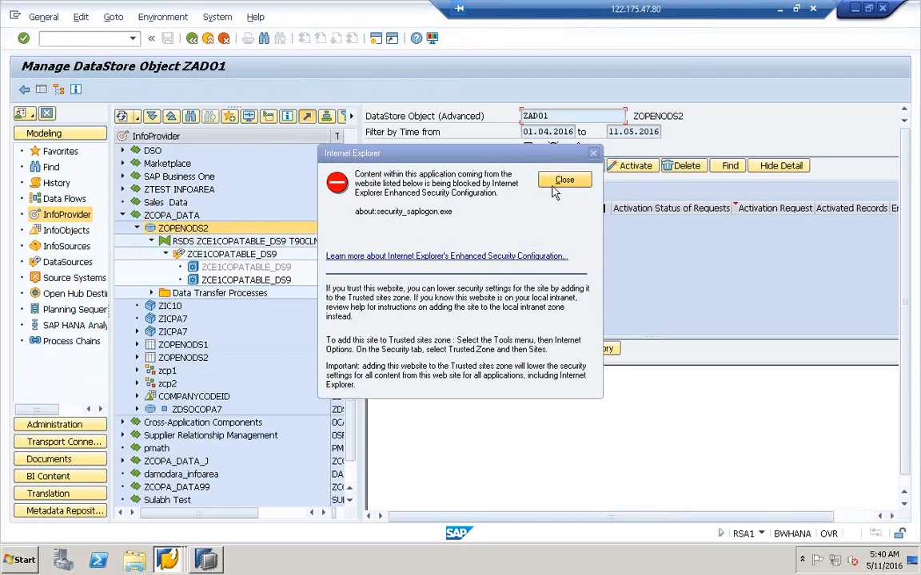
{"action": "left_click", "coordinate": [564, 180]}
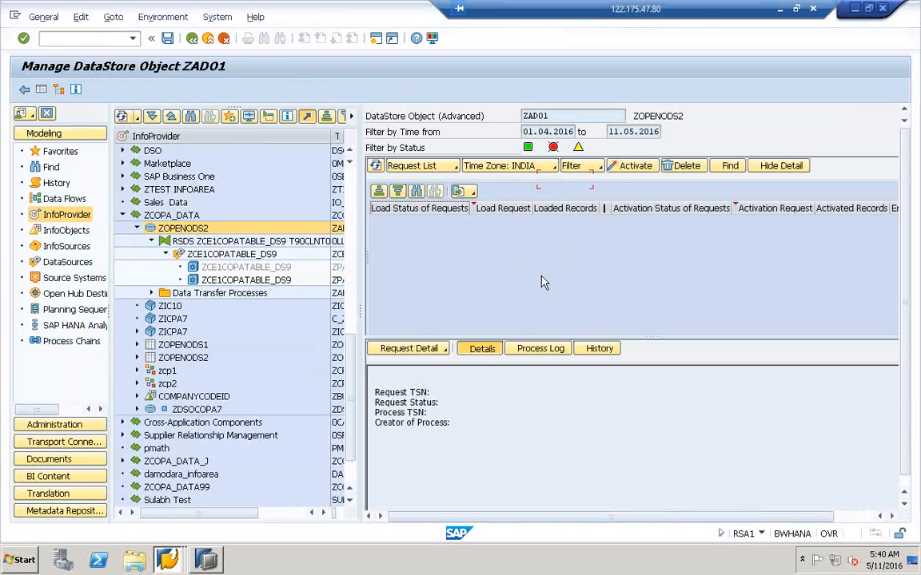
Execute the data transfer process from ZCE1COPATABLE_DS9 to ZADO1 again and display its request monitor.
{"action": "left_click", "coordinate": [151, 293]}
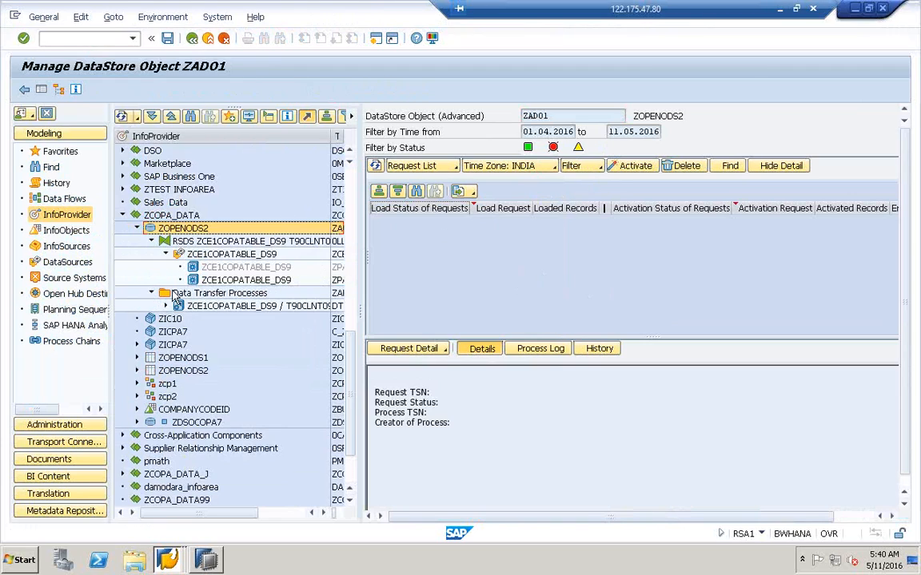
{"action": "left_click", "coordinate": [235, 307]}
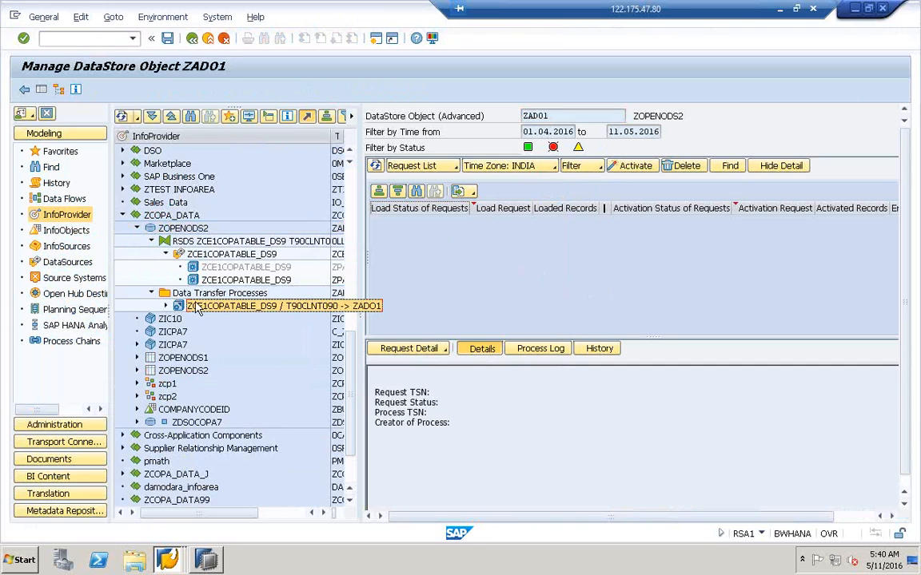
{"action": "double_click", "coordinate": [204, 310]}
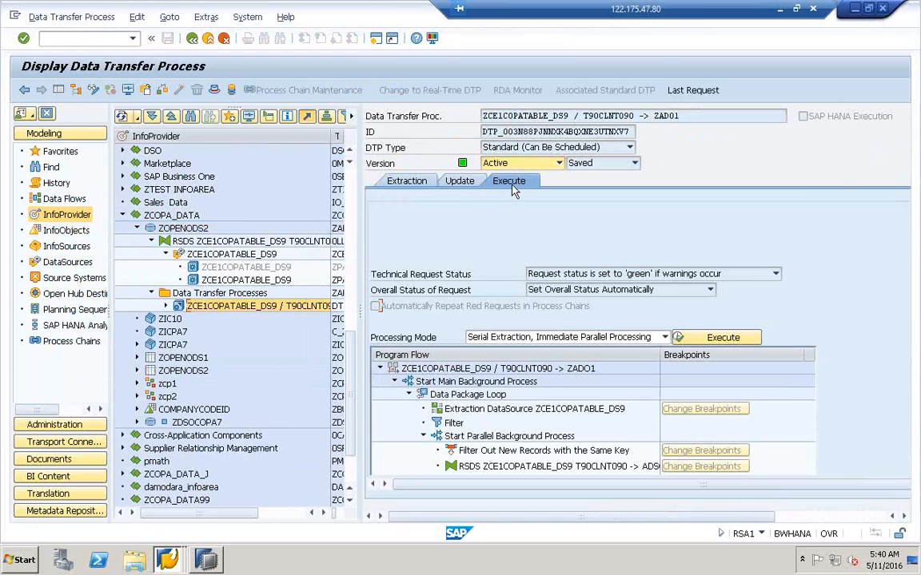
{"action": "left_click", "coordinate": [739, 338]}
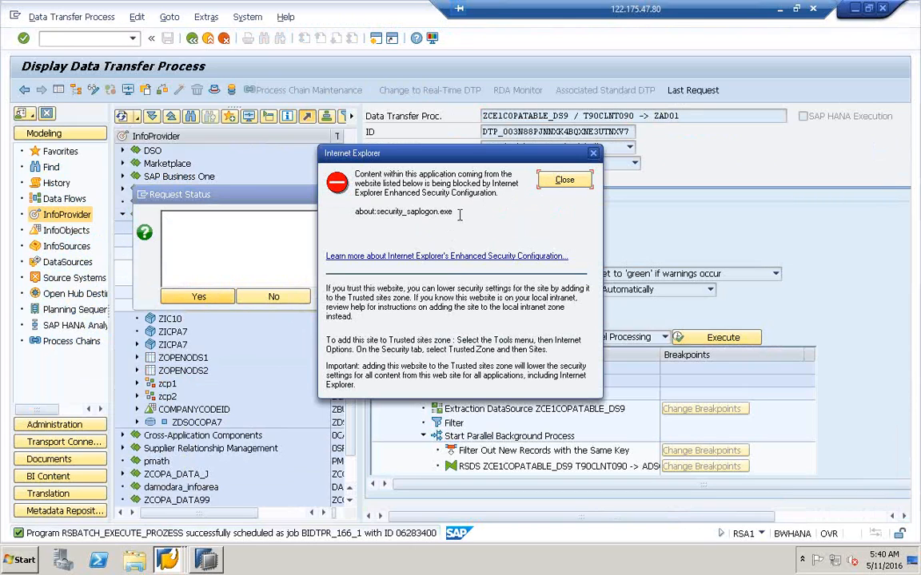
{"action": "left_click", "coordinate": [563, 181]}
{"action": "left_click", "coordinate": [179, 297]}
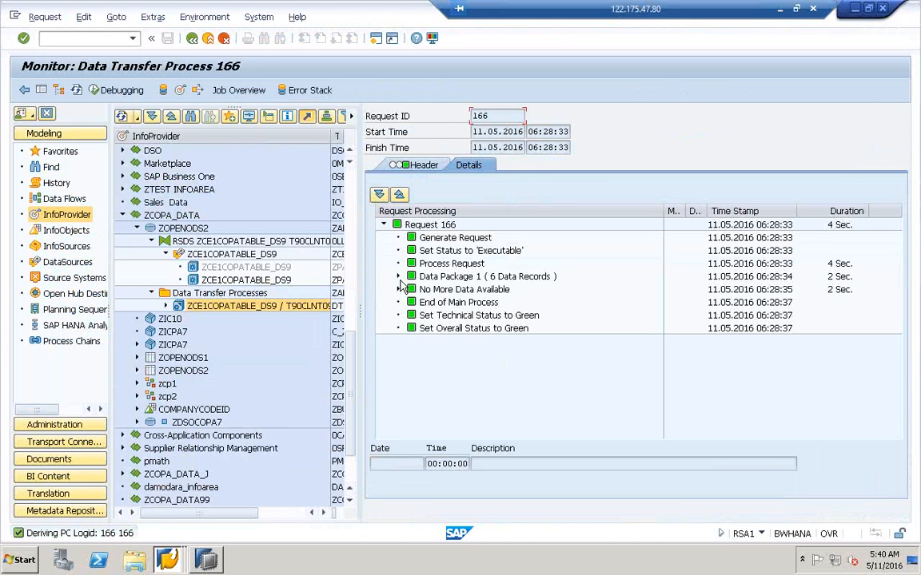
Examine the processing details of Data Package 1, including the transformation steps and the update to DataStore Object ZADO1.
{"action": "left_click", "coordinate": [398, 276]}
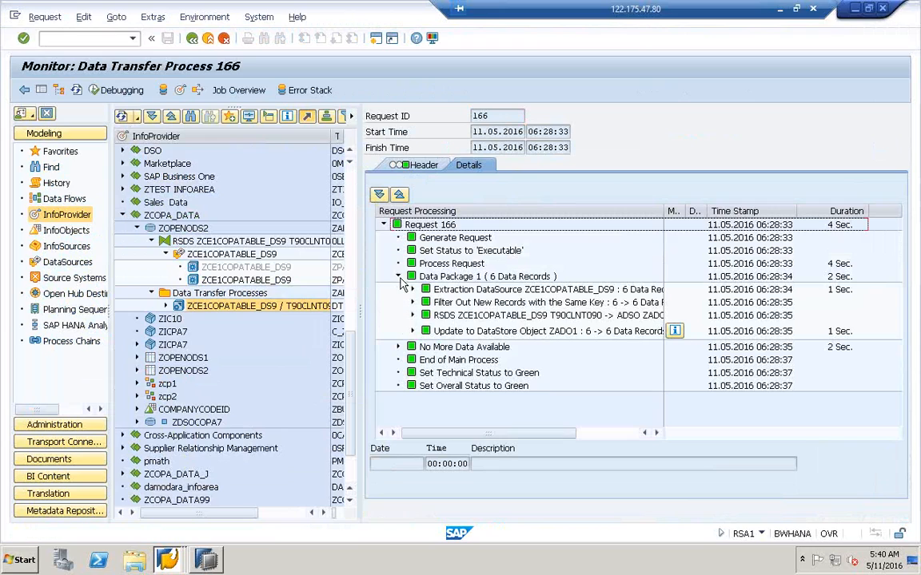
{"action": "double_click", "coordinate": [664, 213]}
{"action": "left_click", "coordinate": [607, 316]}
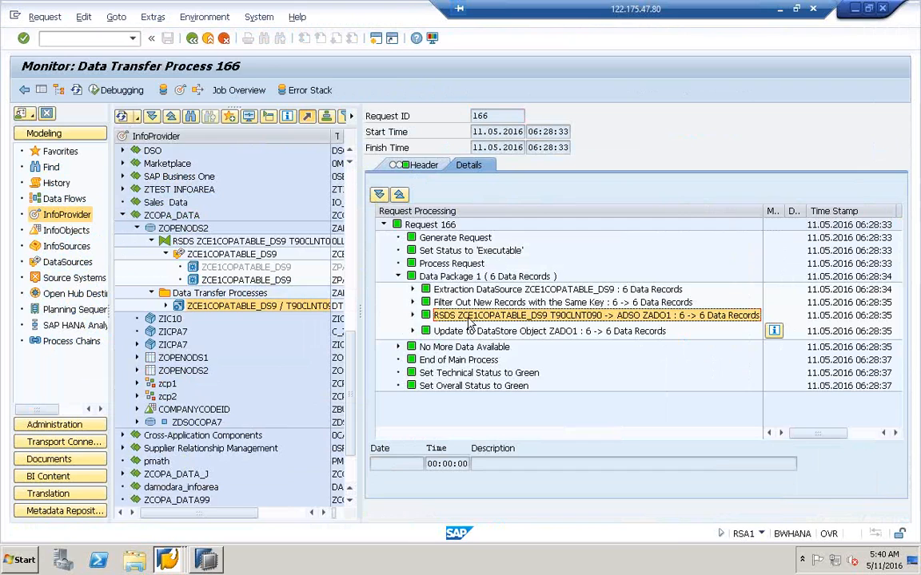
{"action": "left_click", "coordinate": [413, 315]}
{"action": "left_click", "coordinate": [479, 329]}
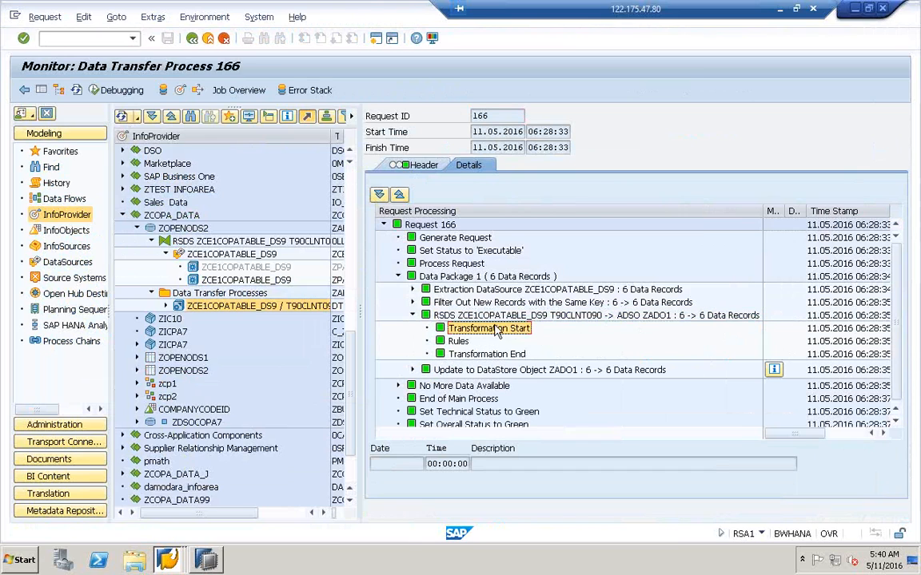
{"action": "left_click", "coordinate": [624, 317]}
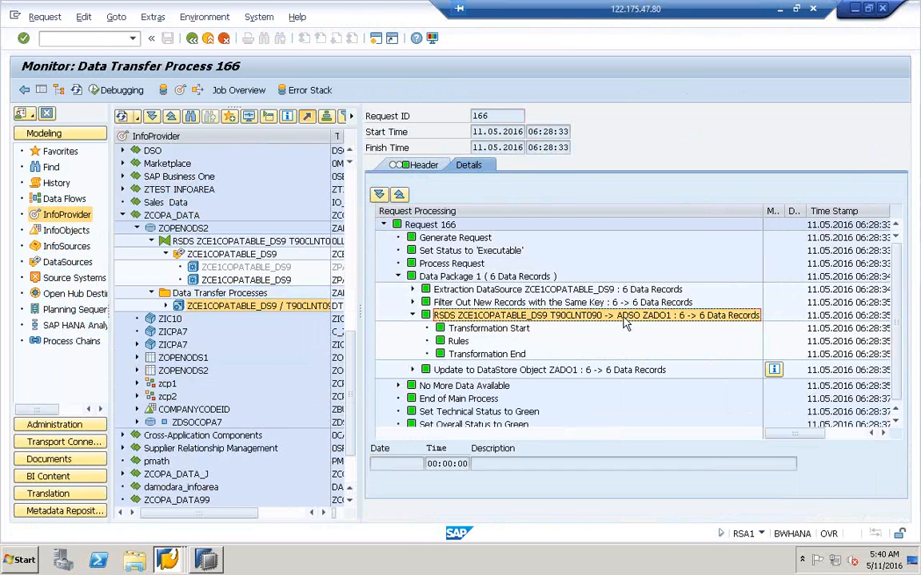
{"action": "left_click", "coordinate": [490, 370]}
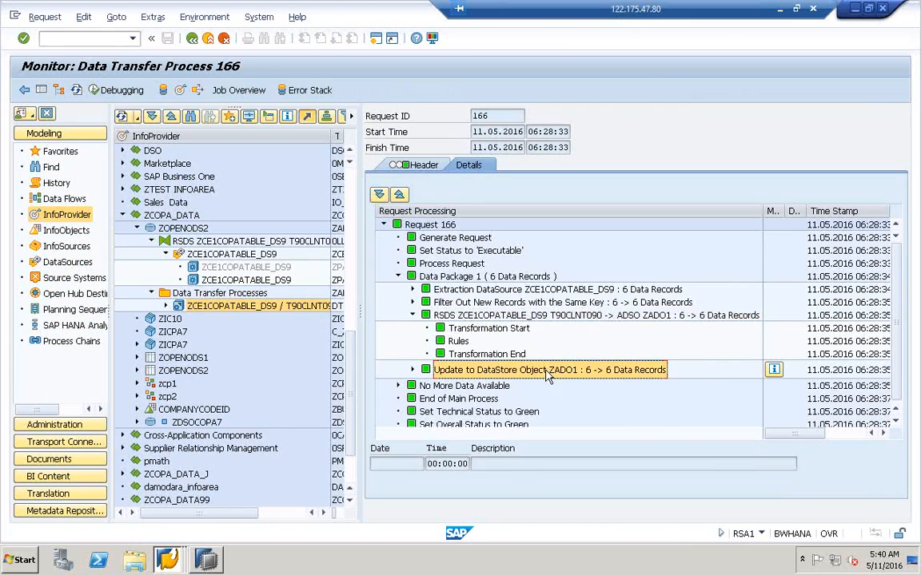
{"action": "left_click", "coordinate": [412, 370]}
{"action": "scroll", "coordinate": [479, 382], "scroll_direction": "down", "scroll_amount": 3}
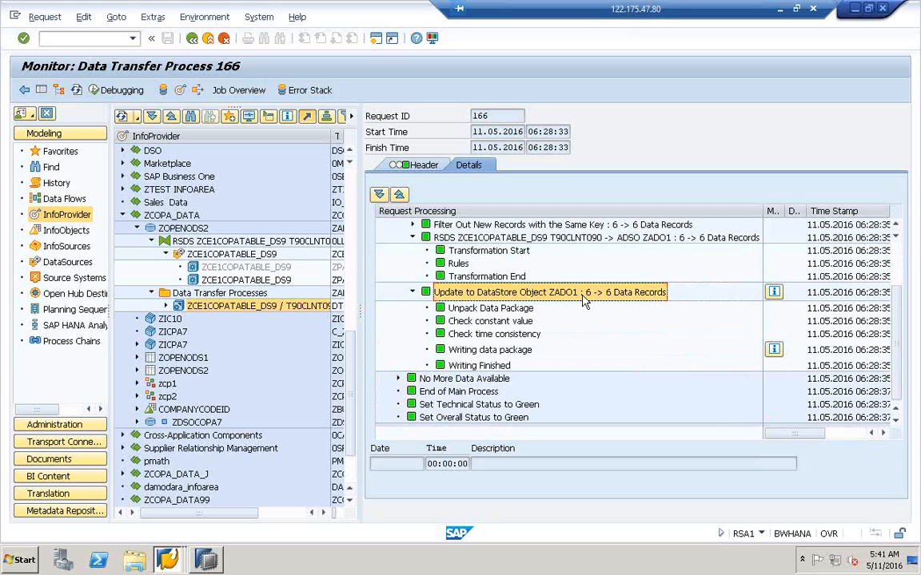
Go from the request monitor back to the administration of ZADO1 and close the security message.
{"action": "left_click", "coordinate": [150, 229]}
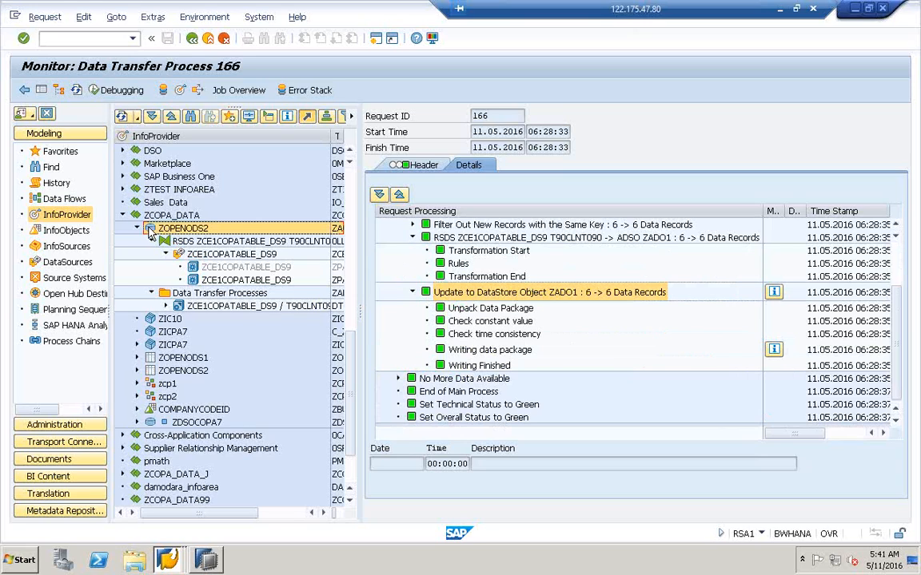
{"action": "right_click", "coordinate": [150, 231]}
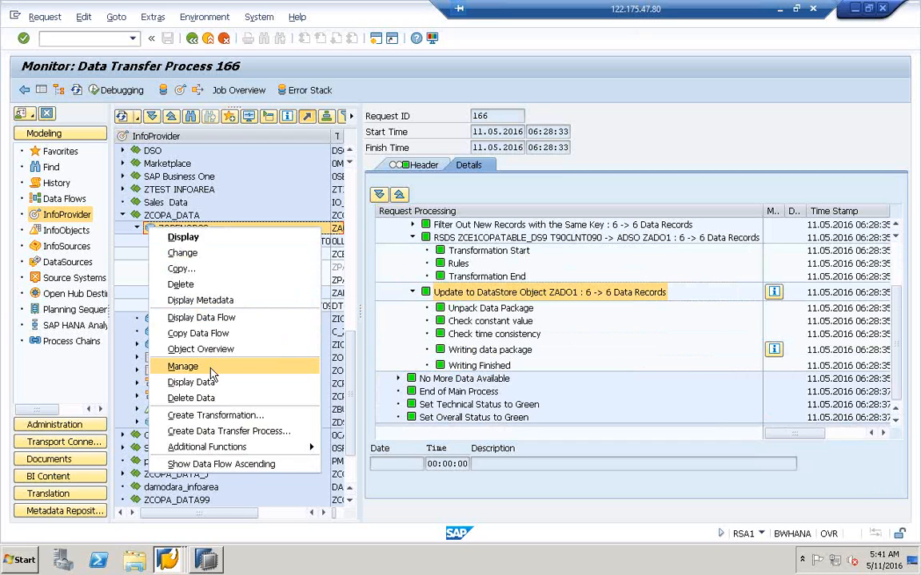
{"action": "left_click", "coordinate": [183, 366]}
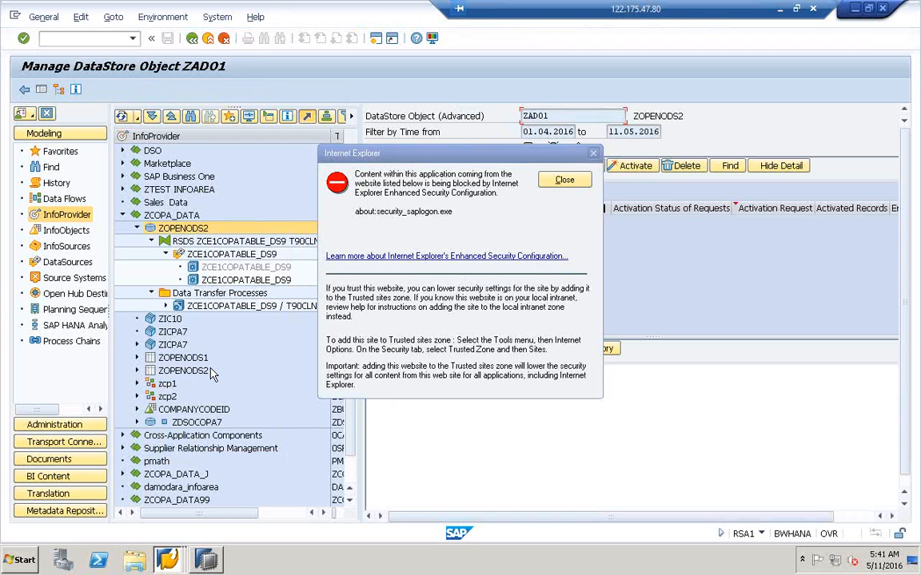
{"action": "left_click", "coordinate": [564, 181]}
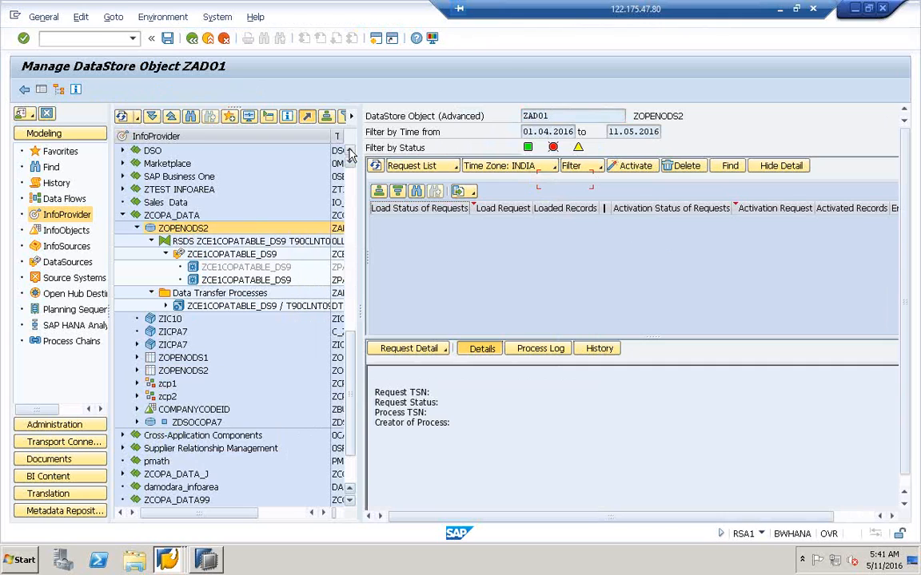
Show the settings of ZADO1 and check the values of Activate Data and Delta Extraction from AQ.
{"action": "left_click", "coordinate": [76, 91]}
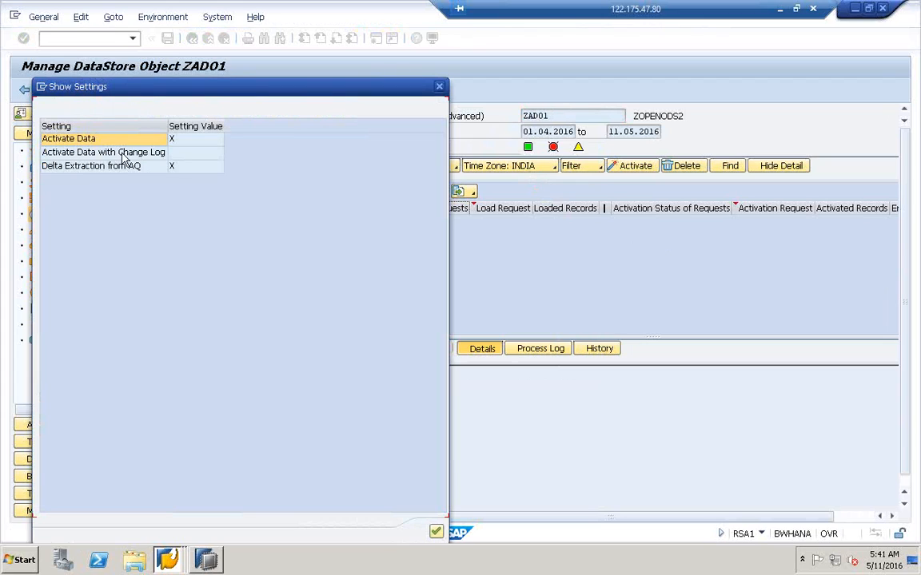
{"action": "left_click", "coordinate": [191, 142]}
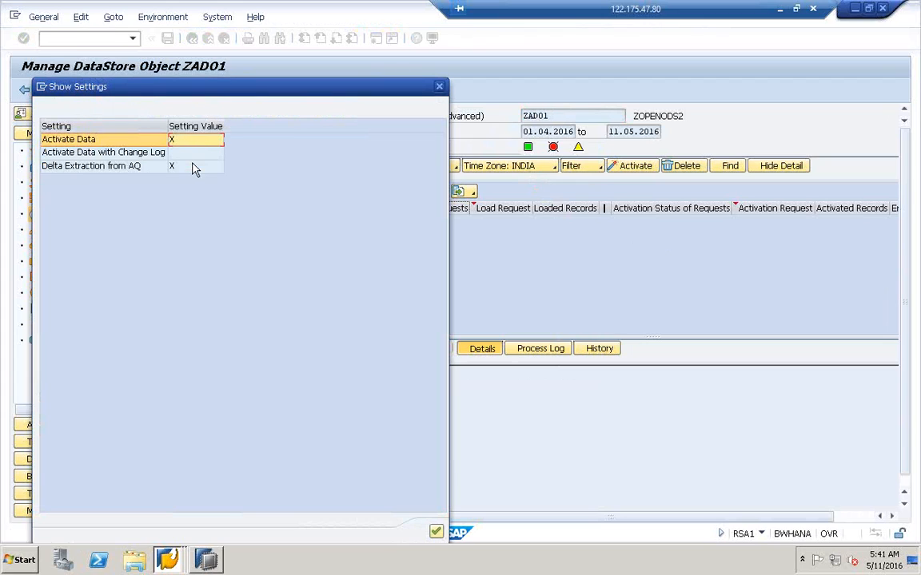
{"action": "left_click", "coordinate": [193, 167]}
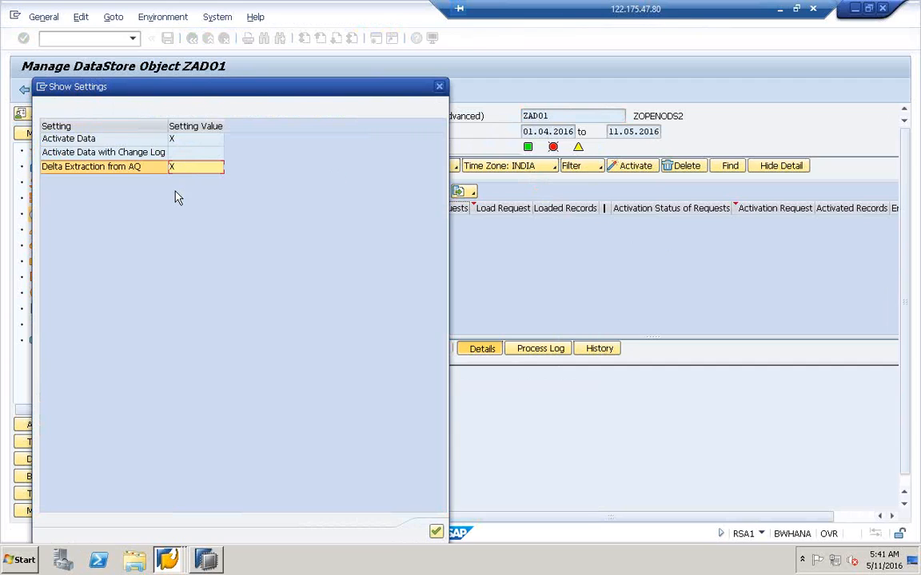
Close the settings of ZADO1 and display its InfoProvider data model in the support functions for modelling tools.
{"action": "key", "text": "Return"}
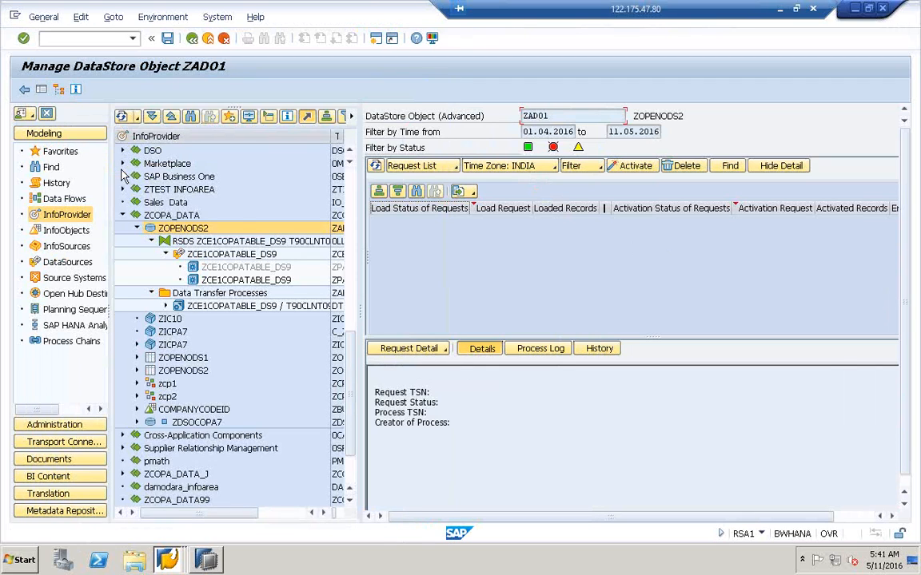
{"action": "right_click", "coordinate": [203, 229]}
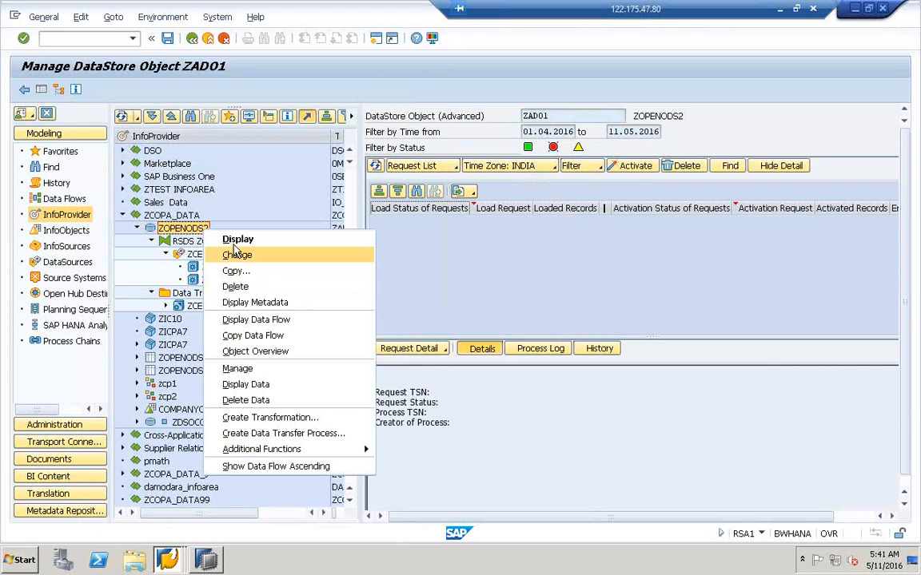
{"action": "left_click", "coordinate": [236, 239]}
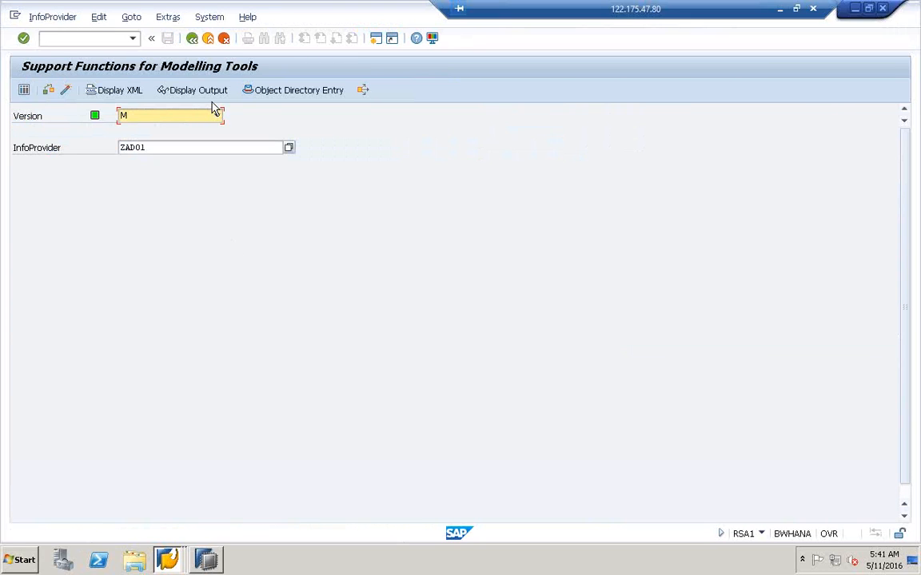
{"action": "left_click", "coordinate": [200, 94]}
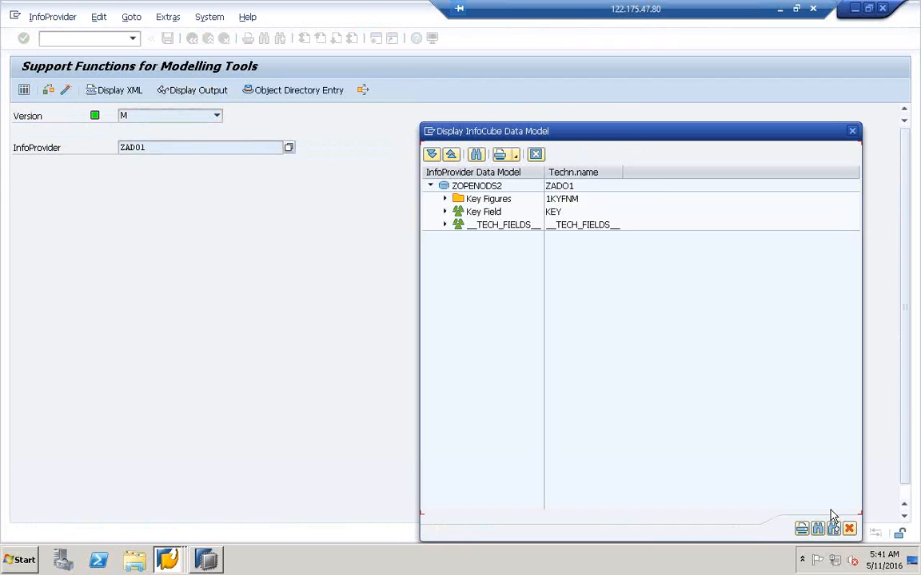
{"action": "left_click", "coordinate": [849, 529]}
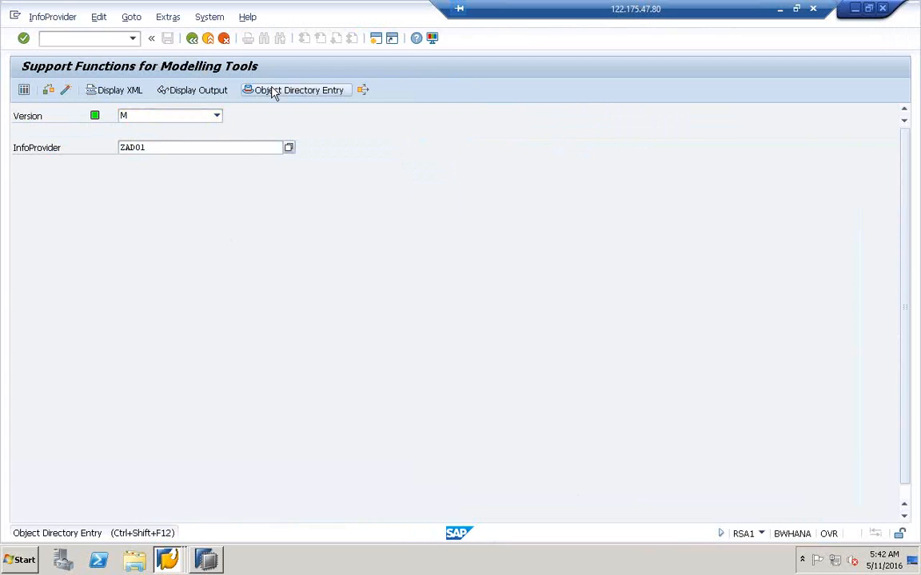
Display the object directory entry of ZADO1, cancel it without saving and return to the administration of ZADO1.
{"action": "left_click", "coordinate": [274, 93]}
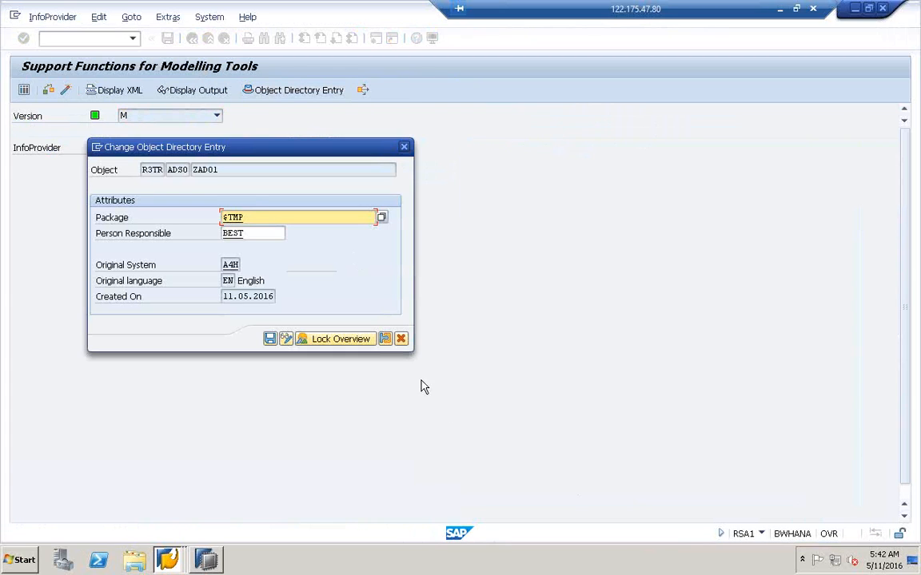
{"action": "left_click", "coordinate": [401, 339]}
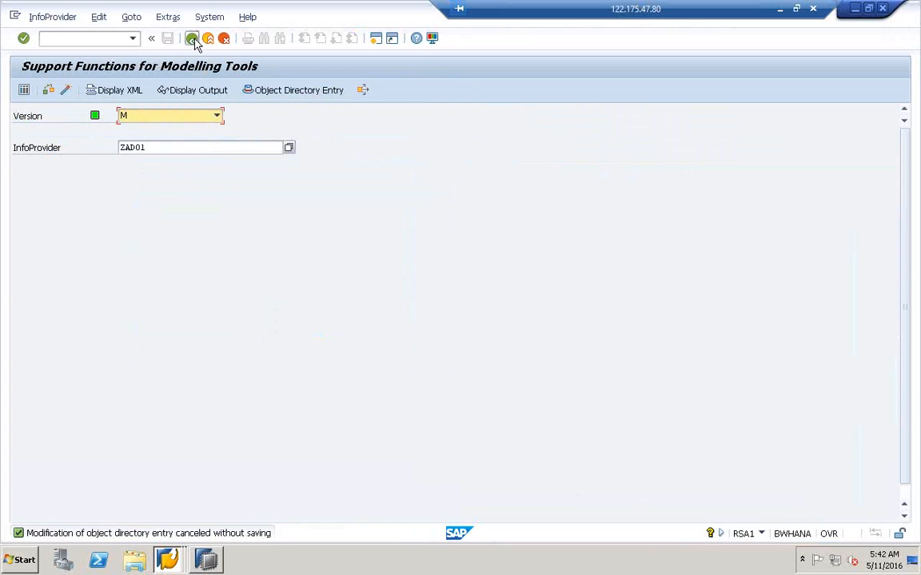
{"action": "left_click", "coordinate": [193, 39]}
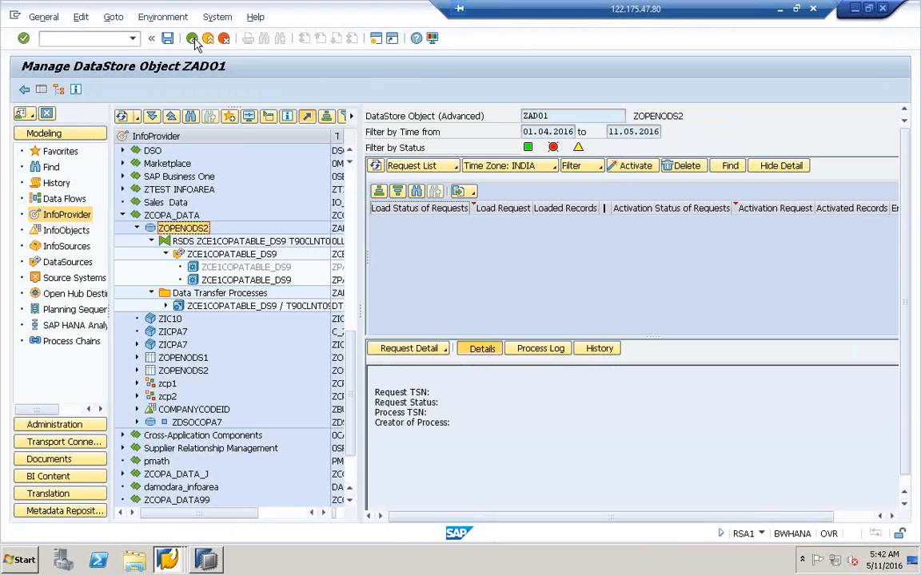
Open ZADO1 for change and go back to its administration.
{"action": "right_click", "coordinate": [192, 232]}
{"action": "left_click", "coordinate": [213, 256]}
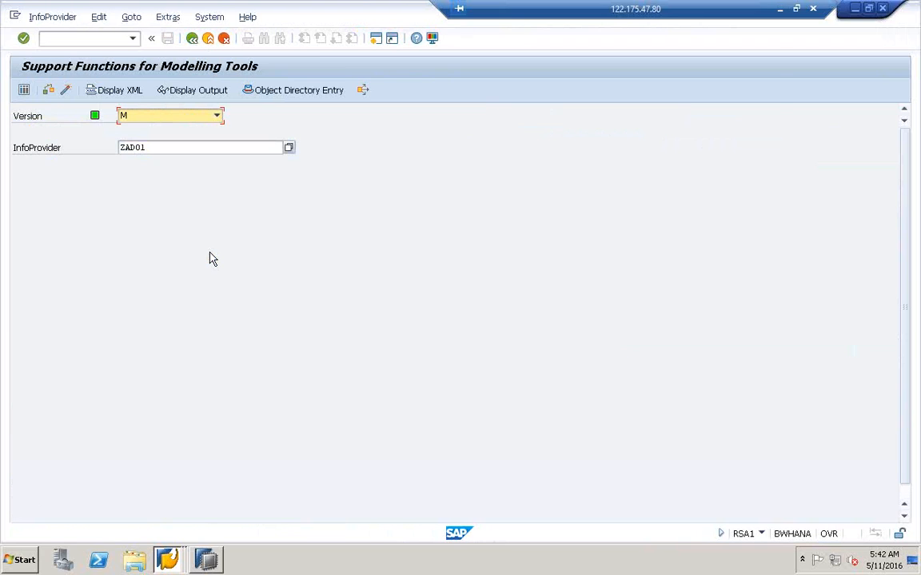
{"action": "left_click", "coordinate": [193, 40]}
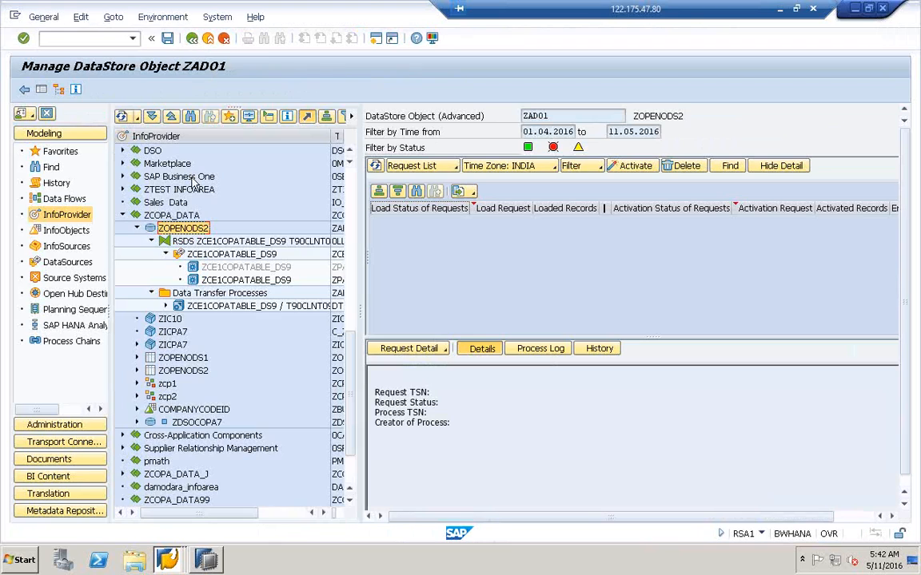
Display the data of ZADO1 with ZBUKRS and ZVKORG added to the output fields, and return to its administration.
{"action": "right_click", "coordinate": [193, 230]}
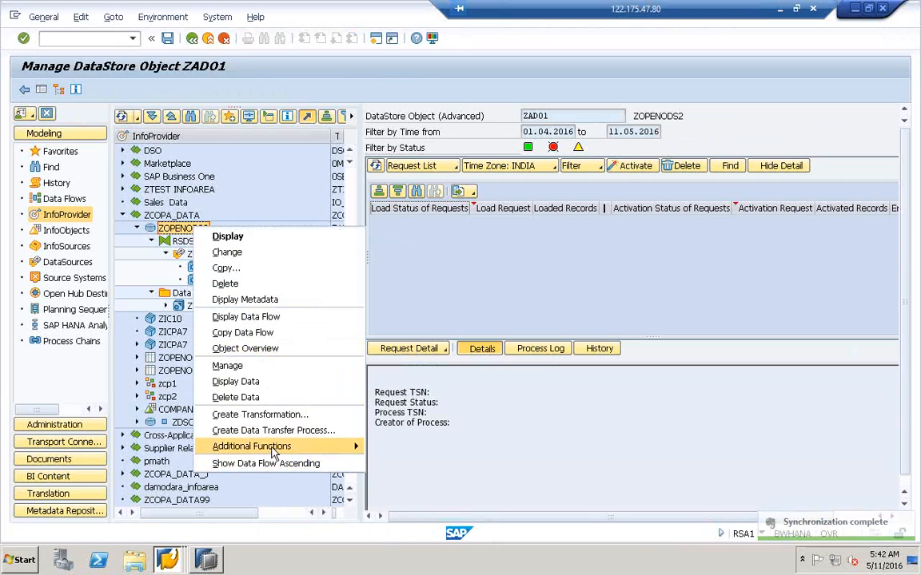
{"action": "mouse_move", "coordinate": [276, 453]}
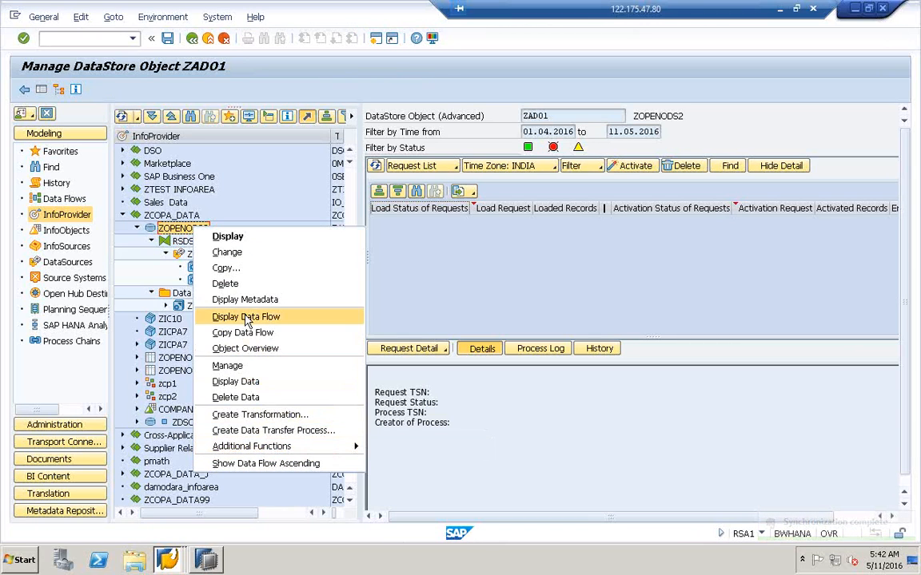
{"action": "left_click", "coordinate": [236, 382]}
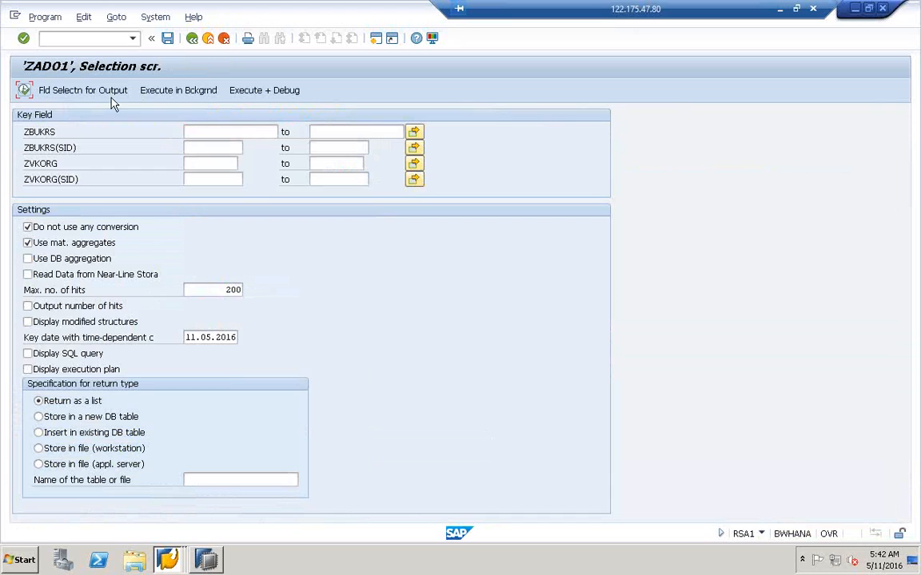
{"action": "left_click", "coordinate": [100, 89]}
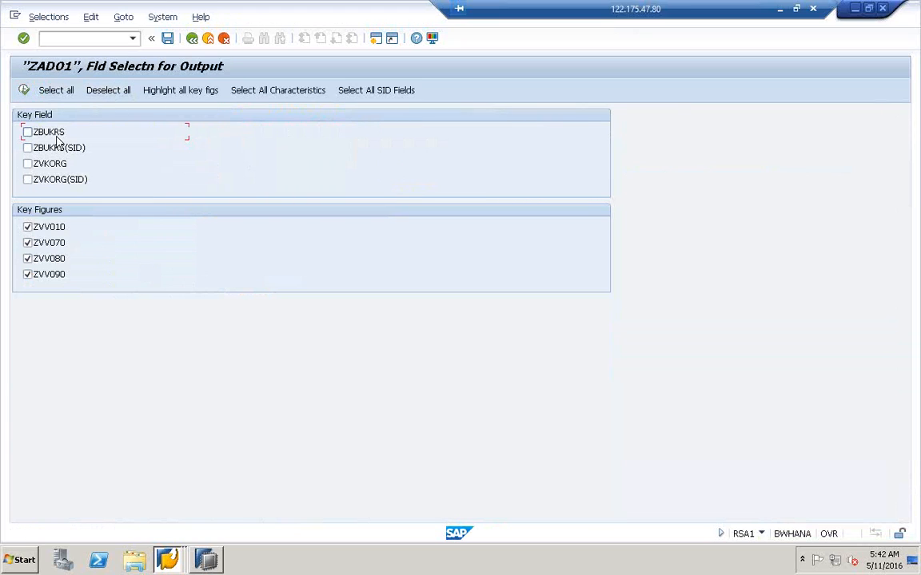
{"action": "left_click", "coordinate": [27, 132]}
{"action": "left_click", "coordinate": [27, 163]}
{"action": "left_click", "coordinate": [24, 89]}
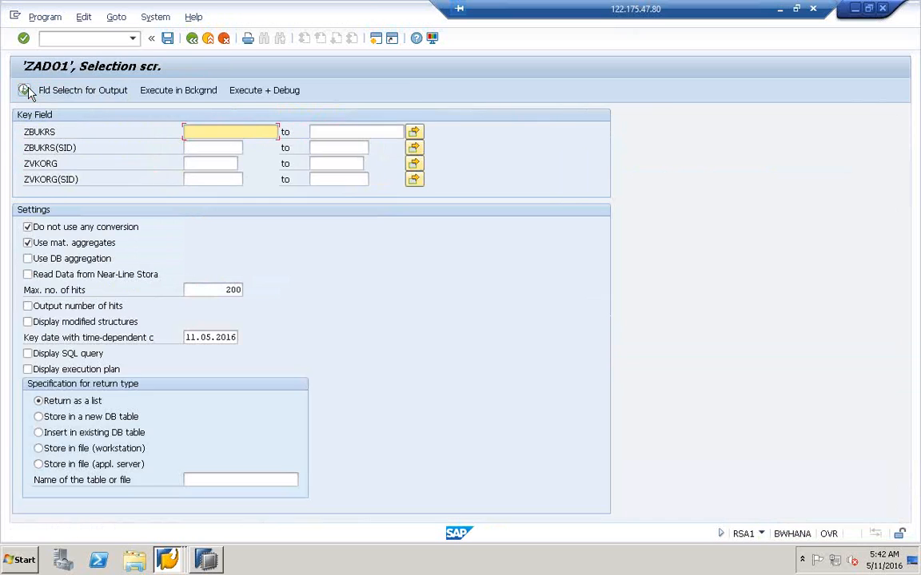
{"action": "left_click", "coordinate": [25, 91]}
{"action": "left_click", "coordinate": [193, 40]}
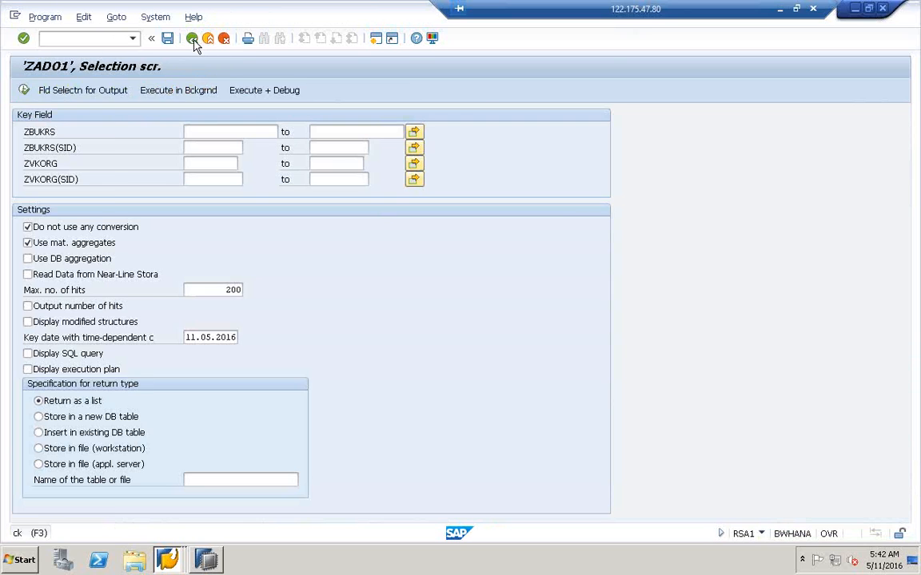
{"action": "left_click", "coordinate": [192, 40]}
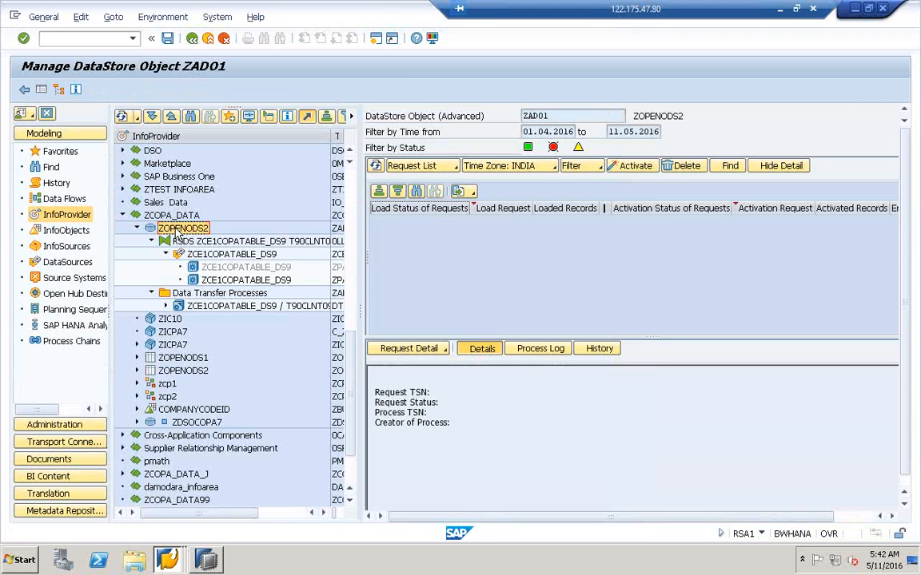
Reopen the administration of ZADO1 and view its requests grouped by year, grouped by day and as a request list.
{"action": "right_click", "coordinate": [183, 229]}
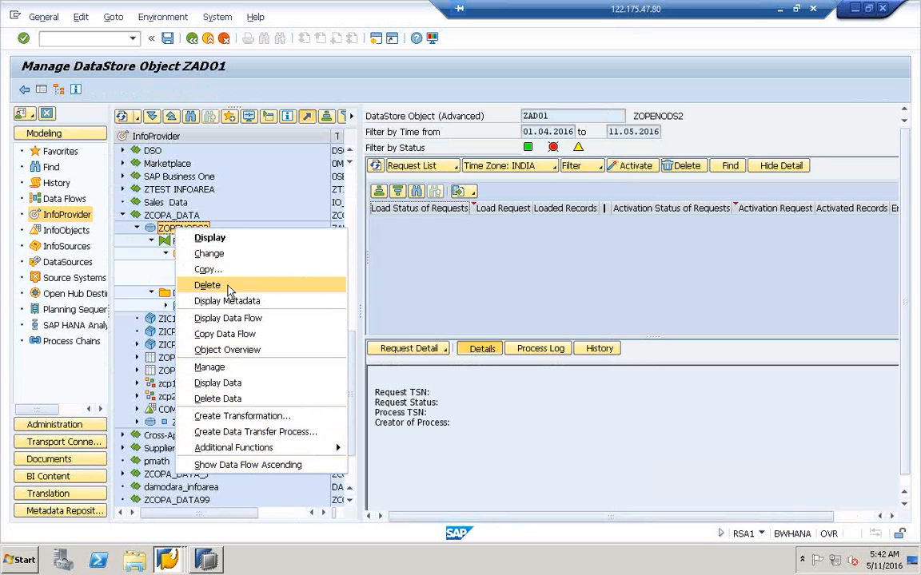
{"action": "left_click", "coordinate": [235, 368]}
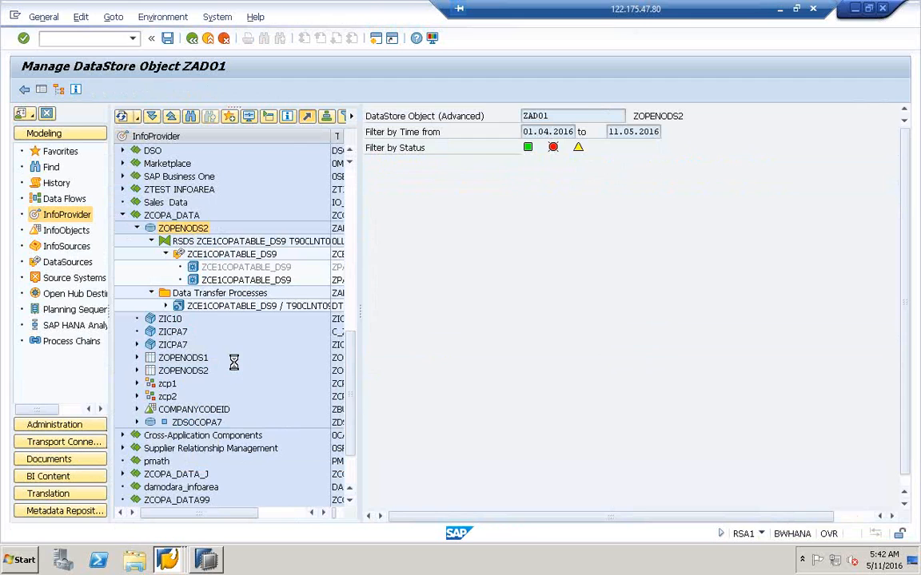
{"action": "left_click", "coordinate": [559, 180]}
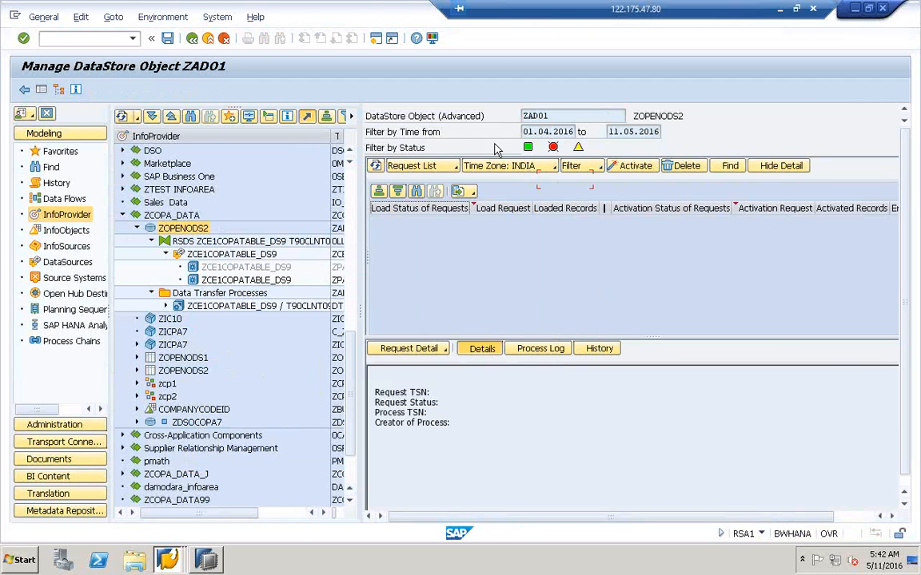
{"action": "left_click", "coordinate": [440, 165]}
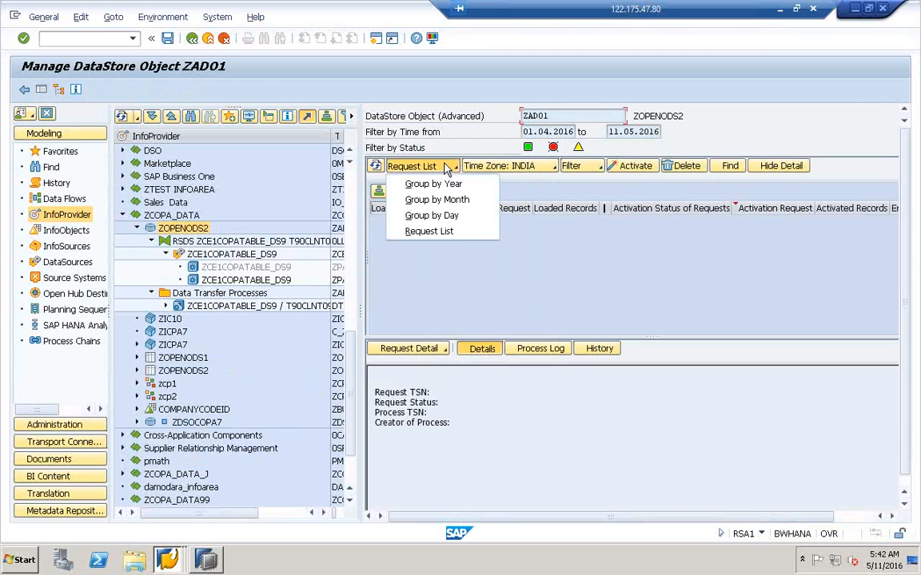
{"action": "left_click", "coordinate": [442, 182]}
{"action": "left_click", "coordinate": [562, 166]}
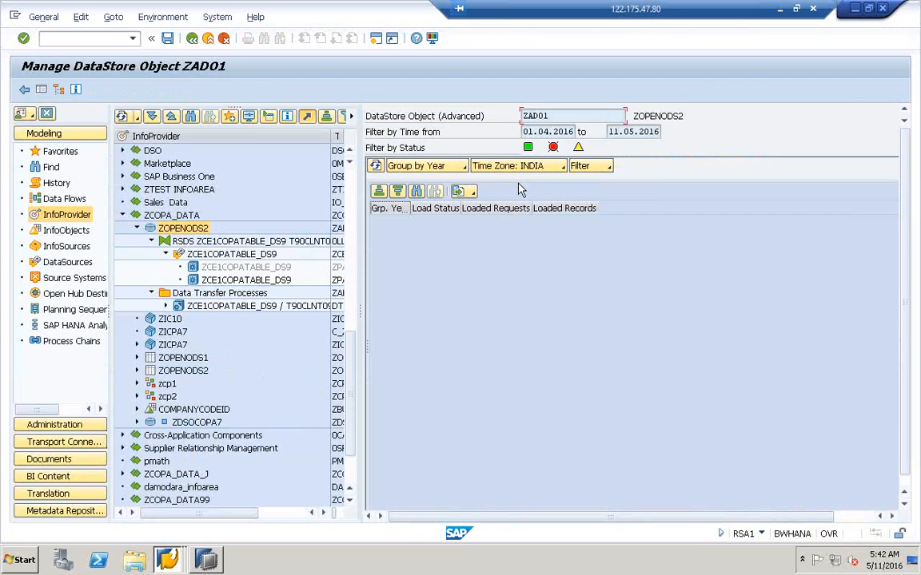
{"action": "left_click", "coordinate": [464, 166]}
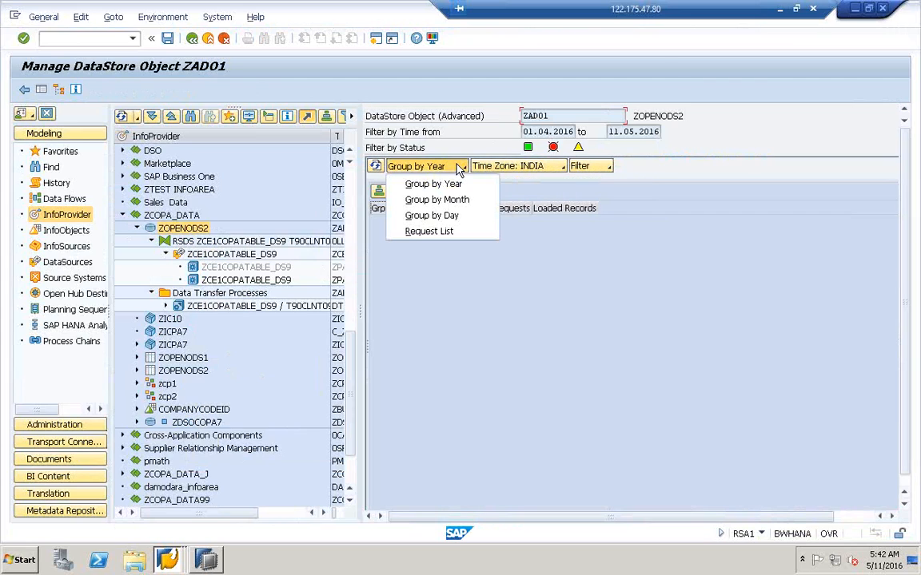
{"action": "left_click", "coordinate": [459, 215]}
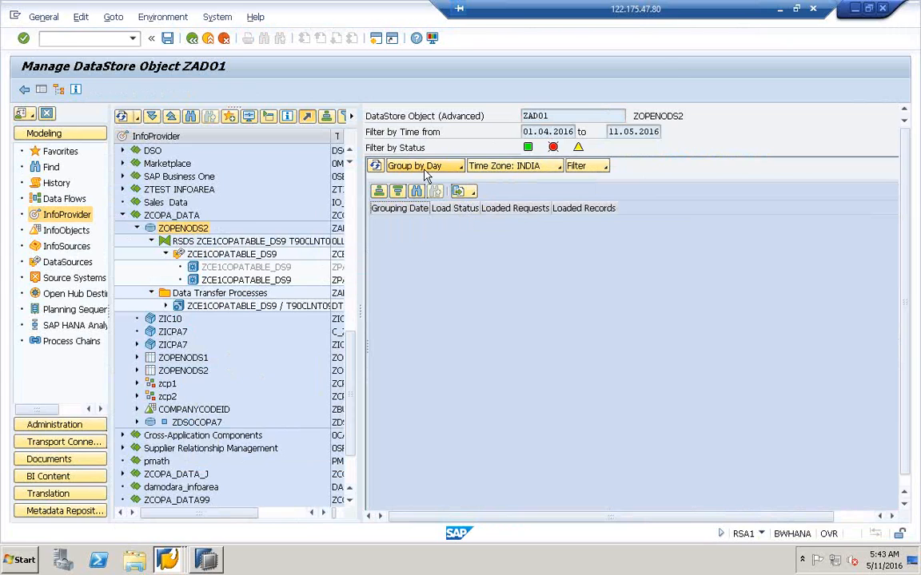
{"action": "left_click", "coordinate": [458, 167]}
{"action": "left_click", "coordinate": [442, 231]}
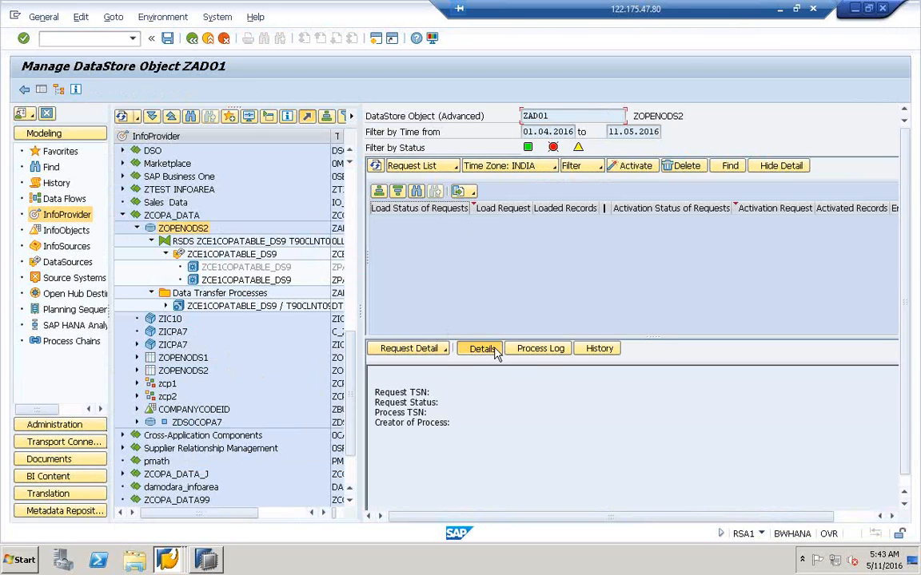
Look through the process log, history and details of ZADO1's requests and show the load request as request detail.
{"action": "left_click", "coordinate": [546, 352]}
{"action": "left_click", "coordinate": [598, 351]}
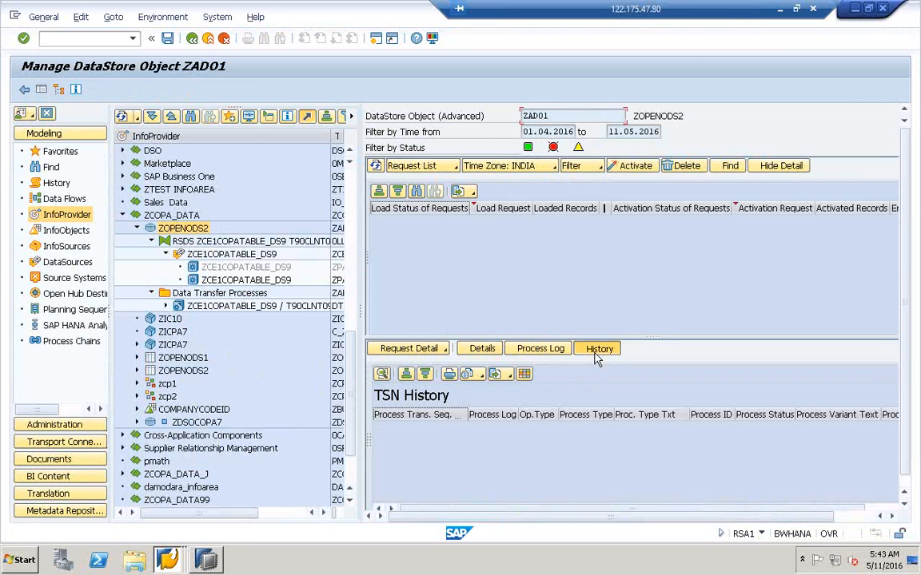
{"action": "left_click", "coordinate": [543, 352]}
{"action": "left_click", "coordinate": [482, 349]}
{"action": "left_click", "coordinate": [444, 349]}
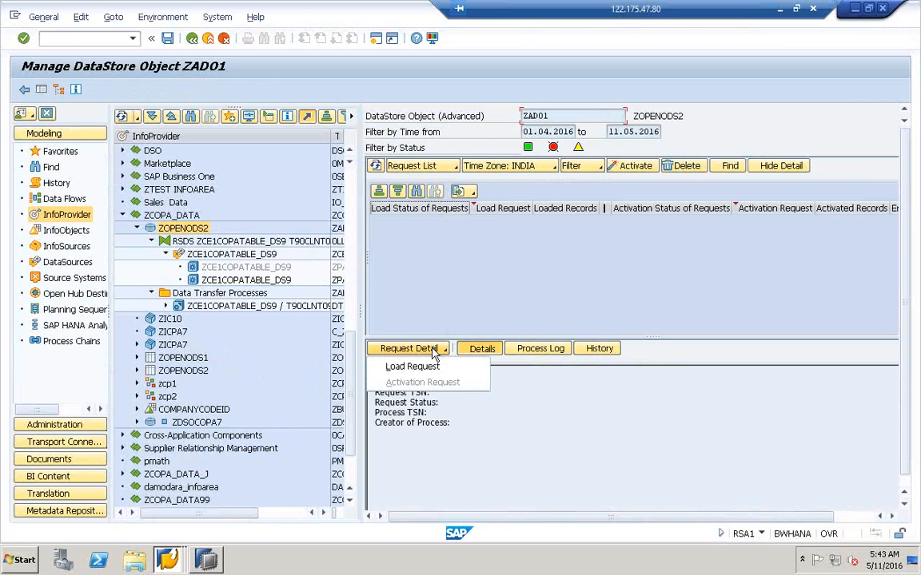
{"action": "left_click", "coordinate": [411, 366]}
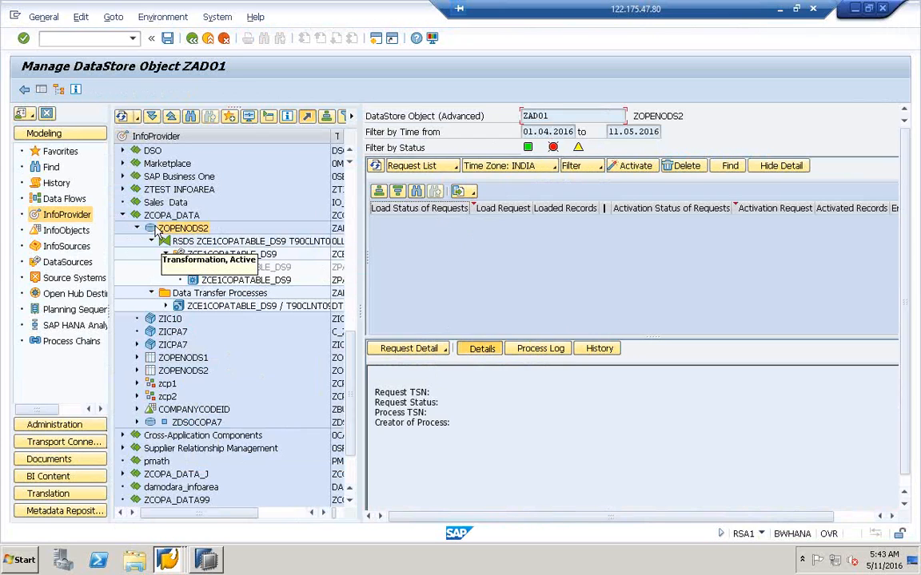
{"action": "left_click", "coordinate": [173, 230]}
{"action": "right_click", "coordinate": [172, 232]}
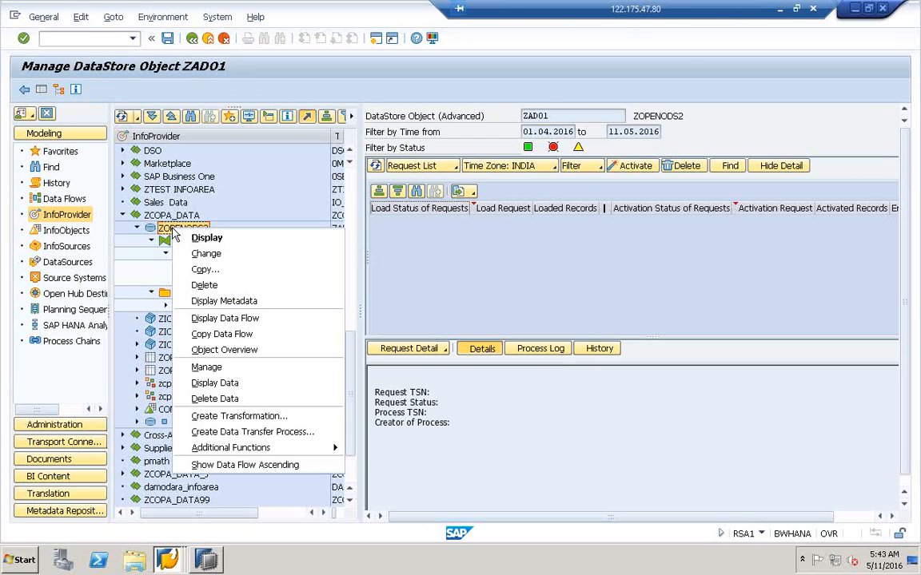
{"action": "left_click", "coordinate": [174, 233]}
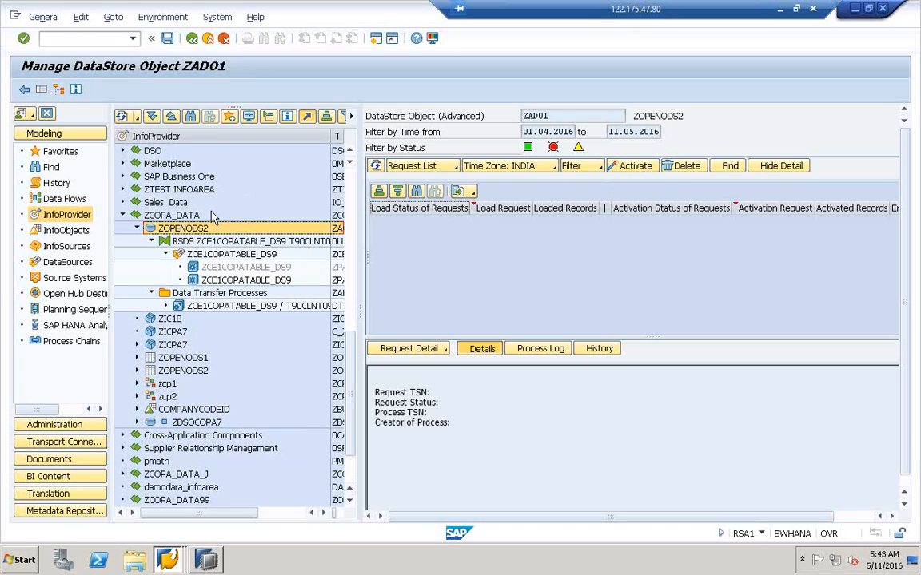
Recreate the ColumnView of InfoProvider ZADO1 from its support functions, leaving the object type filter empty.
{"action": "double_click", "coordinate": [184, 229]}
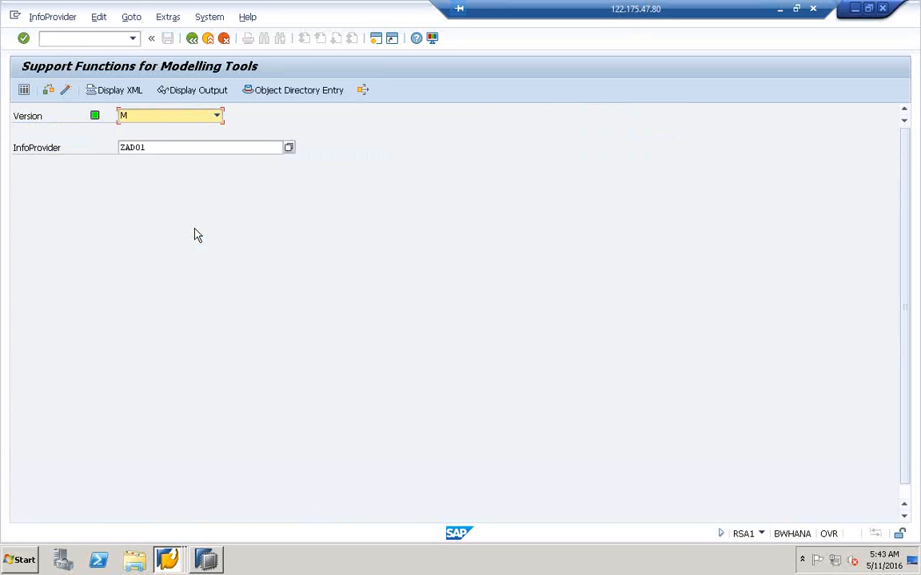
{"action": "left_click", "coordinate": [68, 24]}
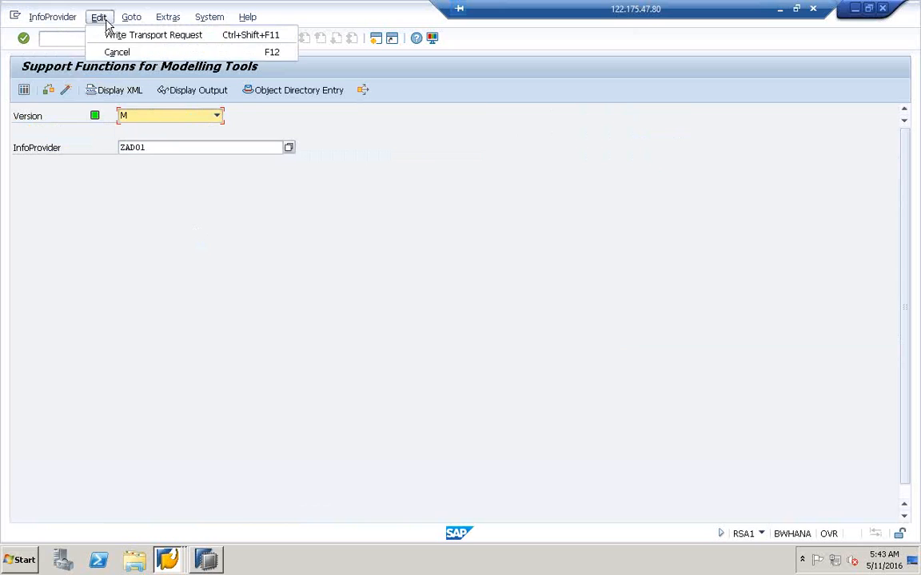
{"action": "mouse_move", "coordinate": [140, 22]}
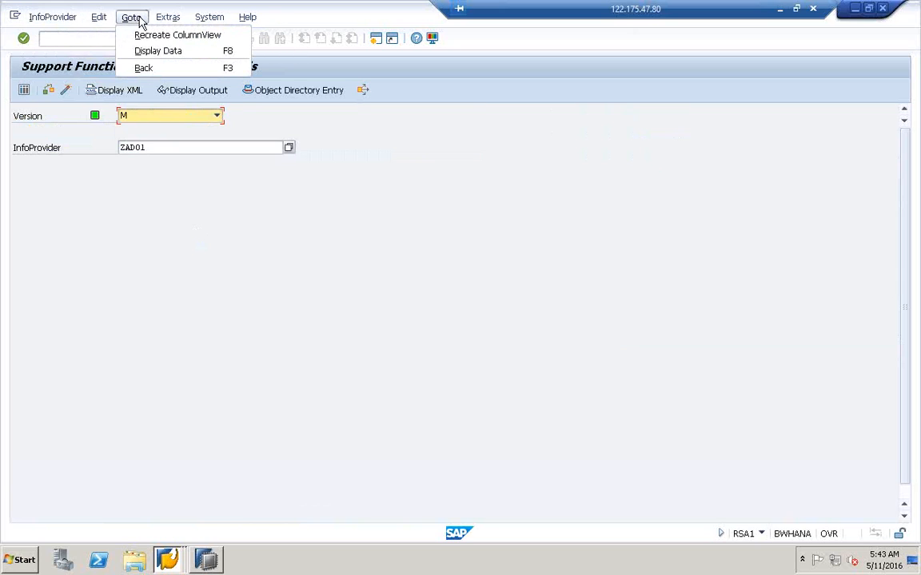
{"action": "mouse_move", "coordinate": [170, 16]}
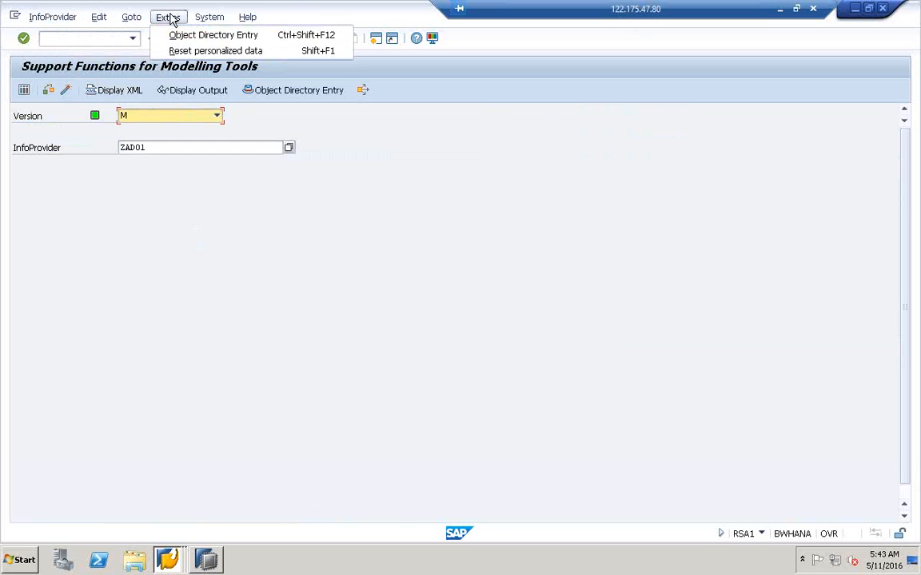
{"action": "left_click", "coordinate": [140, 34]}
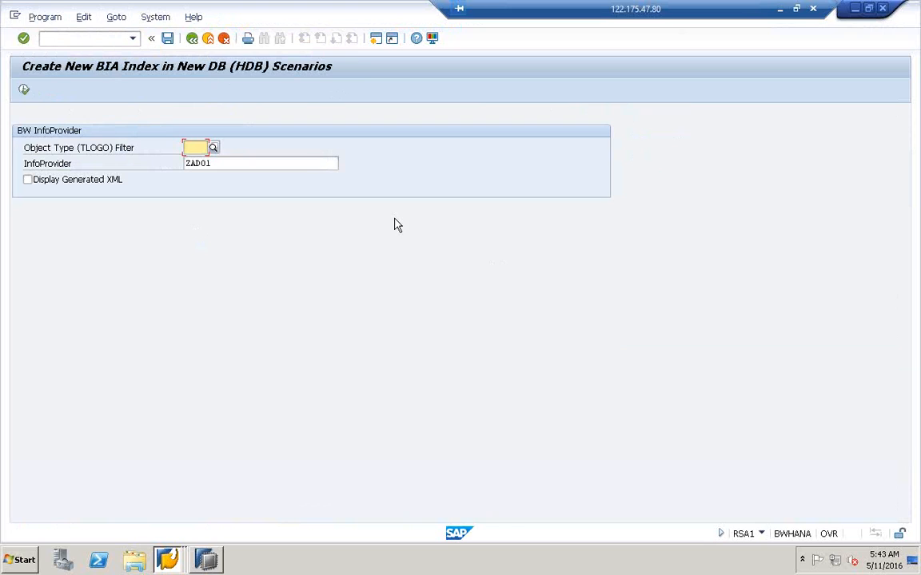
{"action": "left_click", "coordinate": [25, 90]}
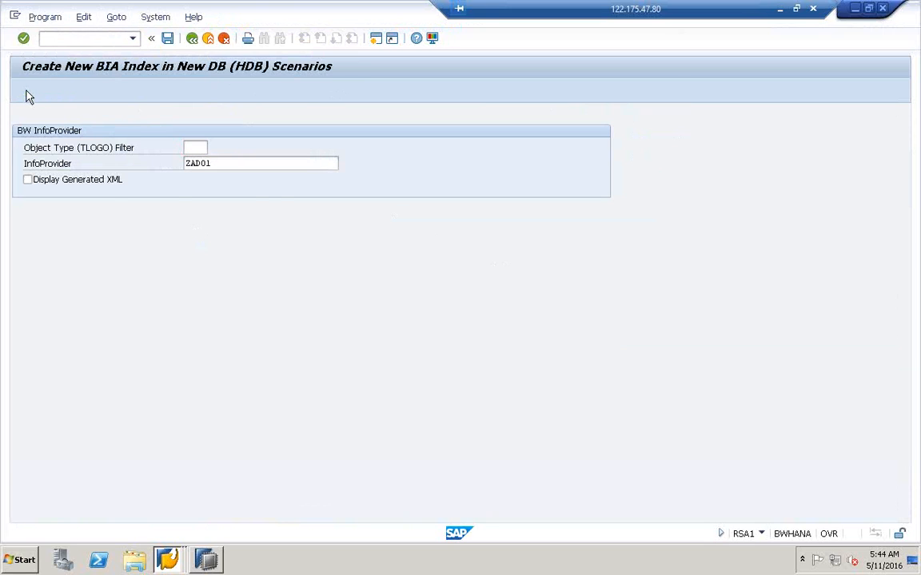
{"action": "left_click", "coordinate": [262, 308]}
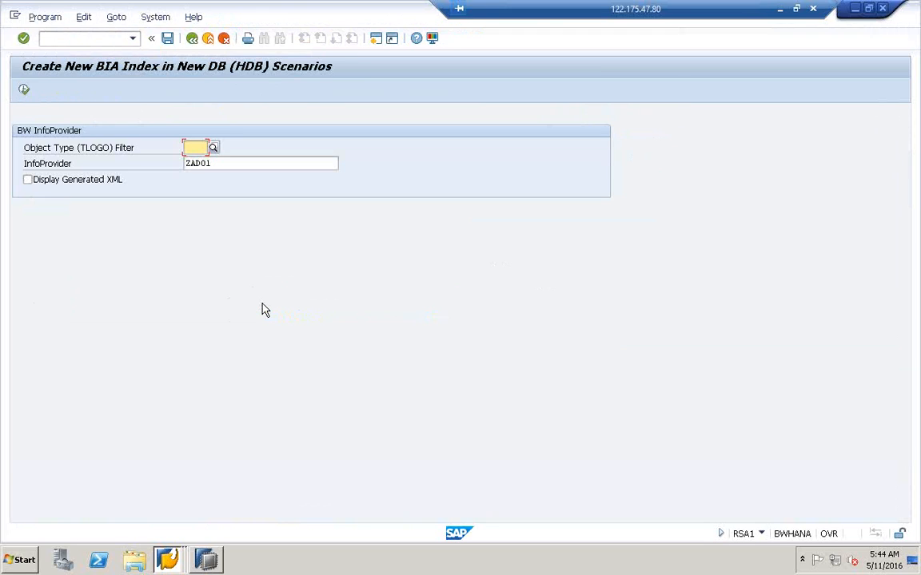
Return to the modelling workbench, open data management for DataStore object ZOPENODS2 under ZCOPA_DATA, and dismiss the security notice.
{"action": "left_click", "coordinate": [192, 40]}
{"action": "left_click", "coordinate": [192, 39]}
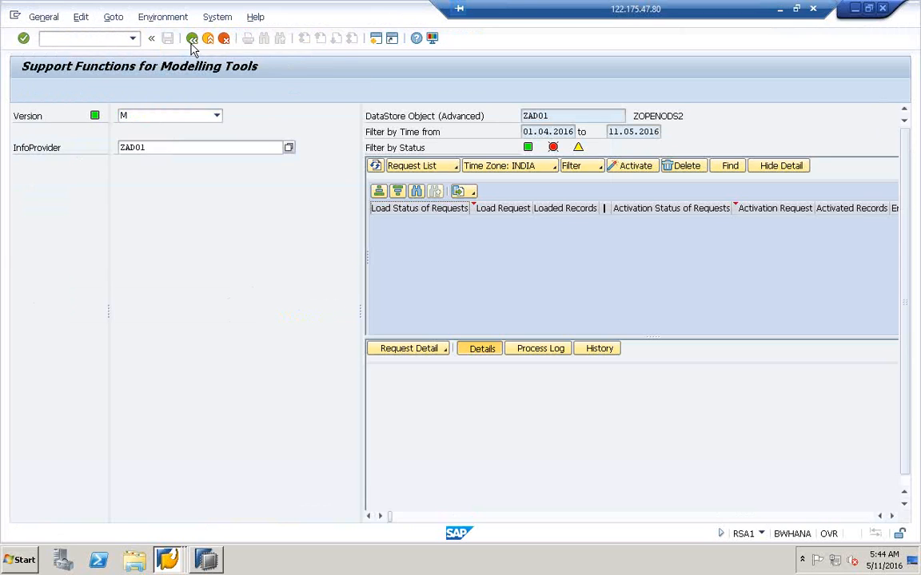
{"action": "right_click", "coordinate": [190, 229]}
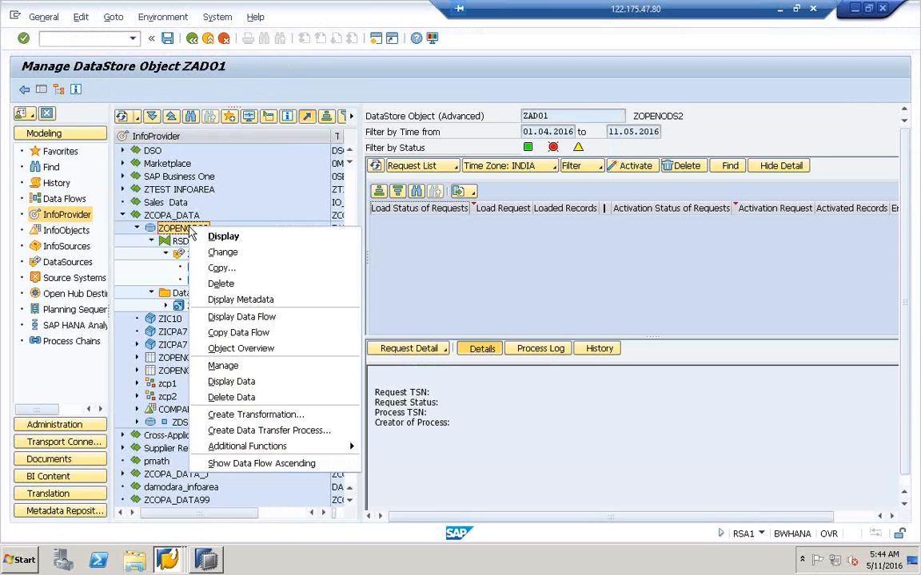
{"action": "left_click", "coordinate": [250, 366]}
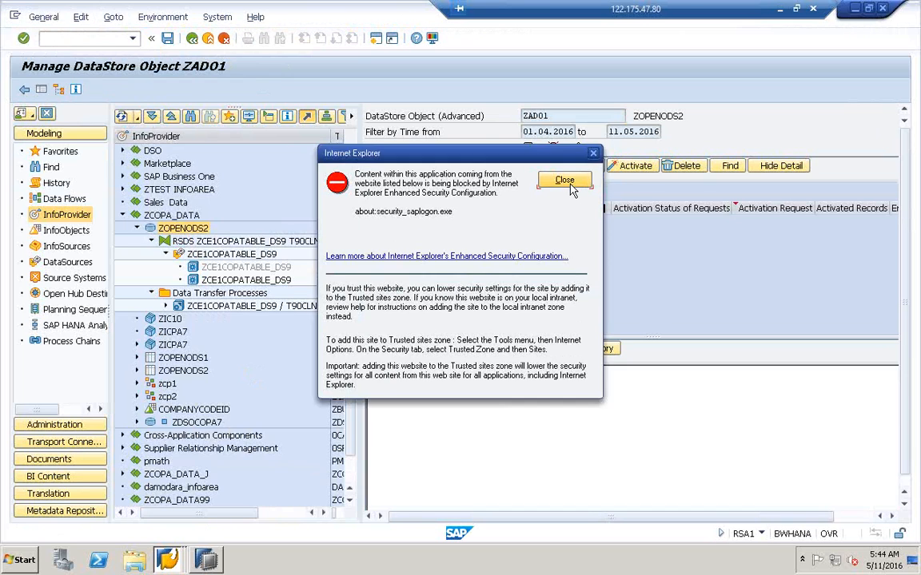
{"action": "left_click", "coordinate": [569, 182]}
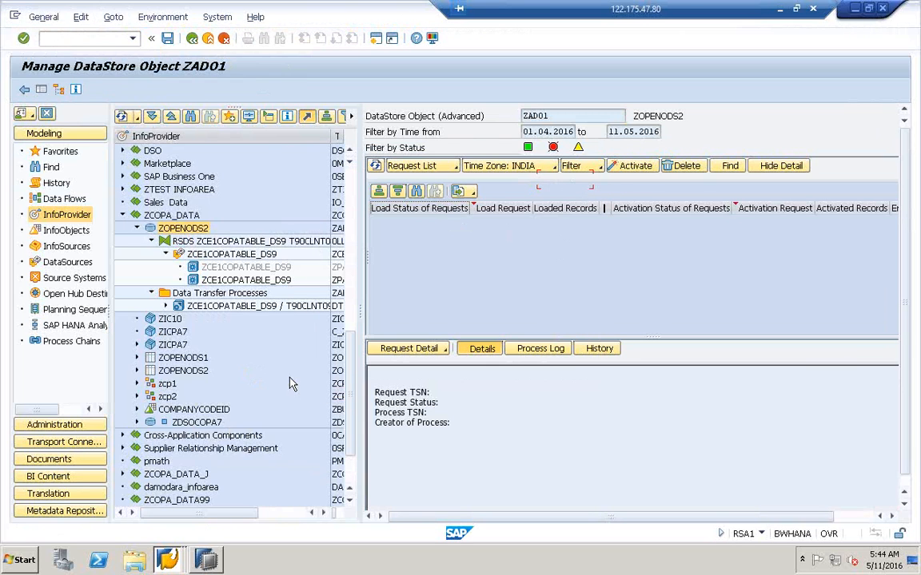
Switch to SAP HANA Studio, maximize its window and widen the project explorer so the InfoArea names are readable.
{"action": "left_click", "coordinate": [206, 564]}
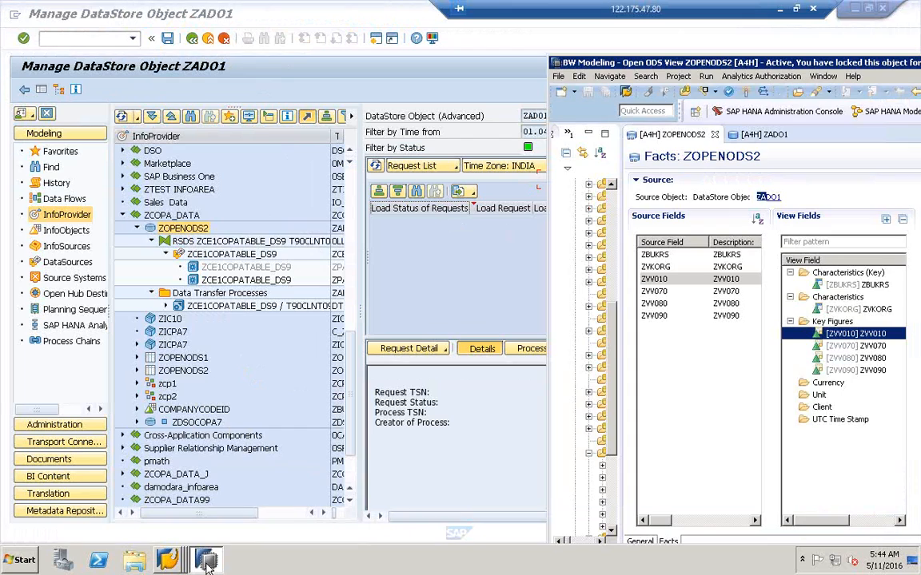
{"action": "double_click", "coordinate": [661, 67]}
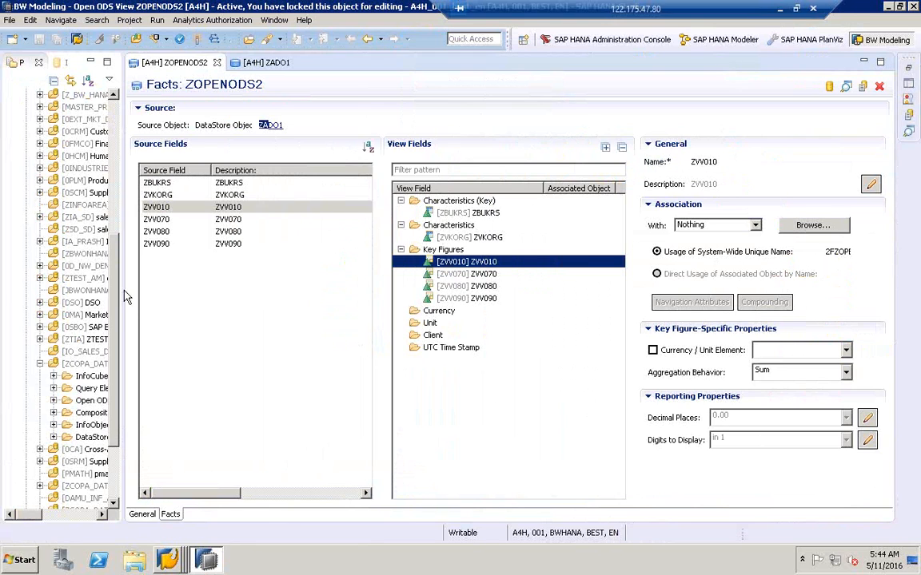
{"action": "left_click_drag", "start_coordinate": [124, 290], "coordinate": [297, 286]}
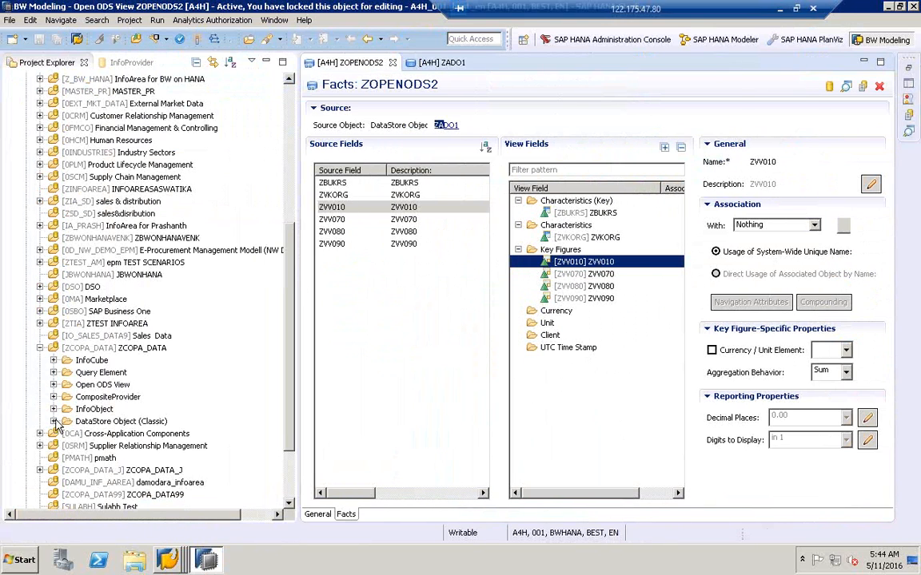
Refresh the ZCOPA_DATA InfoArea and open its advanced DataStore object ZADO1.
{"action": "left_click", "coordinate": [68, 350]}
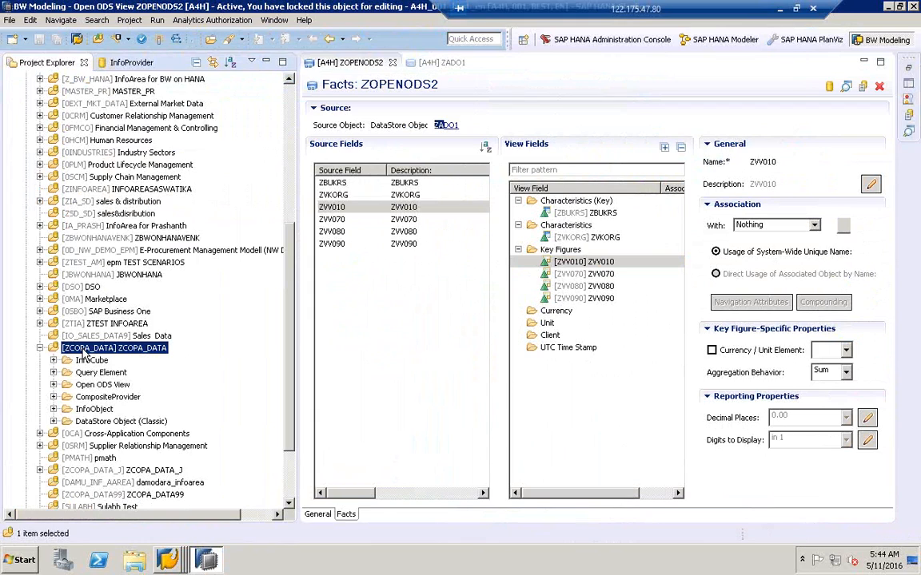
{"action": "right_click", "coordinate": [93, 351]}
{"action": "left_click", "coordinate": [128, 429]}
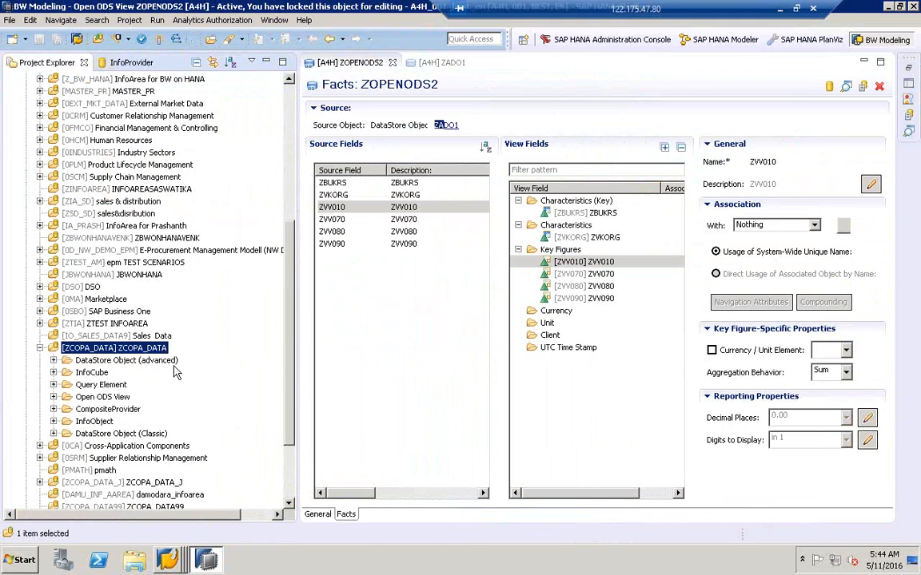
{"action": "left_click", "coordinate": [148, 361]}
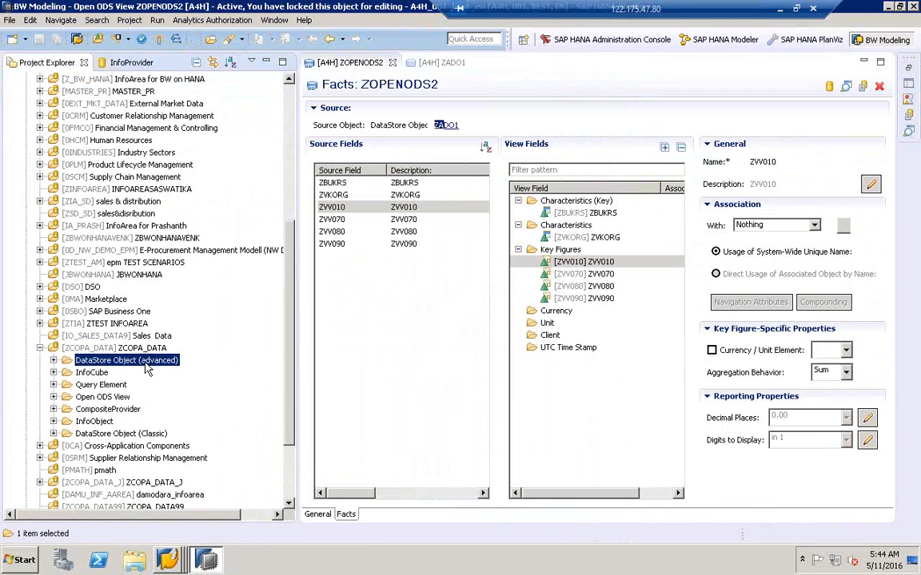
{"action": "left_click", "coordinate": [53, 361]}
{"action": "double_click", "coordinate": [102, 373]}
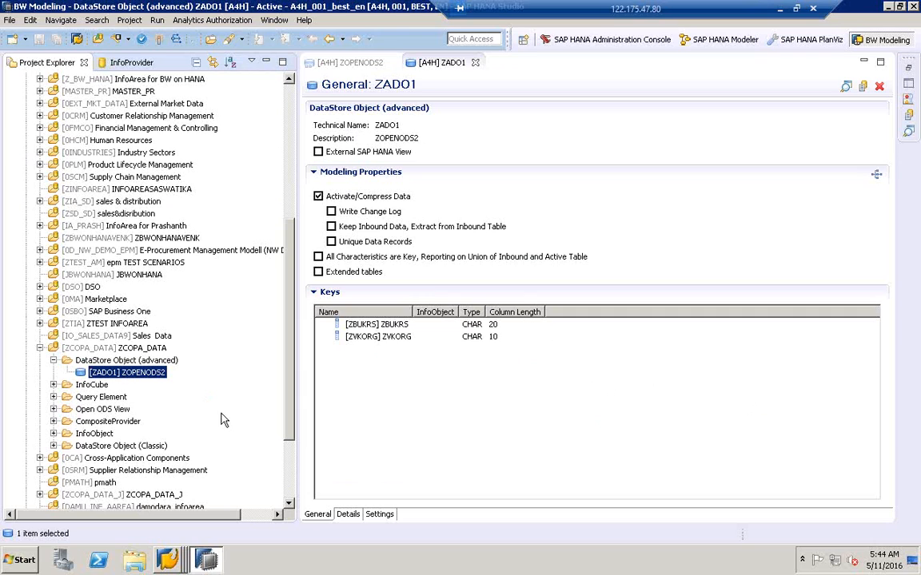
Review the fields of ZADO1 and display the DDIC information in its settings.
{"action": "left_click", "coordinate": [348, 514]}
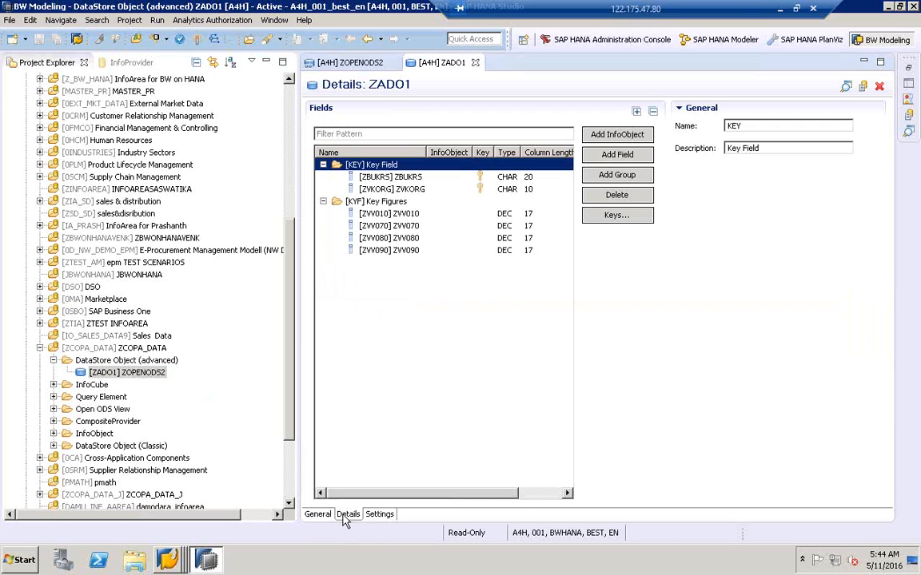
{"action": "left_click", "coordinate": [381, 517]}
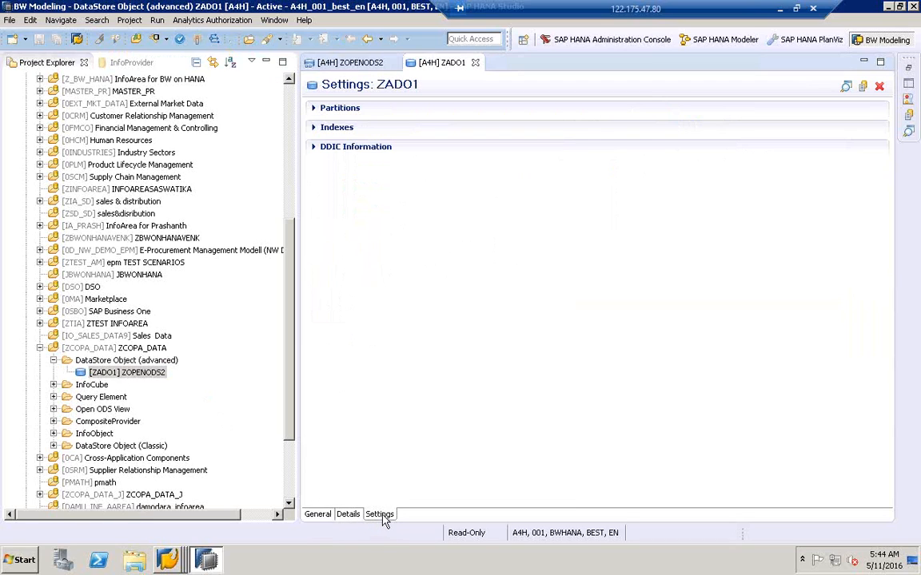
{"action": "left_click", "coordinate": [331, 148]}
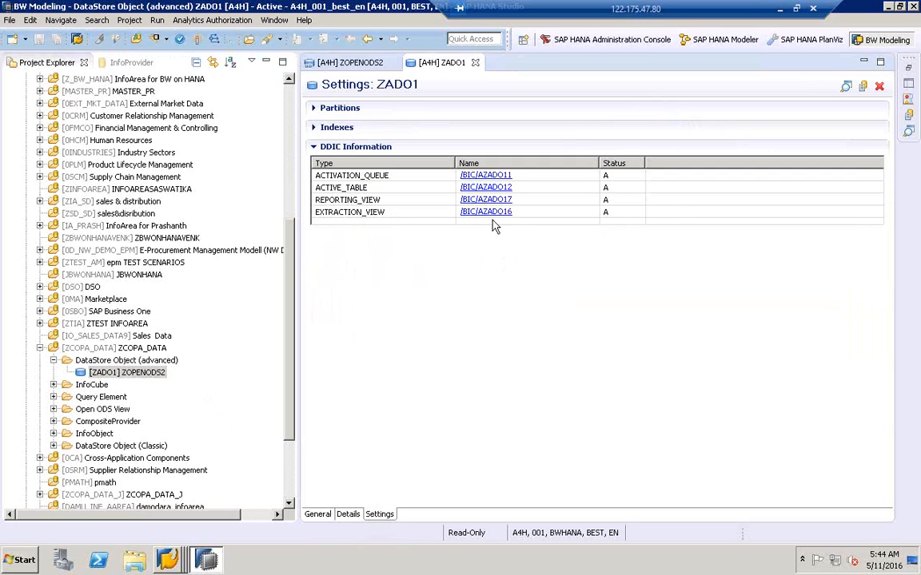
Open the activation queue table /BIC/AZADO11 from the DDIC information and examine its name and short description.
{"action": "left_click", "coordinate": [376, 187]}
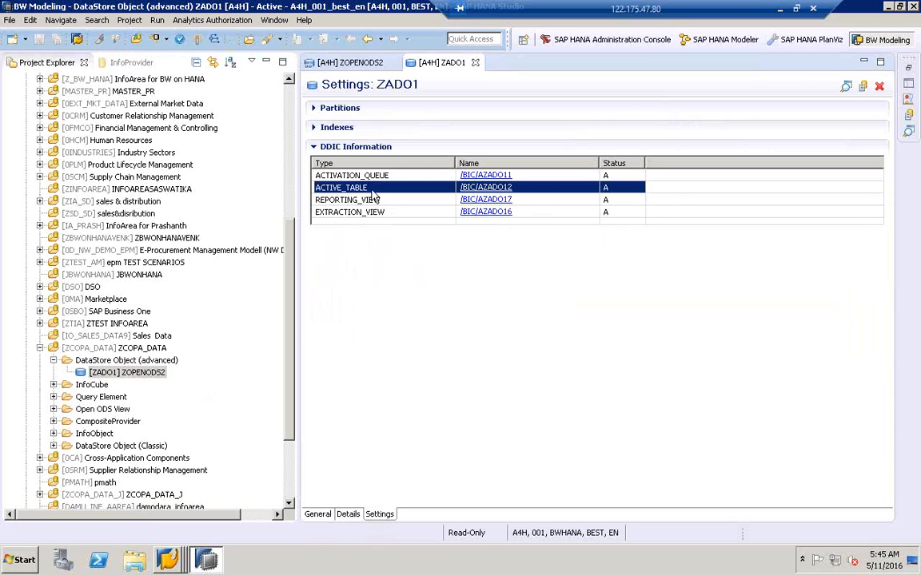
{"action": "left_click", "coordinate": [336, 177]}
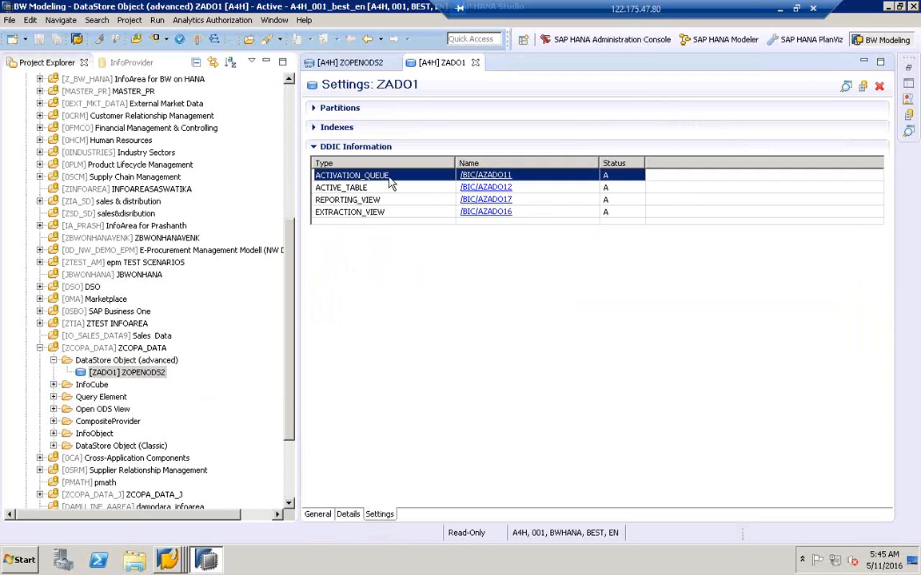
{"action": "left_click", "coordinate": [494, 176]}
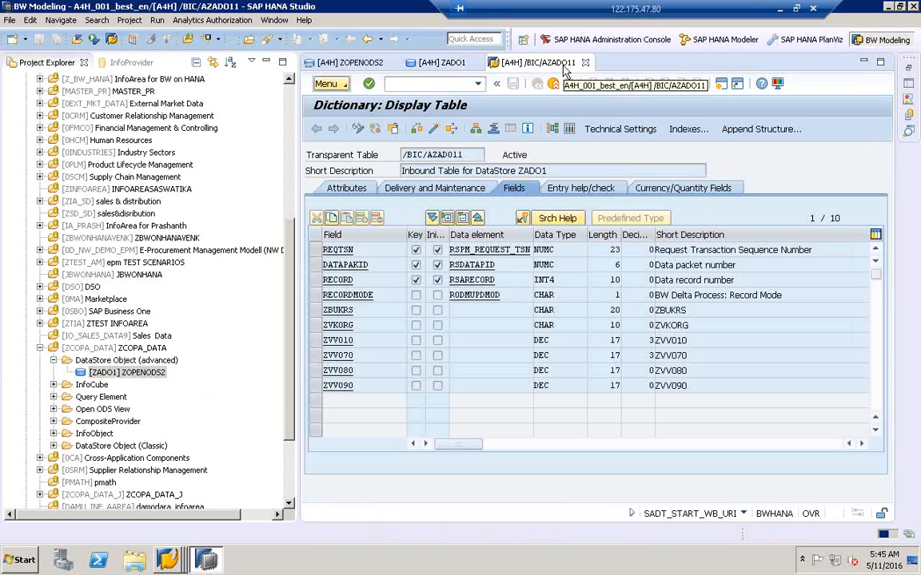
{"action": "left_click", "coordinate": [452, 67]}
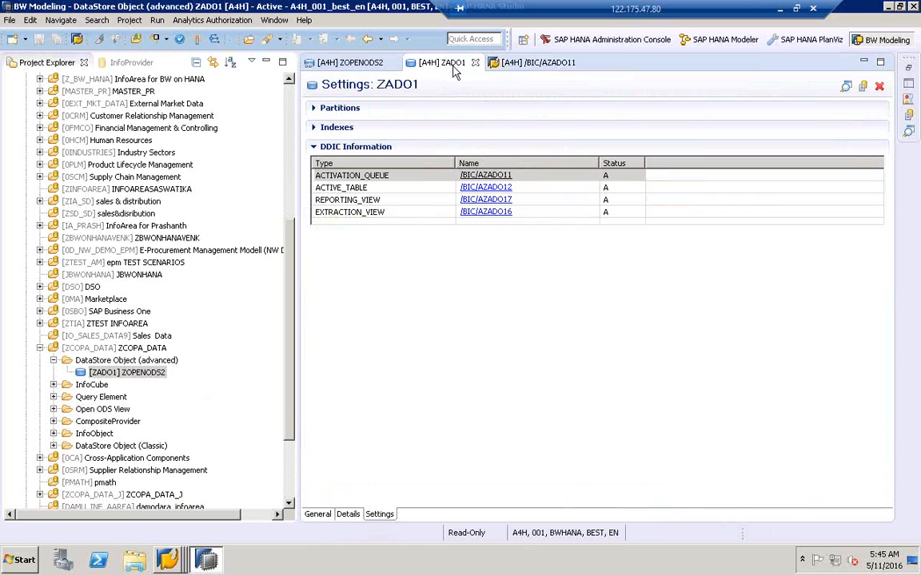
{"action": "left_click", "coordinate": [538, 69]}
{"action": "left_click_drag", "start_coordinate": [475, 157], "coordinate": [363, 147]}
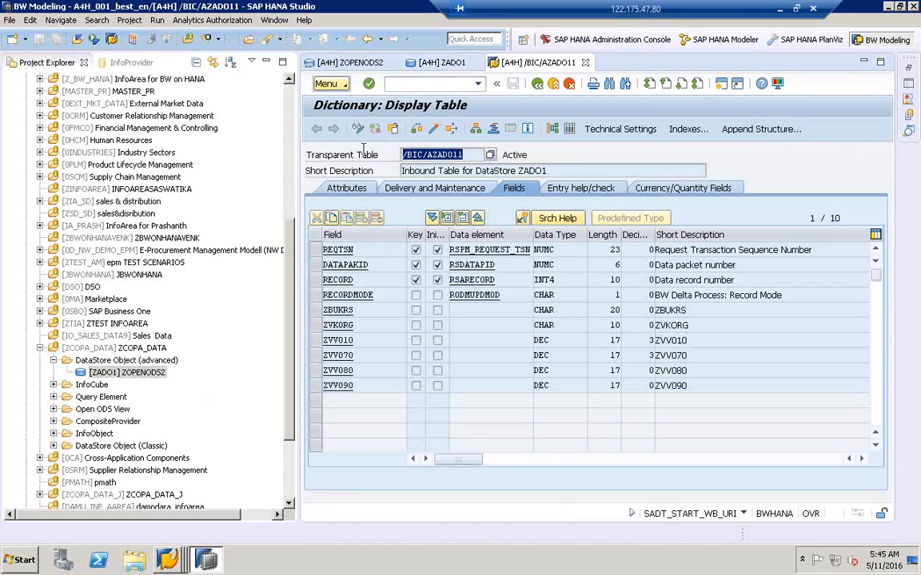
{"action": "left_click_drag", "start_coordinate": [402, 171], "coordinate": [563, 166]}
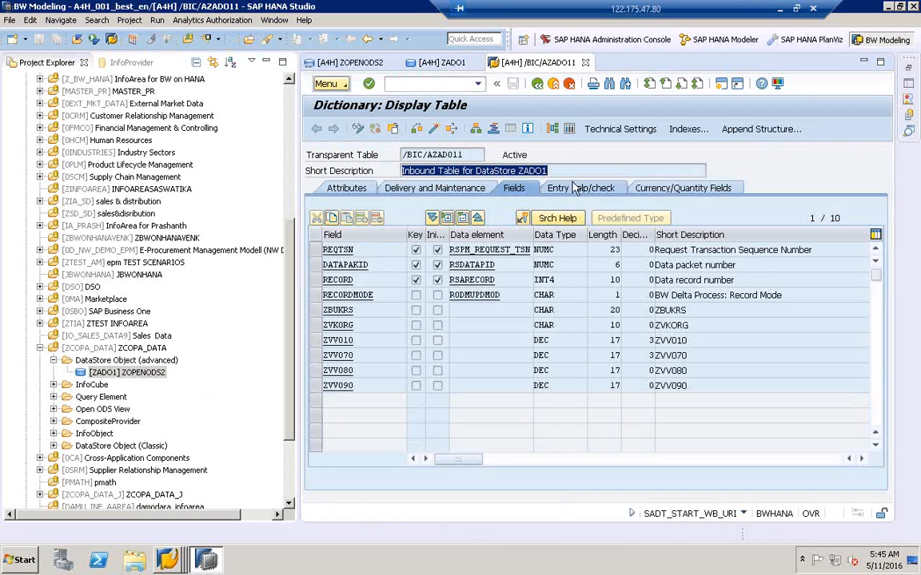
Display the contents of /BIC/AZADO11 without selection restrictions and view its entries through the key figure columns.
{"action": "left_click", "coordinate": [571, 130]}
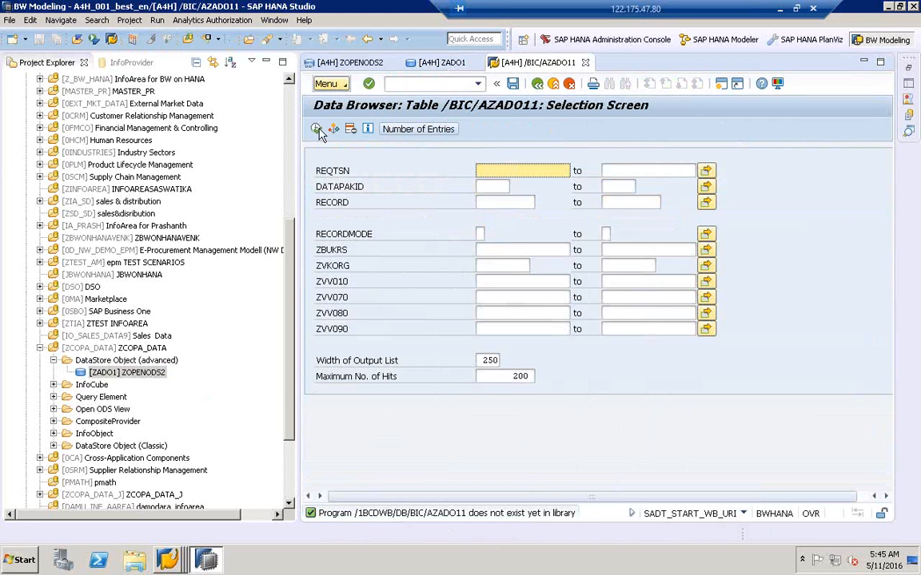
{"action": "left_click", "coordinate": [317, 130]}
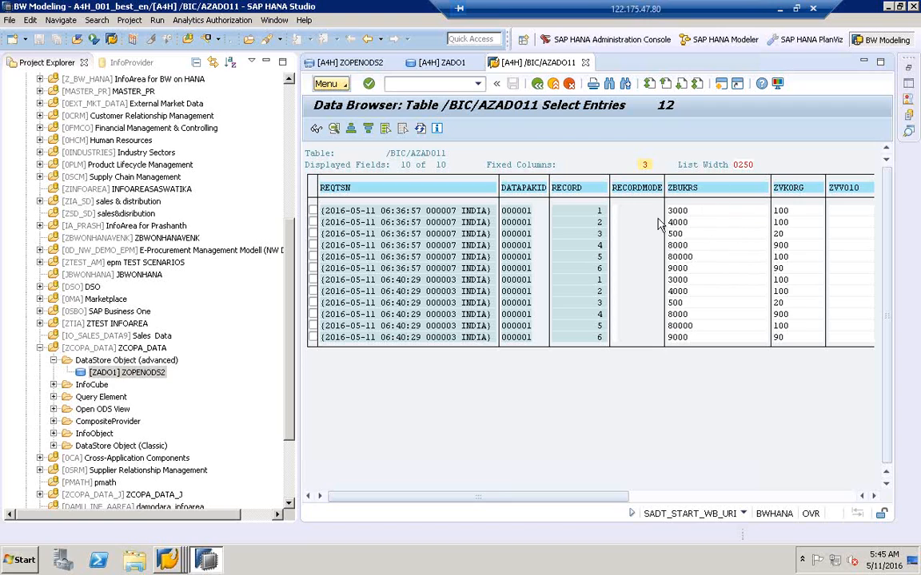
{"action": "left_click", "coordinate": [752, 497]}
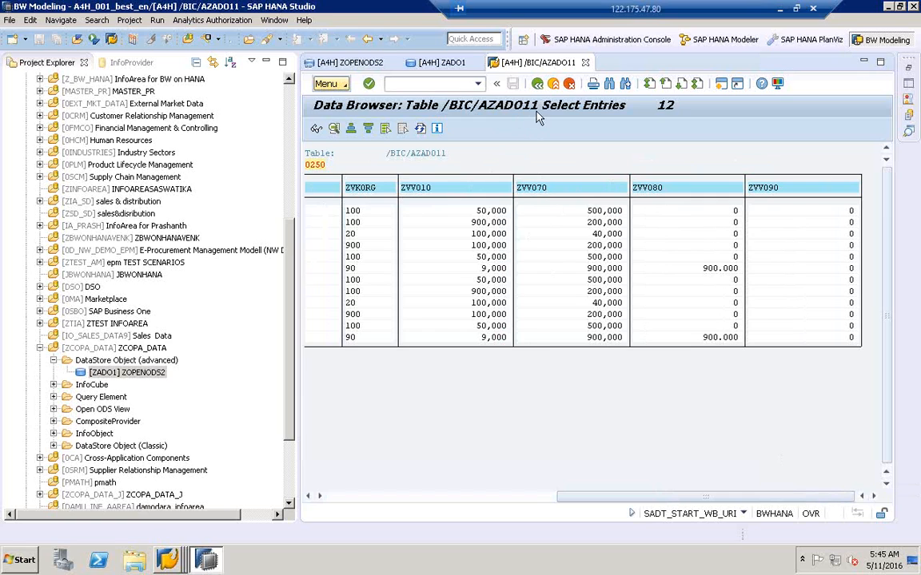
Open the active table /BIC/AZADO12 from the DDIC information of ZADO1 and examine its short description.
{"action": "left_click", "coordinate": [452, 65]}
{"action": "left_click", "coordinate": [344, 187]}
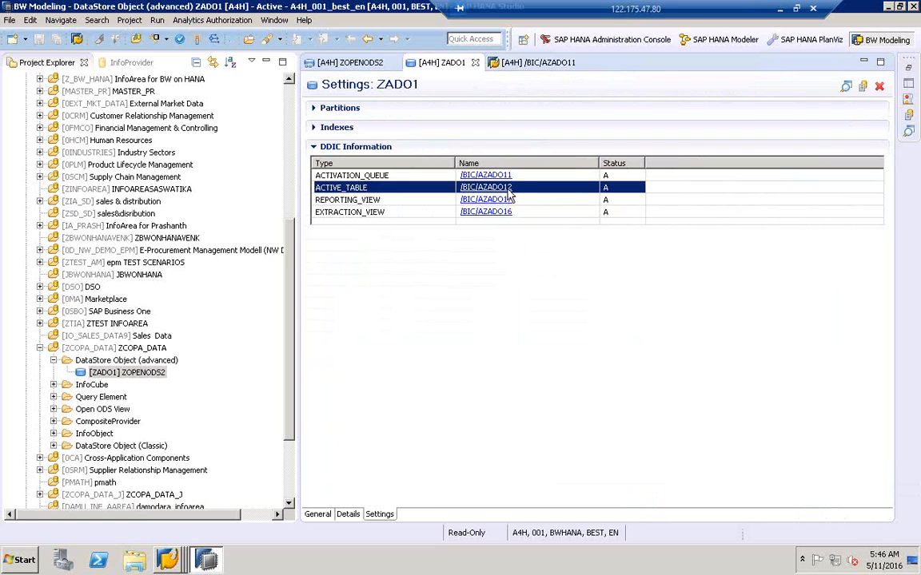
{"action": "left_click", "coordinate": [507, 190]}
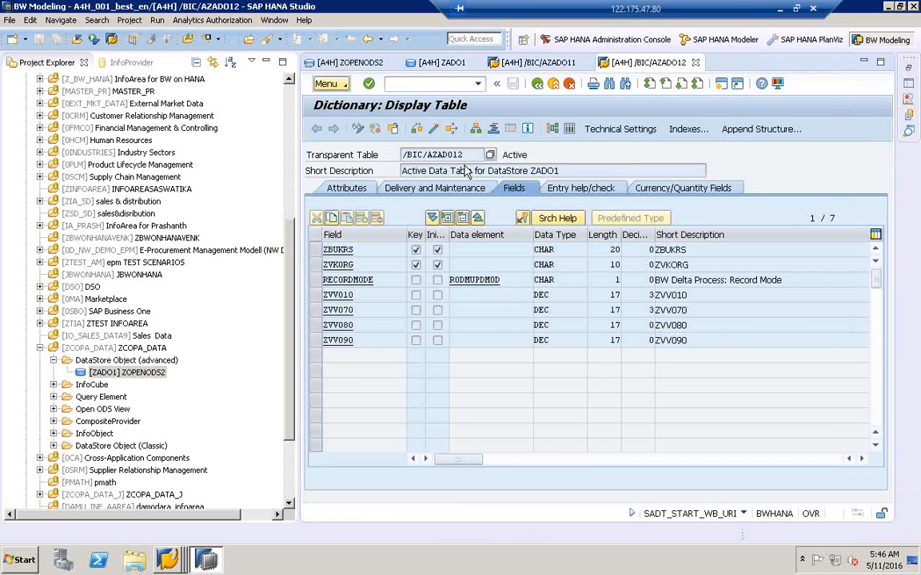
{"action": "left_click_drag", "start_coordinate": [403, 170], "coordinate": [587, 163]}
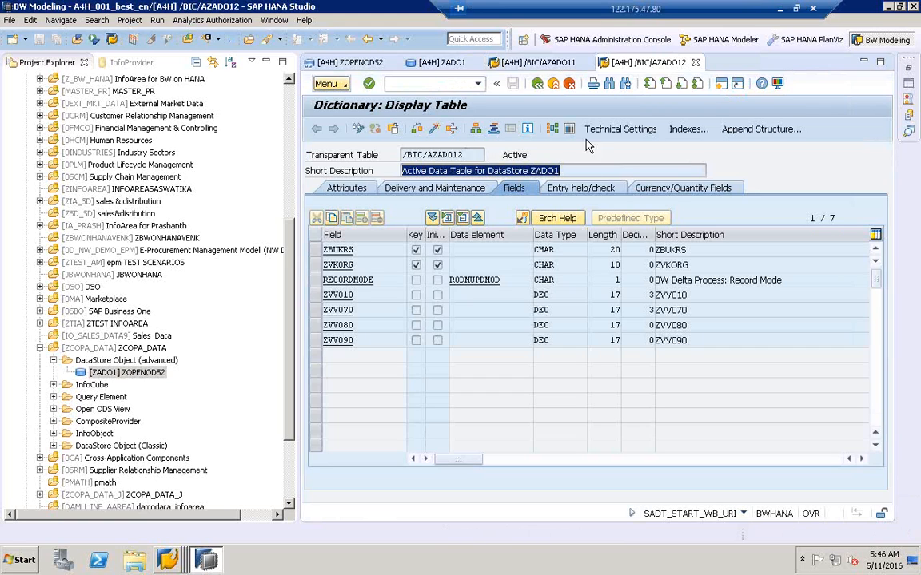
Check the number of entries in /BIC/AZADO12 without restrictions and compare it with the contents of /BIC/AZADO11.
{"action": "left_click", "coordinate": [572, 134]}
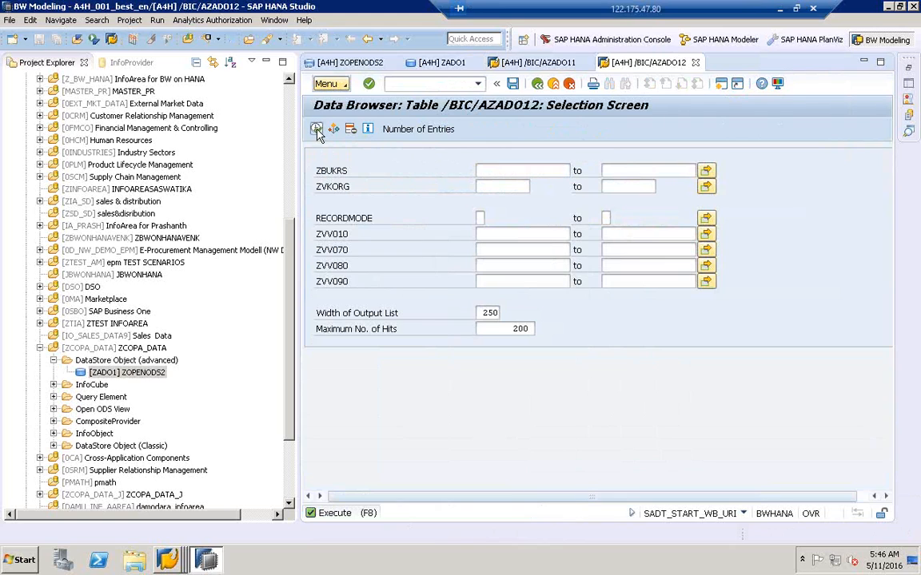
{"action": "left_click", "coordinate": [419, 130]}
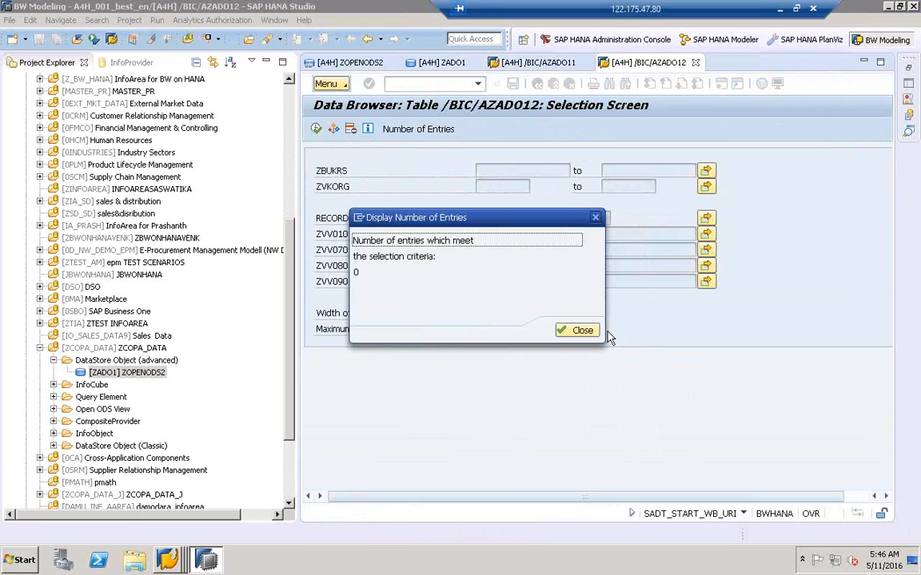
{"action": "left_click", "coordinate": [588, 331]}
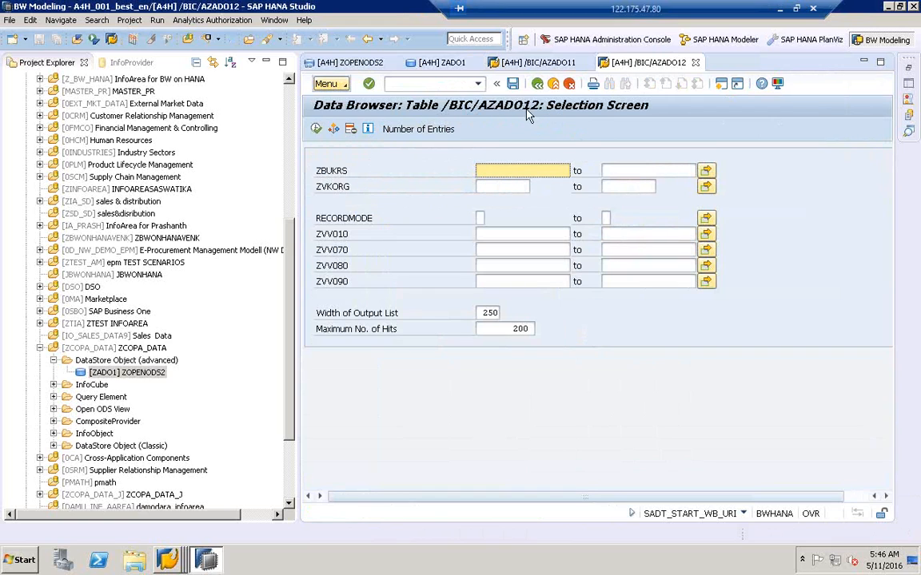
{"action": "left_click", "coordinate": [531, 62]}
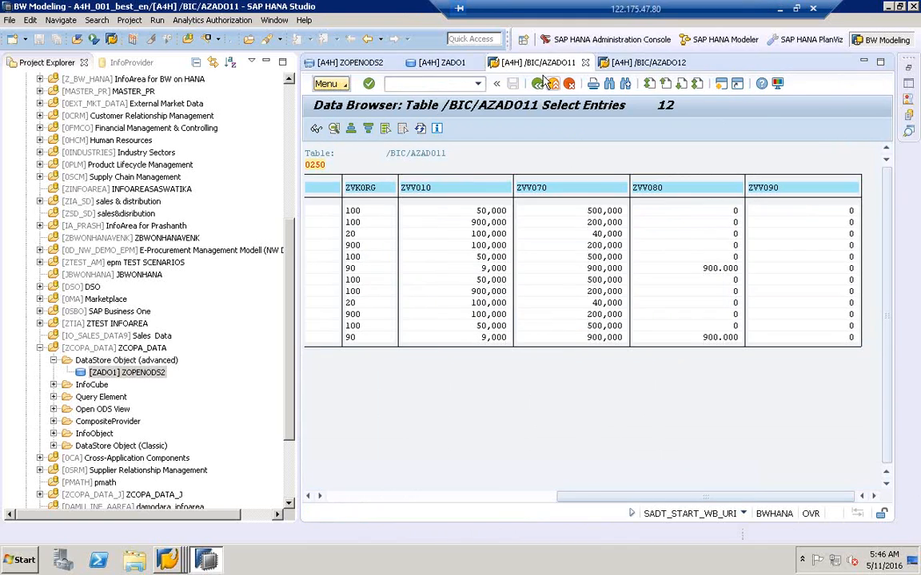
{"action": "left_click", "coordinate": [367, 42]}
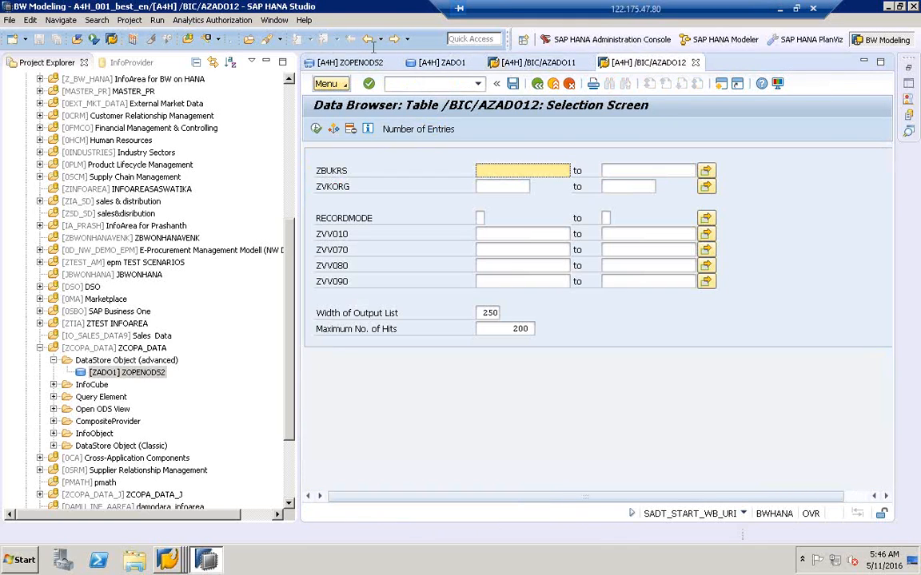
Return to the DDIC information of ZADO1 and open the definition of the reporting view /BIC/AZADO17.
{"action": "left_click", "coordinate": [438, 64]}
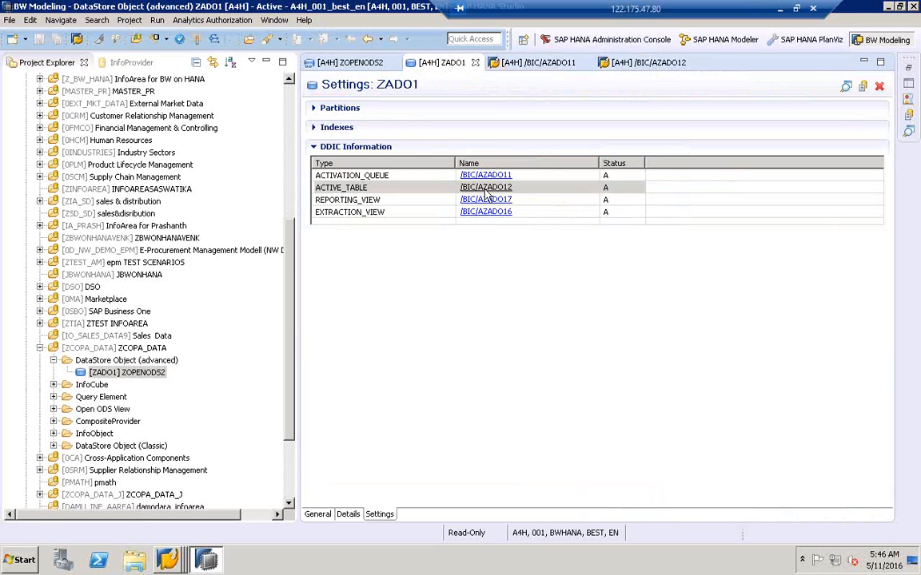
{"action": "left_click", "coordinate": [355, 200]}
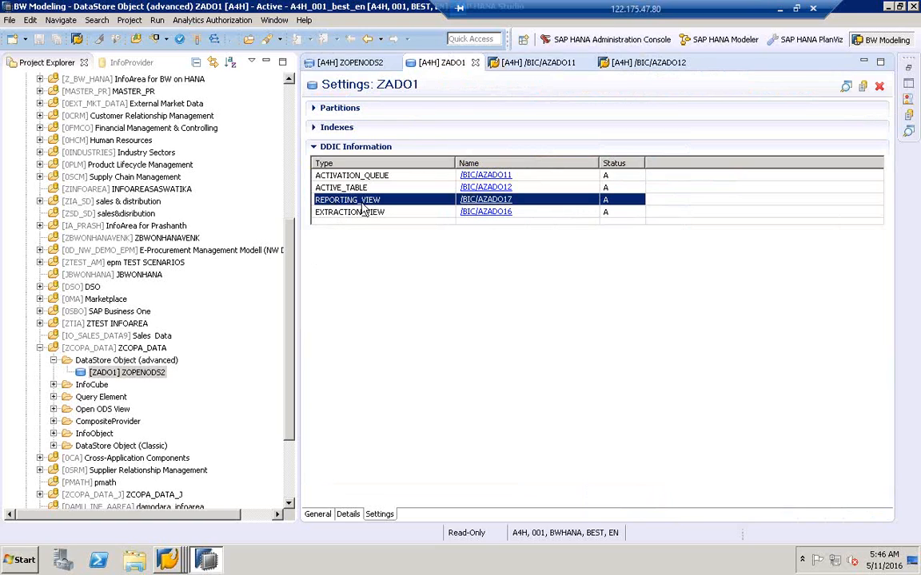
{"action": "left_click", "coordinate": [373, 213]}
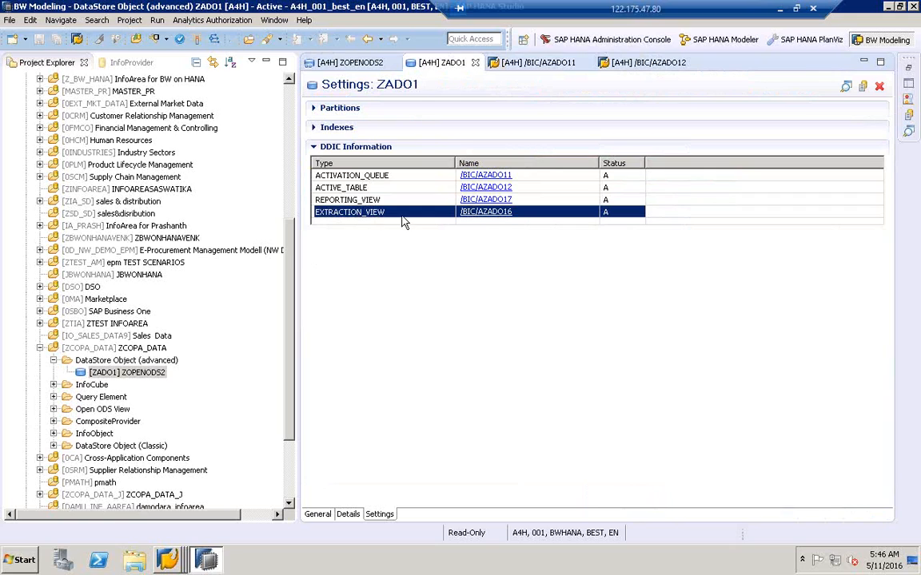
{"action": "left_click", "coordinate": [460, 200]}
{"action": "left_click", "coordinate": [504, 201]}
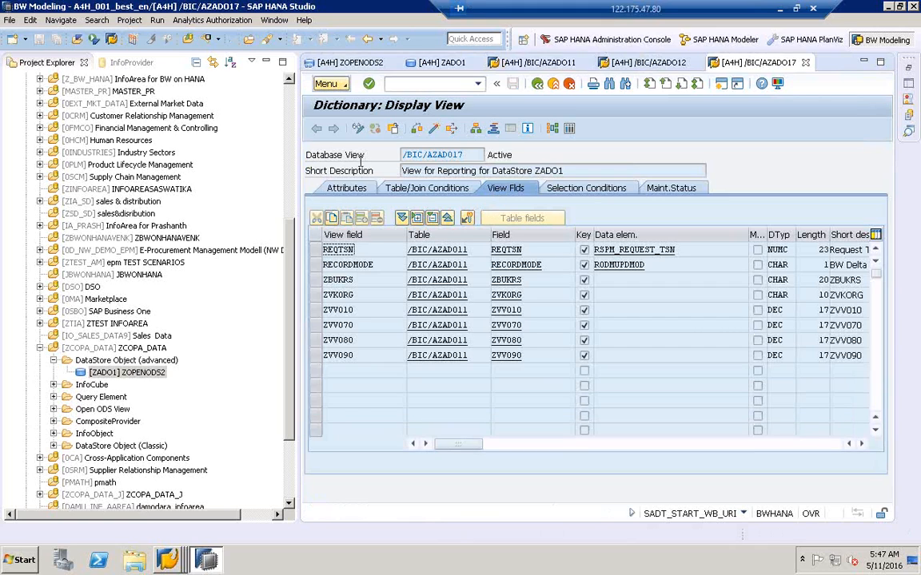
Return to the definition of the active table /BIC/AZADO12 and compare it with the reporting view /BIC/AZADO17.
{"action": "left_click", "coordinate": [639, 63]}
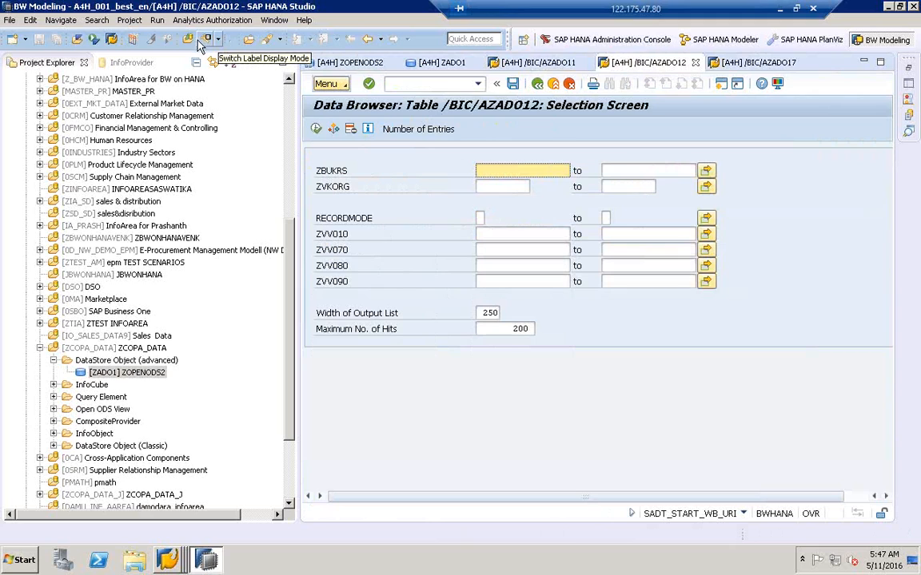
{"action": "left_click", "coordinate": [368, 40]}
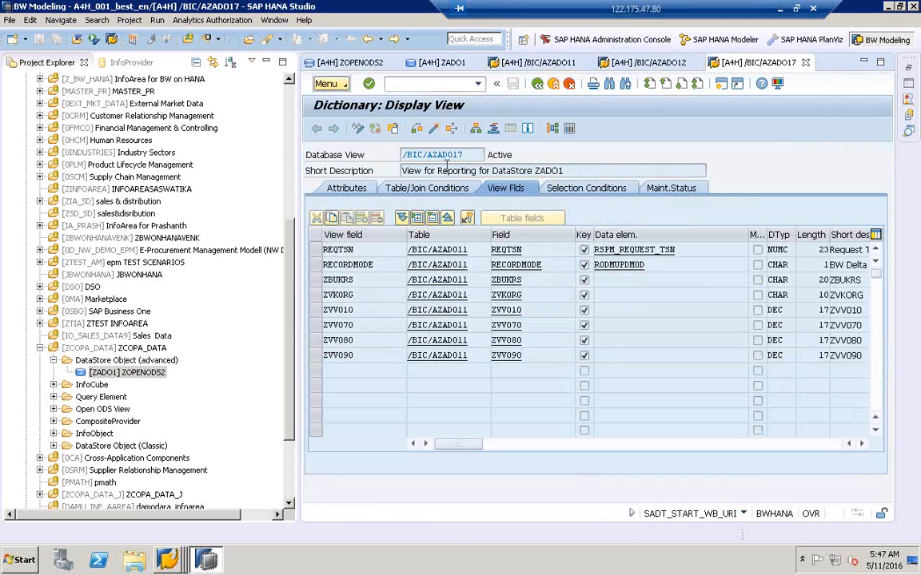
{"action": "left_click", "coordinate": [631, 62]}
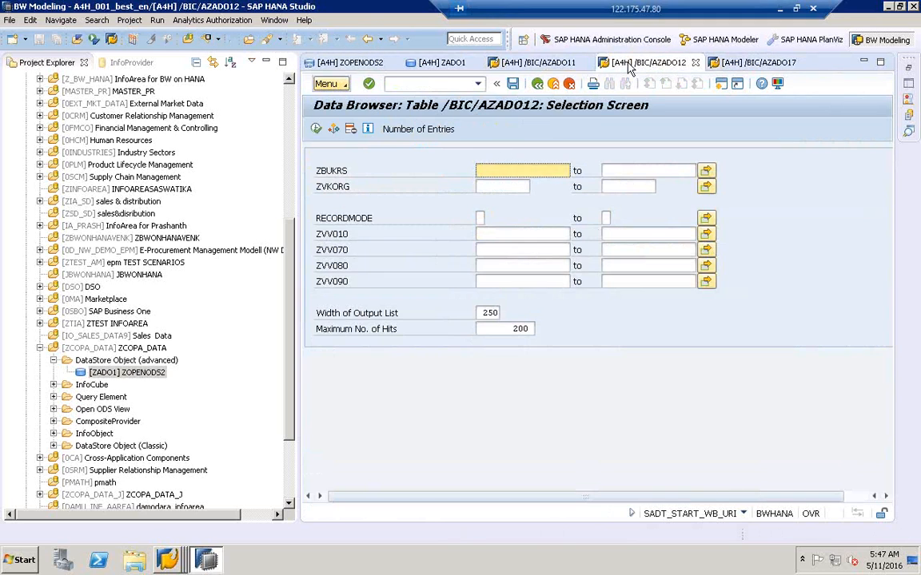
{"action": "left_click", "coordinate": [537, 83]}
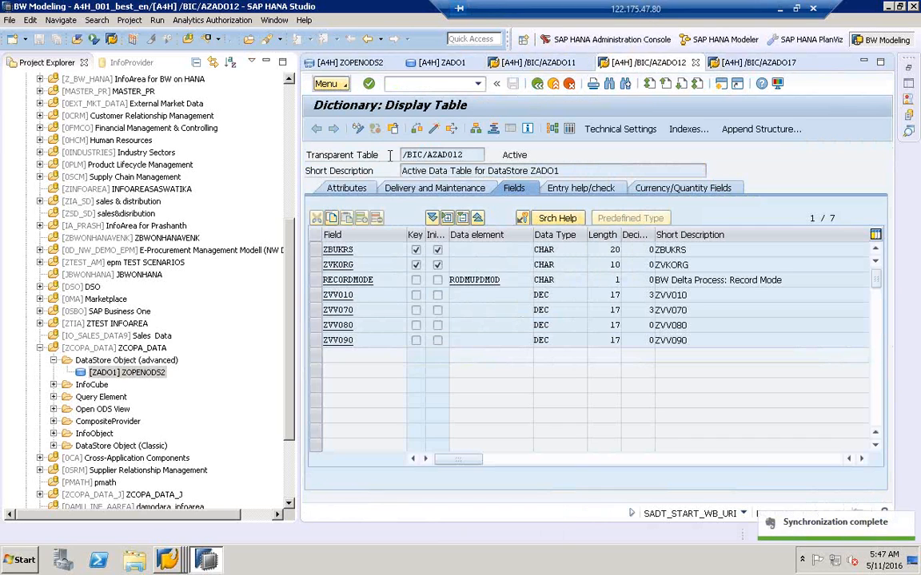
Display the contents of the reporting view /BIC/AZADO17 without selection restrictions.
{"action": "left_click", "coordinate": [720, 62]}
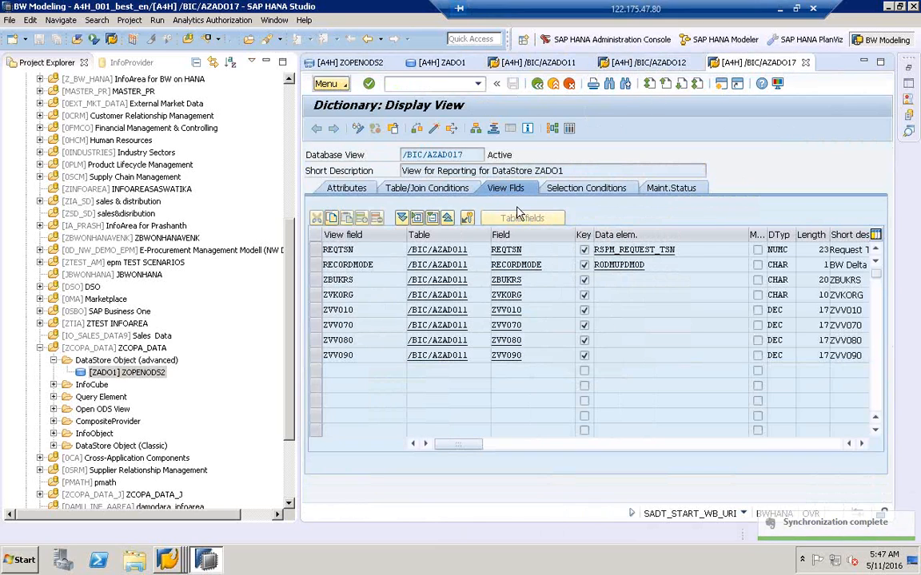
{"action": "left_click", "coordinate": [571, 130]}
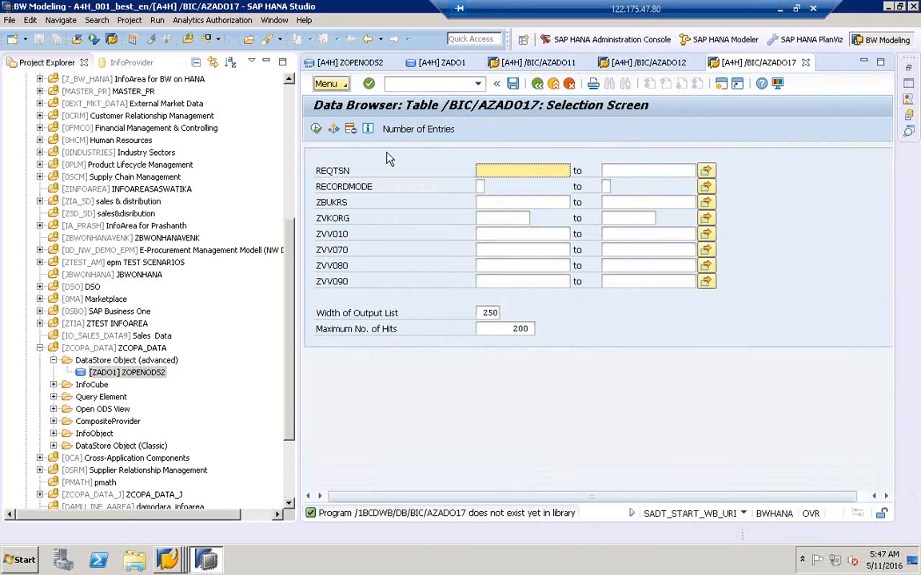
{"action": "left_click", "coordinate": [316, 129]}
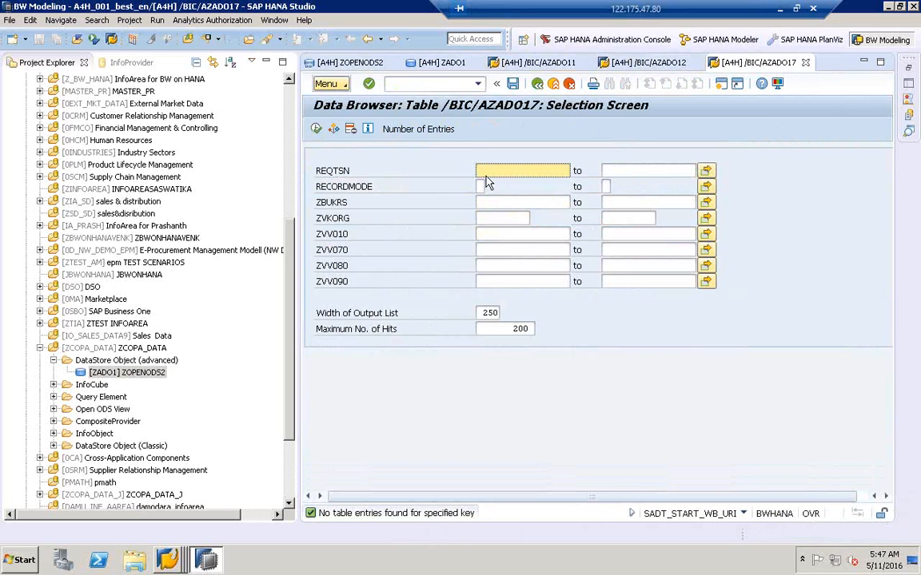
Return to the DDIC information of ZADO1 and open the definition of the extraction view /BIC/AZADO16.
{"action": "left_click", "coordinate": [436, 66]}
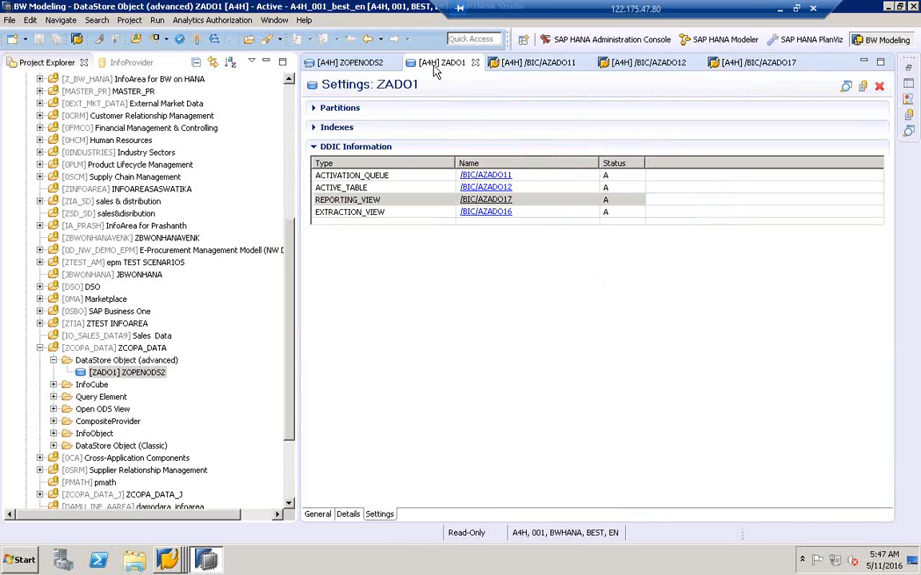
{"action": "left_click", "coordinate": [486, 216]}
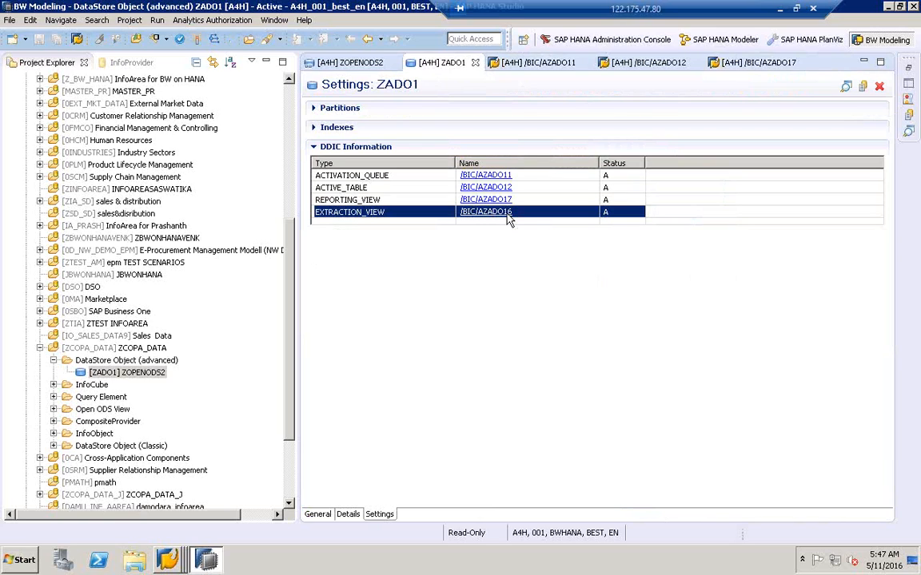
{"action": "left_click", "coordinate": [508, 220]}
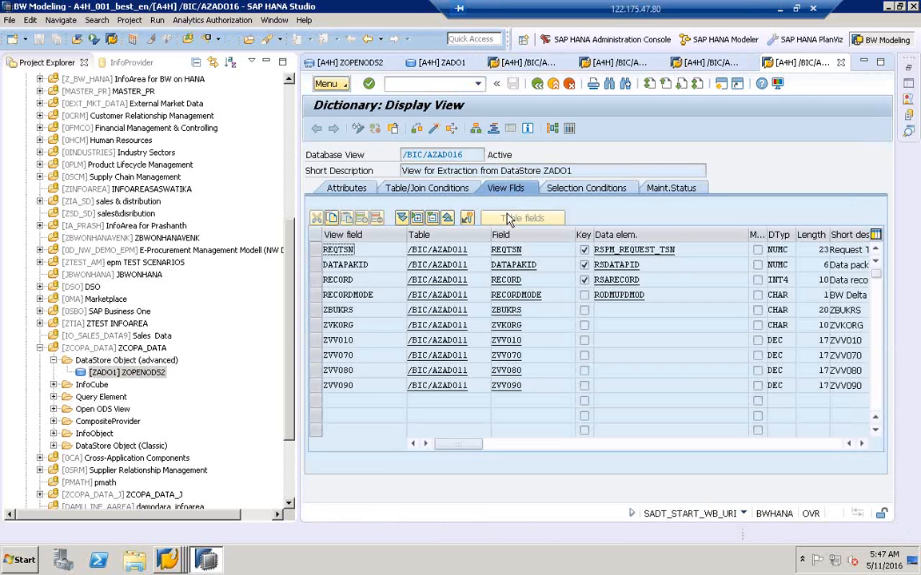
Display the contents of /BIC/AZADO16 without selection restrictions and examine the record numbers of each request and the key figure columns.
{"action": "left_click", "coordinate": [569, 128]}
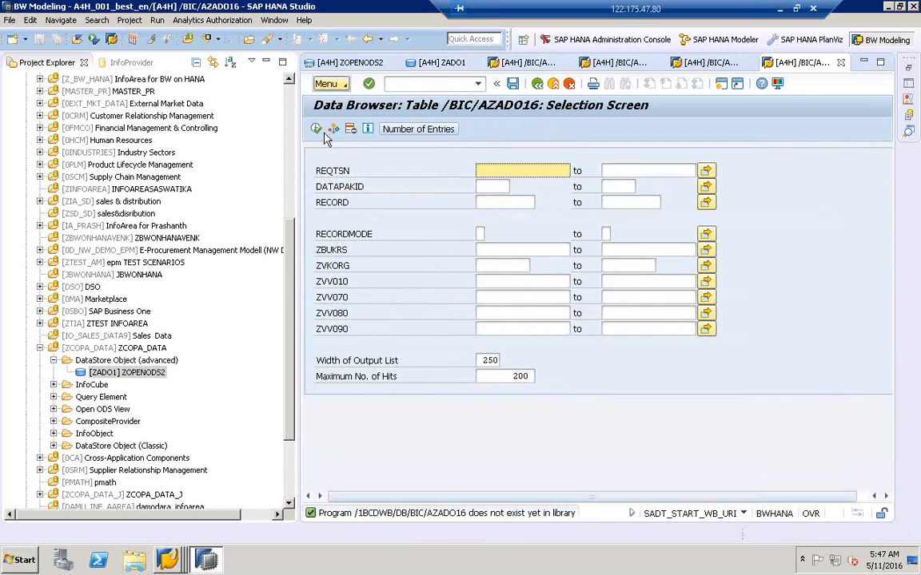
{"action": "left_click", "coordinate": [316, 130]}
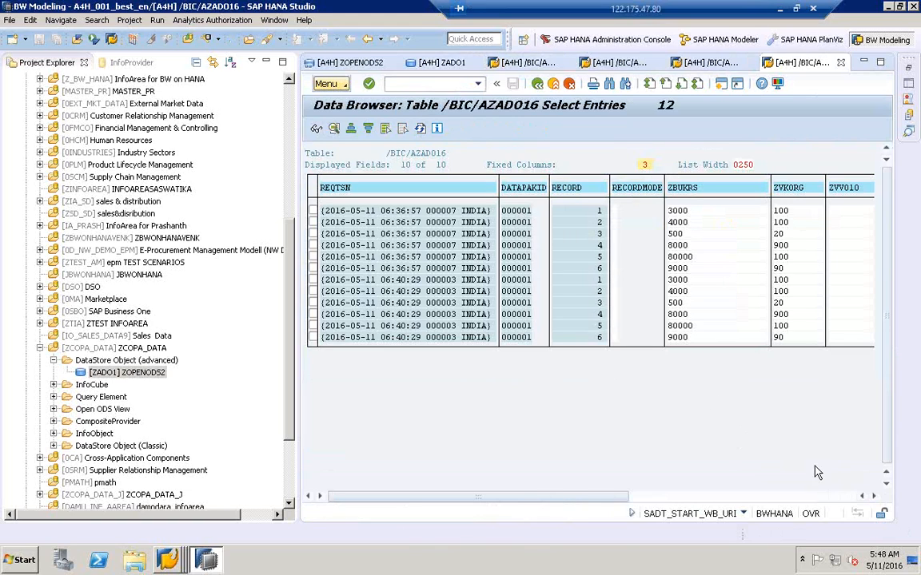
{"action": "left_click", "coordinate": [592, 211]}
{"action": "key", "text": "Down"}
{"action": "key", "text": "Down"}
{"action": "key", "text": "Down"}
{"action": "key", "text": "Down"}
{"action": "key", "text": "Down"}
{"action": "left_click", "coordinate": [601, 269]}
{"action": "left_click", "coordinate": [599, 337]}
{"action": "left_click", "coordinate": [848, 497]}
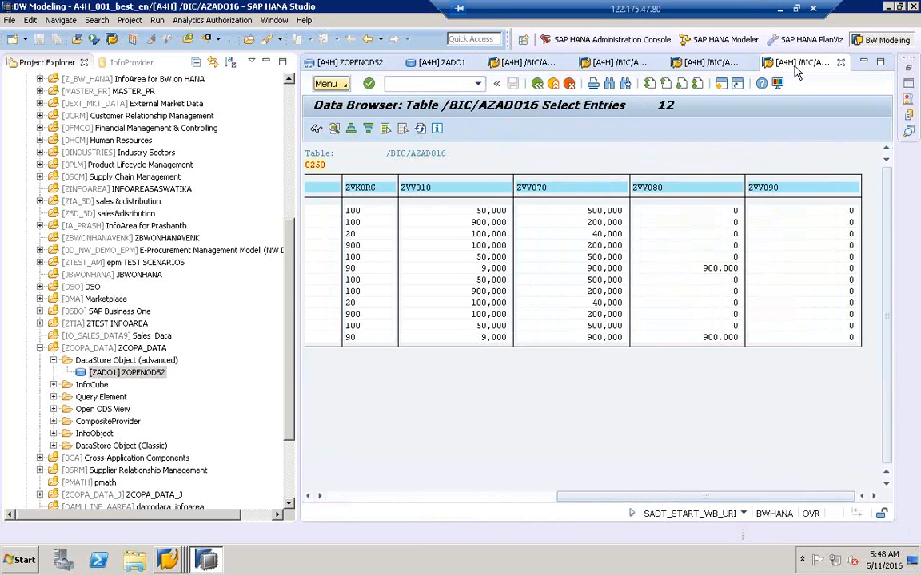
Compare the extraction view's entries with the reporting view /BIC/AZADO17, the activation queue table /BIC/AZADO11 and the active table /BIC/AZADO12.
{"action": "left_click", "coordinate": [717, 64]}
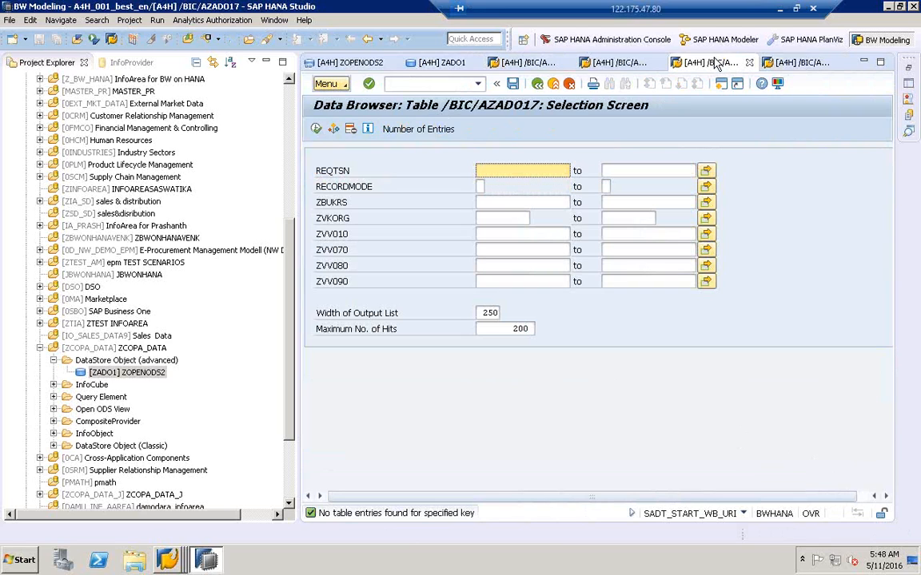
{"action": "left_click", "coordinate": [520, 63]}
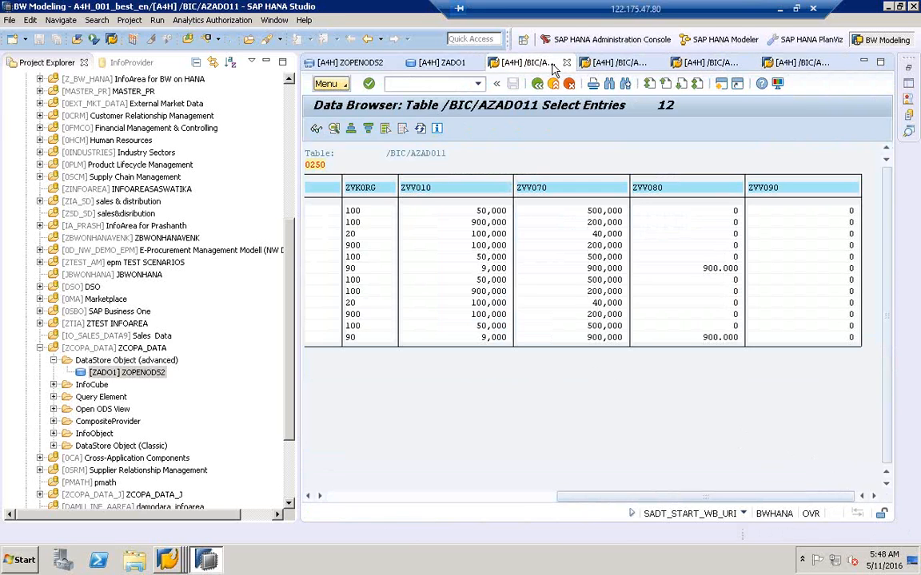
{"action": "left_click", "coordinate": [621, 69]}
{"action": "left_click", "coordinate": [693, 71]}
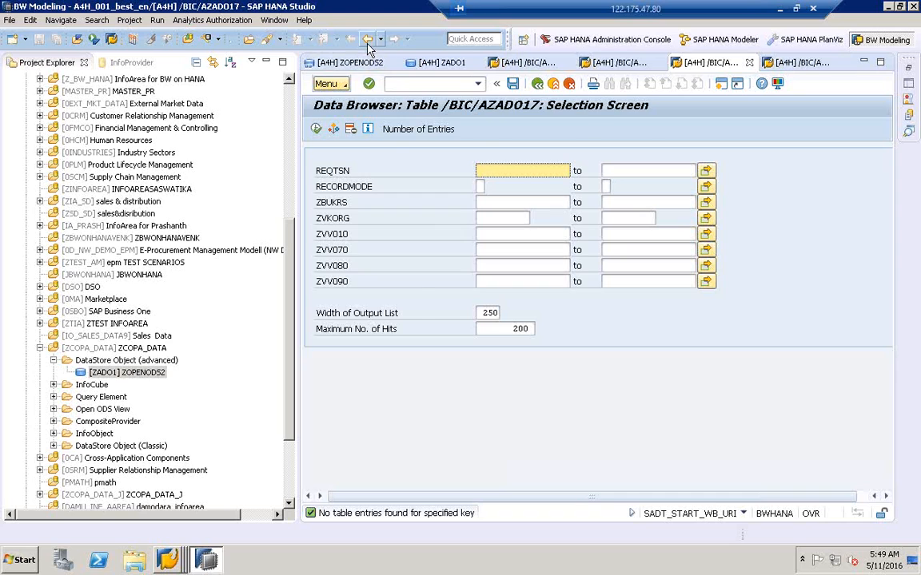
{"action": "key", "text": "ctrl+Page_Up"}
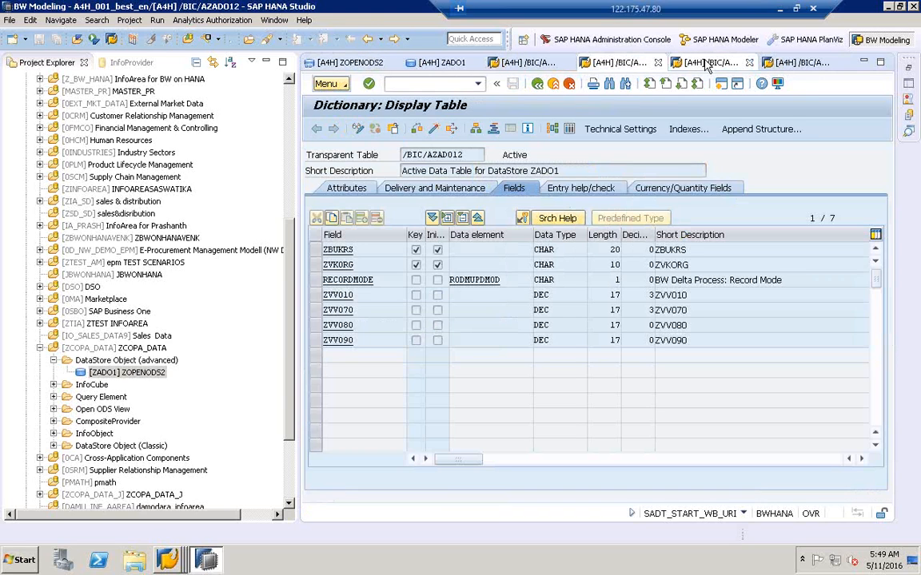
{"action": "key", "text": "ctrl+Page_Down"}
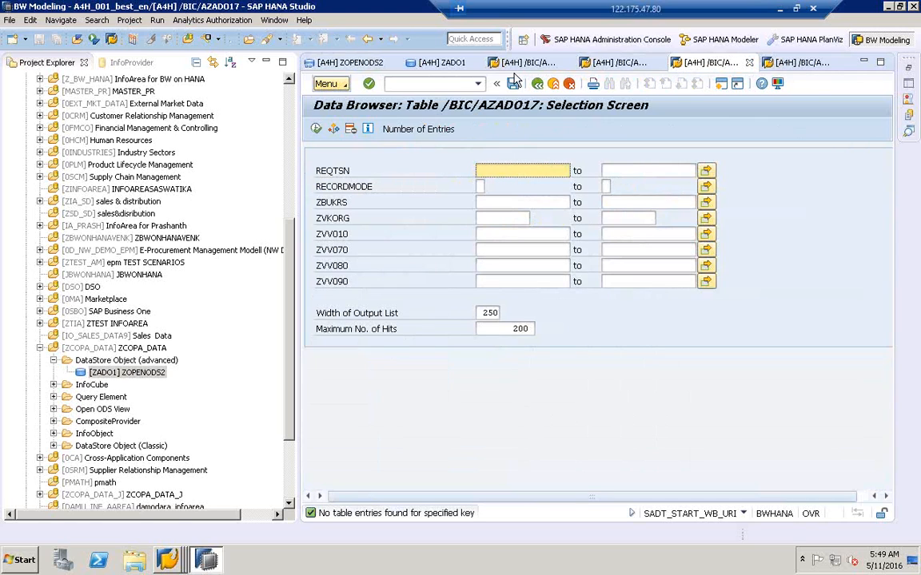
Return to the definition of the reporting view /BIC/AZADO17 and copy its database view name.
{"action": "left_click", "coordinate": [537, 85]}
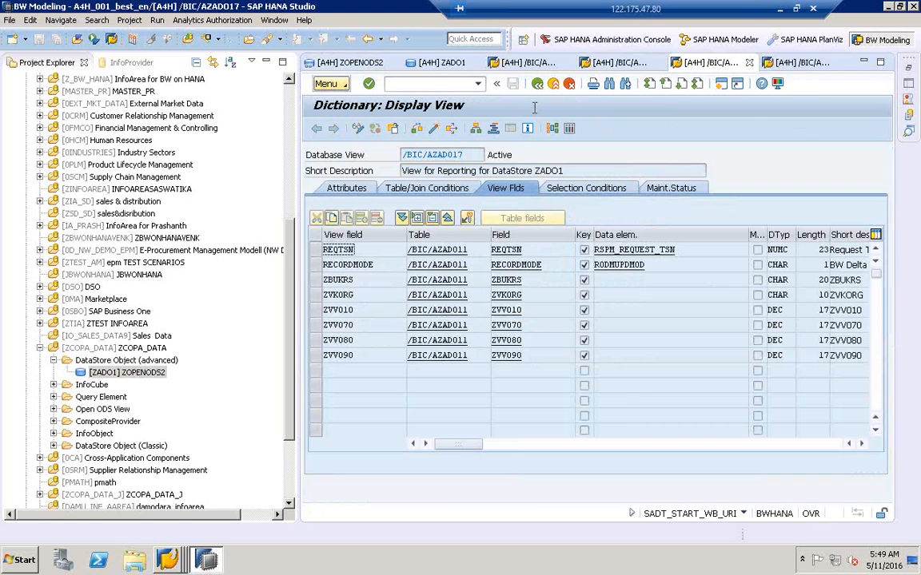
{"action": "left_click_drag", "start_coordinate": [464, 154], "coordinate": [377, 152]}
{"action": "key", "text": "ctrl+c"}
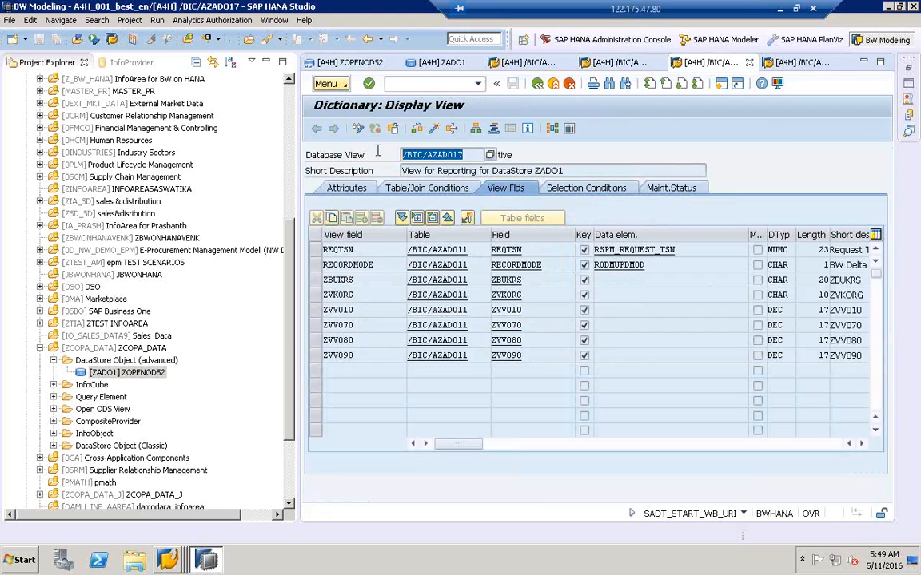
{"action": "left_click", "coordinate": [457, 159]}
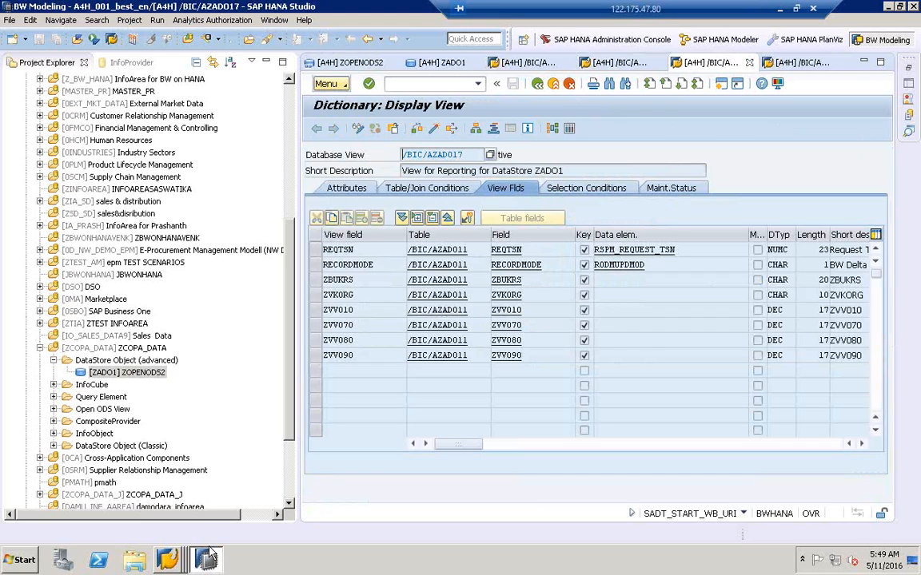
Switch to the SAP HANA Modeler perspective, widen the system tree and expand the SAPABAP1 schema in the HDB catalog.
{"action": "left_click", "coordinate": [709, 41]}
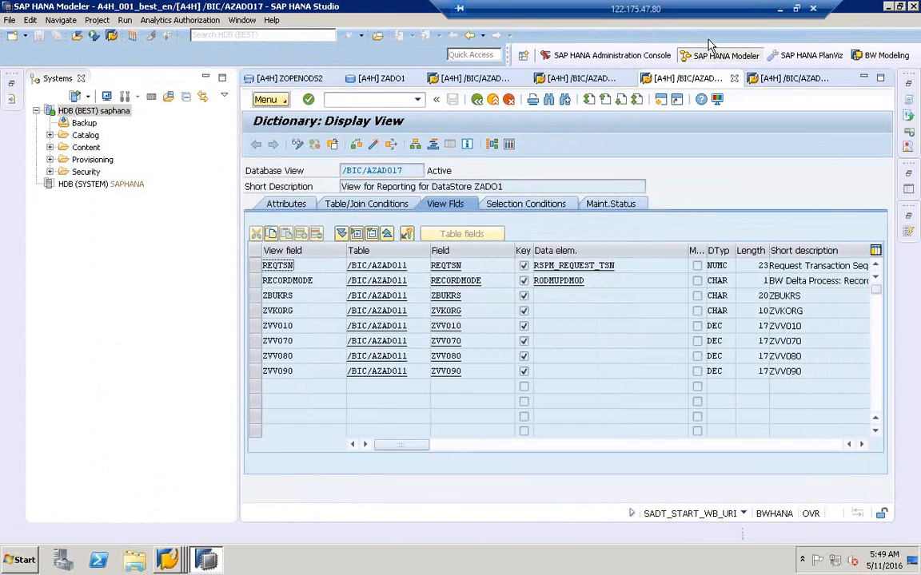
{"action": "left_click_drag", "start_coordinate": [233, 173], "coordinate": [336, 148]}
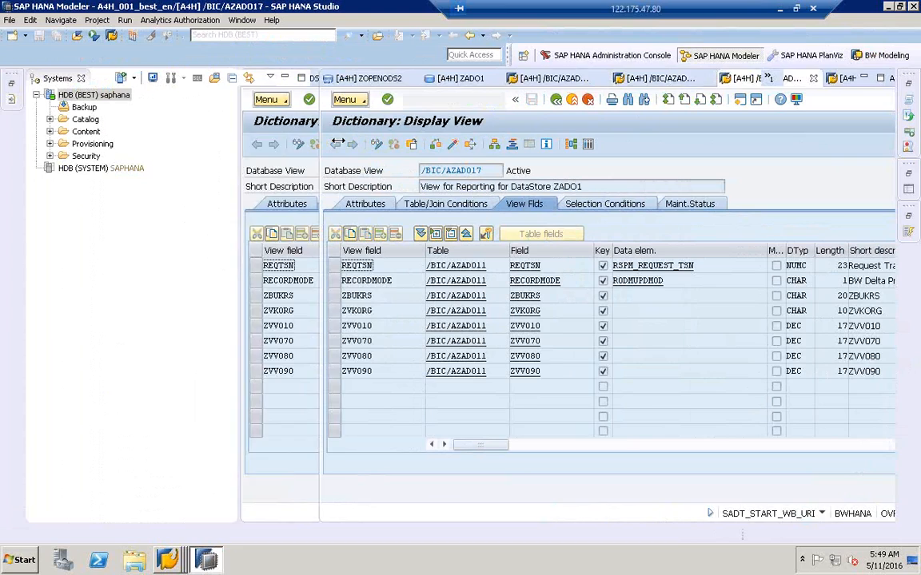
{"action": "left_click", "coordinate": [50, 120]}
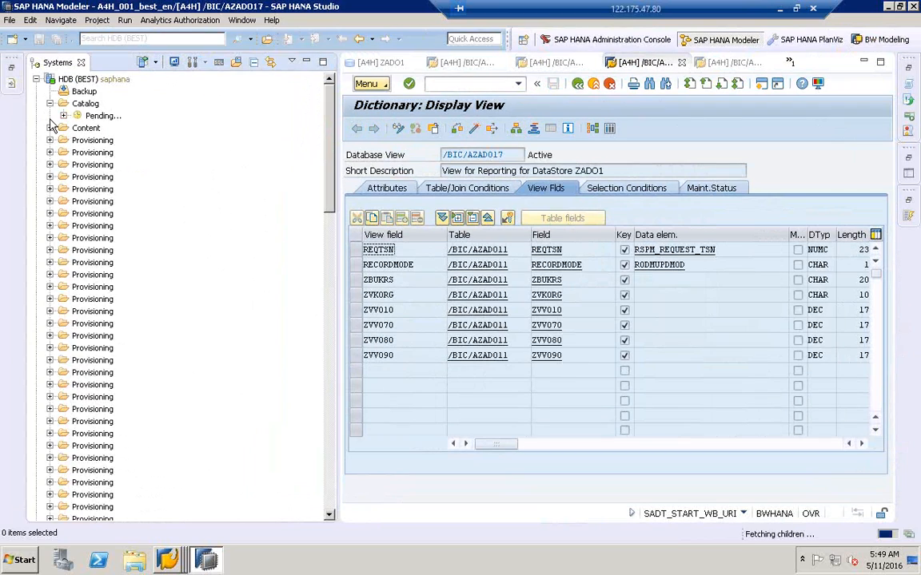
{"action": "left_click", "coordinate": [92, 141]}
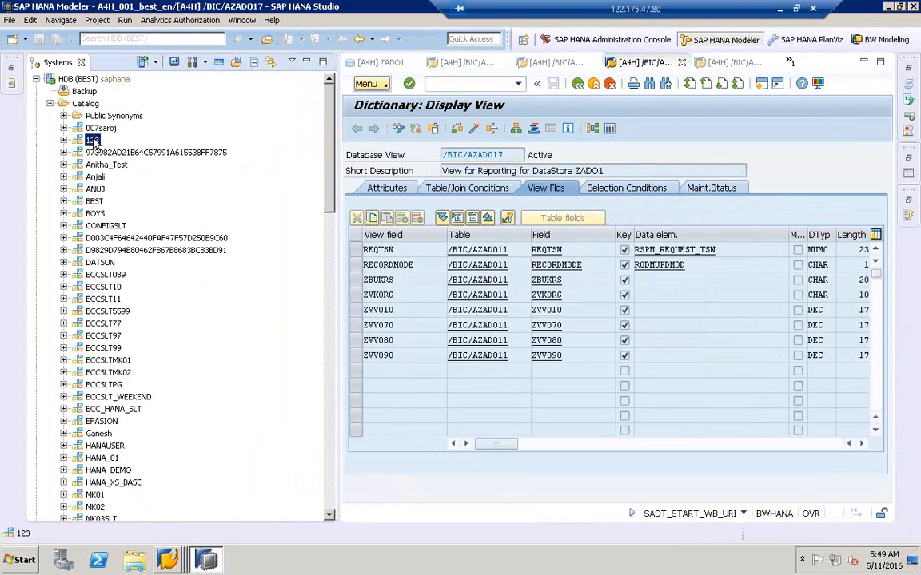
{"action": "key", "text": "s"}
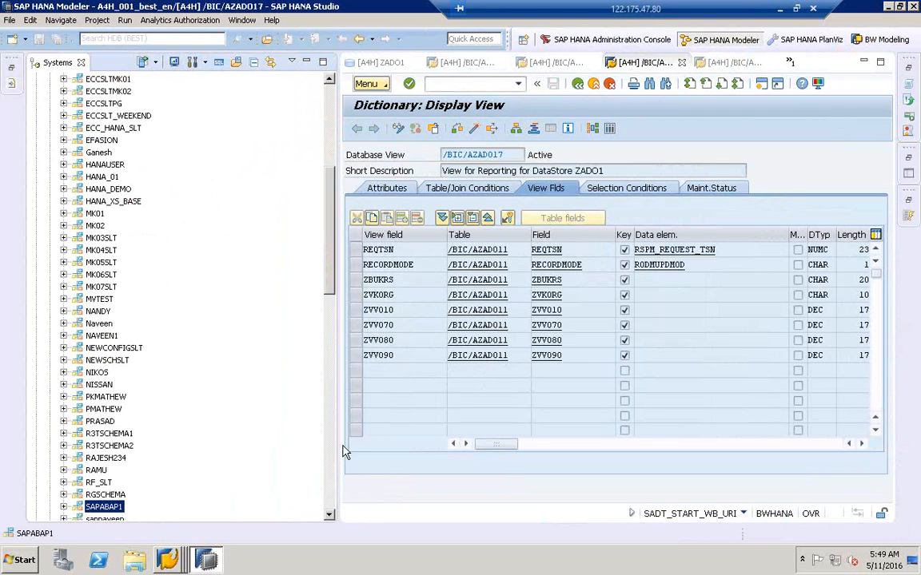
{"action": "left_click", "coordinate": [329, 516]}
{"action": "left_click", "coordinate": [330, 516]}
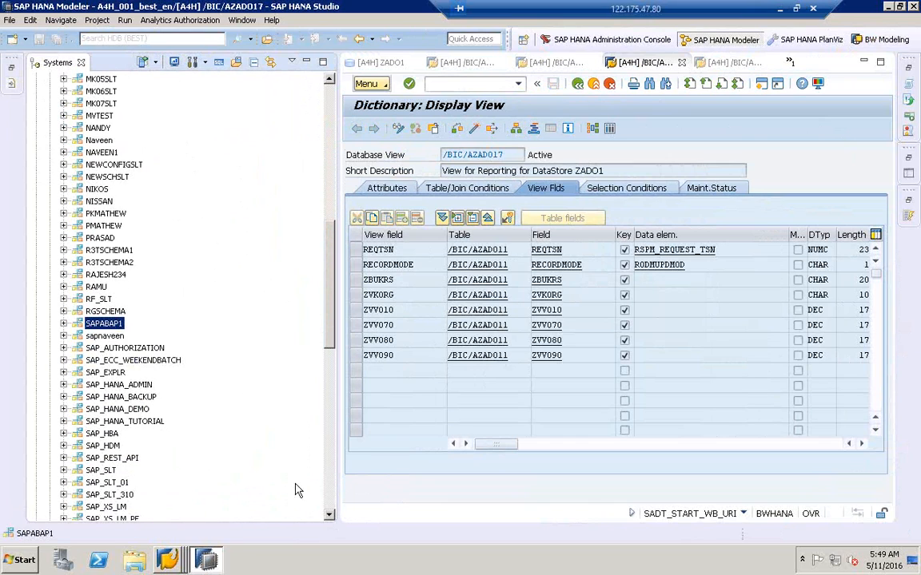
{"action": "left_click", "coordinate": [328, 516]}
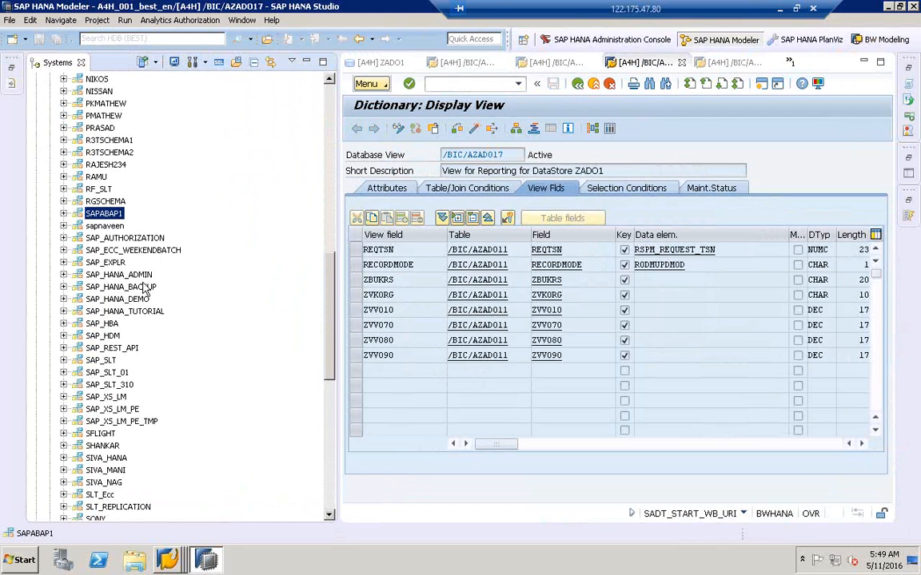
{"action": "left_click", "coordinate": [63, 213]}
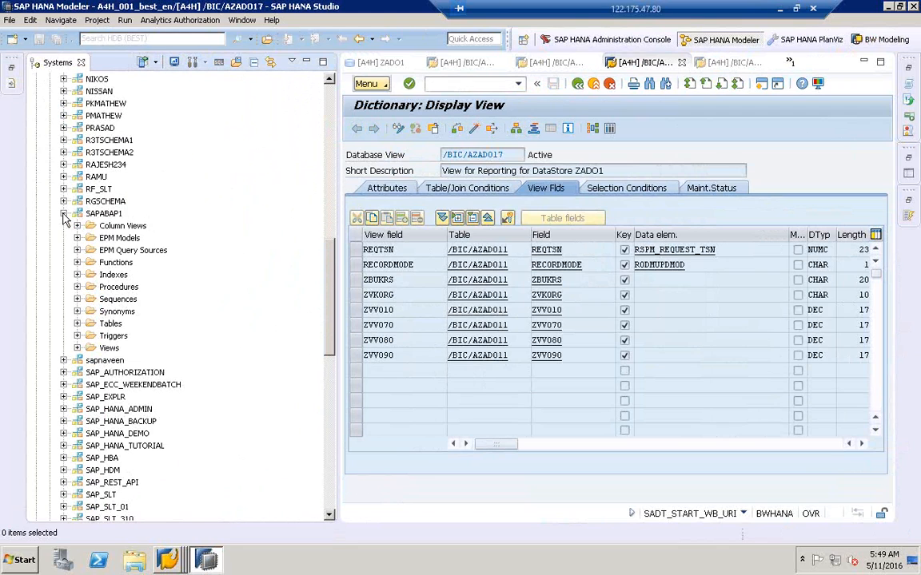
Find /BIC/AZADO17 within the SAPABAP1 schema and open it showing its definition instead of its content.
{"action": "right_click", "coordinate": [111, 217]}
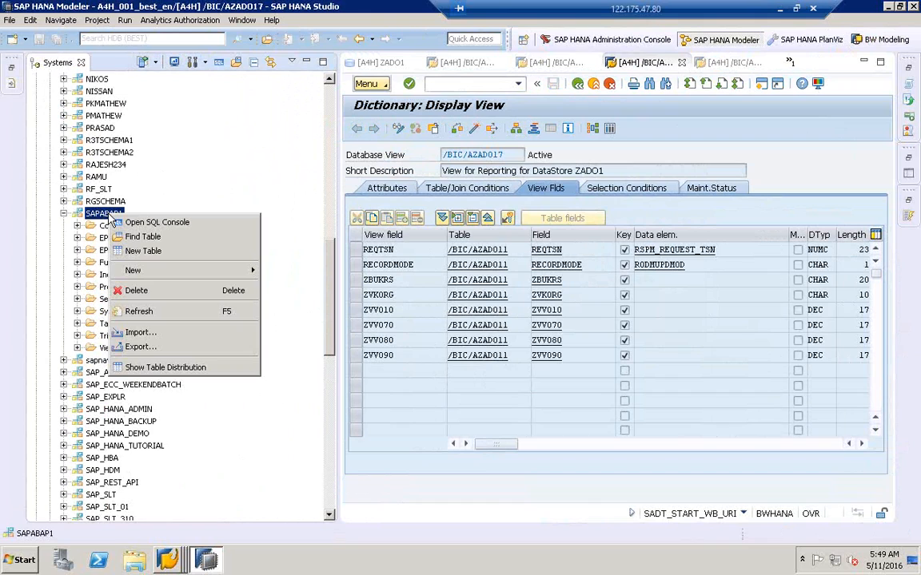
{"action": "left_click", "coordinate": [148, 238]}
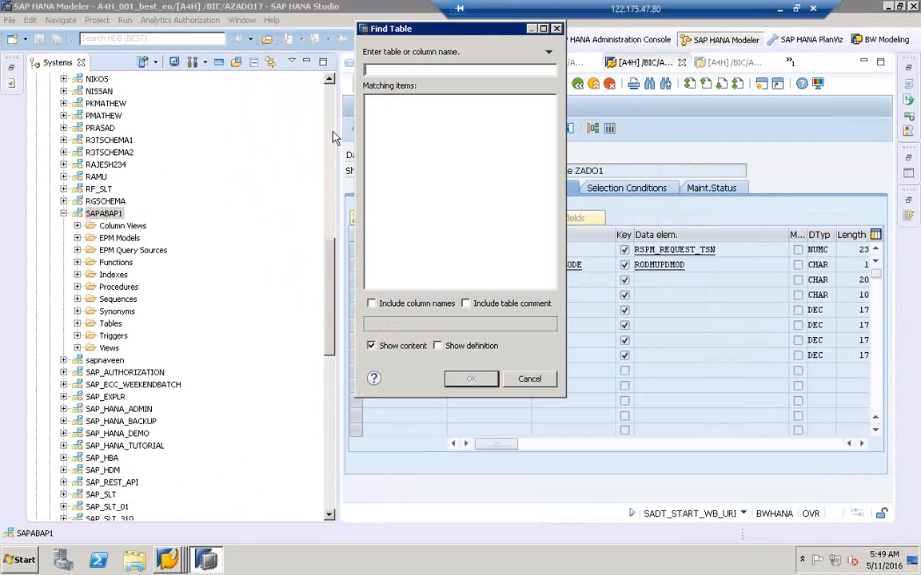
{"action": "key", "text": "ctrl+v"}
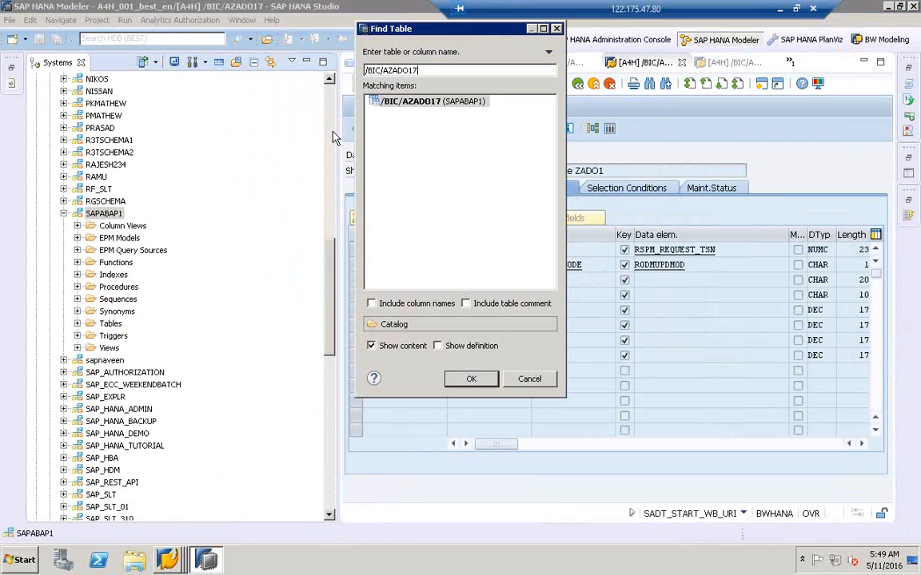
{"action": "left_click", "coordinate": [416, 104]}
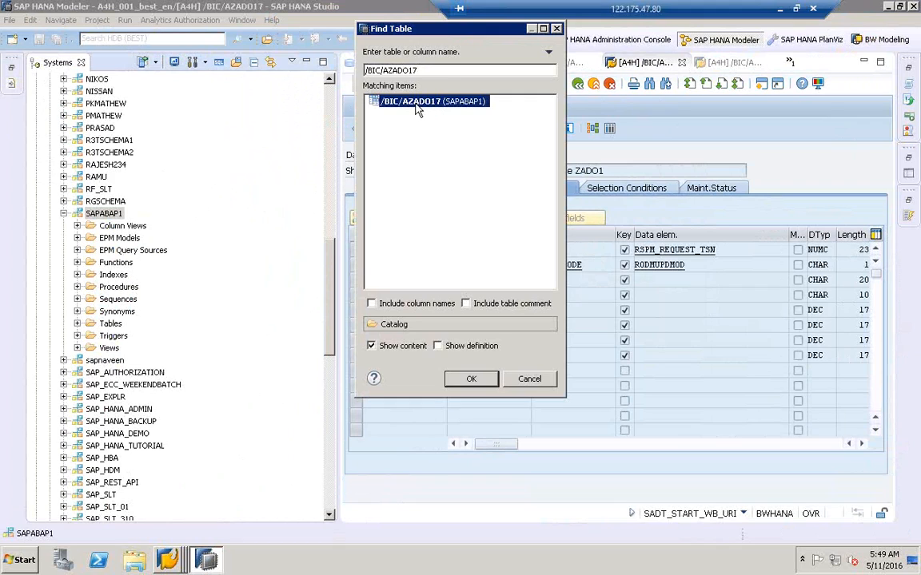
{"action": "left_click", "coordinate": [370, 347]}
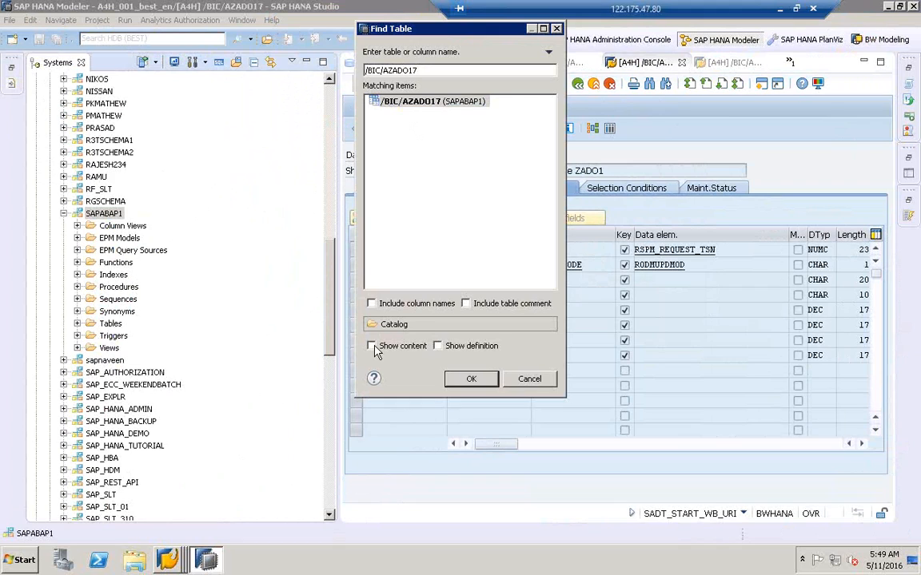
{"action": "left_click", "coordinate": [438, 346]}
{"action": "left_click", "coordinate": [476, 382]}
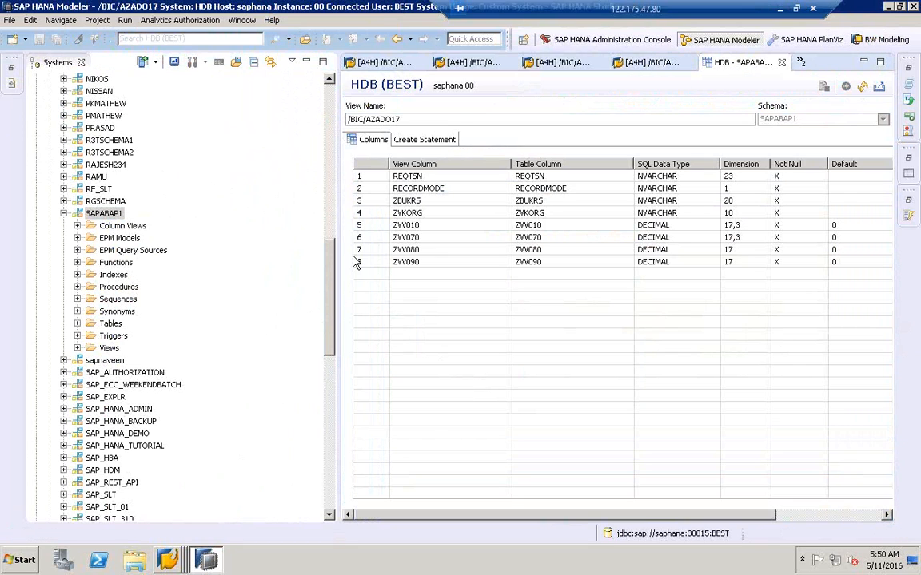
Return to the dictionary definition of the active data table for ZADO1 and copy its name, /BIC/AZADO12.
{"action": "left_click_drag", "start_coordinate": [337, 225], "coordinate": [289, 224]}
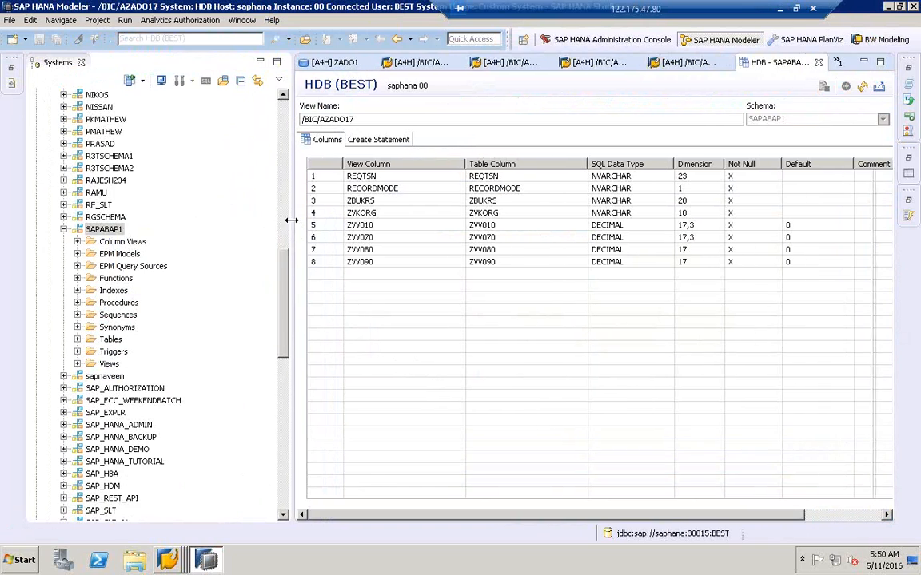
{"action": "left_click_drag", "start_coordinate": [362, 119], "coordinate": [297, 120]}
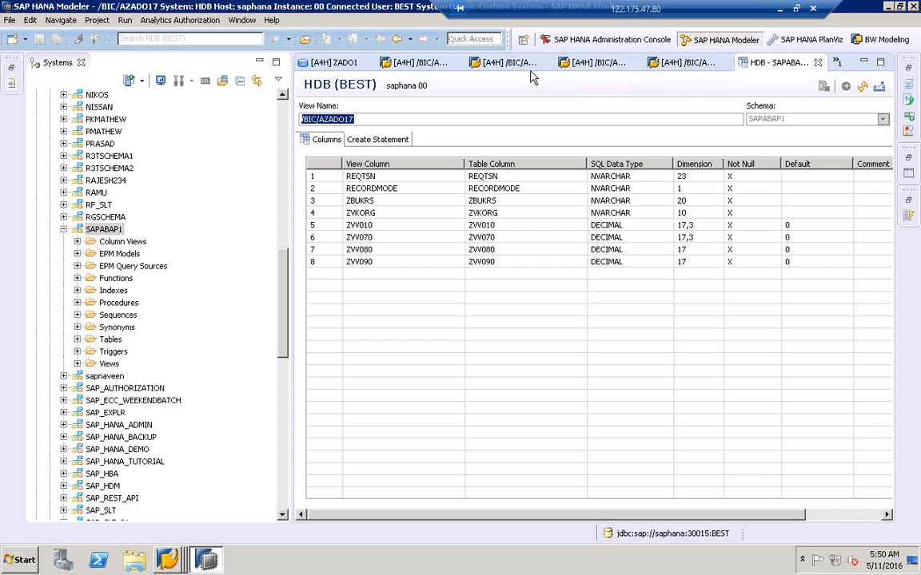
{"action": "left_click", "coordinate": [503, 63]}
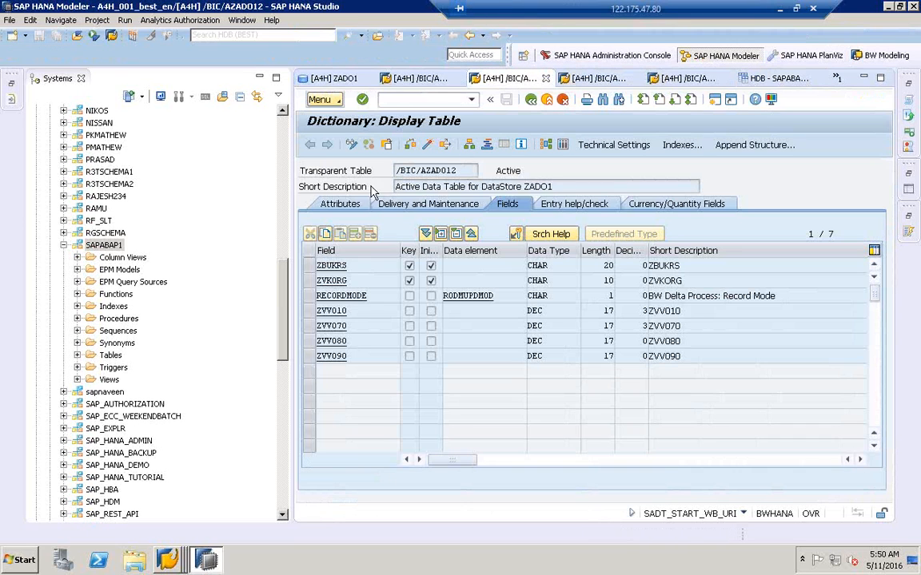
{"action": "left_click_drag", "start_coordinate": [467, 170], "coordinate": [372, 171]}
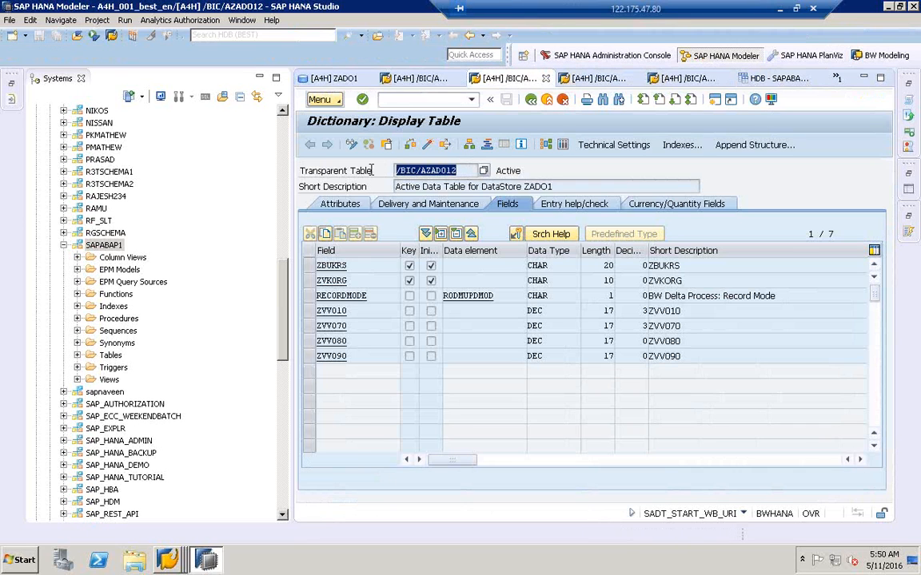
{"action": "key", "text": "ctrl+c"}
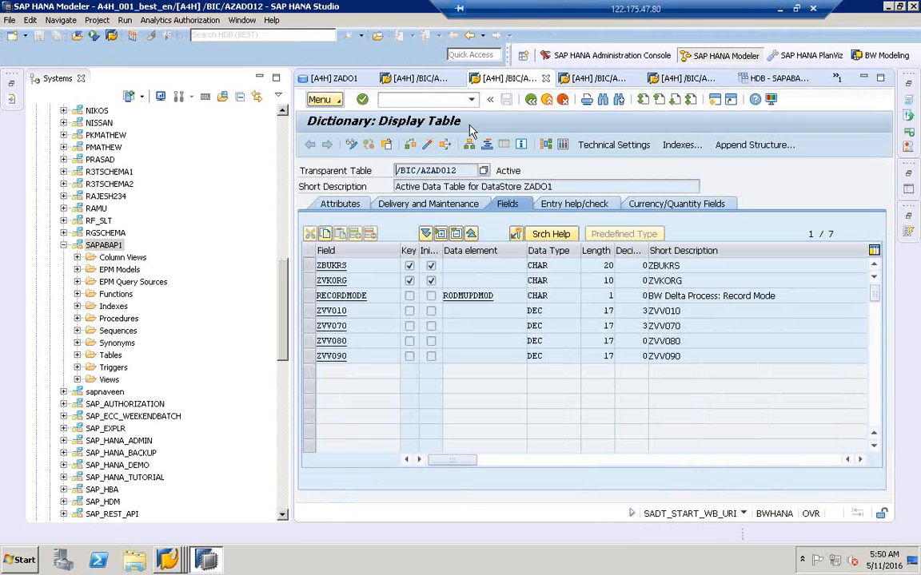
Find table /BIC/AZADO12 in the SAPABAP1 schema, open its definition without content, and widen the definition area.
{"action": "left_click", "coordinate": [104, 245]}
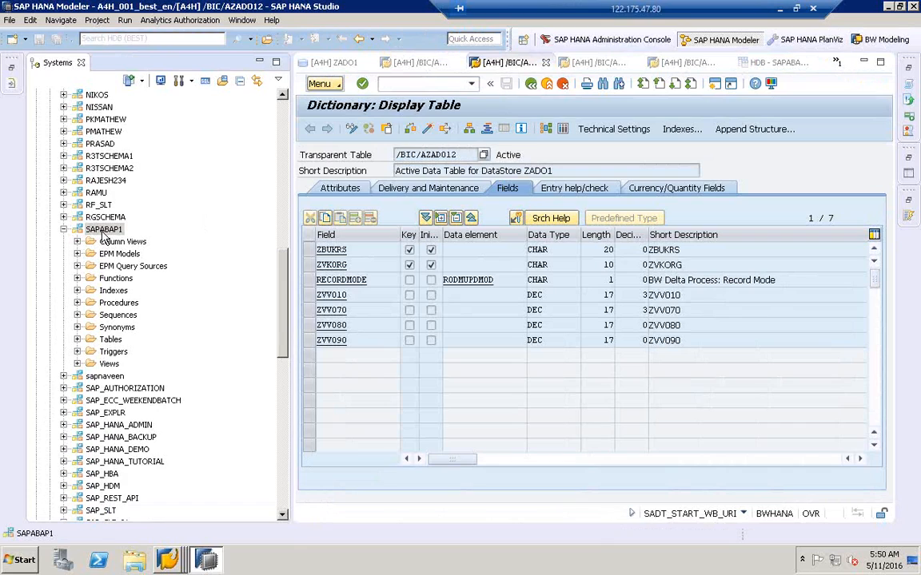
{"action": "right_click", "coordinate": [104, 232]}
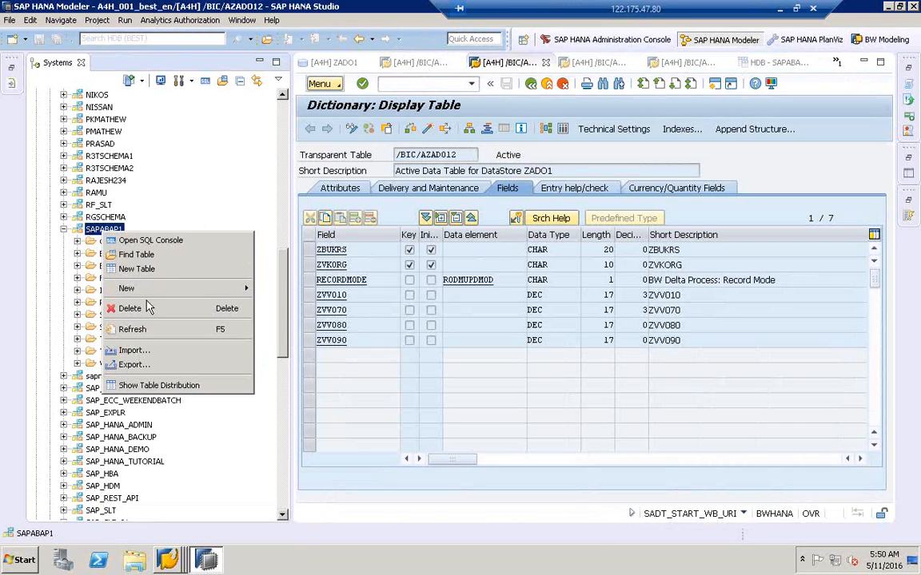
{"action": "left_click", "coordinate": [136, 254]}
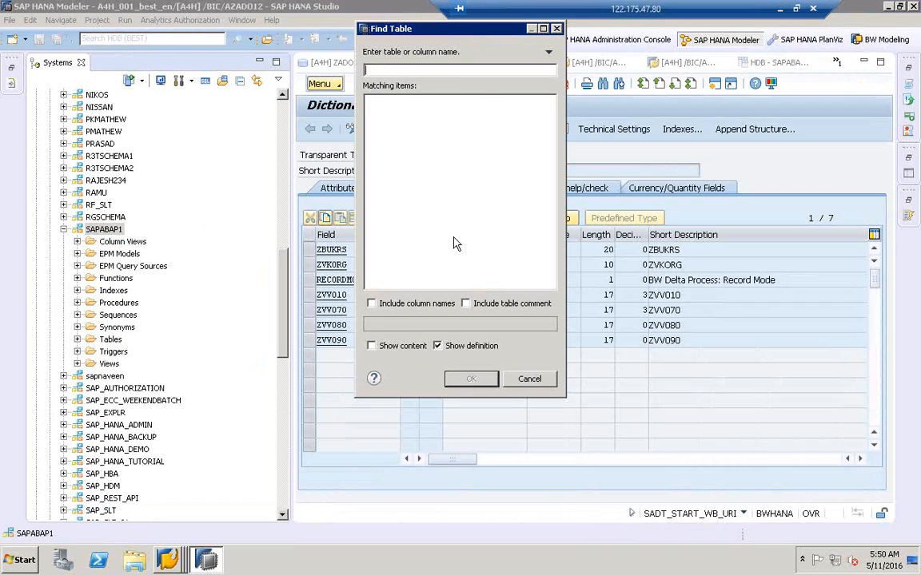
{"action": "key", "text": "ctrl+v"}
{"action": "left_click", "coordinate": [410, 107]}
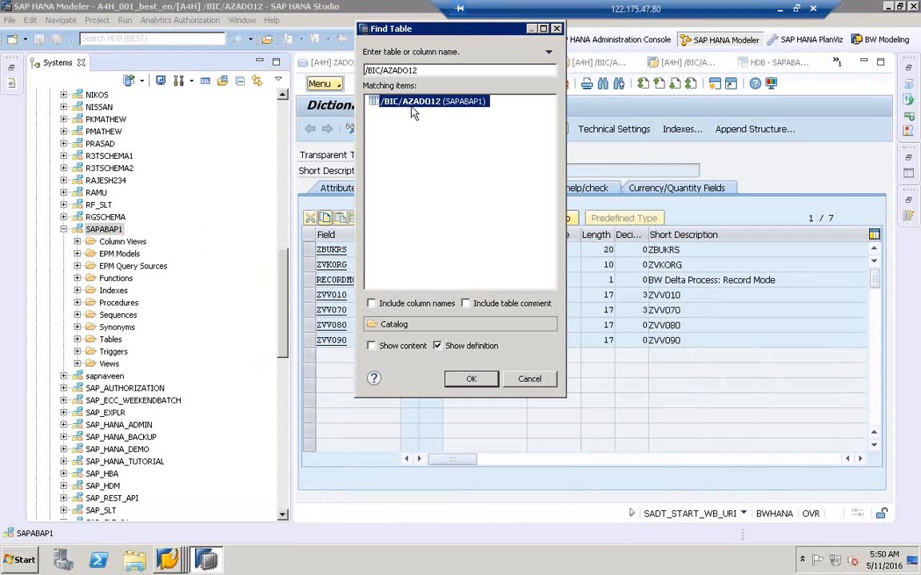
{"action": "left_click", "coordinate": [437, 347]}
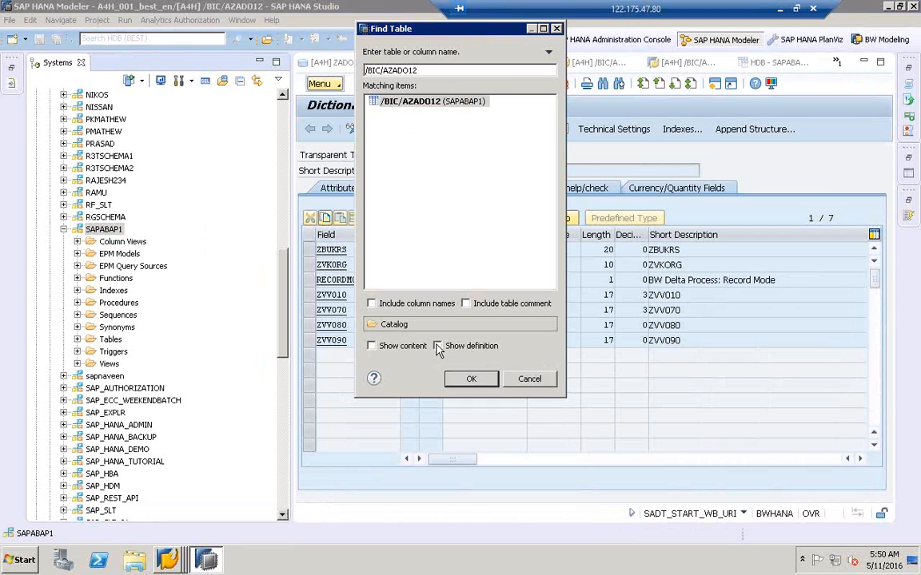
{"action": "left_click", "coordinate": [437, 346]}
{"action": "left_click", "coordinate": [472, 379]}
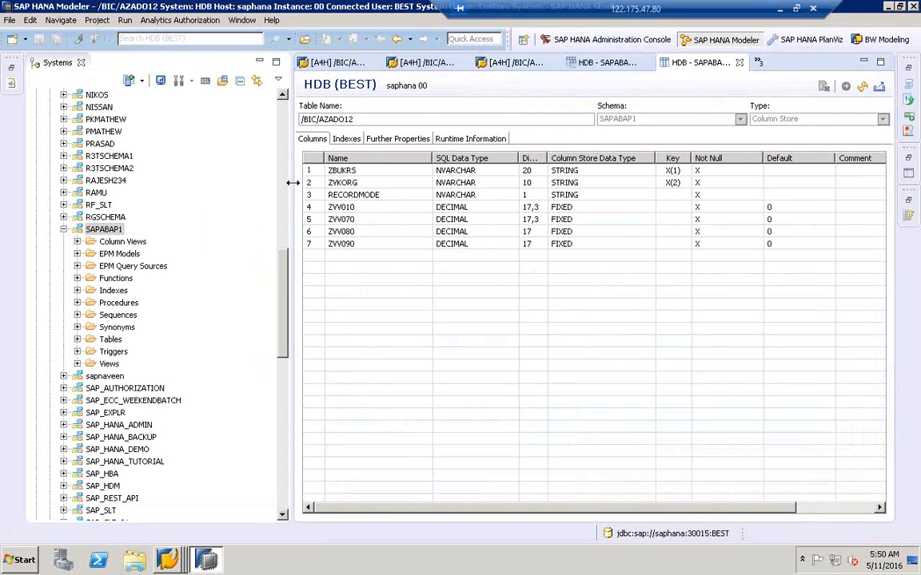
{"action": "left_click_drag", "start_coordinate": [292, 183], "coordinate": [233, 186]}
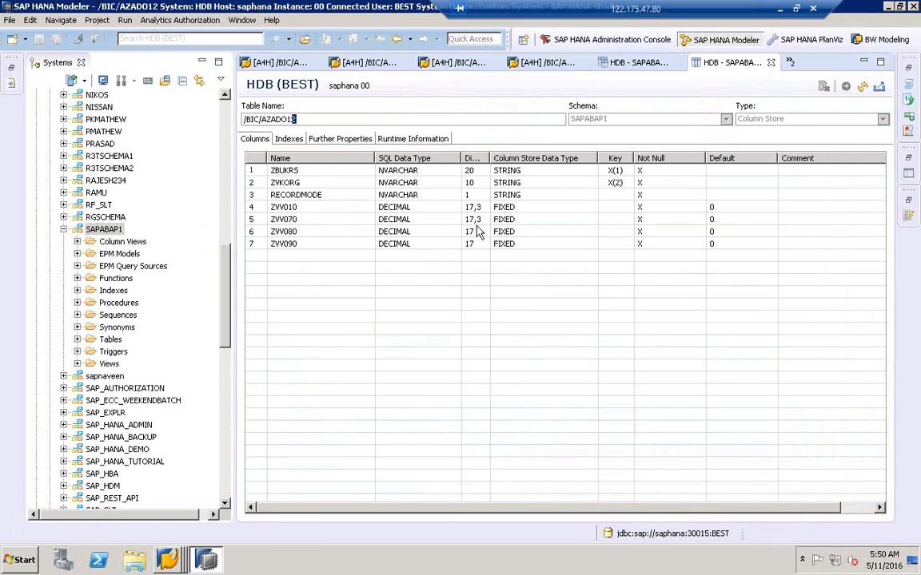
Examine the create statement of reporting view /BIC/AZADO17 and copy its source table name, /BIC/AZADO12.
{"action": "left_click", "coordinate": [605, 64]}
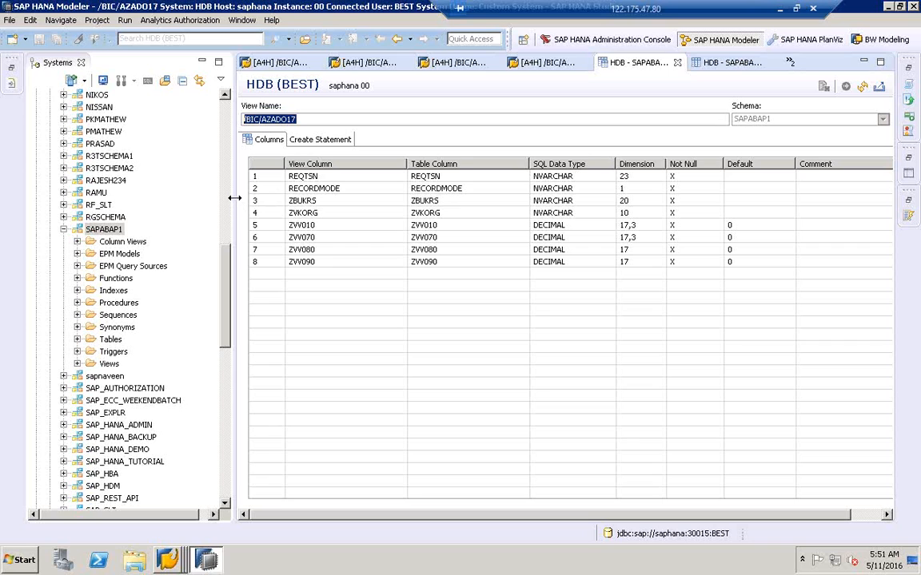
{"action": "left_click_drag", "start_coordinate": [234, 197], "coordinate": [278, 237]}
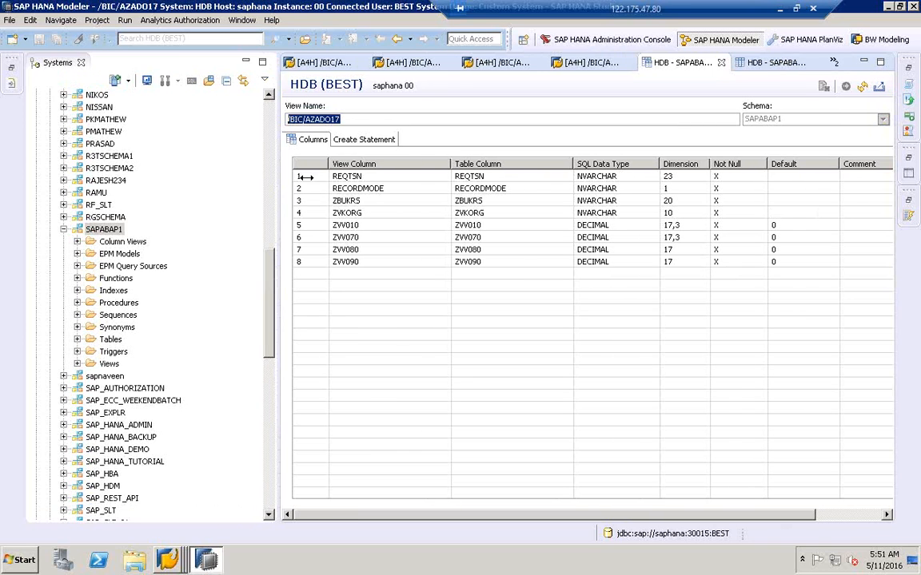
{"action": "left_click", "coordinate": [359, 142]}
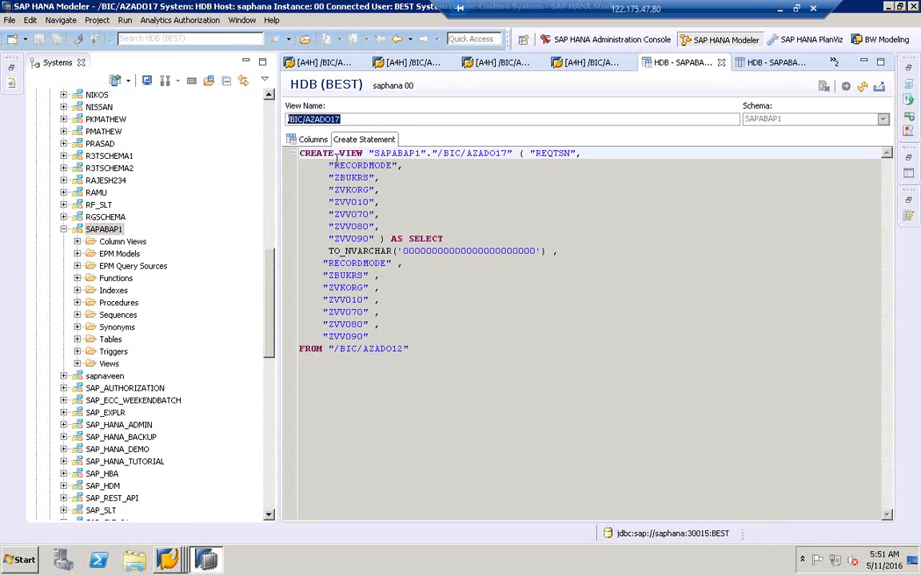
{"action": "left_click_drag", "start_coordinate": [302, 155], "coordinate": [586, 153]}
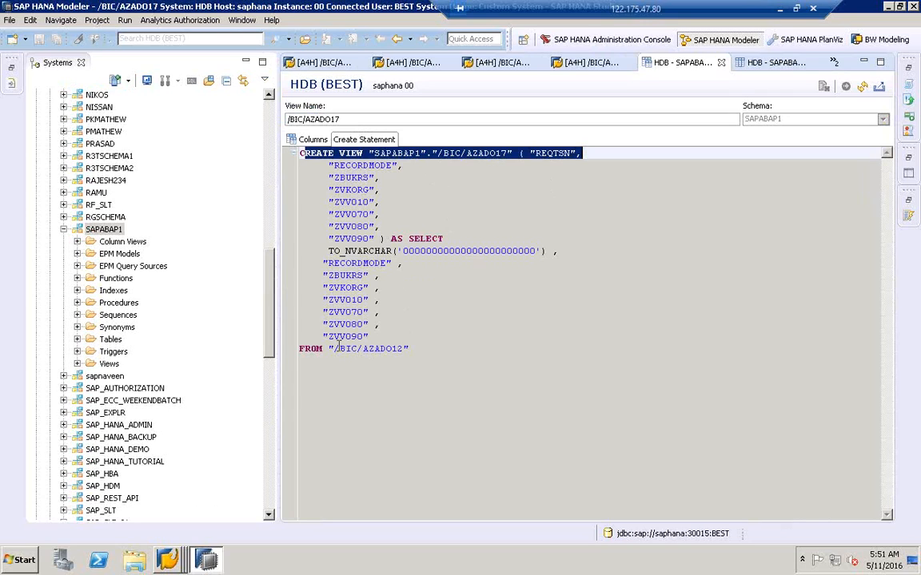
{"action": "left_click_drag", "start_coordinate": [334, 349], "coordinate": [404, 349]}
{"action": "key", "text": "ctrl+c"}
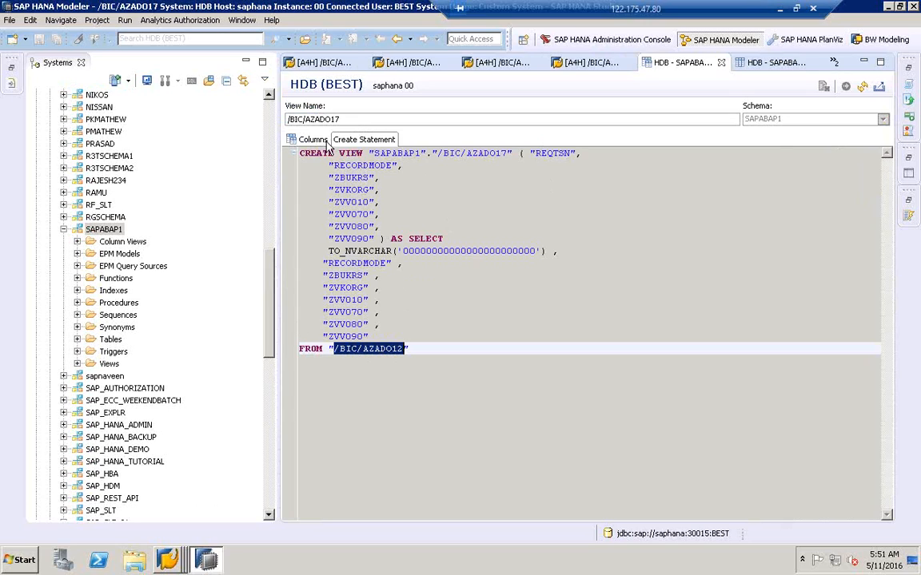
{"action": "left_click_drag", "start_coordinate": [344, 118], "coordinate": [266, 121]}
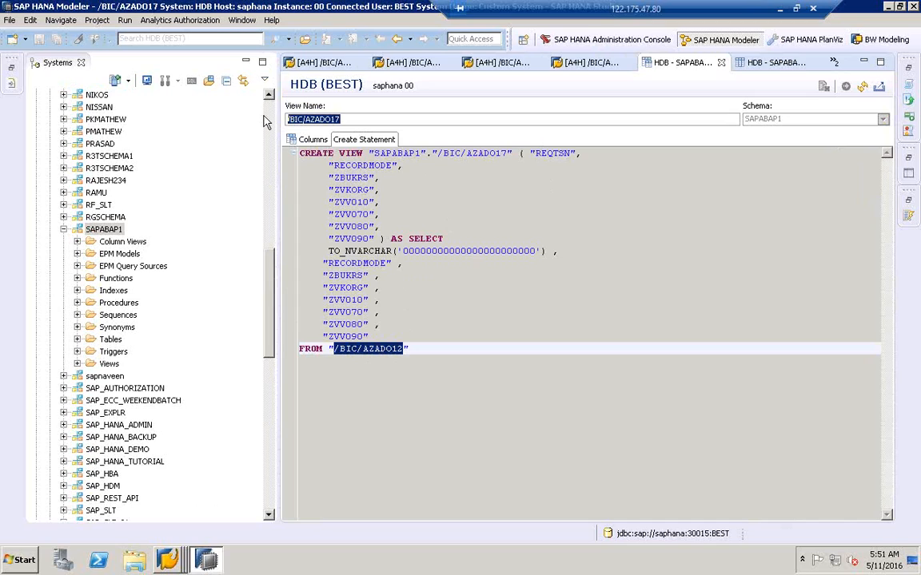
Expand the column views of the SAPABAP1 schema and open the definition of 0BW:APD:ZEPM_ABC_CLASSIFIC:CUBE.
{"action": "left_click", "coordinate": [78, 242]}
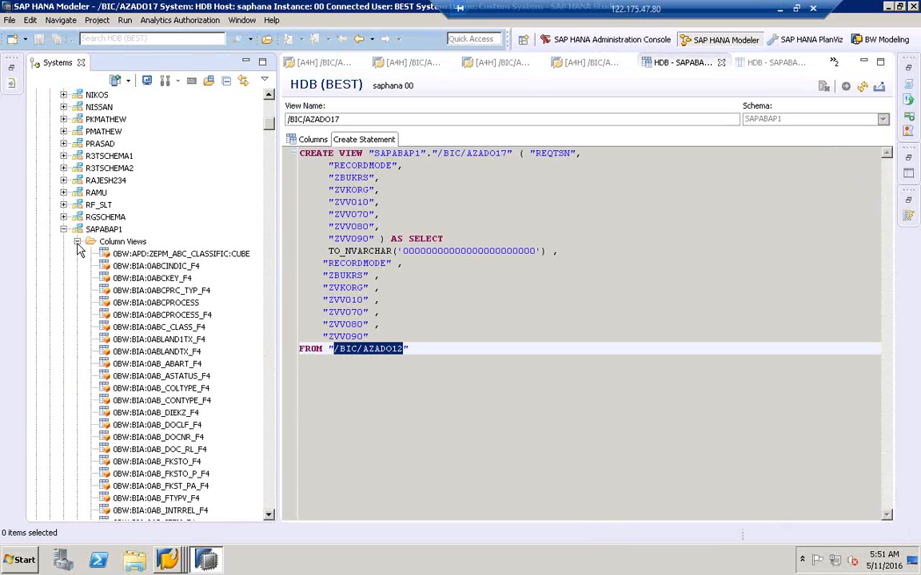
{"action": "left_click", "coordinate": [127, 242]}
{"action": "right_click", "coordinate": [130, 250]}
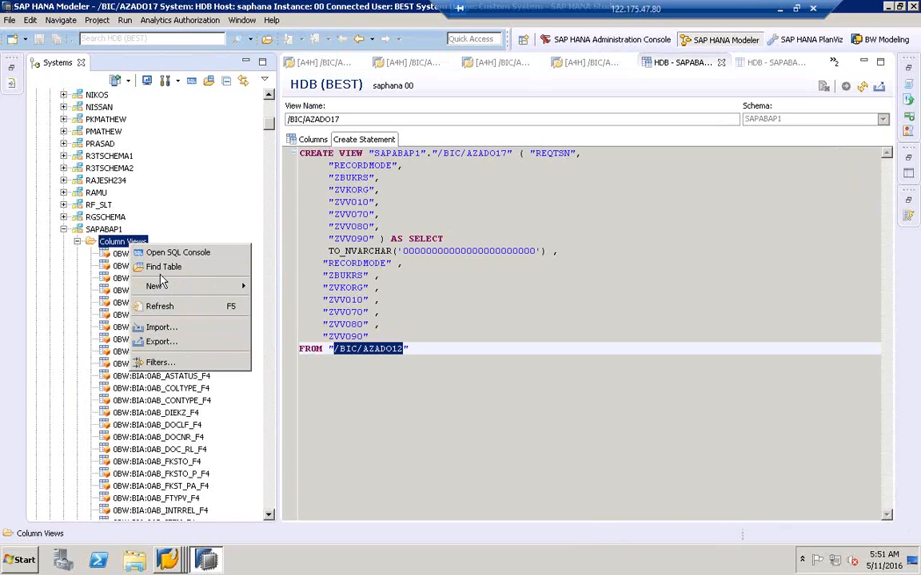
{"action": "left_click", "coordinate": [119, 254]}
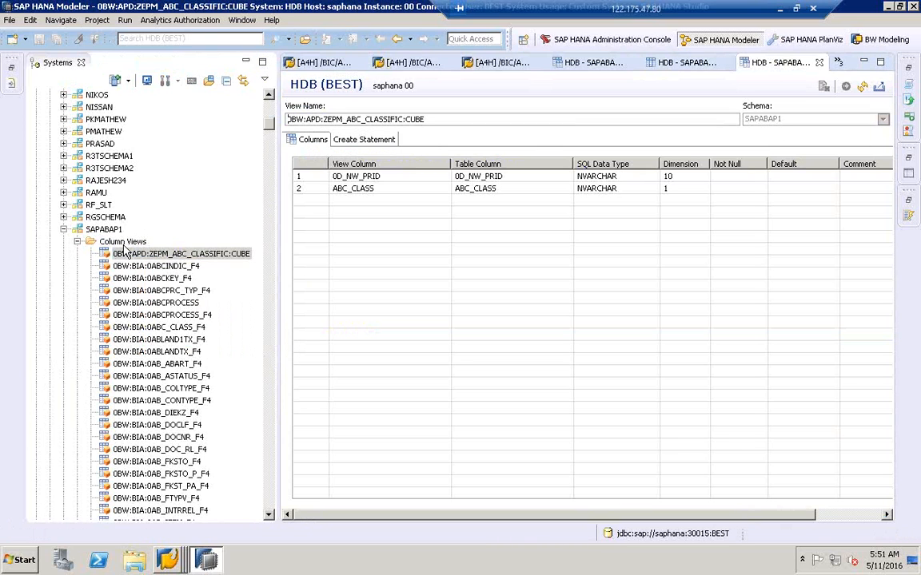
{"action": "right_click", "coordinate": [123, 242]}
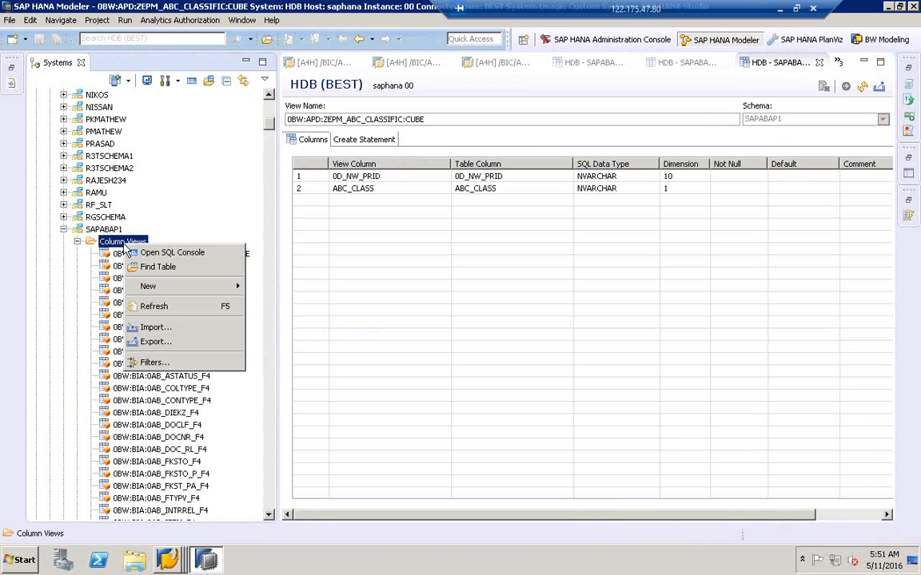
{"action": "left_click", "coordinate": [163, 267]}
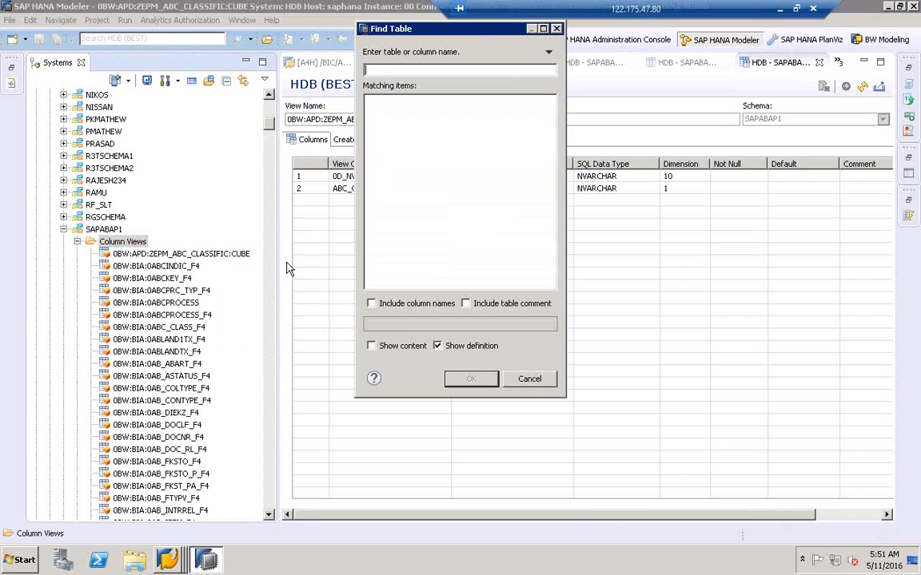
{"action": "key", "text": "ctrl+v"}
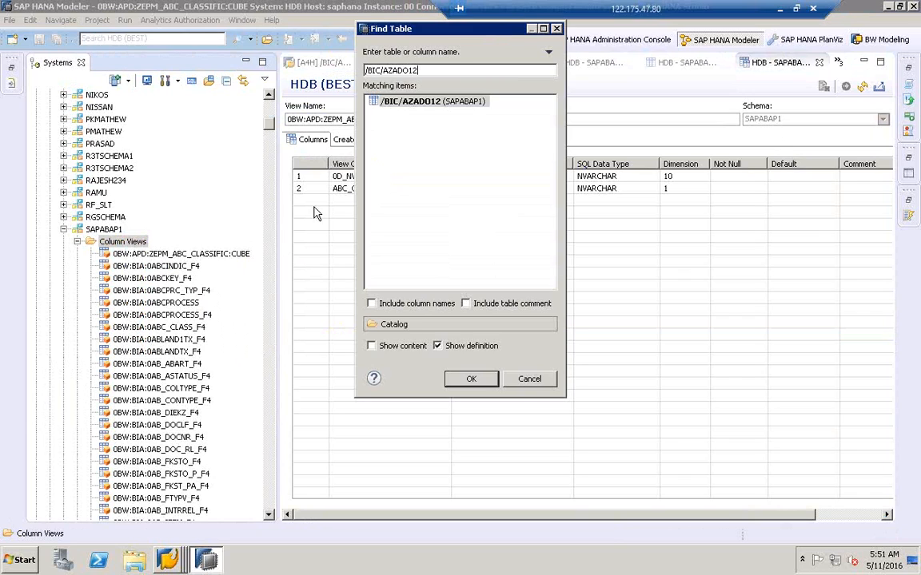
{"action": "left_click", "coordinate": [530, 380]}
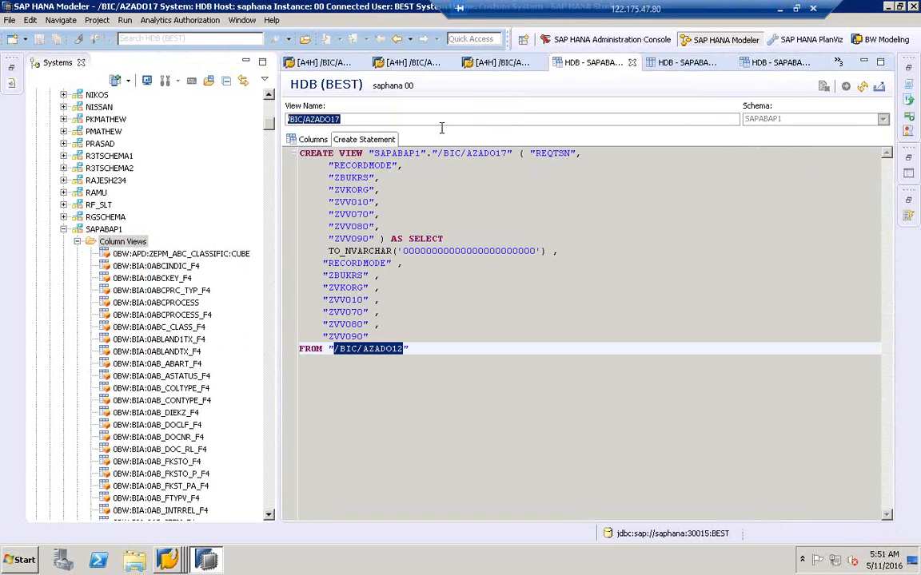
Find /BIC/AZADO17 starting from the SAPABAP1 schema's column views and open its definition.
{"action": "left_click", "coordinate": [367, 119]}
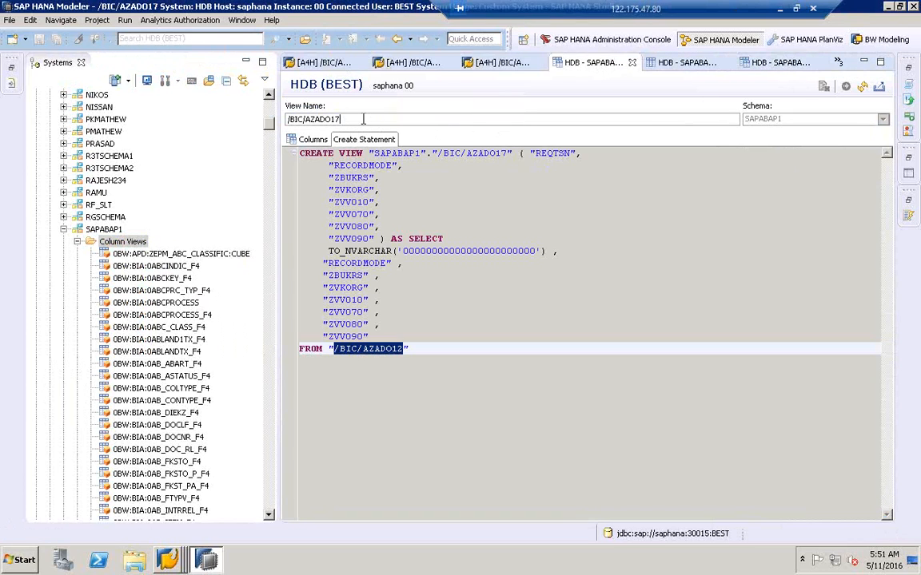
{"action": "double_click", "coordinate": [323, 119]}
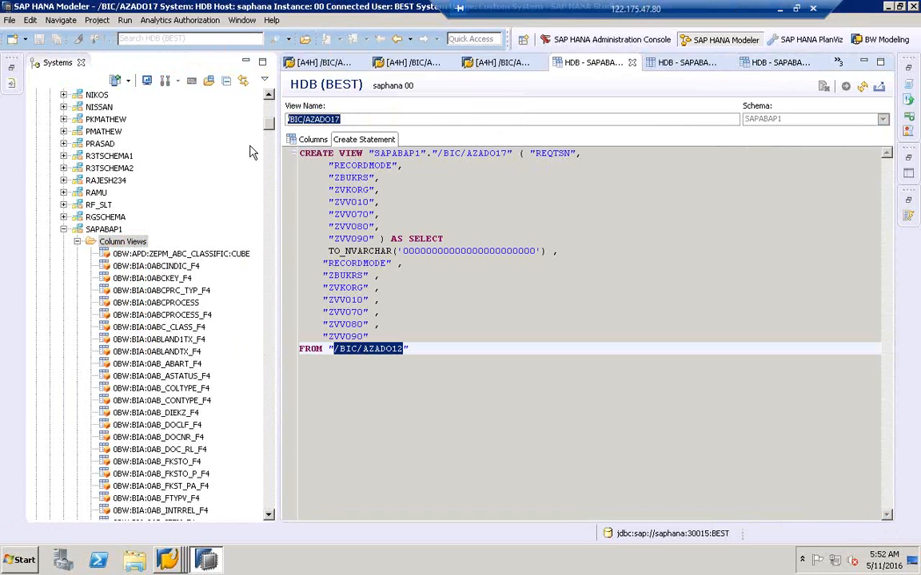
{"action": "left_click", "coordinate": [124, 241]}
{"action": "right_click", "coordinate": [128, 243]}
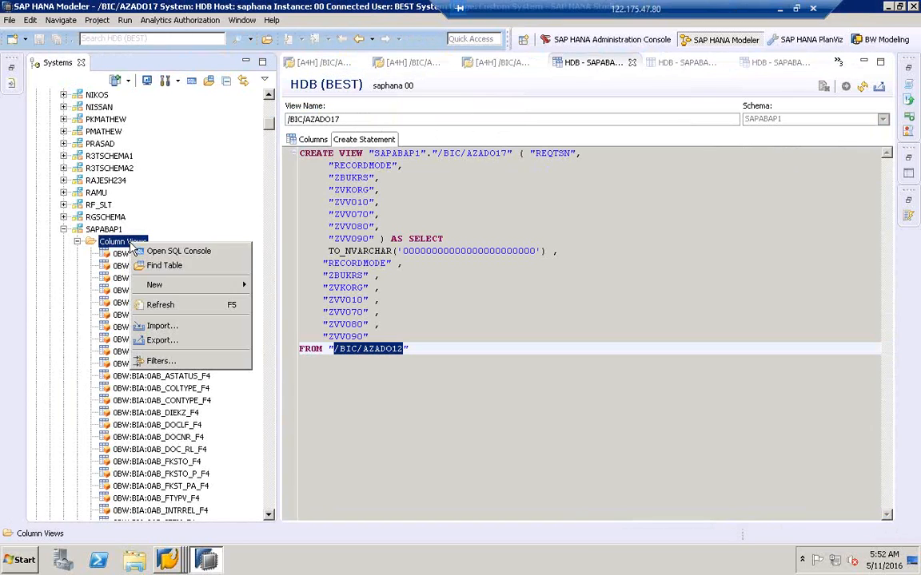
{"action": "left_click", "coordinate": [182, 265]}
{"action": "key", "text": "ctrl+v"}
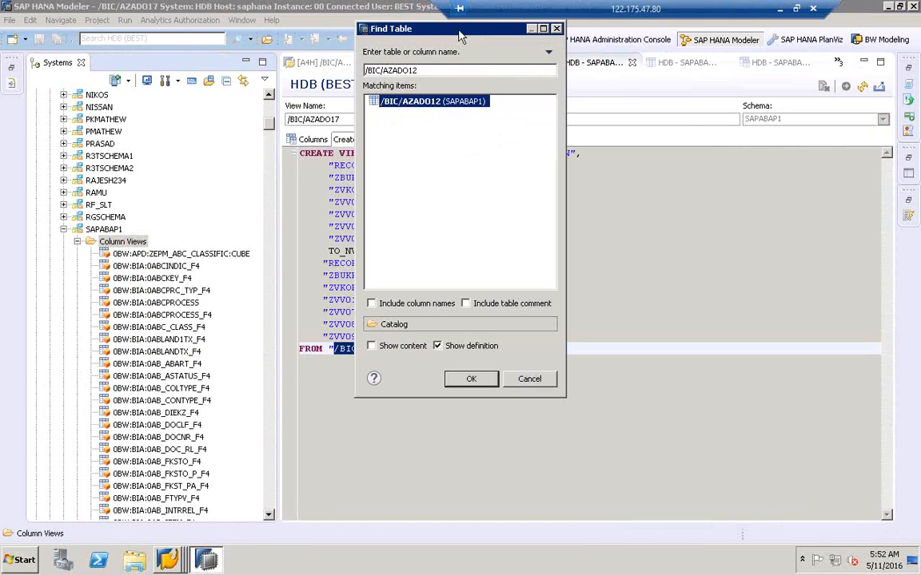
{"action": "left_click_drag", "start_coordinate": [399, 28], "coordinate": [537, 83]}
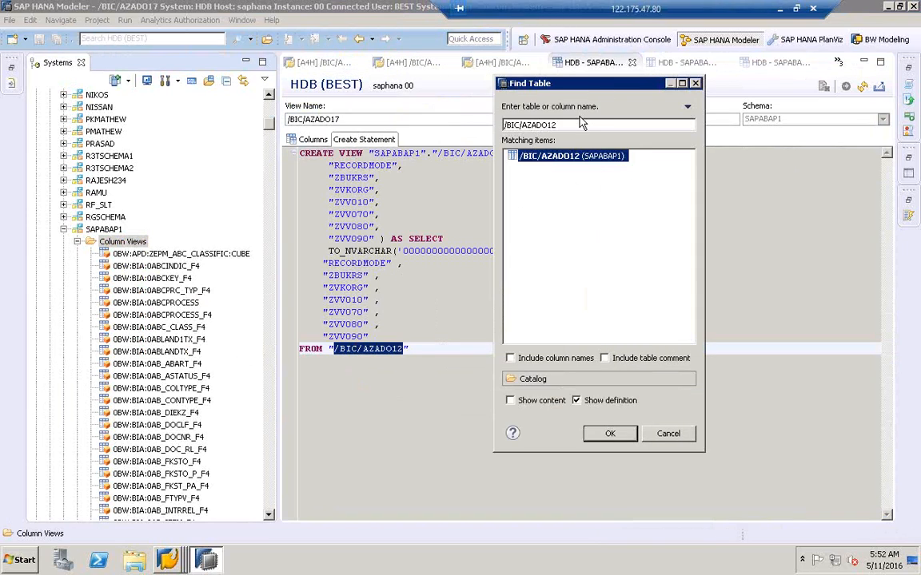
{"action": "key", "text": "BackSpace"}
{"action": "type", "text": "7"}
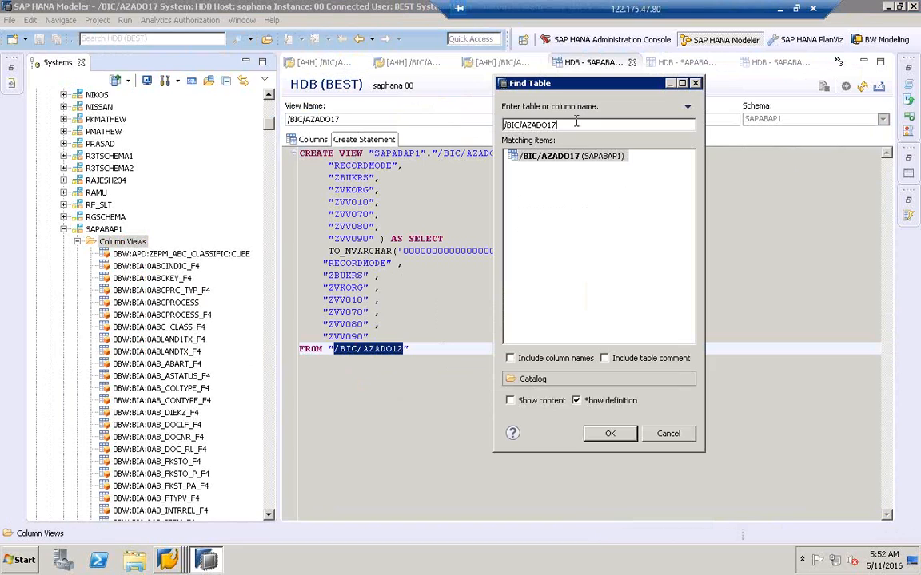
{"action": "left_click", "coordinate": [591, 157]}
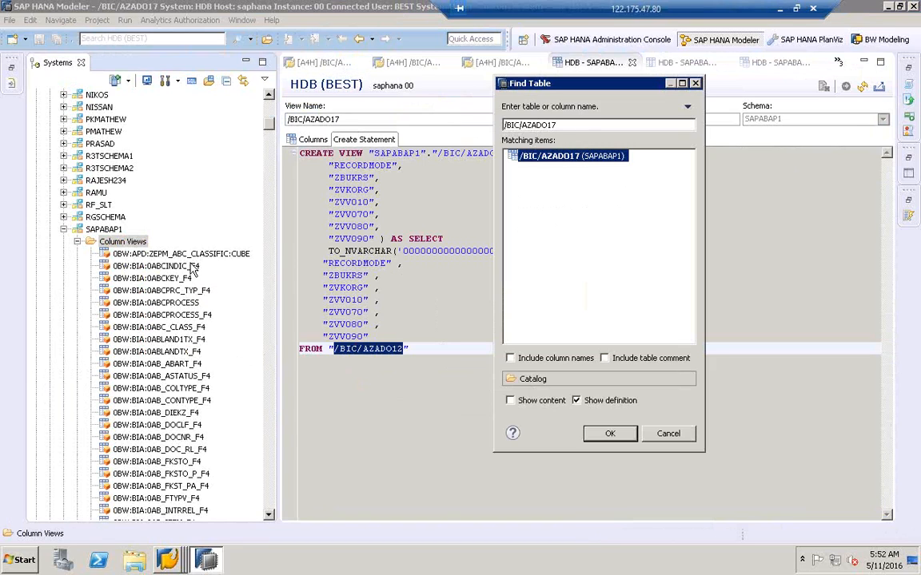
{"action": "left_click", "coordinate": [621, 436]}
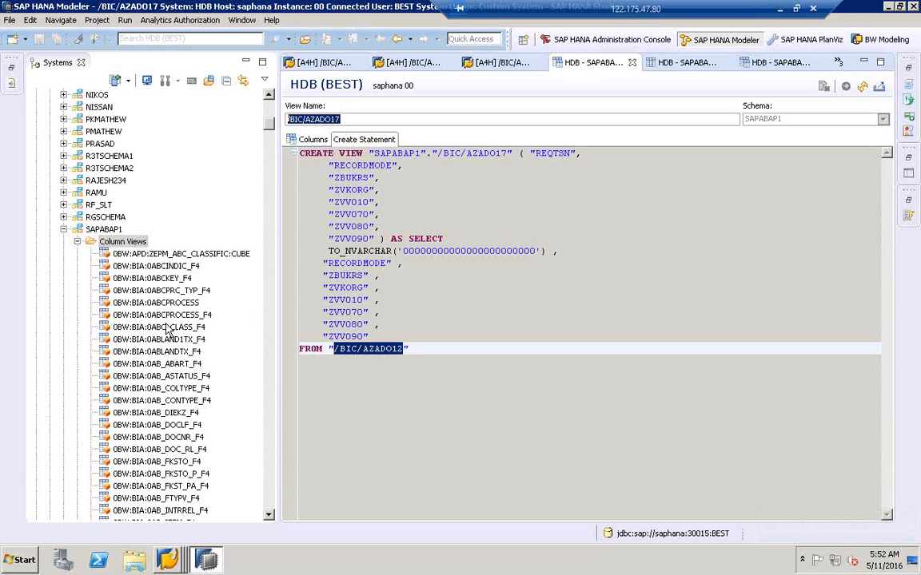
Switch to SAP GUI, view the ZCE1COPATABLE entries alongside the ZADO1 management screen, and return to managing ZADO1.
{"action": "mouse_move", "coordinate": [167, 560]}
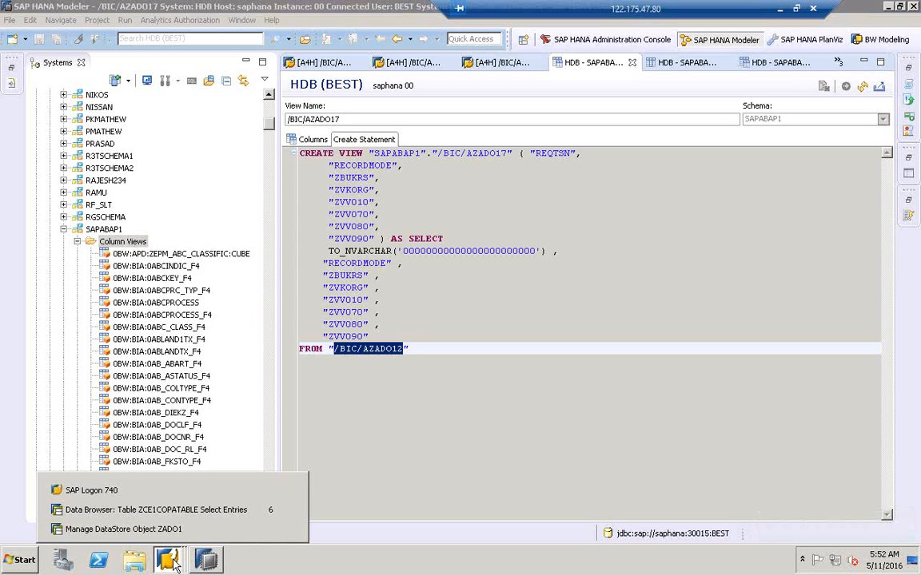
{"action": "left_click", "coordinate": [187, 529]}
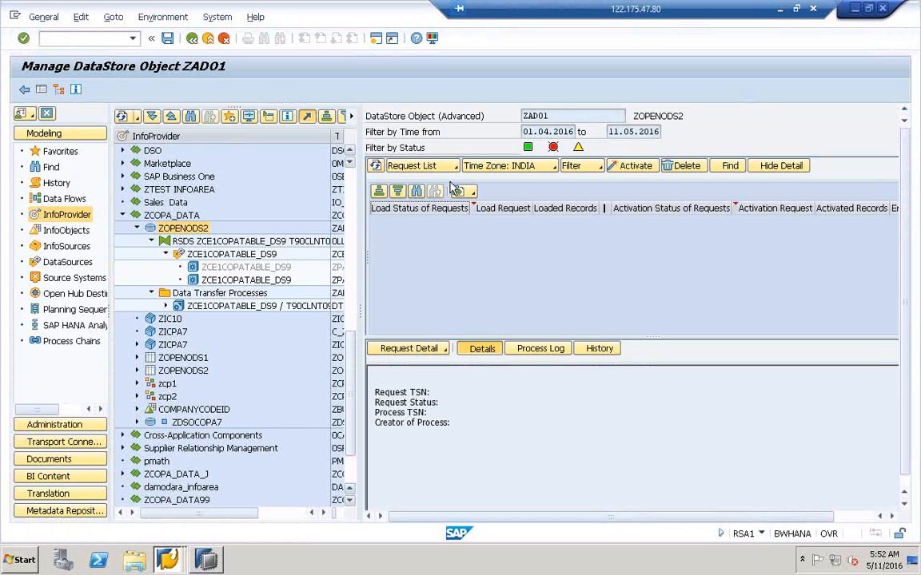
{"action": "left_click", "coordinate": [167, 560]}
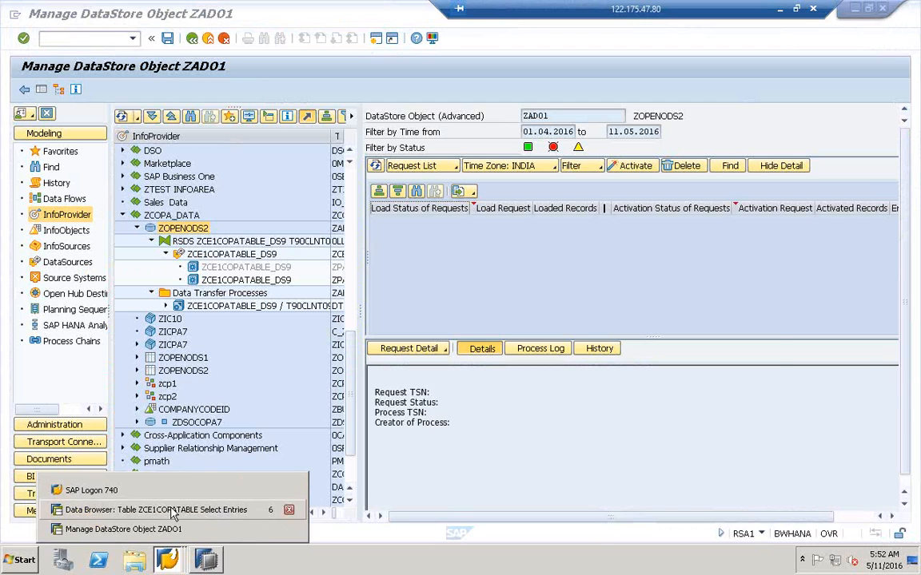
{"action": "left_click", "coordinate": [172, 514]}
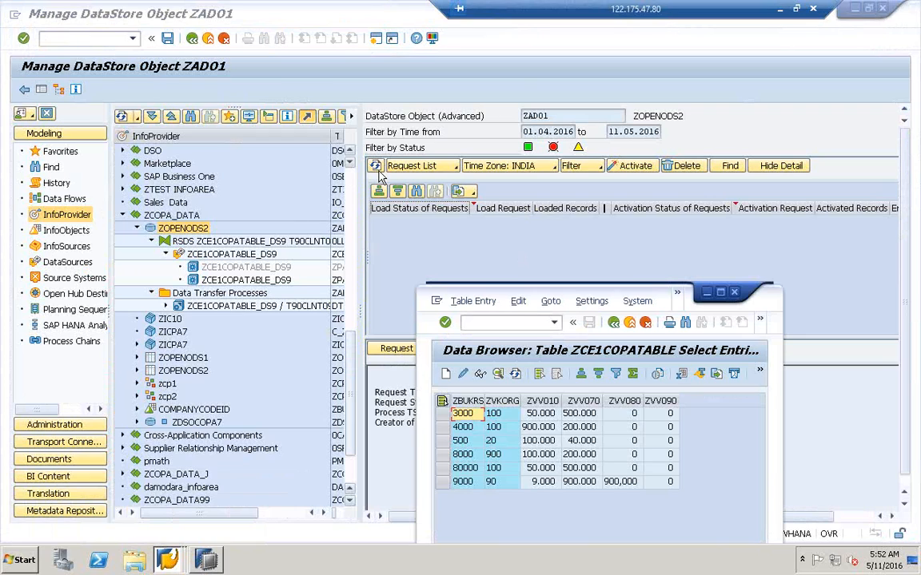
{"action": "left_click", "coordinate": [623, 234]}
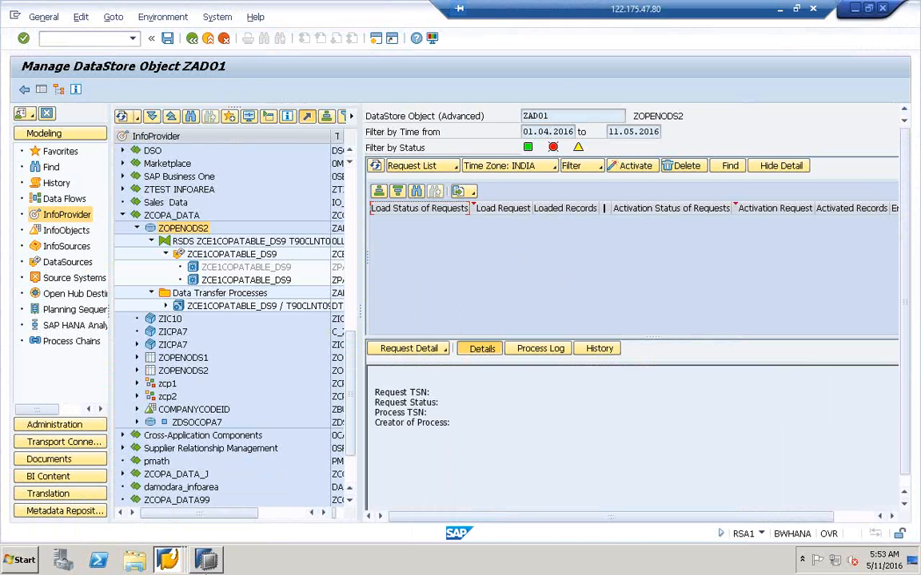
Switch to SAP HANA Studio, bring up Open ODS view ZOPENODS2, and follow its source object to DataStore object ZADO1.
{"action": "left_click", "coordinate": [205, 568]}
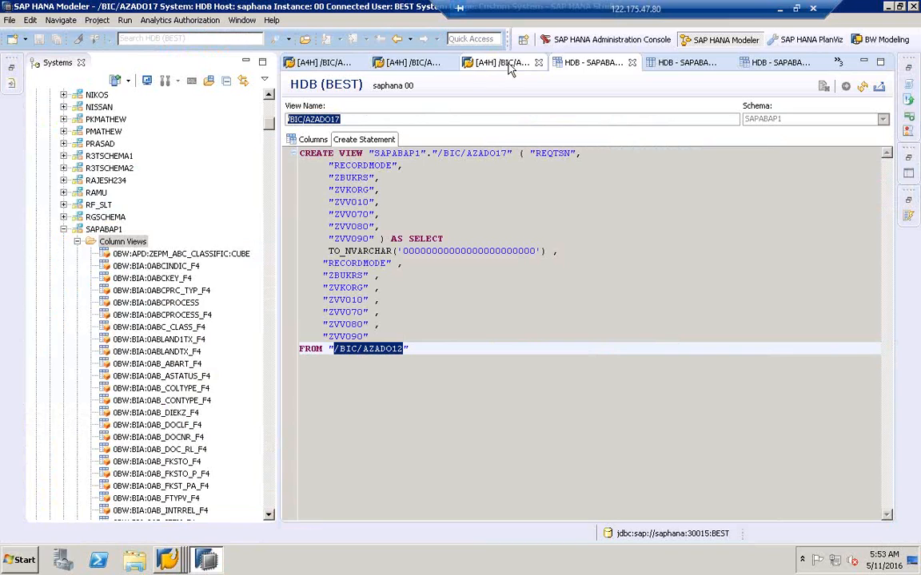
{"action": "left_click", "coordinate": [838, 61]}
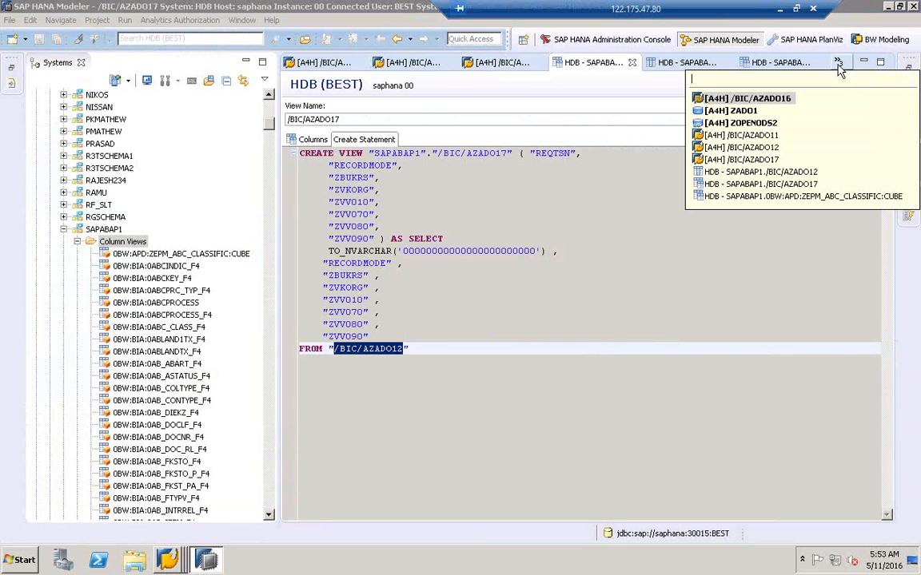
{"action": "left_click", "coordinate": [740, 124]}
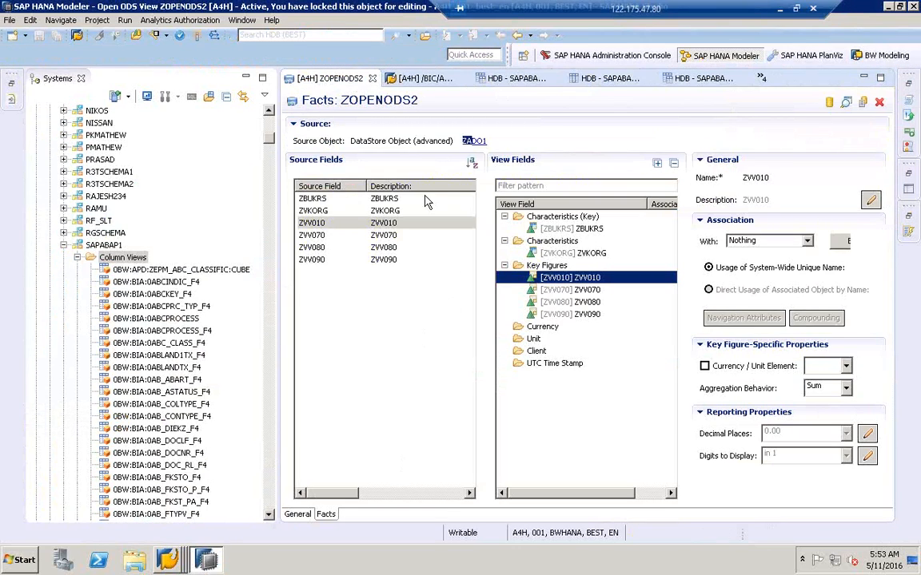
{"action": "left_click", "coordinate": [471, 141]}
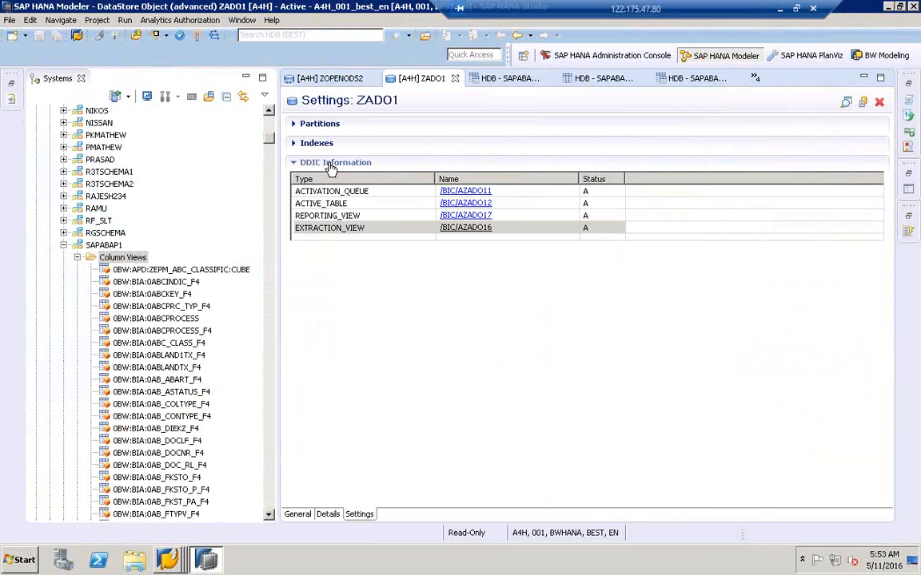
Examine ZADO1's DDIC information, comparing the activation queue and active table with the reporting and extraction views.
{"action": "left_click", "coordinate": [362, 192]}
{"action": "left_click", "coordinate": [362, 205]}
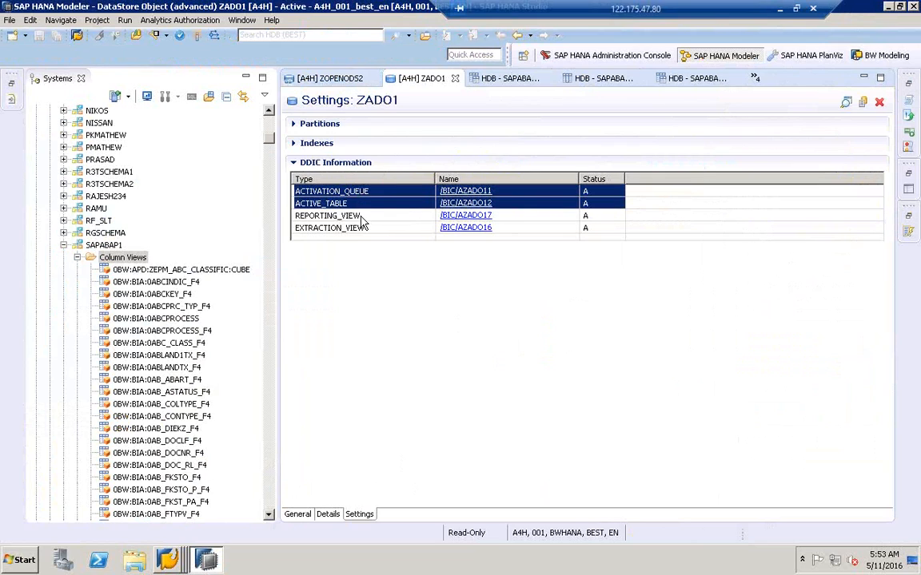
{"action": "left_click", "coordinate": [362, 216]}
{"action": "left_click", "coordinate": [362, 229], "text": "shift"}
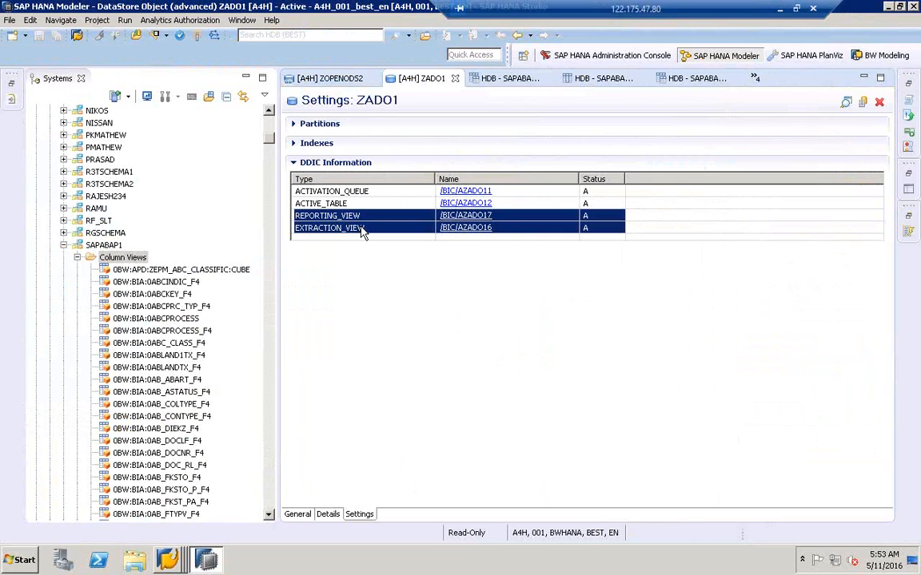
{"action": "left_click", "coordinate": [352, 196]}
{"action": "left_click", "coordinate": [349, 204], "text": "shift"}
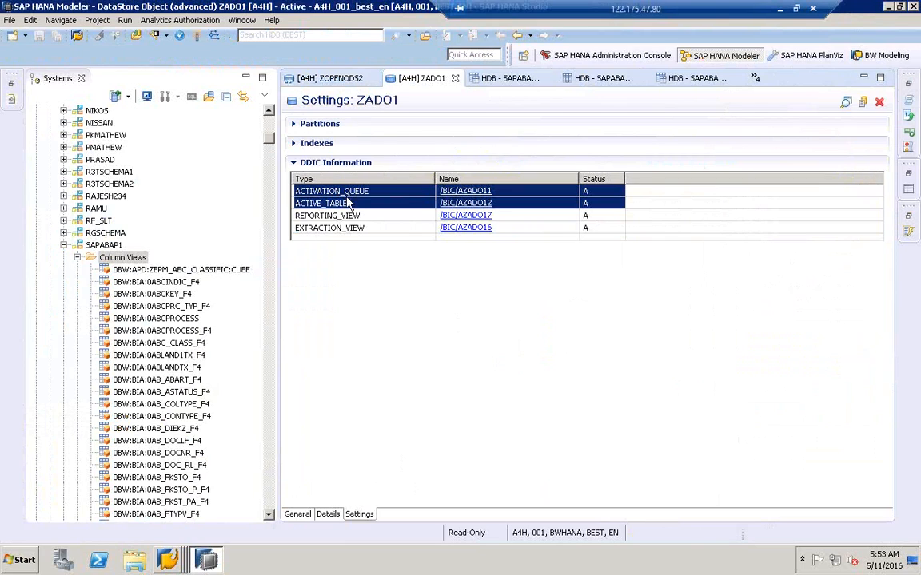
{"action": "left_click", "coordinate": [338, 217]}
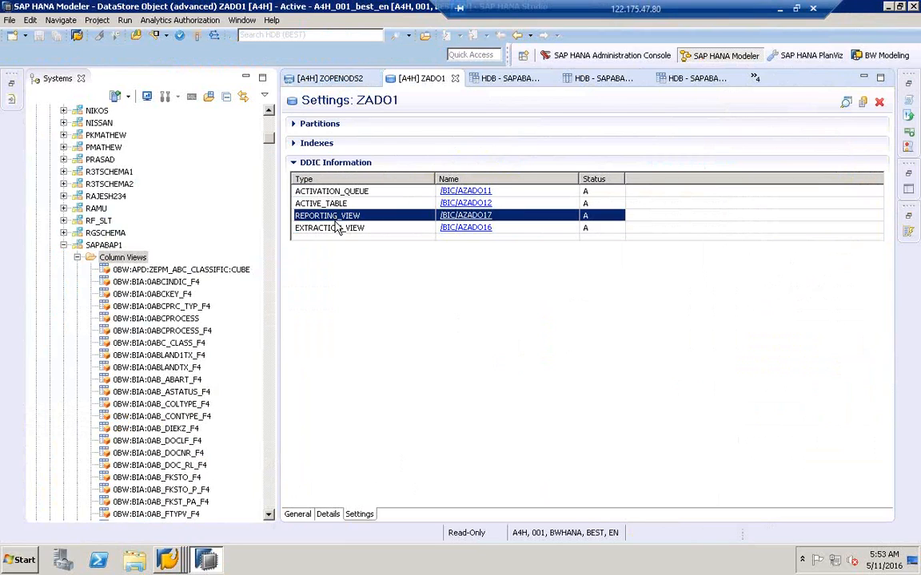
{"action": "left_click", "coordinate": [336, 228], "text": "shift"}
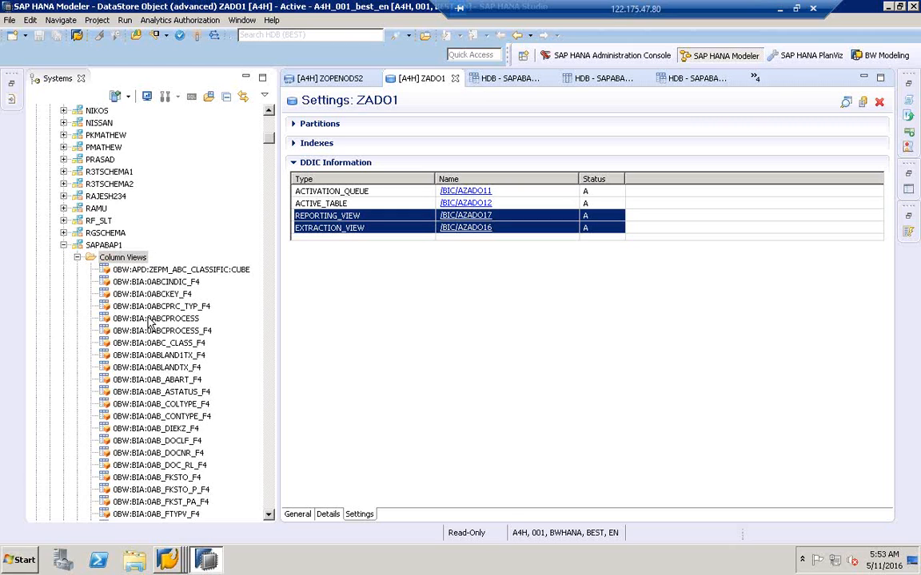
Open the dictionary definition of ZADO1's reporting view /BIC/AZADO17 and compare it with the view's HANA create statement.
{"action": "left_click", "coordinate": [156, 272]}
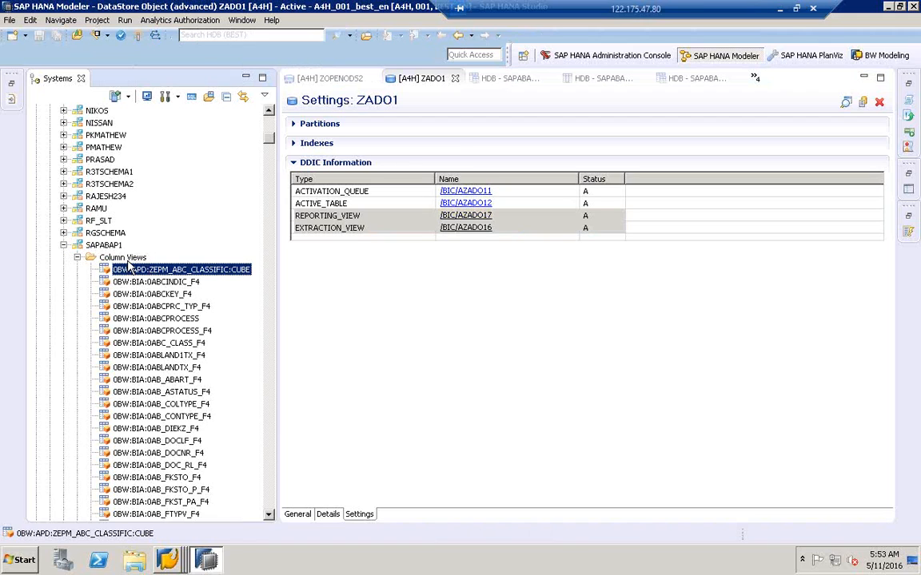
{"action": "left_click", "coordinate": [324, 217]}
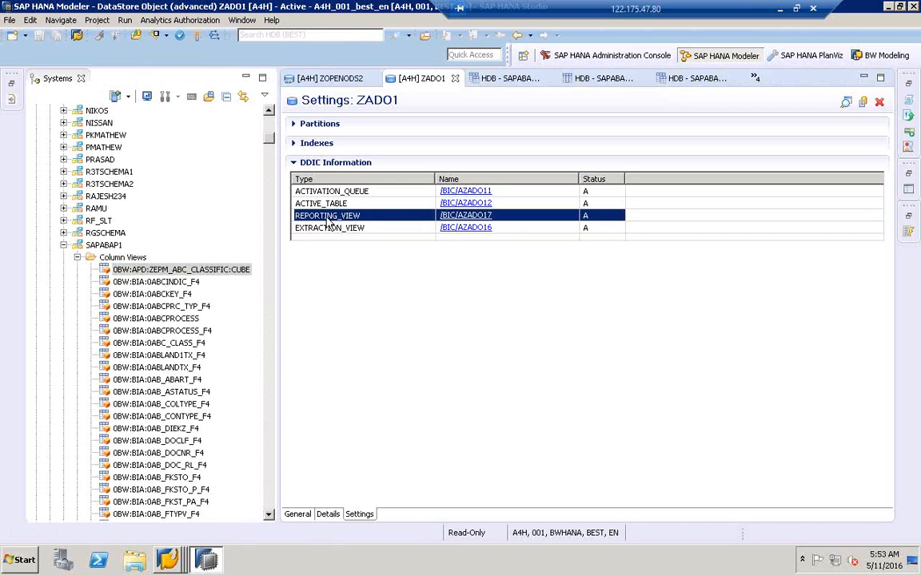
{"action": "left_click", "coordinate": [463, 217]}
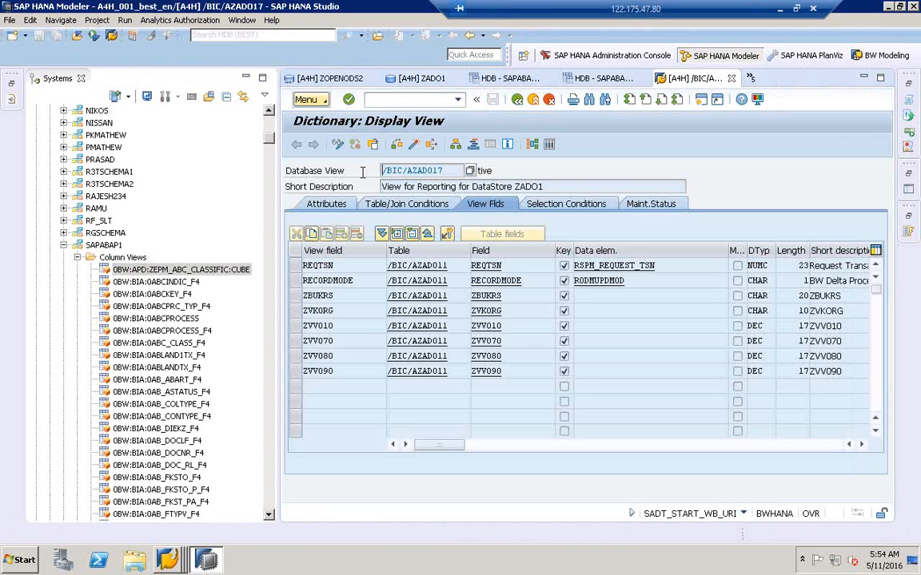
{"action": "left_click", "coordinate": [439, 170]}
{"action": "left_click_drag", "start_coordinate": [441, 170], "coordinate": [360, 170]}
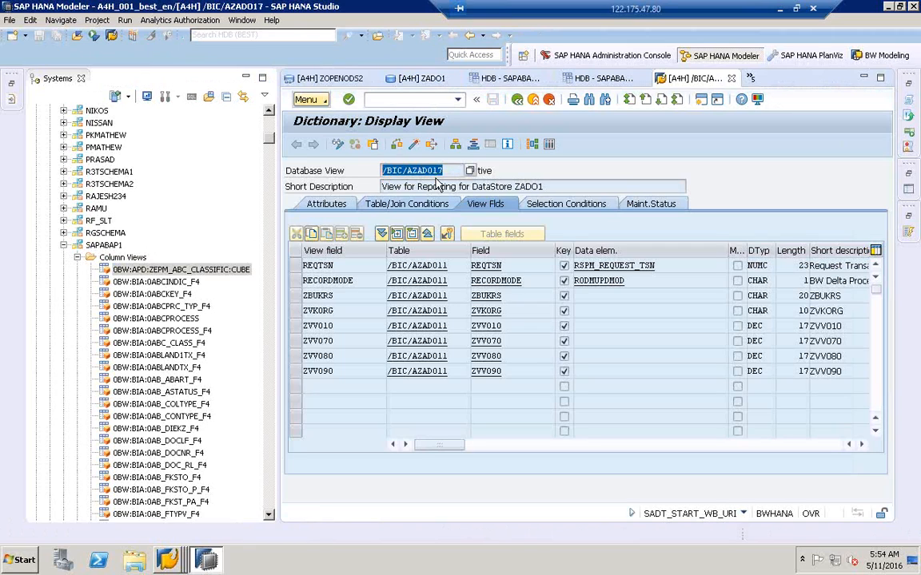
{"action": "left_click", "coordinate": [502, 80]}
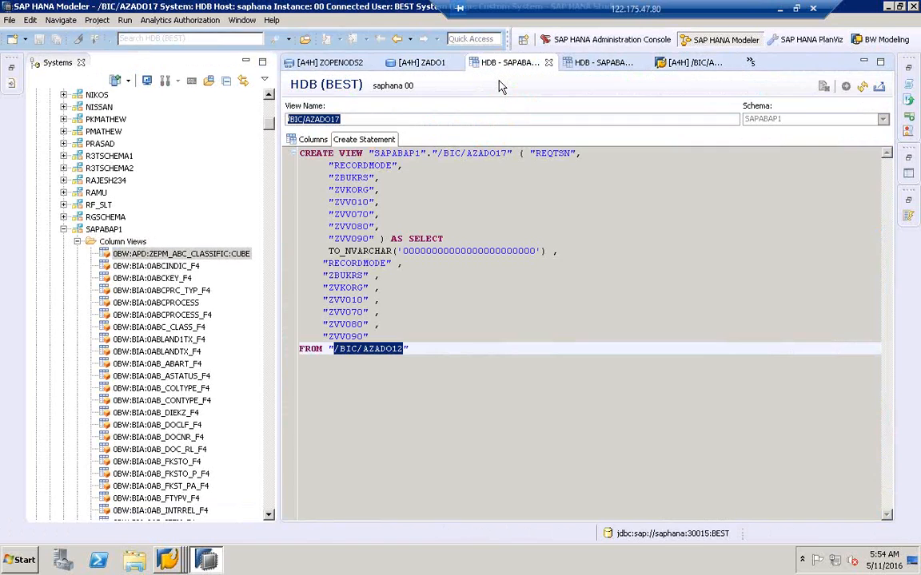
Return to ZADO1's DDIC information and review the activation queue and active table entries.
{"action": "left_click", "coordinate": [412, 64]}
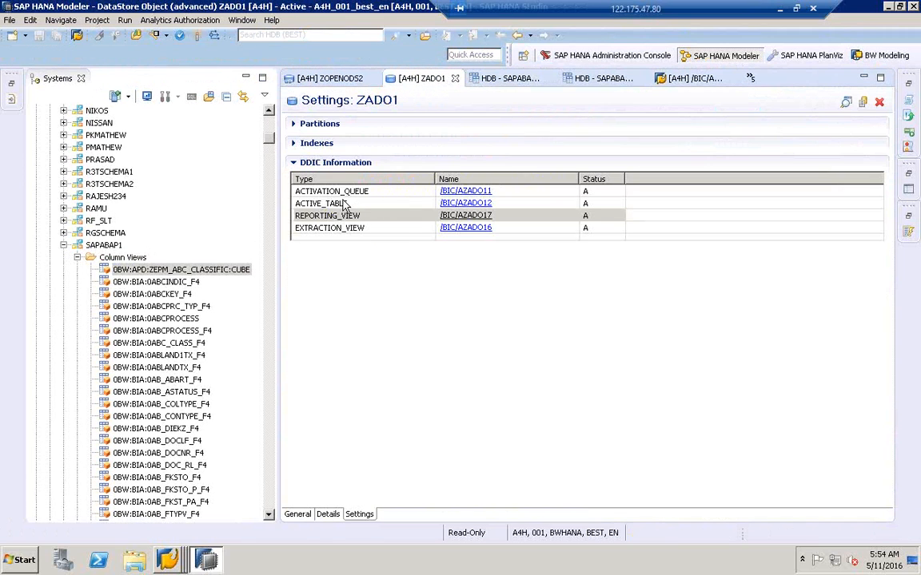
{"action": "left_click", "coordinate": [344, 204]}
{"action": "left_click", "coordinate": [353, 191]}
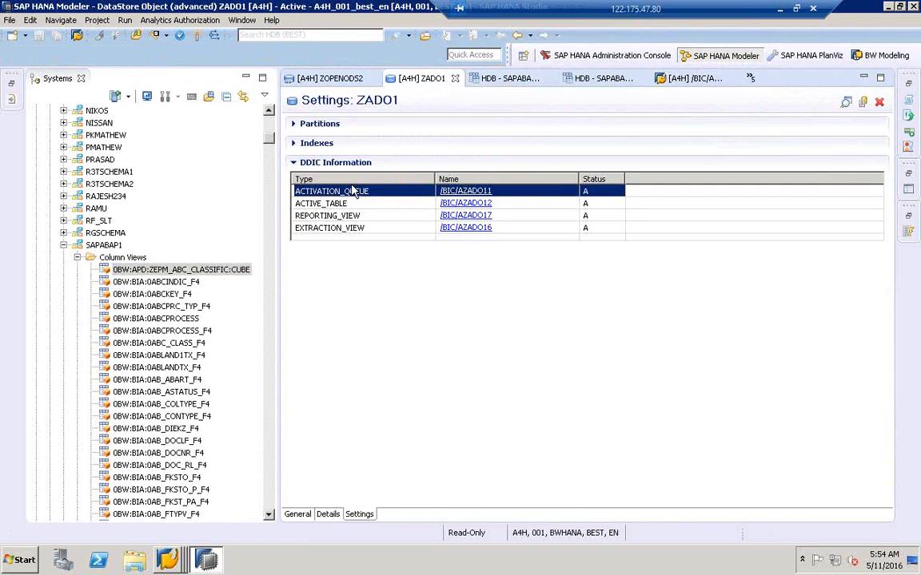
{"action": "left_click", "coordinate": [324, 203]}
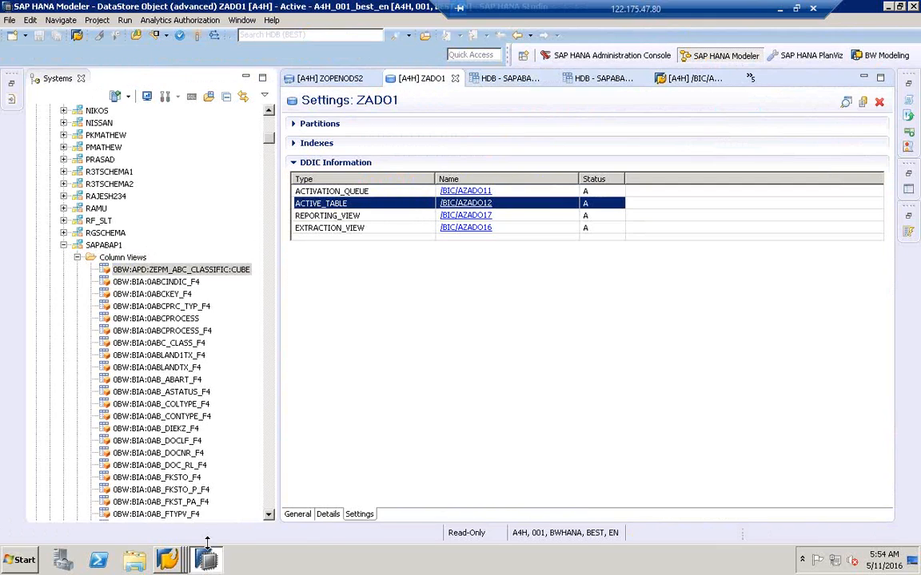
Switch to SAP GUI's Manage DataStore Object ZADO1 session and view the actions available for ZOPENODS2 under ZCOPA_DATA.
{"action": "left_click", "coordinate": [167, 560]}
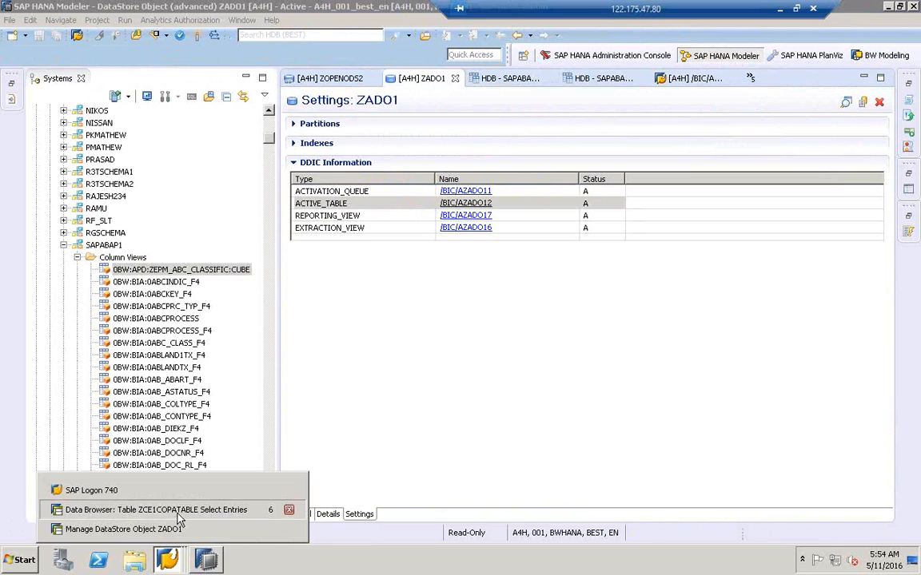
{"action": "left_click", "coordinate": [179, 514]}
{"action": "mouse_move", "coordinate": [168, 560]}
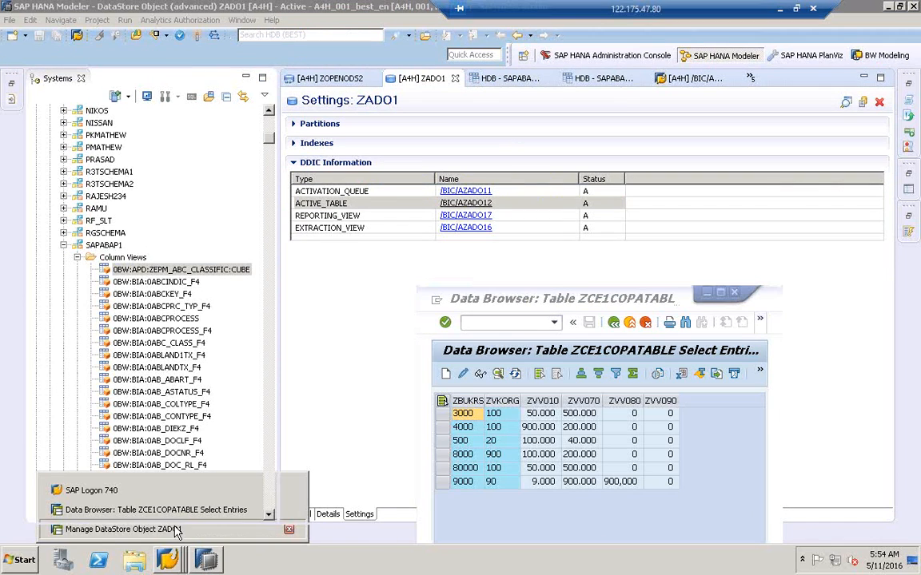
{"action": "left_click", "coordinate": [172, 529]}
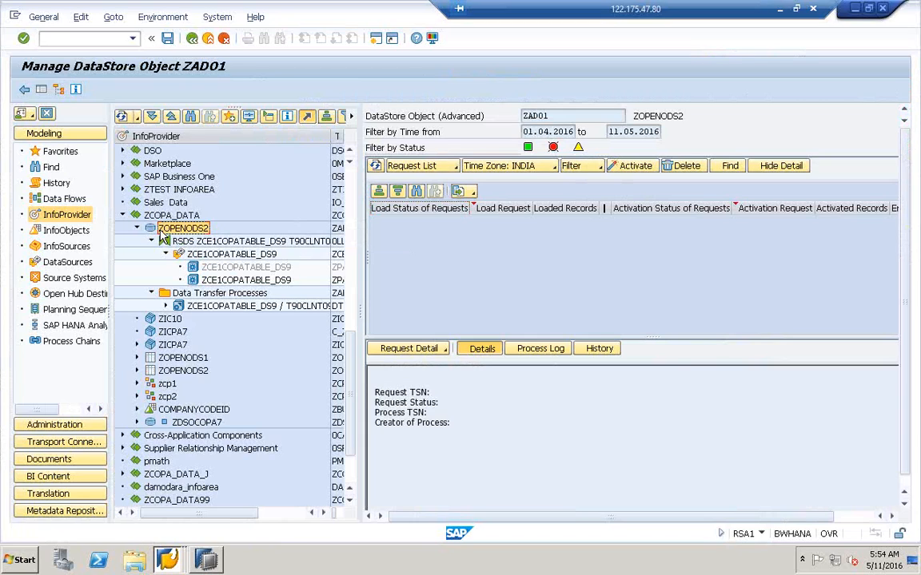
{"action": "right_click", "coordinate": [163, 232]}
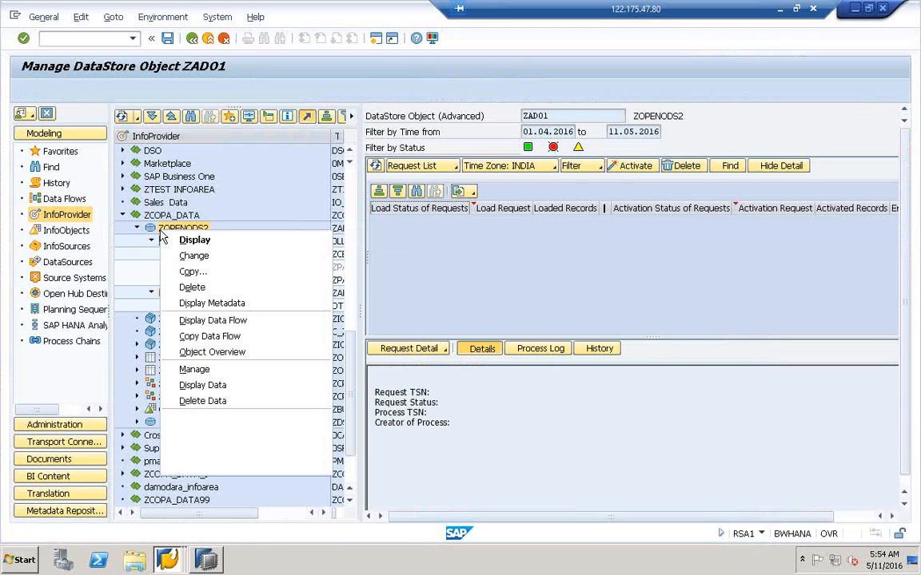
{"action": "left_click", "coordinate": [442, 230]}
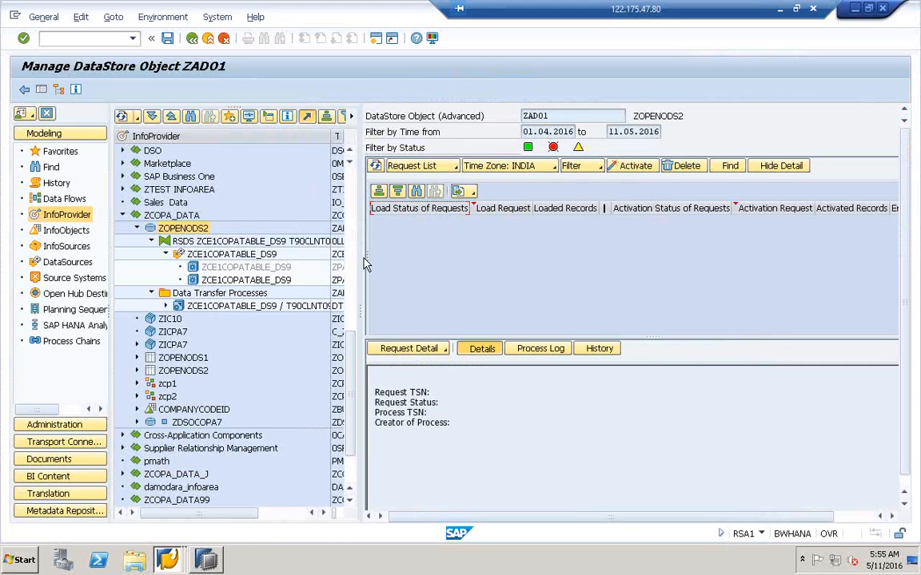
Create a standard data transfer process from DataSource ZCE1COPATABLE_DS9 in source system T90CLNT090 to ZADO1.
{"action": "right_click", "coordinate": [206, 294]}
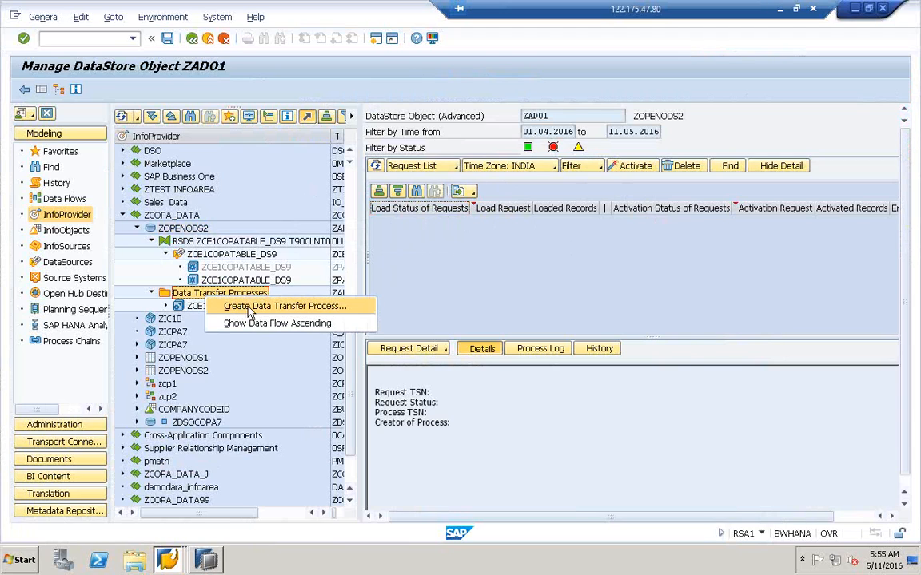
{"action": "left_click", "coordinate": [264, 309]}
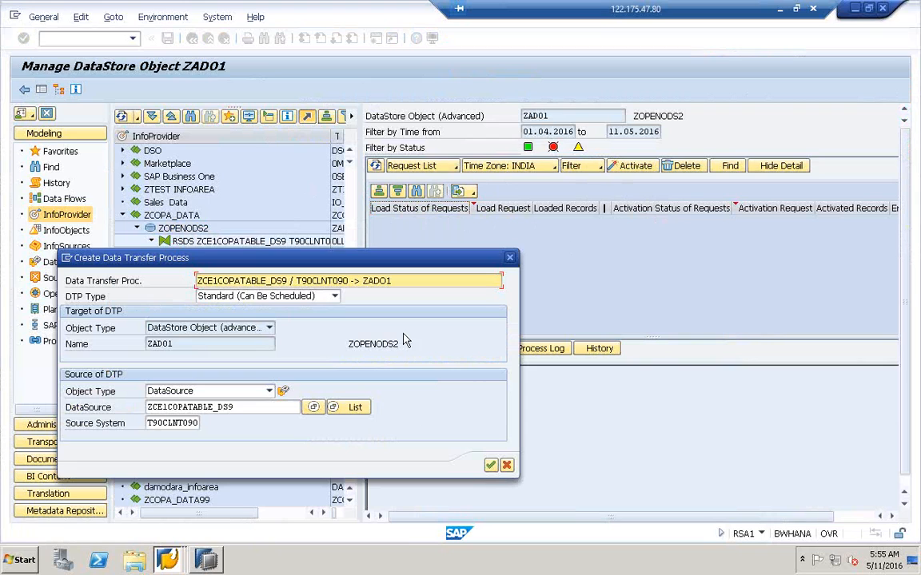
{"action": "left_click", "coordinate": [491, 466]}
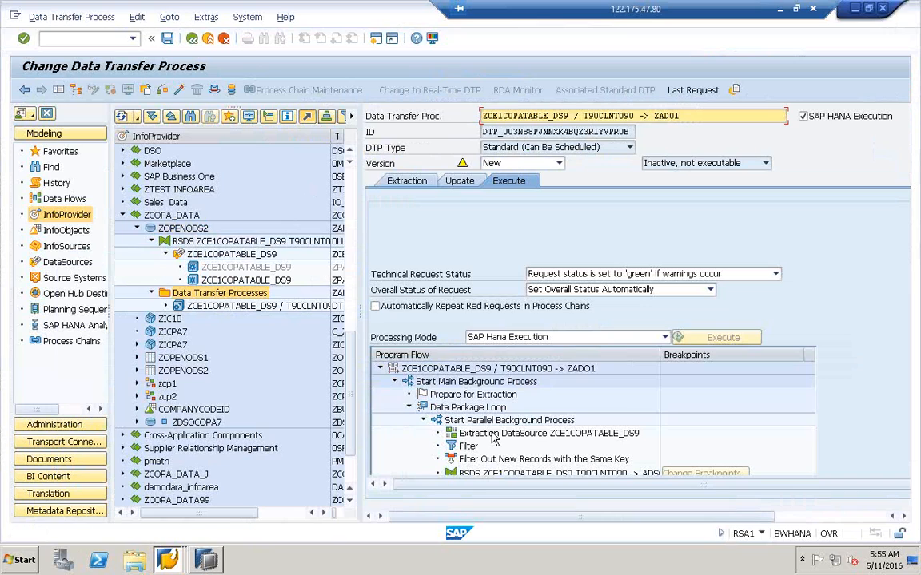
Review the new data transfer process's extraction, update and execution settings and activate it.
{"action": "left_click", "coordinate": [408, 183]}
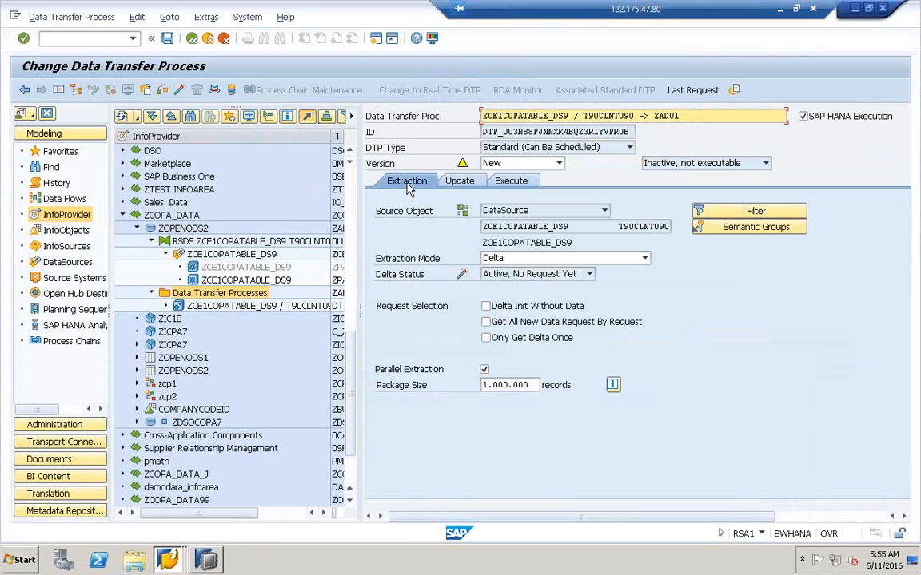
{"action": "left_click", "coordinate": [412, 182]}
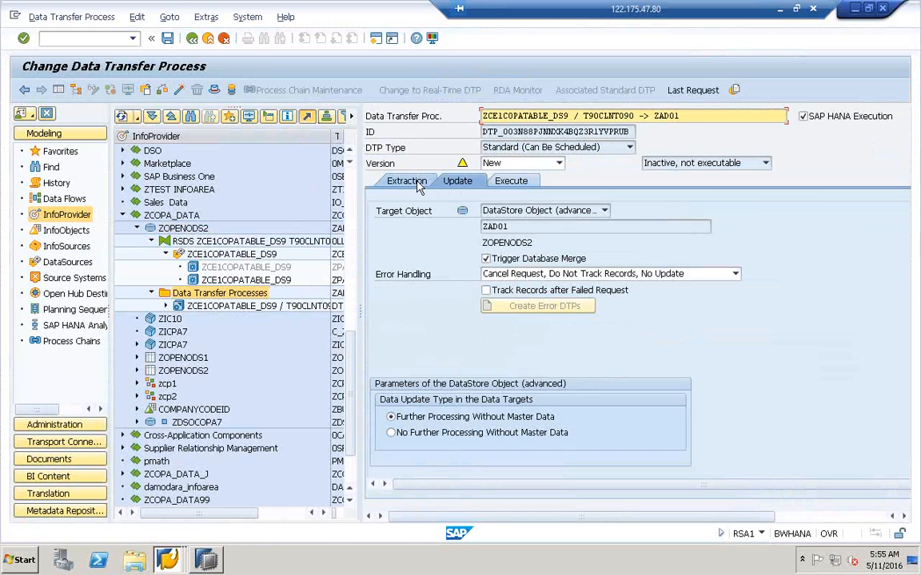
{"action": "left_click", "coordinate": [414, 183]}
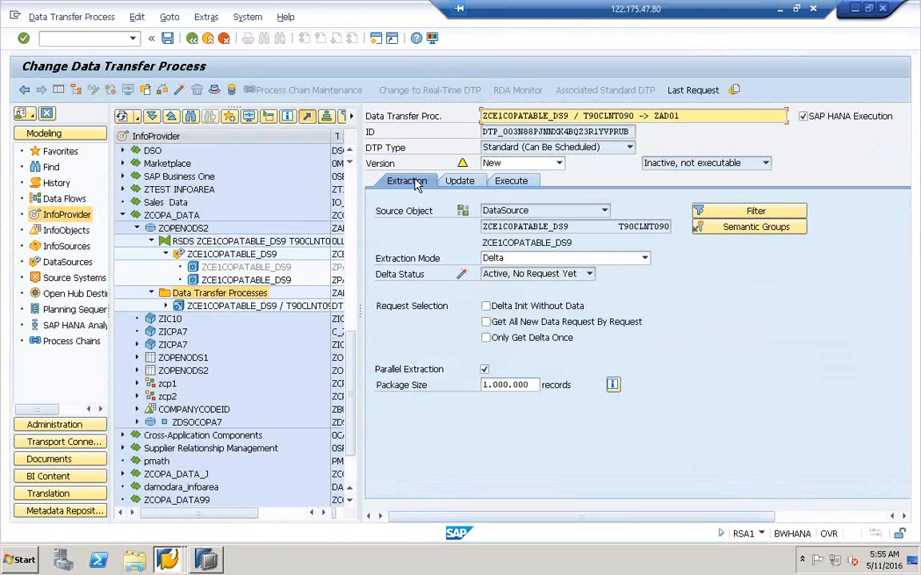
{"action": "left_click", "coordinate": [523, 182]}
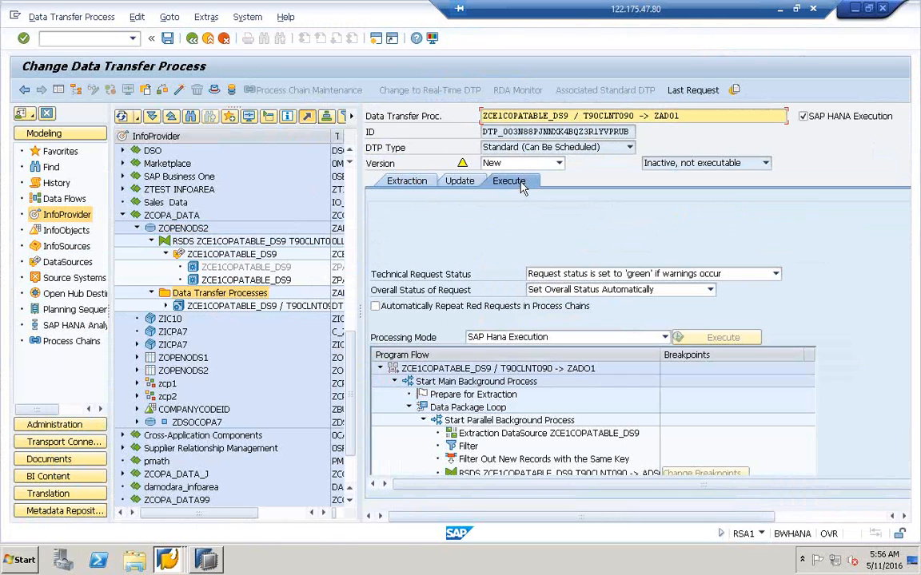
{"action": "left_click", "coordinate": [181, 92]}
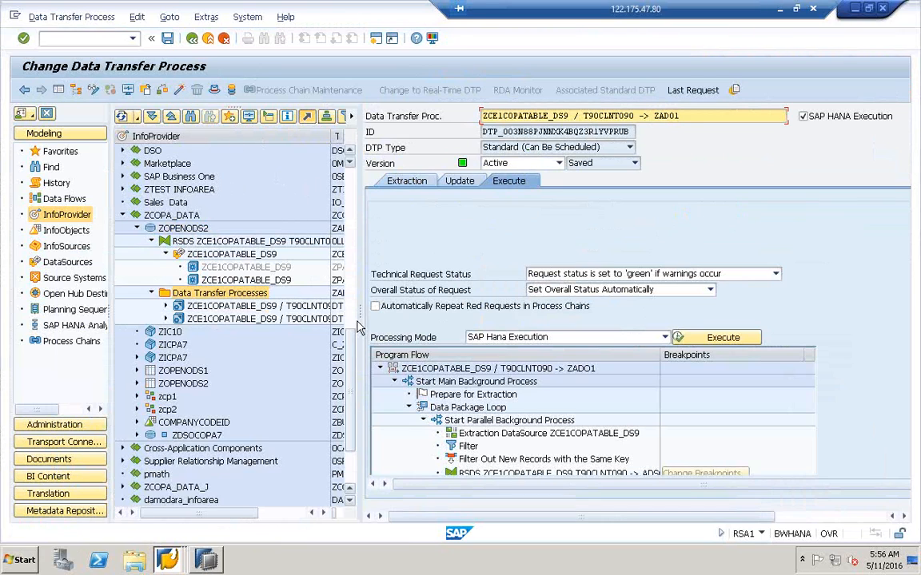
Execute the ZCE1COPATABLE_DS9 to ZADO1 data transfer process and check the processed data package in its request monitor.
{"action": "left_click_drag", "start_coordinate": [361, 315], "coordinate": [453, 315]}
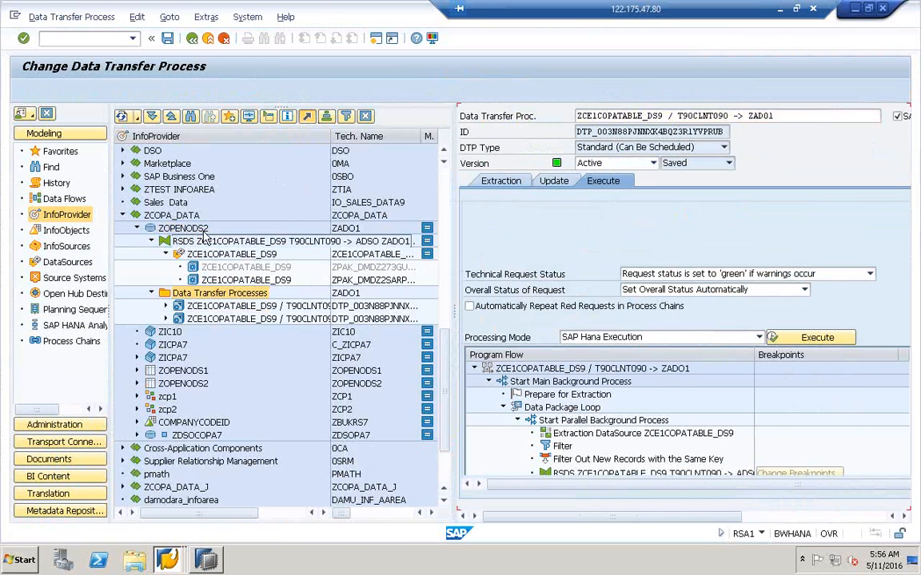
{"action": "left_click", "coordinate": [182, 254]}
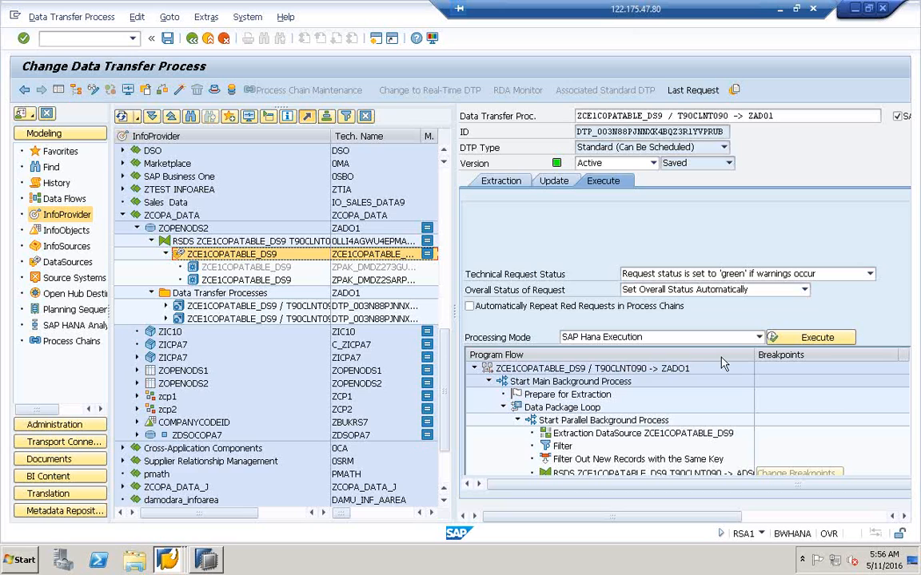
{"action": "left_click", "coordinate": [811, 339]}
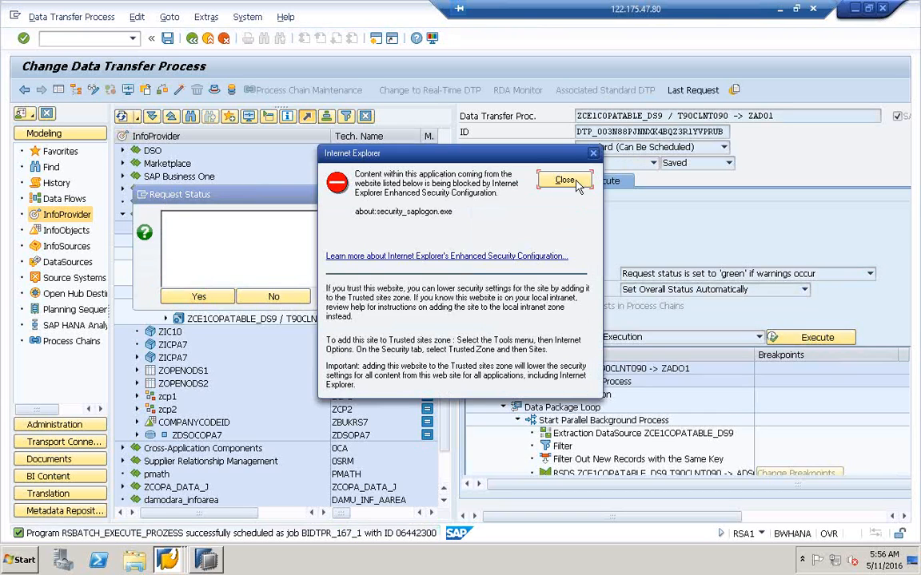
{"action": "left_click", "coordinate": [569, 181]}
{"action": "left_click", "coordinate": [199, 296]}
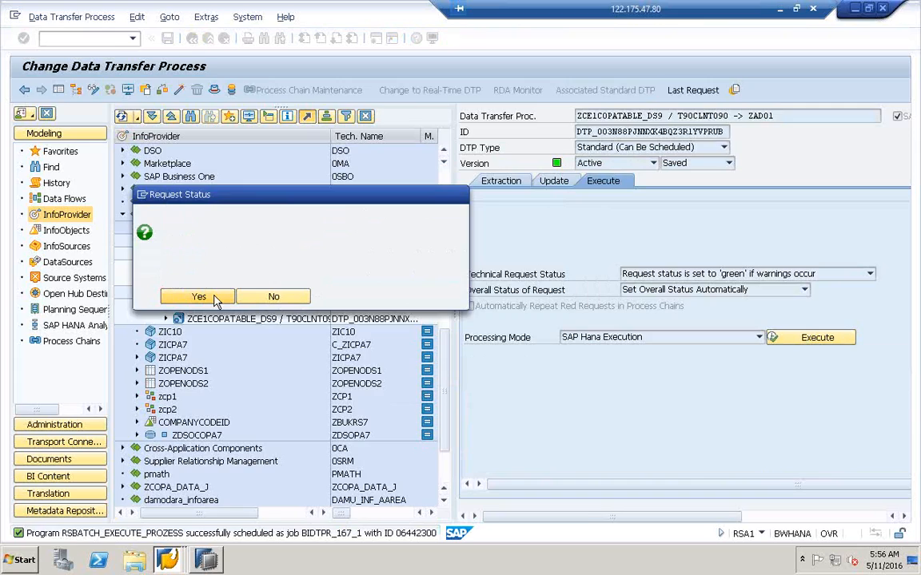
{"action": "left_click", "coordinate": [142, 291]}
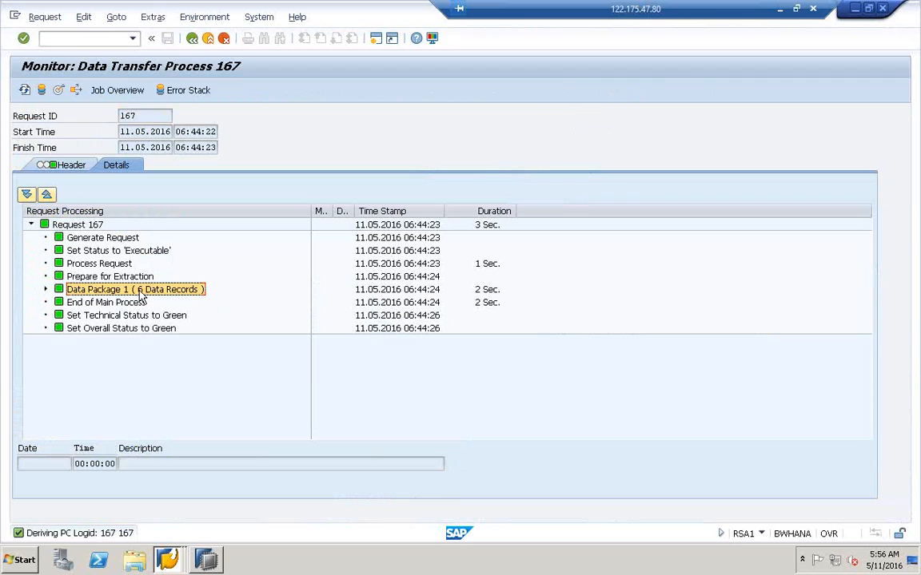
Review the status of the data transfer request's background jobs in the job overview and return to the monitor.
{"action": "left_click", "coordinate": [113, 90]}
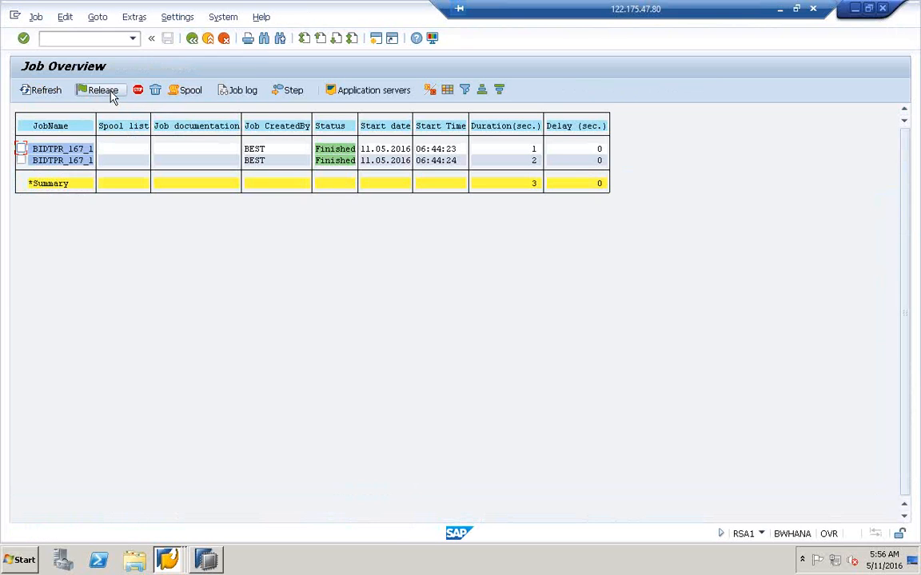
{"action": "left_click", "coordinate": [333, 149]}
{"action": "left_click", "coordinate": [192, 40]}
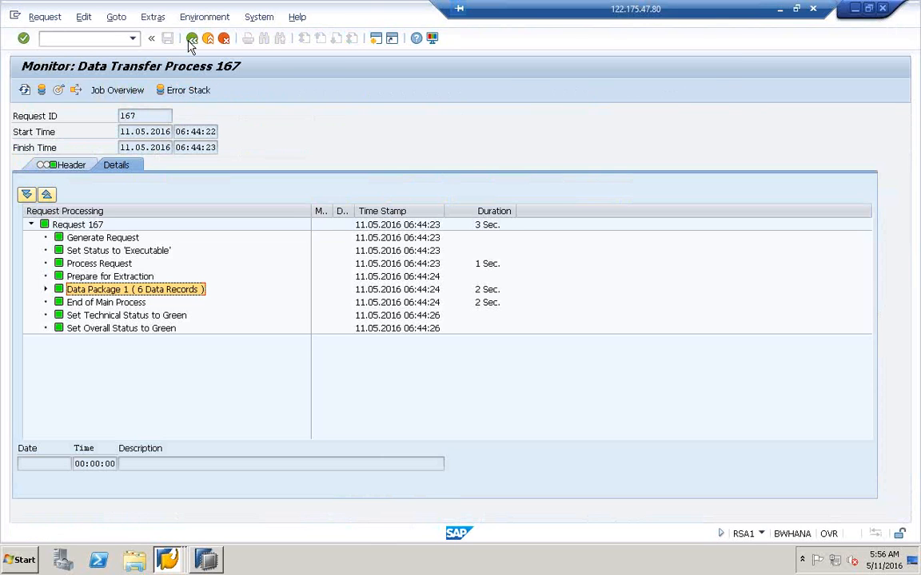
Review ZADO1's load requests from the request monitor and go back to the data transfer process display.
{"action": "left_click", "coordinate": [61, 91]}
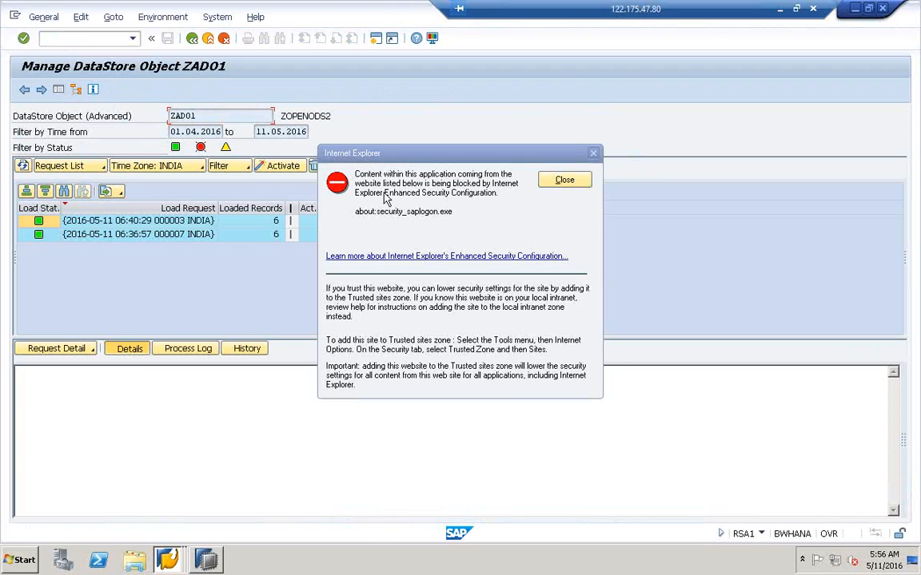
{"action": "left_click", "coordinate": [557, 182]}
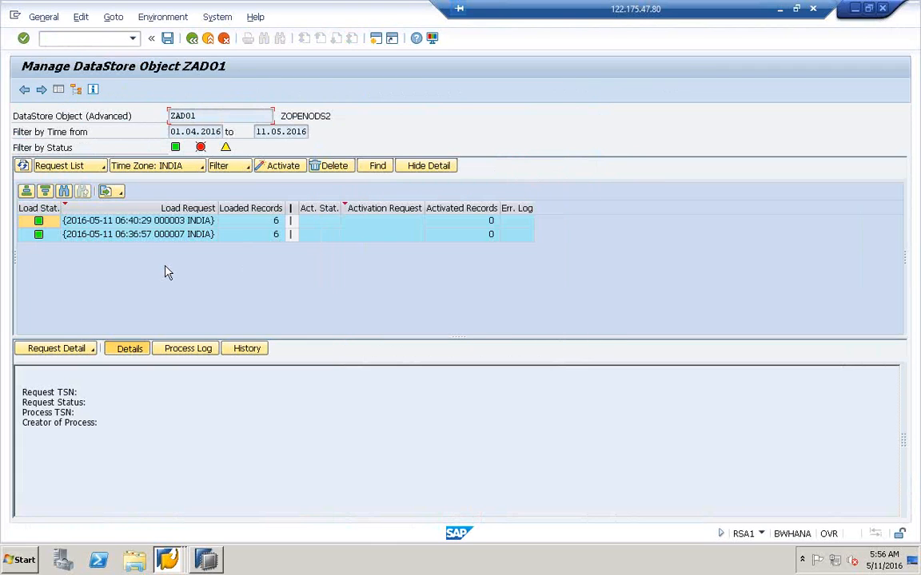
{"action": "left_click", "coordinate": [122, 222]}
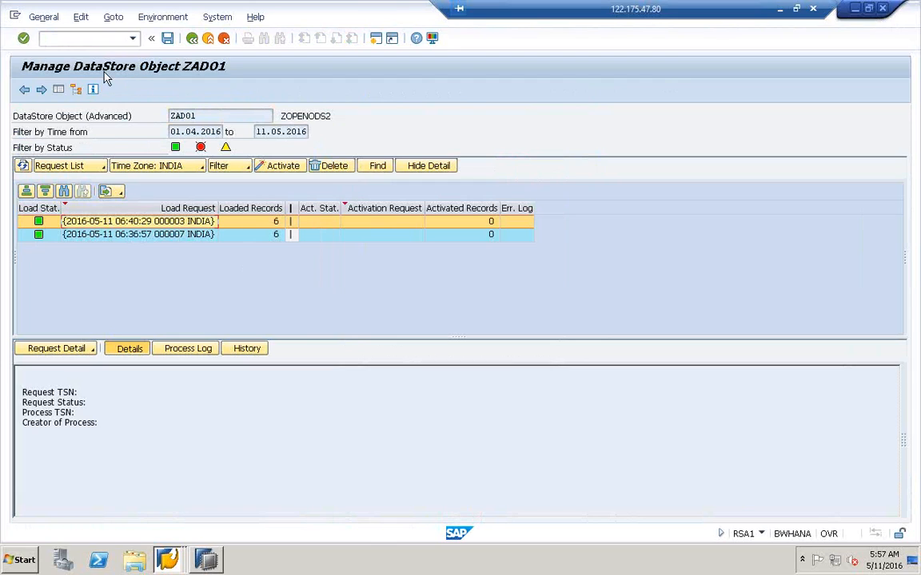
{"action": "left_click", "coordinate": [226, 40]}
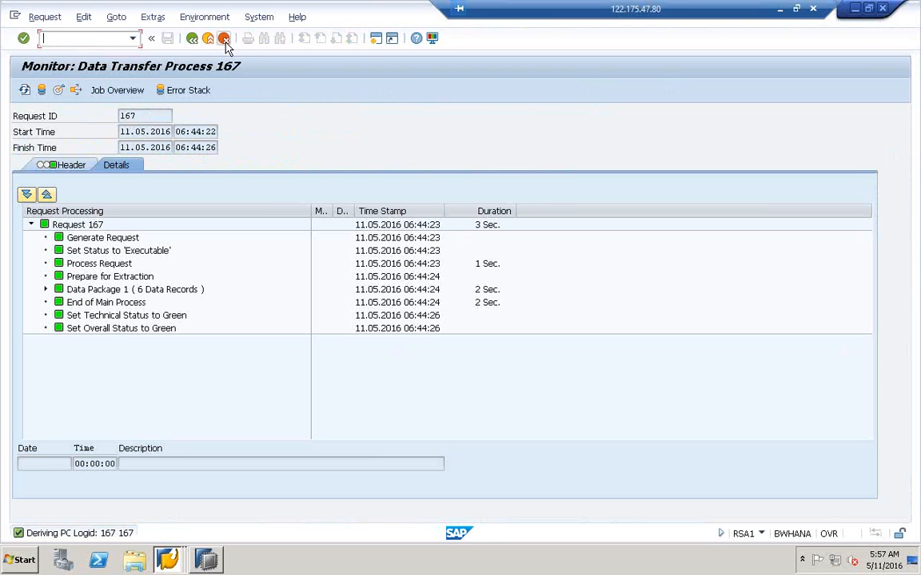
{"action": "left_click", "coordinate": [208, 40]}
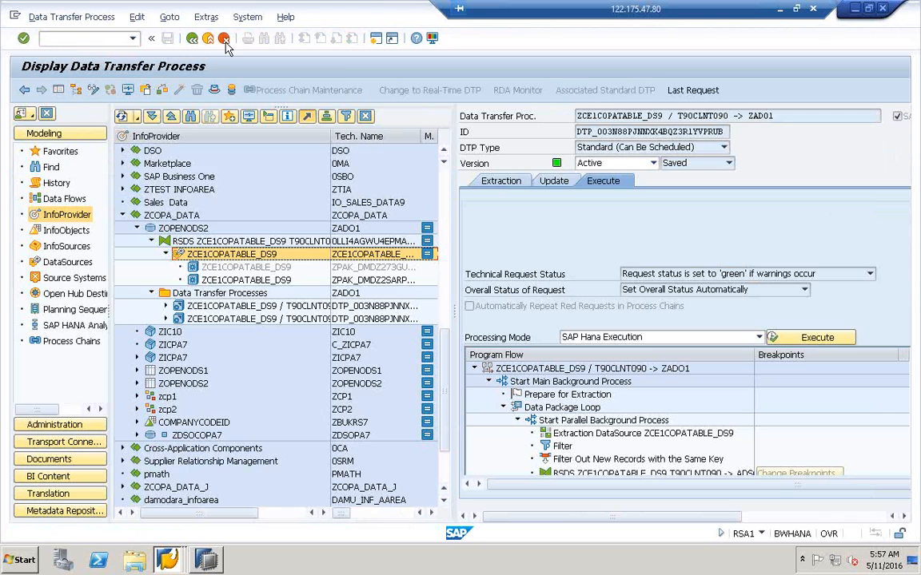
Open request management for ZOPENODS2 (ZADO1) under ZCOPA_DATA and widen the area showing its load requests.
{"action": "left_click", "coordinate": [160, 231]}
{"action": "right_click", "coordinate": [161, 232]}
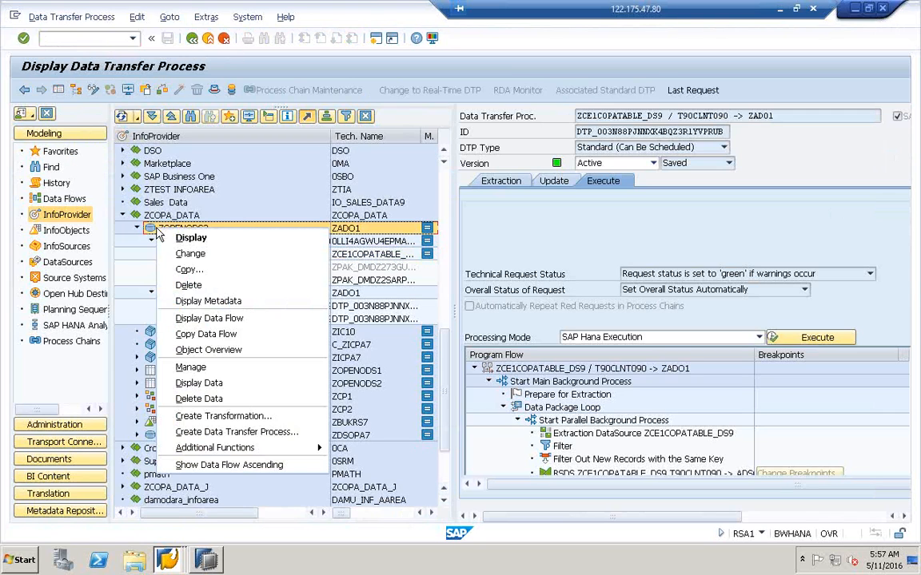
{"action": "left_click", "coordinate": [204, 372]}
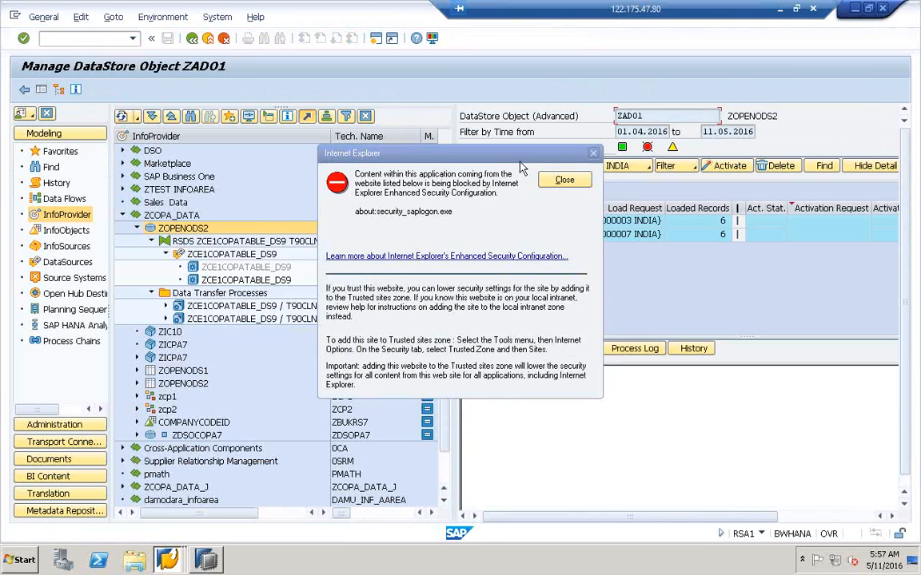
{"action": "left_click", "coordinate": [564, 180]}
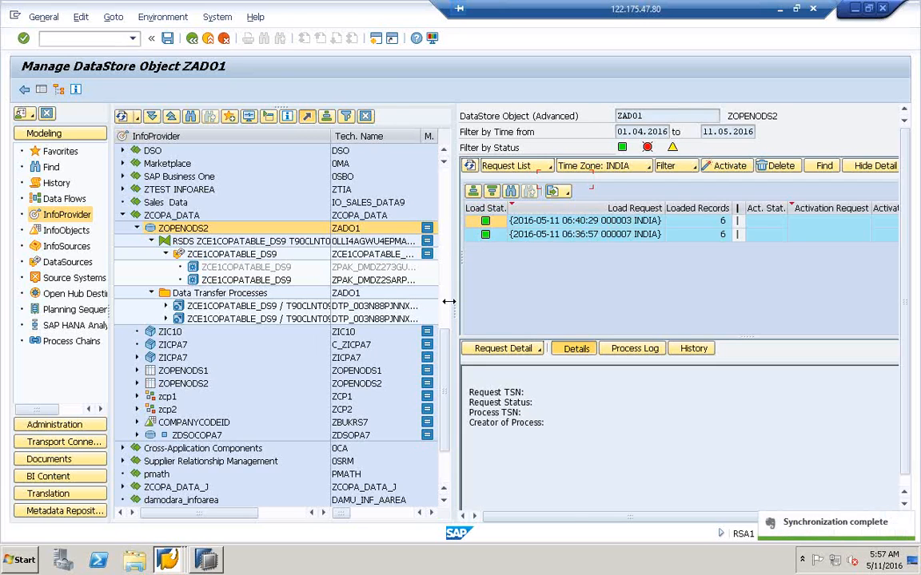
{"action": "left_click_drag", "start_coordinate": [449, 302], "coordinate": [359, 301]}
Activate ZADO1's 06:40:29 and 06:36:57 load requests together, with activation performed in the background.
{"action": "left_click", "coordinate": [524, 223]}
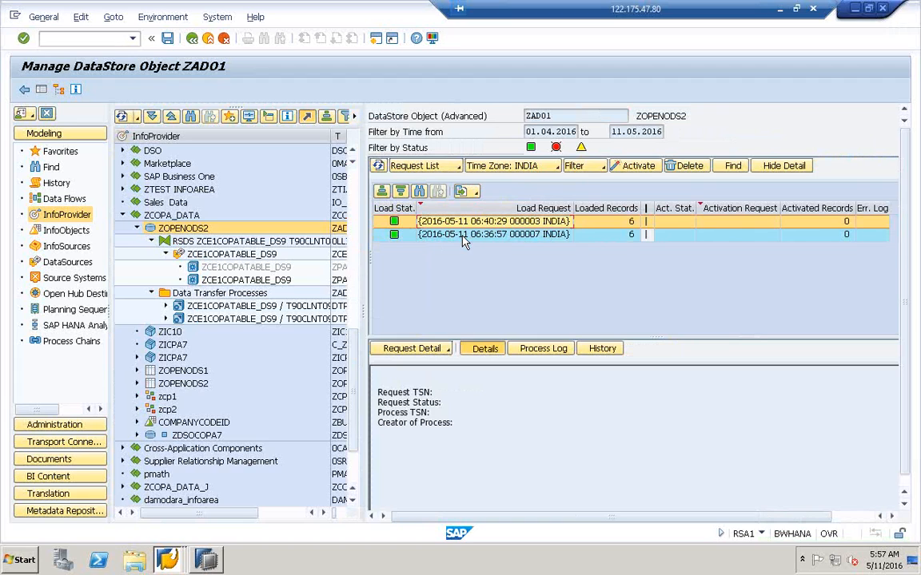
{"action": "left_click", "coordinate": [419, 233], "text": "ctrl"}
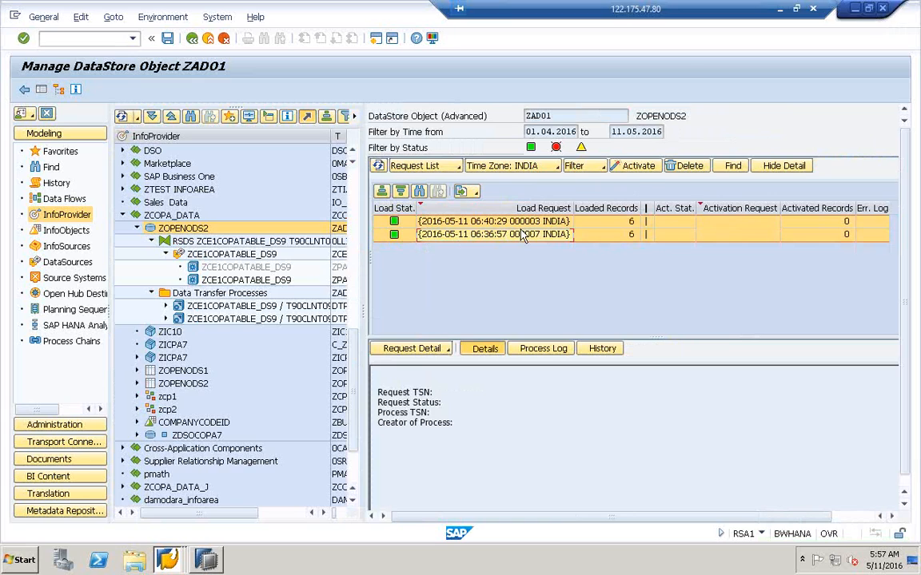
{"action": "left_click", "coordinate": [637, 166]}
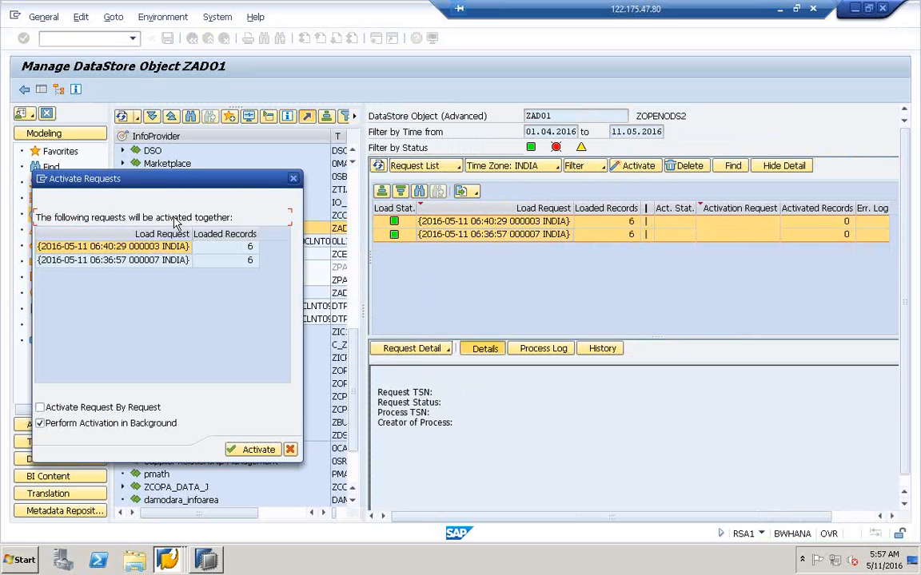
{"action": "left_click", "coordinate": [200, 262]}
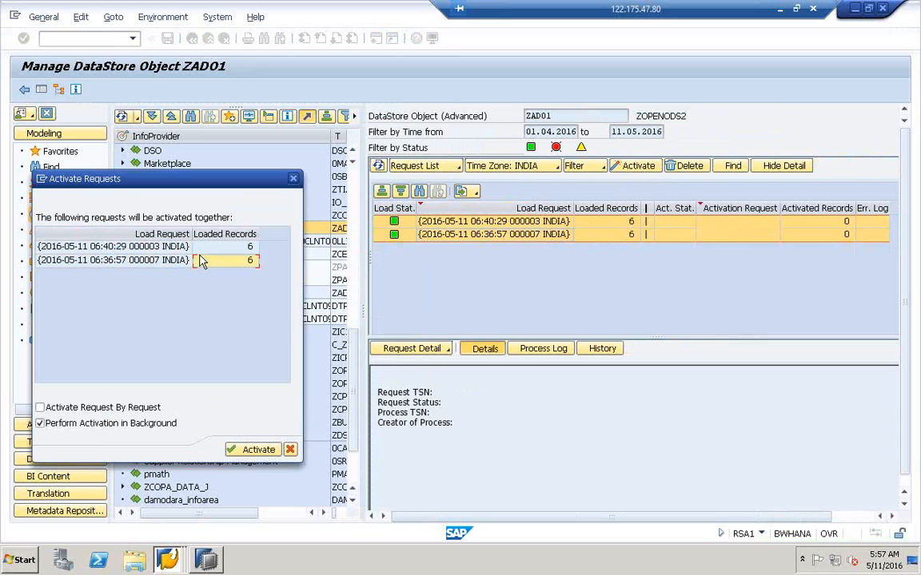
{"action": "left_click", "coordinate": [145, 428]}
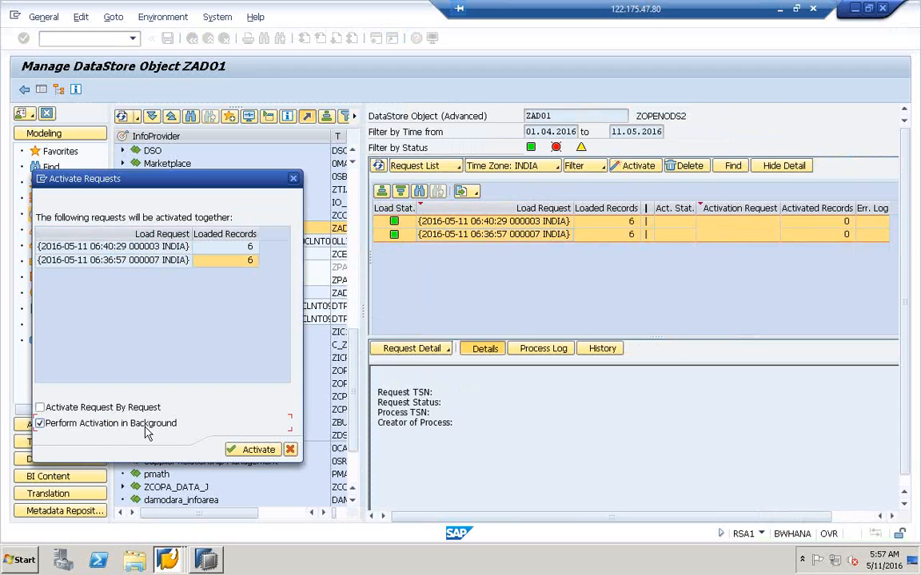
{"action": "left_click", "coordinate": [256, 454]}
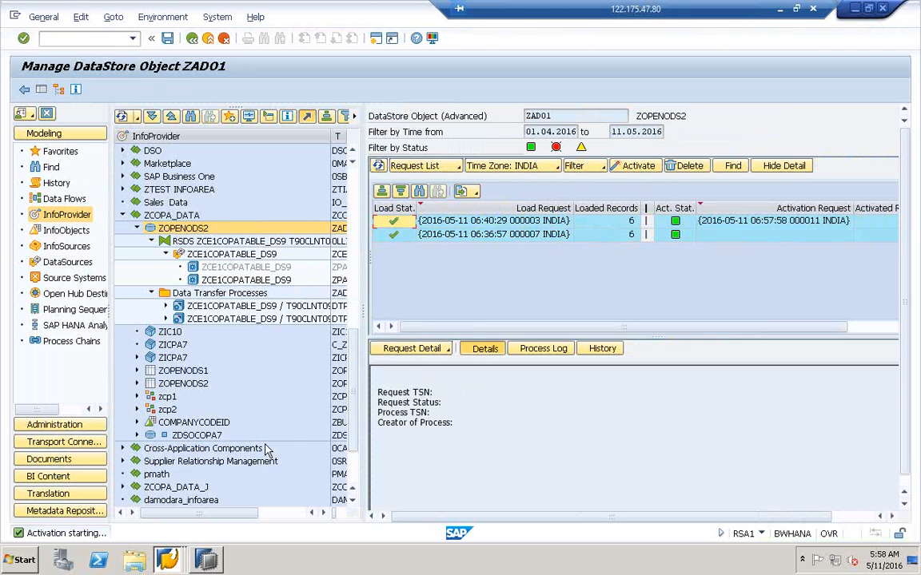
Refresh the InfoProvider subtree and display the load request details of ZADO1's 06:40:29 request.
{"action": "left_click", "coordinate": [120, 116]}
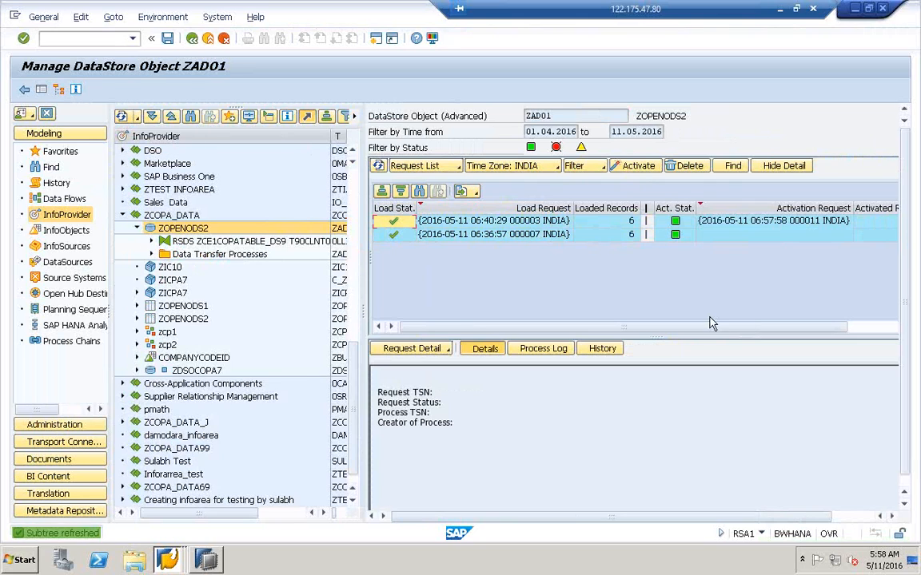
{"action": "right_click", "coordinate": [515, 224]}
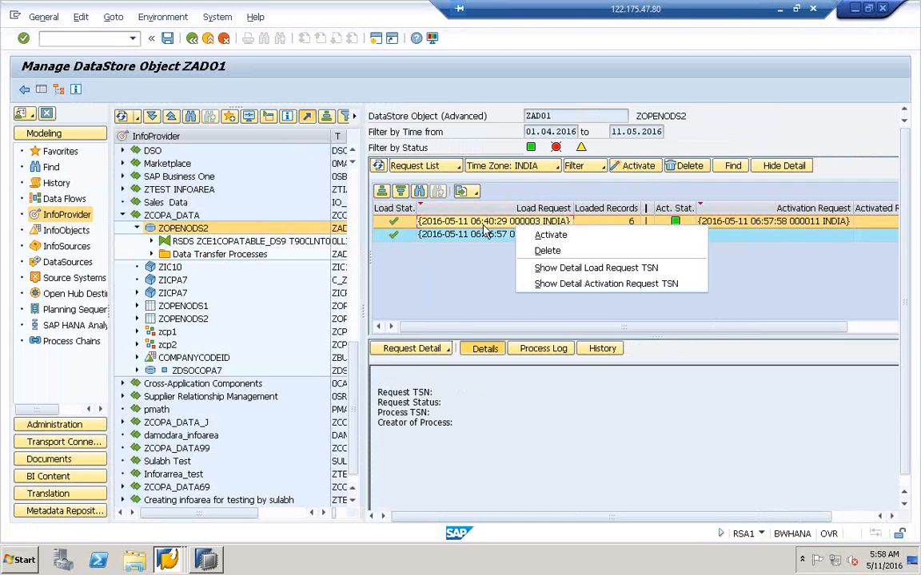
{"action": "left_click", "coordinate": [481, 224]}
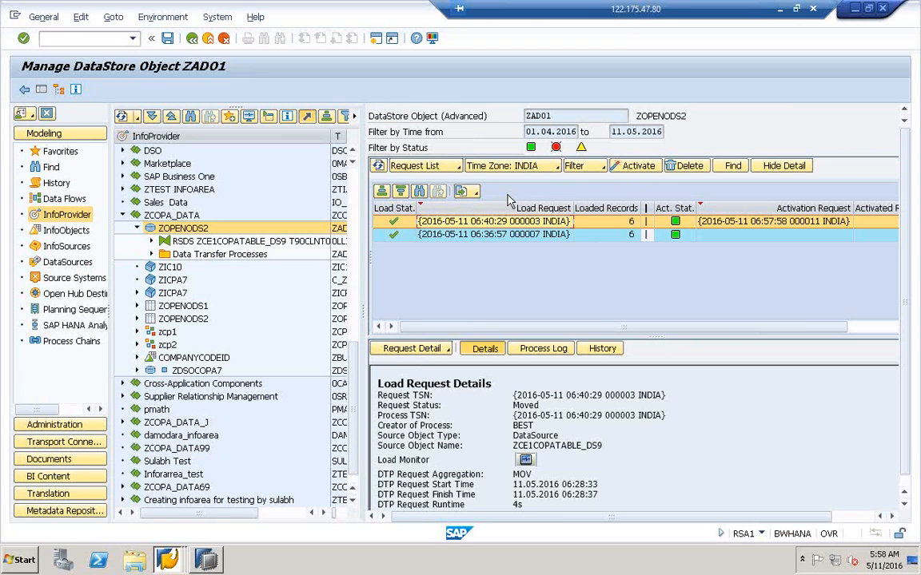
Switch to SAP HANA Studio, refresh the entries of ZADO1's activation queue table /BIC/AZADO11 and review its request and record columns.
{"action": "mouse_move", "coordinate": [213, 563]}
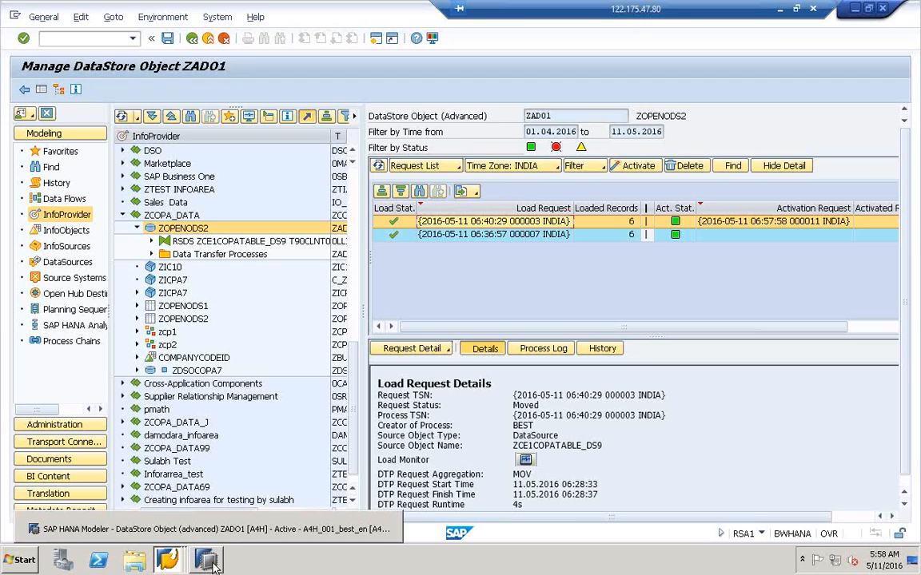
{"action": "left_click", "coordinate": [206, 529]}
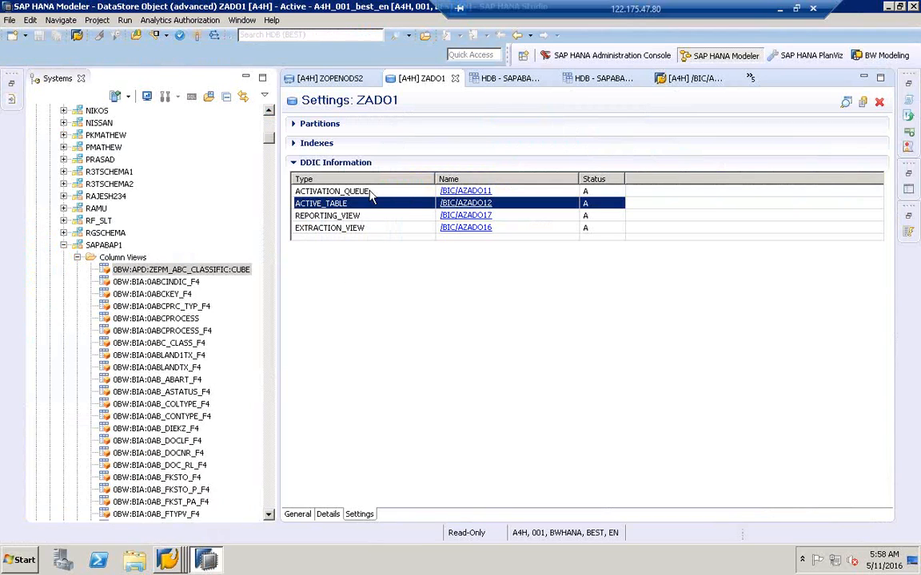
{"action": "left_click", "coordinate": [460, 191]}
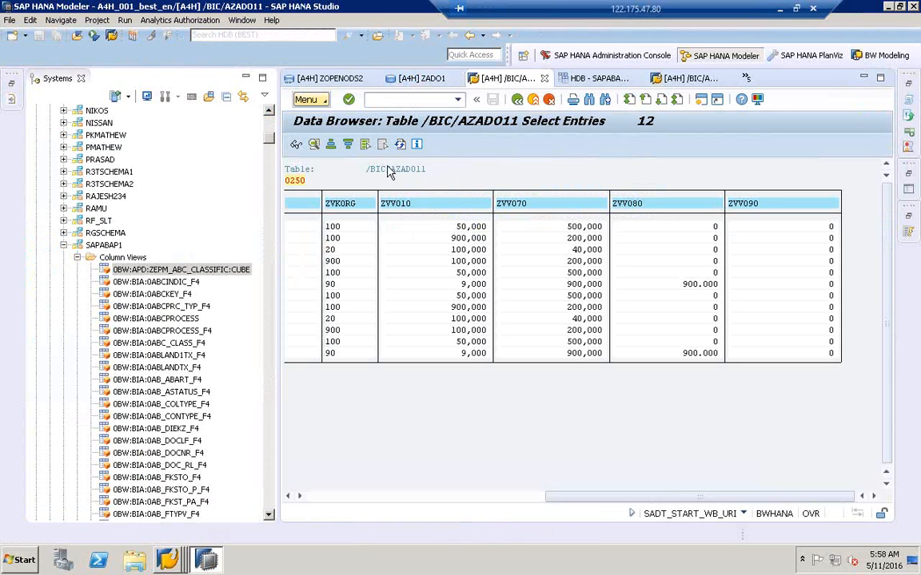
{"action": "left_click", "coordinate": [401, 147]}
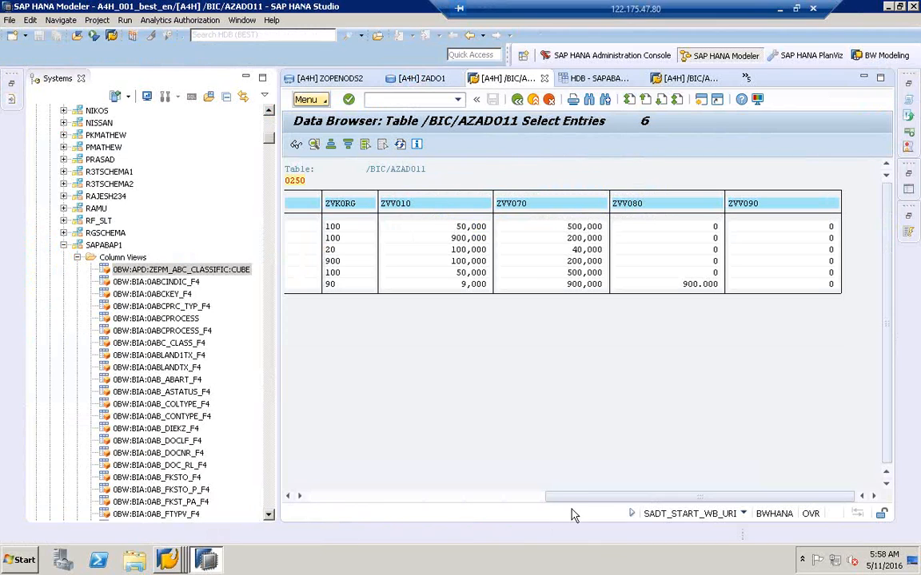
{"action": "left_click_drag", "start_coordinate": [573, 497], "coordinate": [424, 503]}
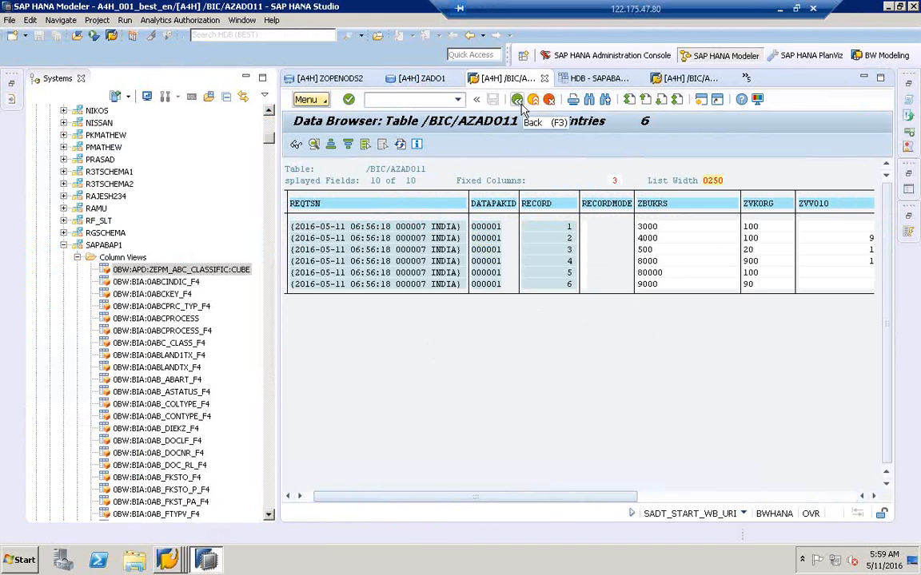
Open ZADO1's active table /BIC/AZADO12 from the DDIC information and display all its entries in a wider editor area.
{"action": "left_click", "coordinate": [427, 83]}
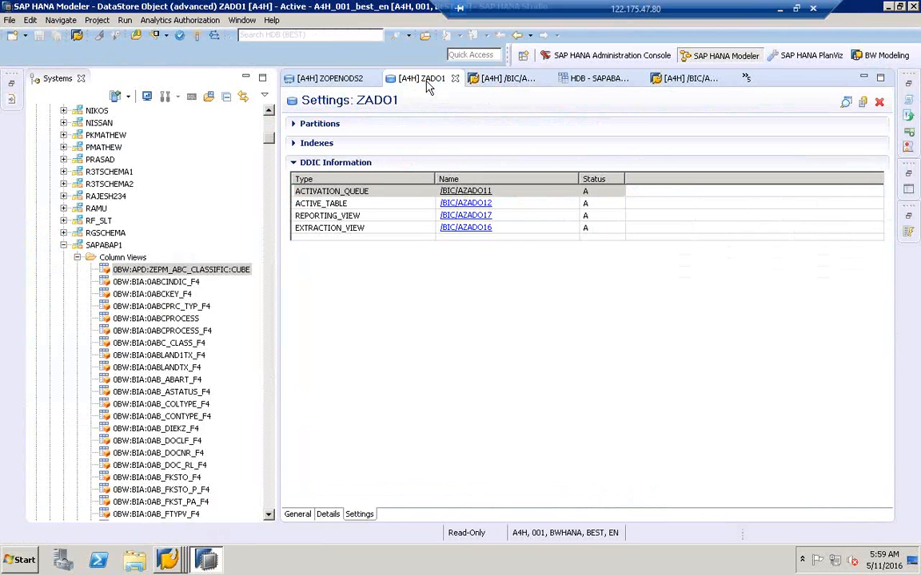
{"action": "left_click", "coordinate": [460, 204]}
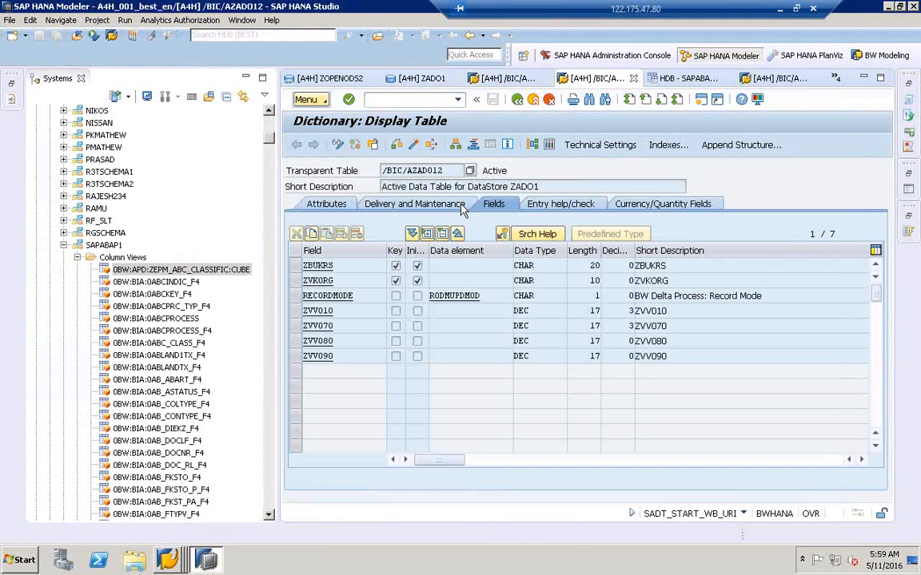
{"action": "left_click", "coordinate": [551, 147]}
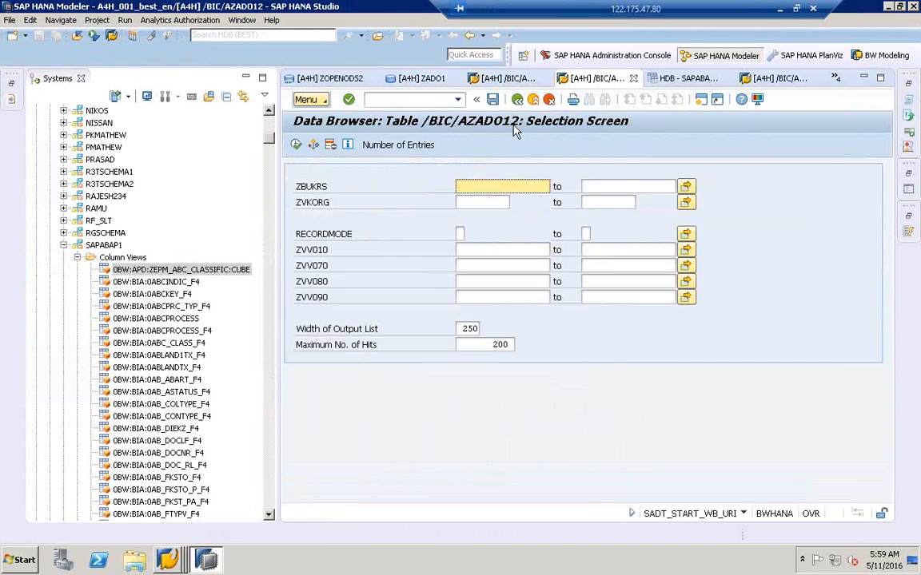
{"action": "left_click", "coordinate": [297, 146]}
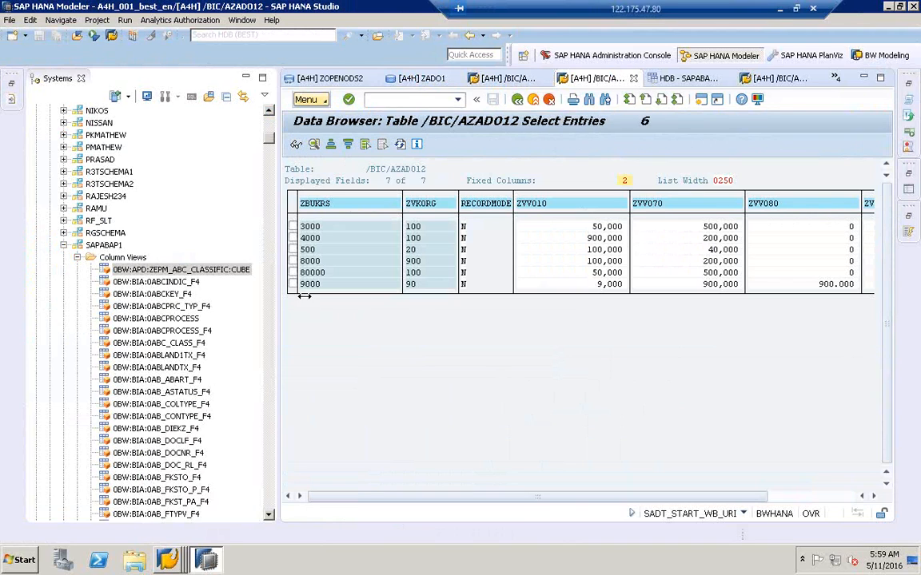
{"action": "left_click_drag", "start_coordinate": [277, 288], "coordinate": [201, 290]}
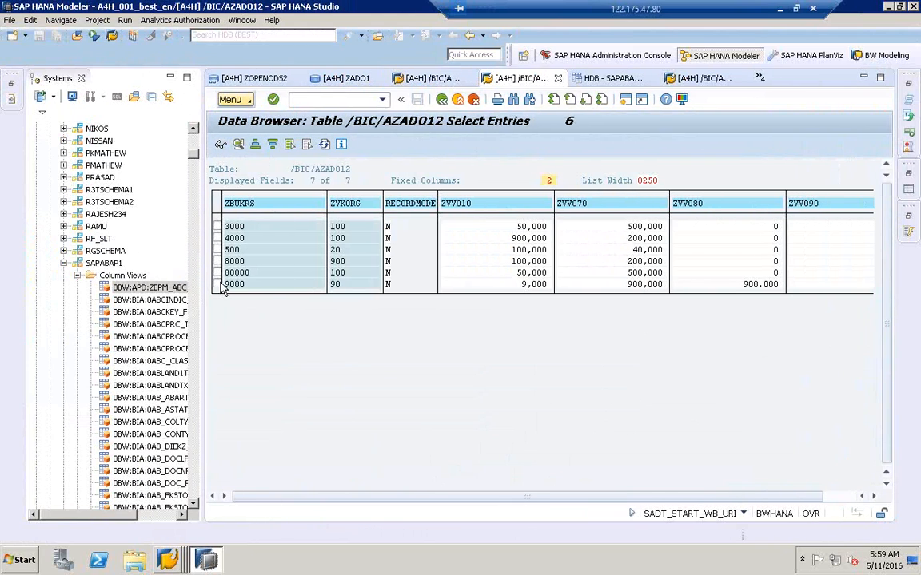
Return to the /BIC/AZADO17 view definition, widen the systems tree, and search SAPABAP1's Column Views for /BIC/AZADO17.
{"action": "left_click", "coordinate": [627, 80]}
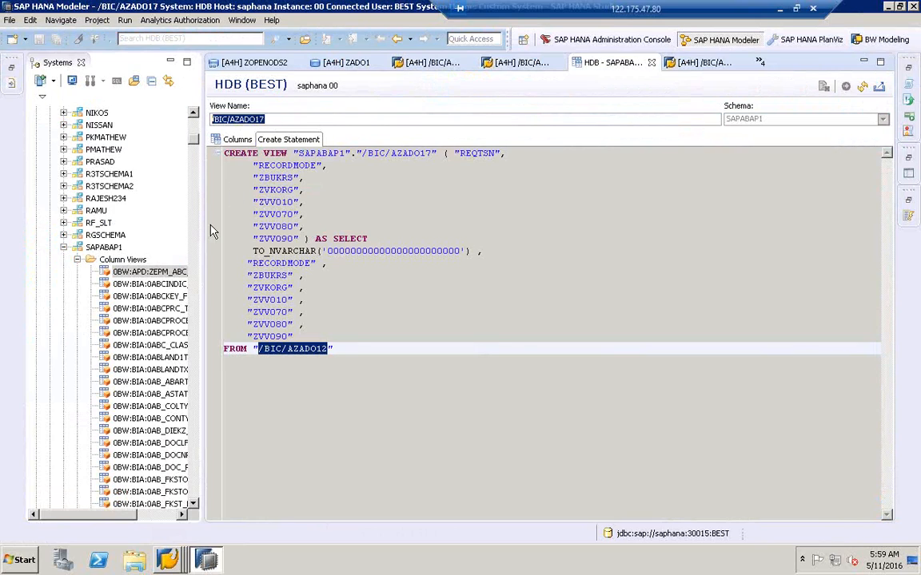
{"action": "left_click_drag", "start_coordinate": [200, 229], "coordinate": [318, 230]}
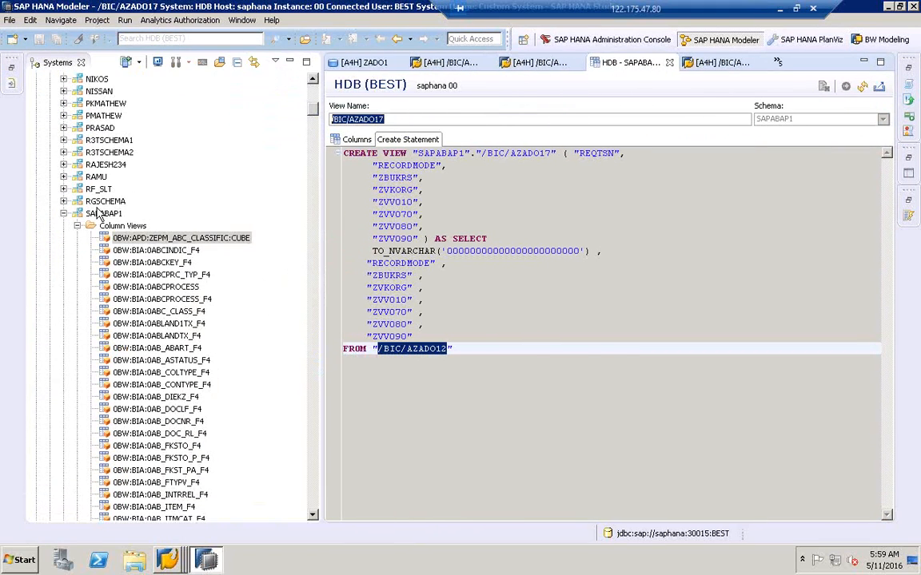
{"action": "left_click", "coordinate": [98, 213]}
{"action": "left_click", "coordinate": [122, 226]}
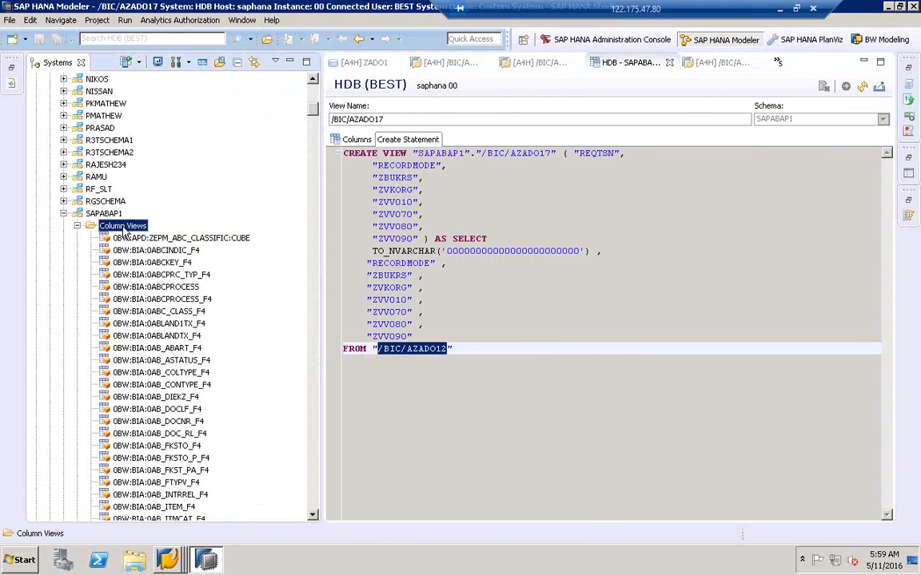
{"action": "right_click", "coordinate": [124, 230]}
{"action": "left_click", "coordinate": [152, 249]}
{"action": "type", "text": "/BIC/AZADO17"}
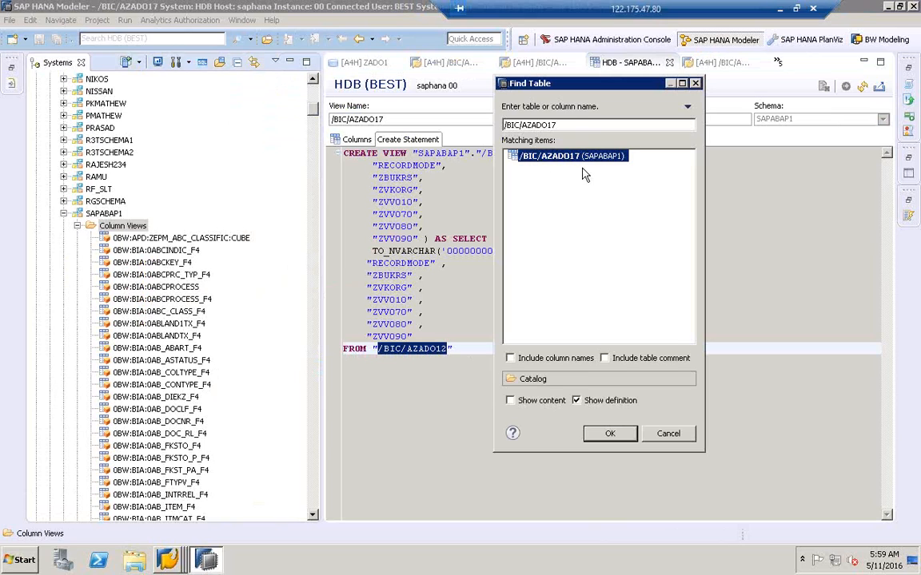
{"action": "left_click", "coordinate": [571, 126]}
{"action": "key", "text": "BackSpace"}
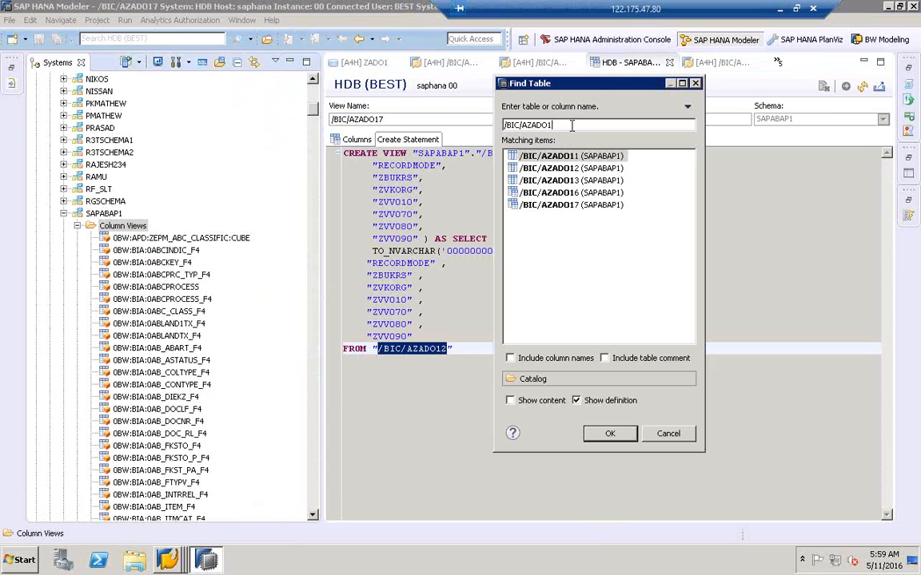
{"action": "type", "text": "2"}
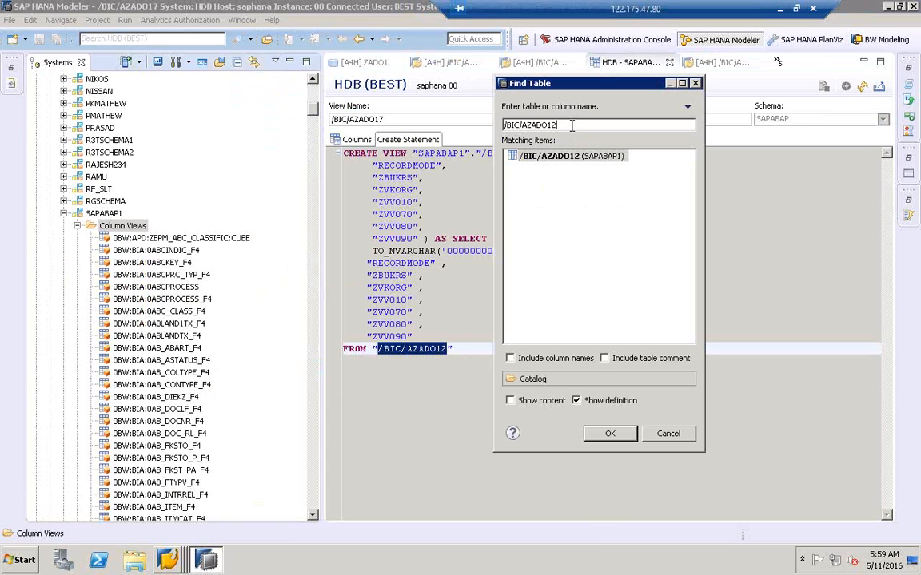
{"action": "key", "text": "BackSpace"}
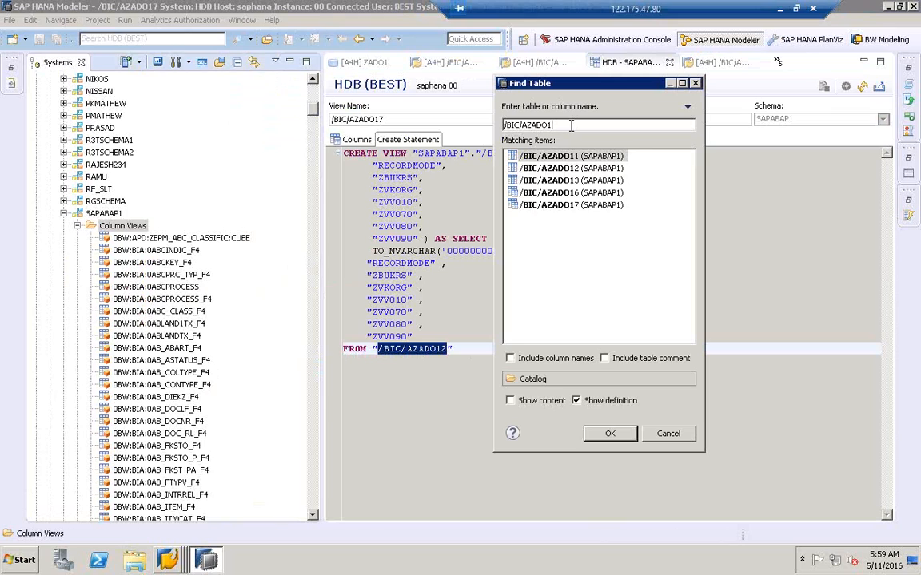
{"action": "type", "text": "7"}
Open the content of view /BIC/AZADO17 in schema SAPABAP1 instead of its definition.
{"action": "left_click", "coordinate": [533, 159]}
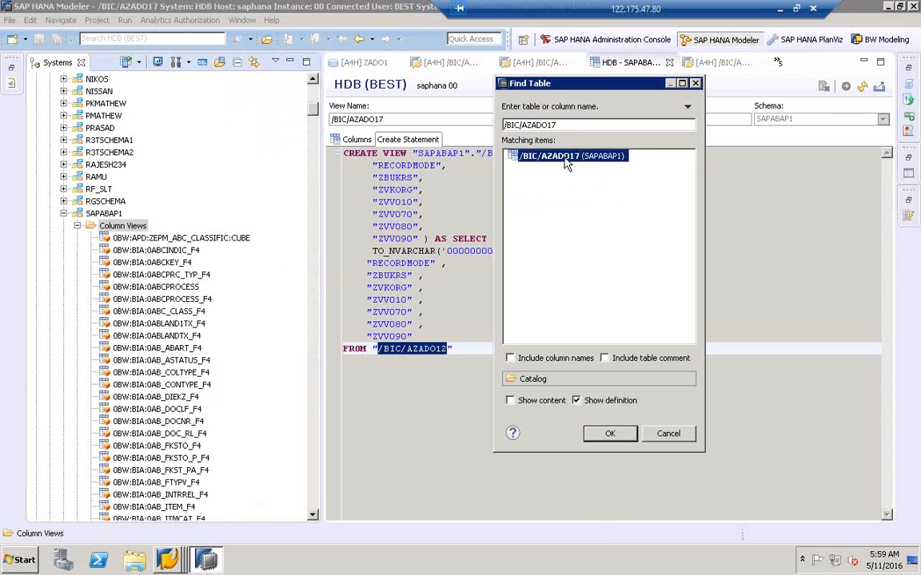
{"action": "left_click", "coordinate": [577, 402]}
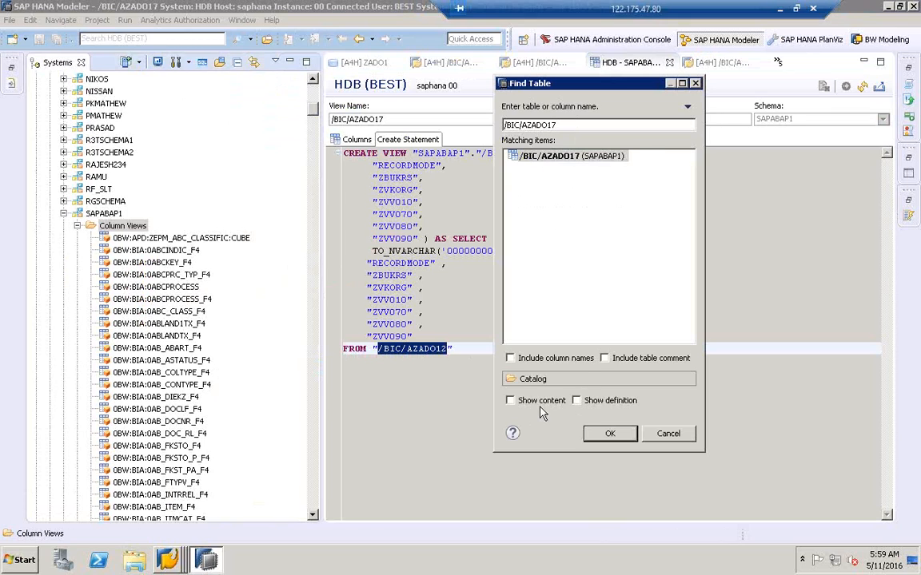
{"action": "left_click", "coordinate": [510, 400]}
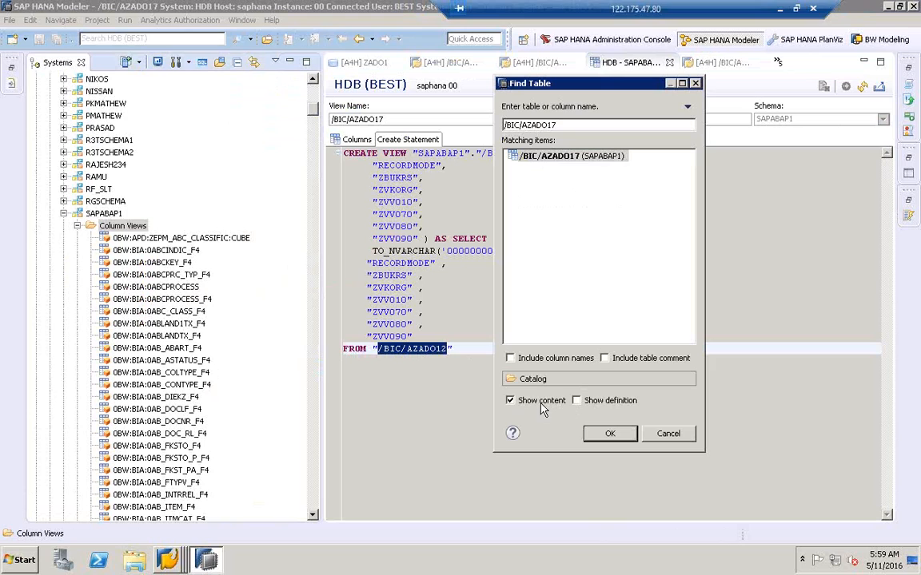
{"action": "left_click", "coordinate": [610, 434]}
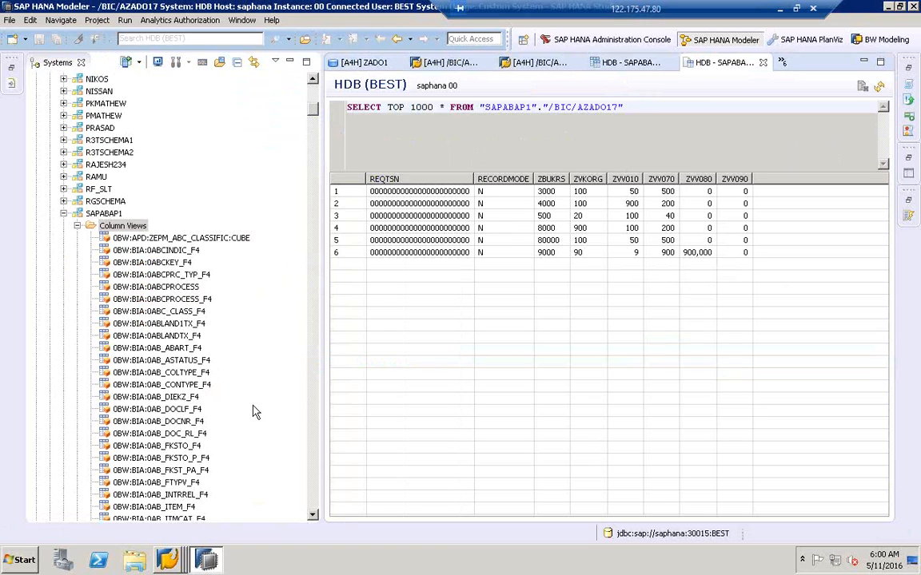
Switch to SAP GUI, bring up the ZCE1COPATABLE source table entries, and return to the management screen of ZADO1.
{"action": "left_click", "coordinate": [168, 560]}
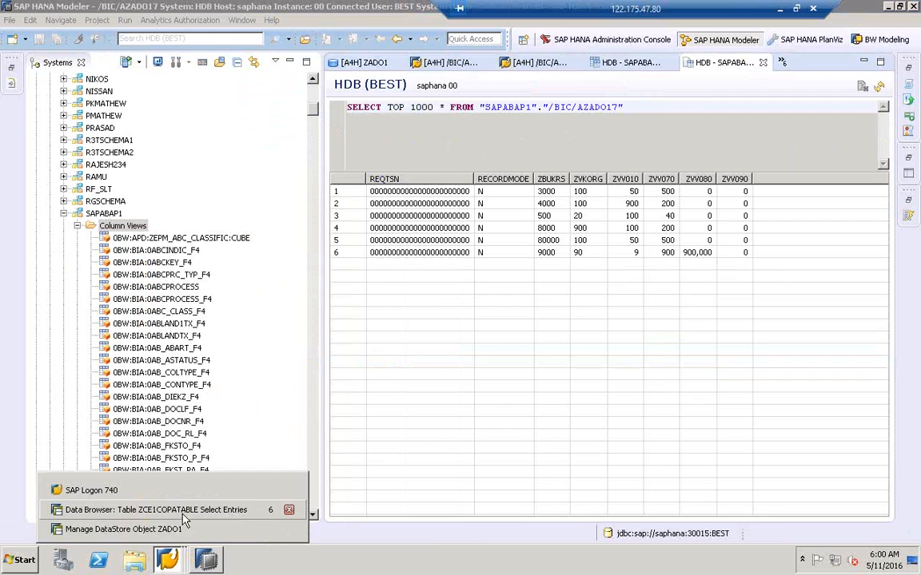
{"action": "left_click", "coordinate": [182, 510]}
{"action": "left_click", "coordinate": [168, 559]}
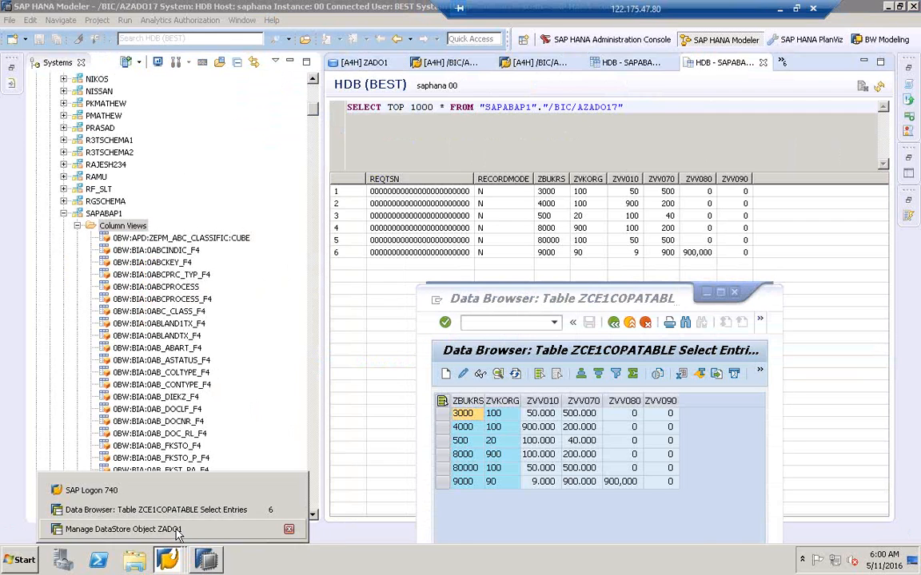
{"action": "left_click", "coordinate": [178, 531]}
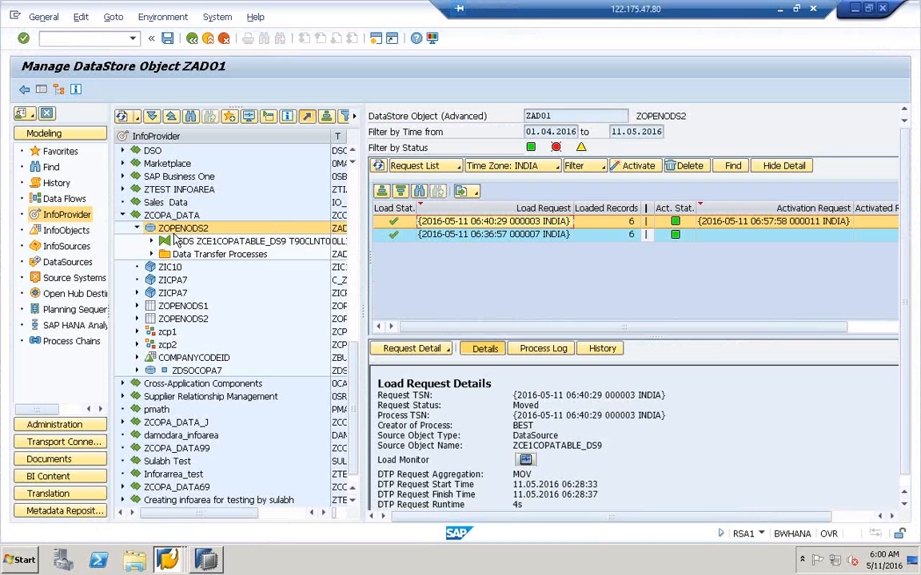
Display the data of ZOPENODS2 (ZADO1) with key fields ZBUKRS and ZVKORG selected for output alongside the key figures.
{"action": "right_click", "coordinate": [169, 234]}
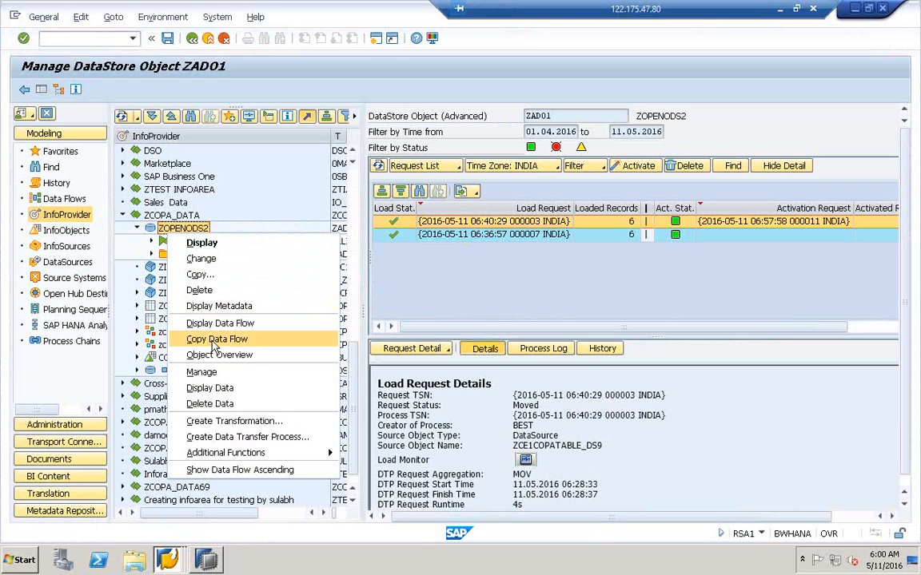
{"action": "left_click", "coordinate": [210, 389]}
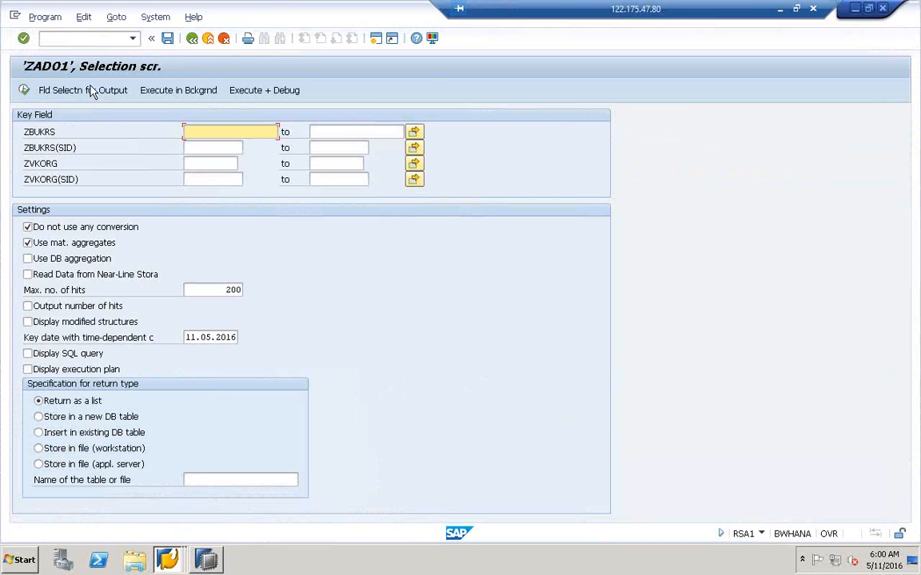
{"action": "left_click", "coordinate": [91, 92]}
{"action": "left_click", "coordinate": [62, 132]}
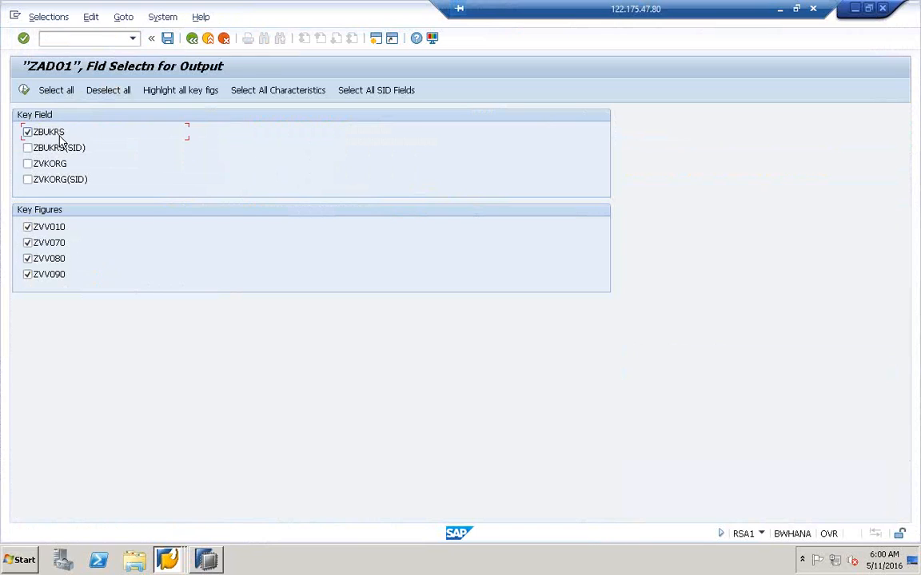
{"action": "left_click", "coordinate": [48, 163]}
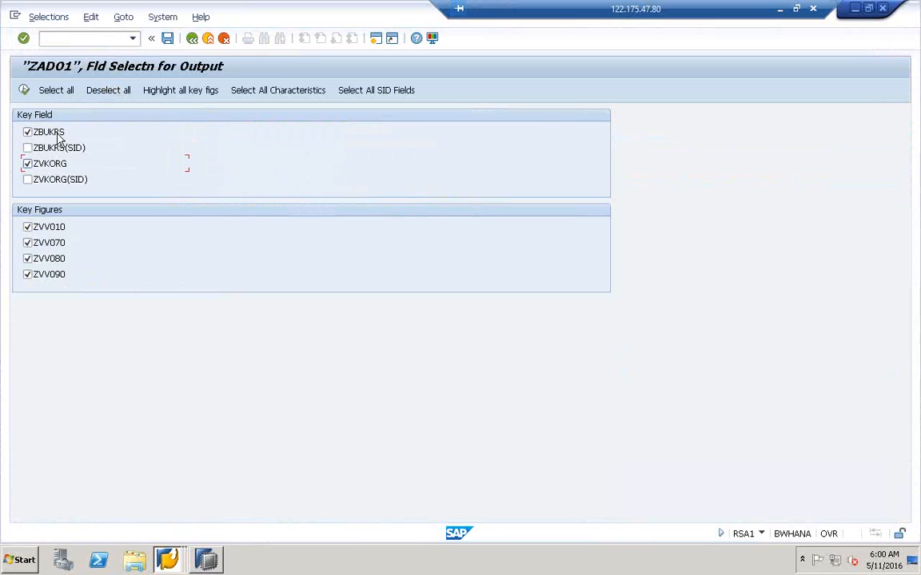
{"action": "left_click", "coordinate": [24, 89]}
{"action": "left_click", "coordinate": [24, 89]}
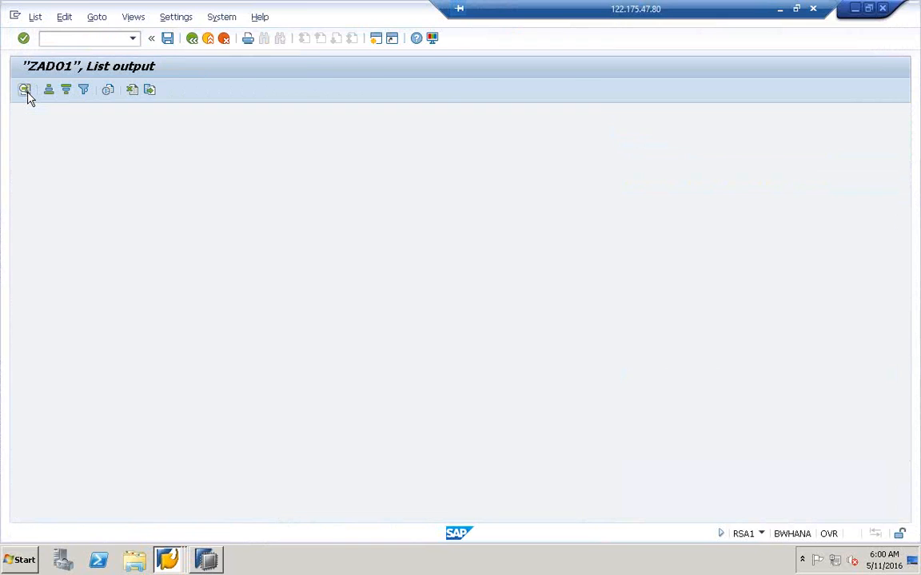
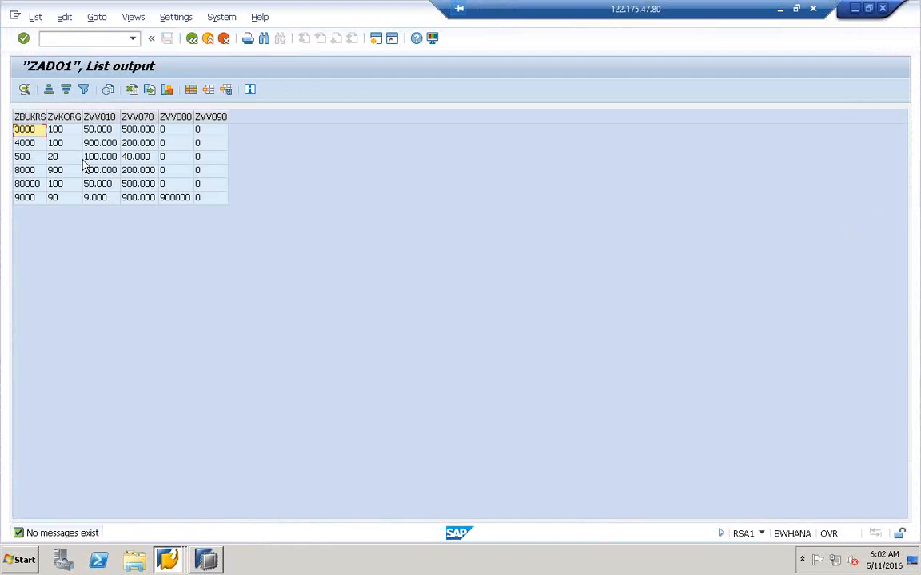
Switch to SAP HANA Studio, enable the External SAP HANA View option for ZADO1, and save and activate the object.
{"action": "left_click", "coordinate": [207, 560]}
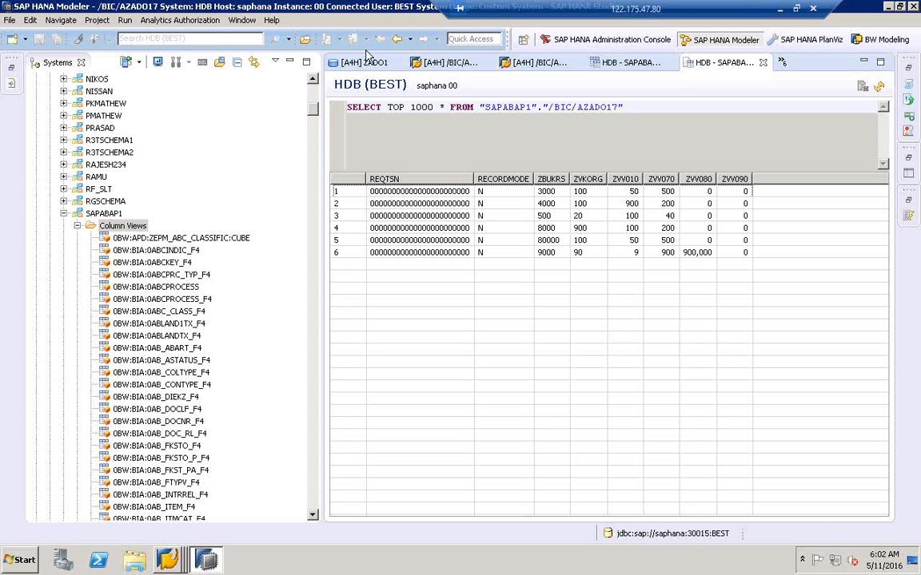
{"action": "left_click", "coordinate": [355, 66]}
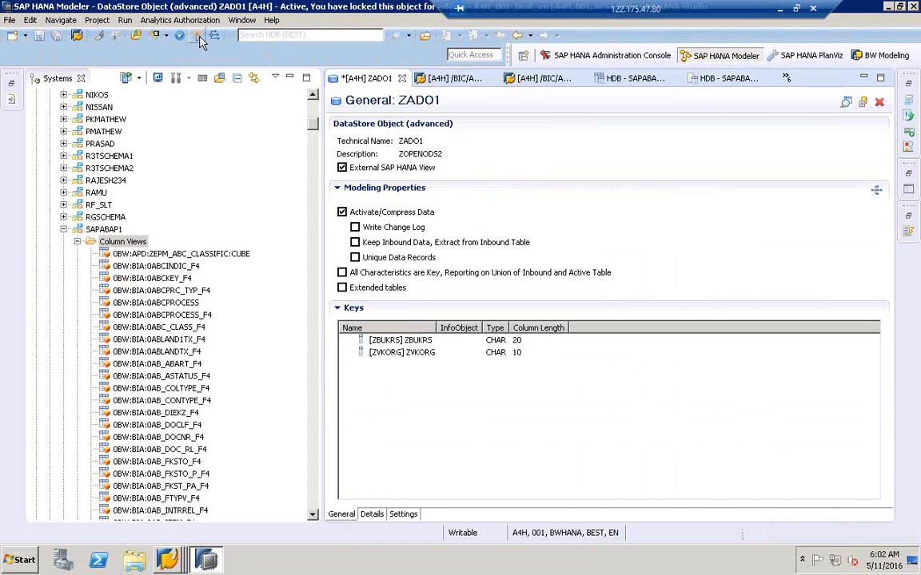
{"action": "key", "text": "ctrl+s"}
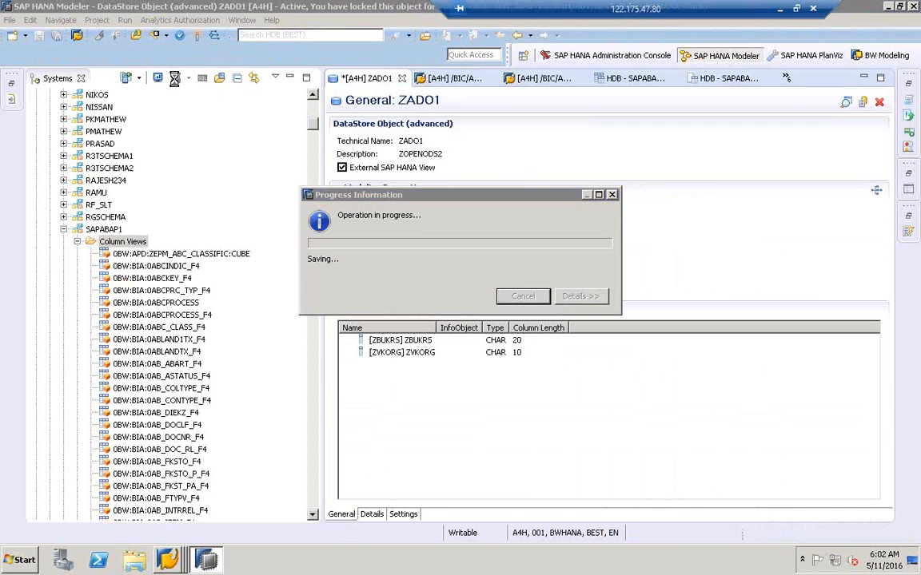
{"action": "key", "text": "ctrl+F3"}
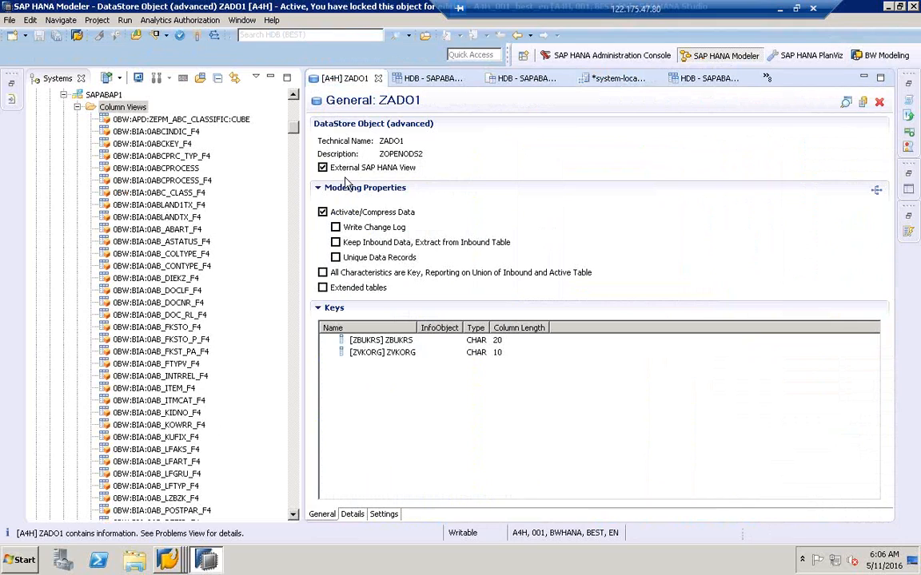
Open the ZADO1 view from system-local.bw.bw2hana and enlarge the area for its output columns.
{"action": "left_click", "coordinate": [618, 78]}
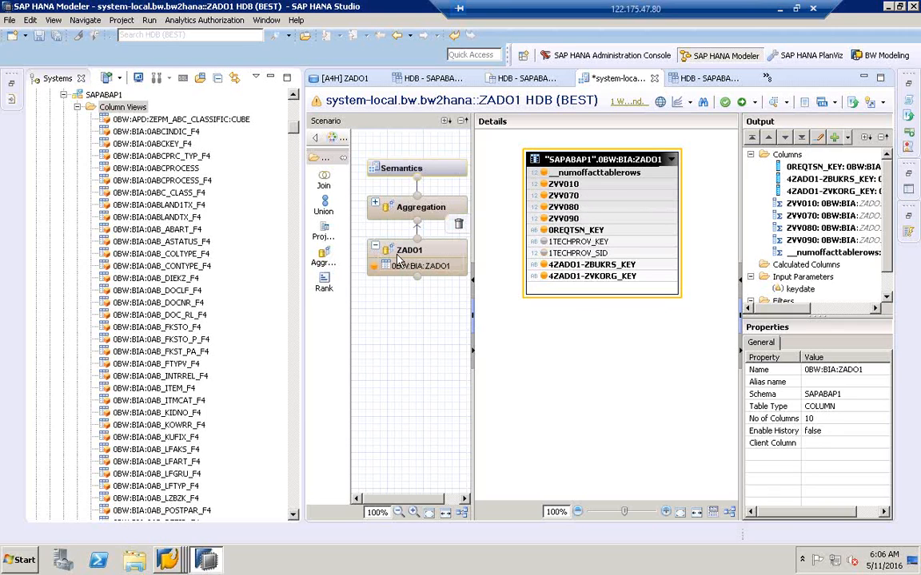
{"action": "left_click_drag", "start_coordinate": [303, 319], "coordinate": [240, 320]}
{"action": "left_click_drag", "start_coordinate": [740, 320], "coordinate": [618, 319]}
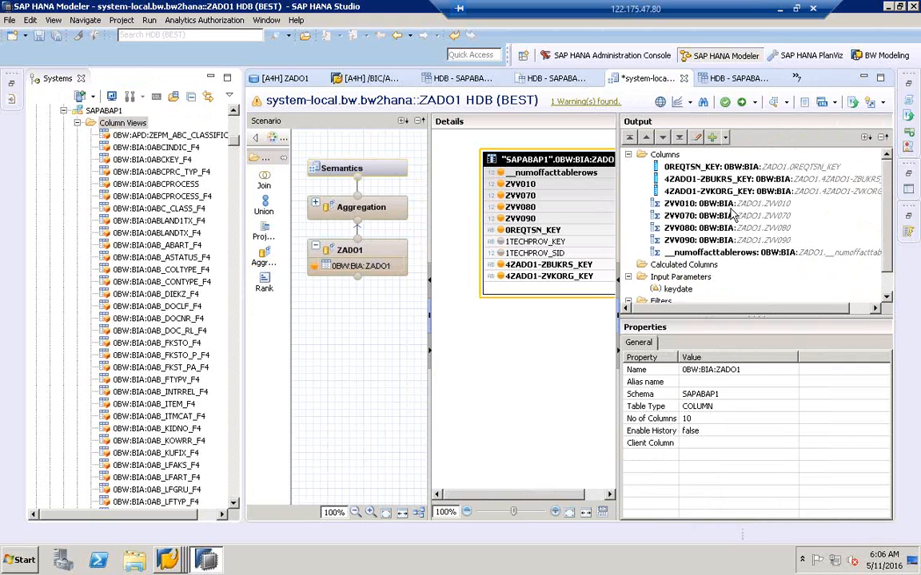
Select the output measures ZVV010 through __numoffacttablerows and examine ZVV010's properties, including its engine aggregation.
{"action": "left_click", "coordinate": [724, 204]}
{"action": "left_click", "coordinate": [720, 252]}
{"action": "left_click", "coordinate": [700, 206], "text": "shift"}
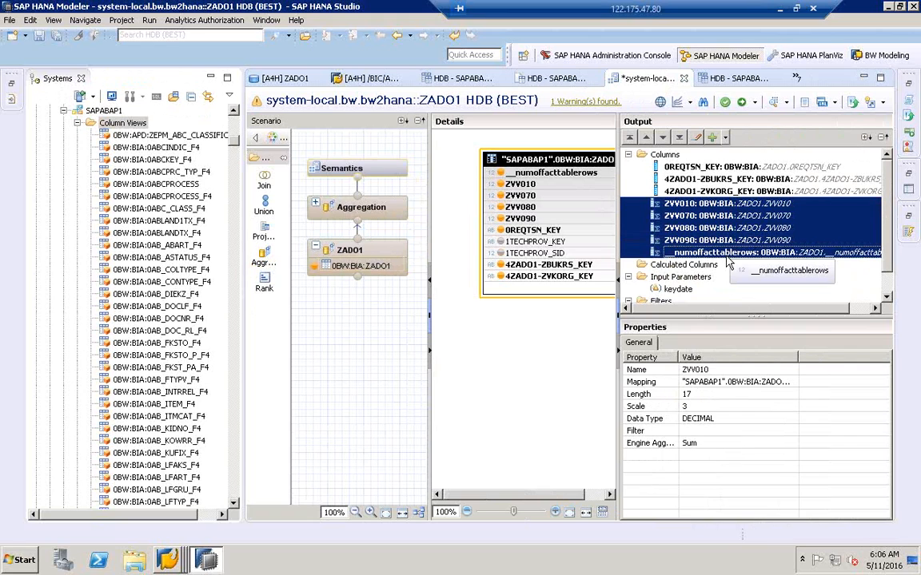
{"action": "left_click", "coordinate": [700, 206]}
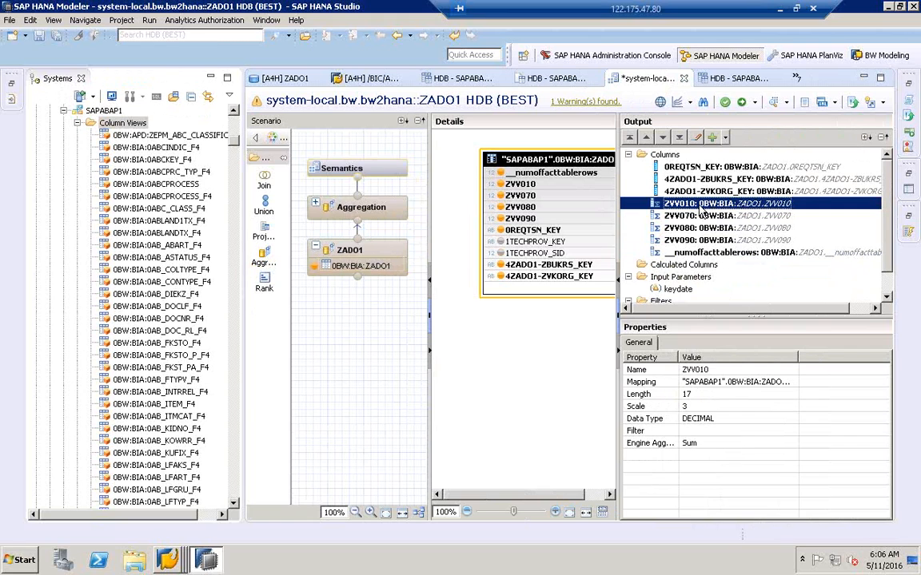
{"action": "double_click", "coordinate": [680, 357]}
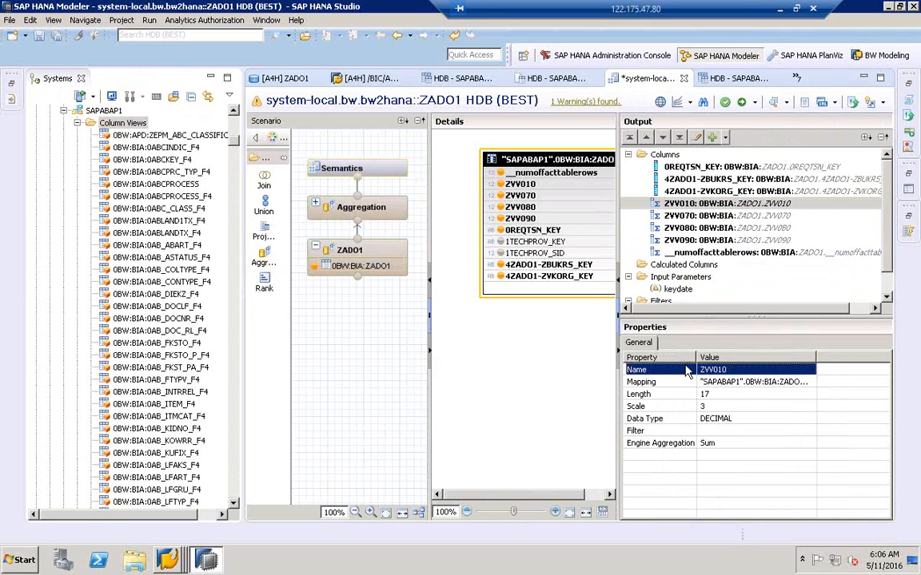
{"action": "left_click", "coordinate": [709, 444]}
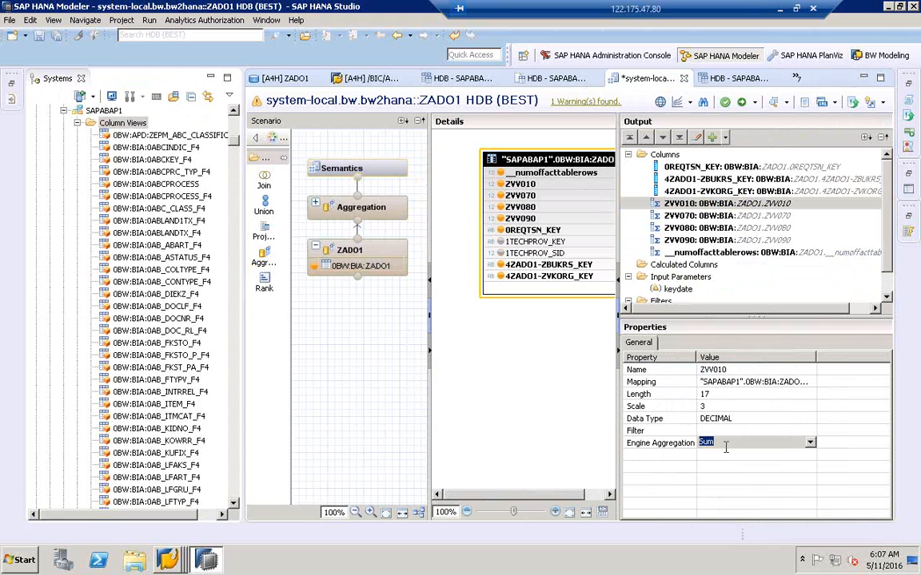
Go through the measures from ZVV010 down to __numoffacttablerows and check the engine aggregation of each.
{"action": "left_click", "coordinate": [645, 205]}
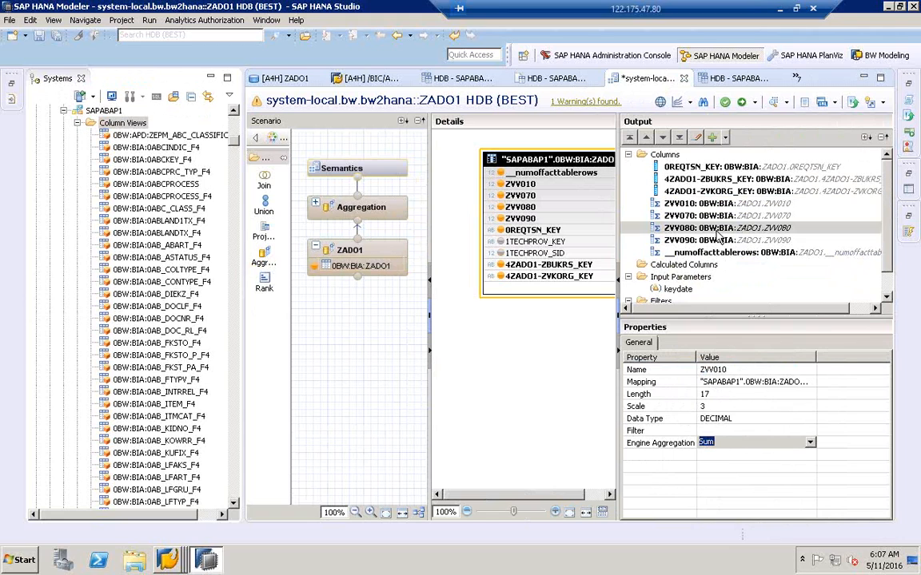
{"action": "key", "text": "Down"}
{"action": "key", "text": "Down"}
{"action": "key", "text": "Down"}
{"action": "key", "text": "Down"}
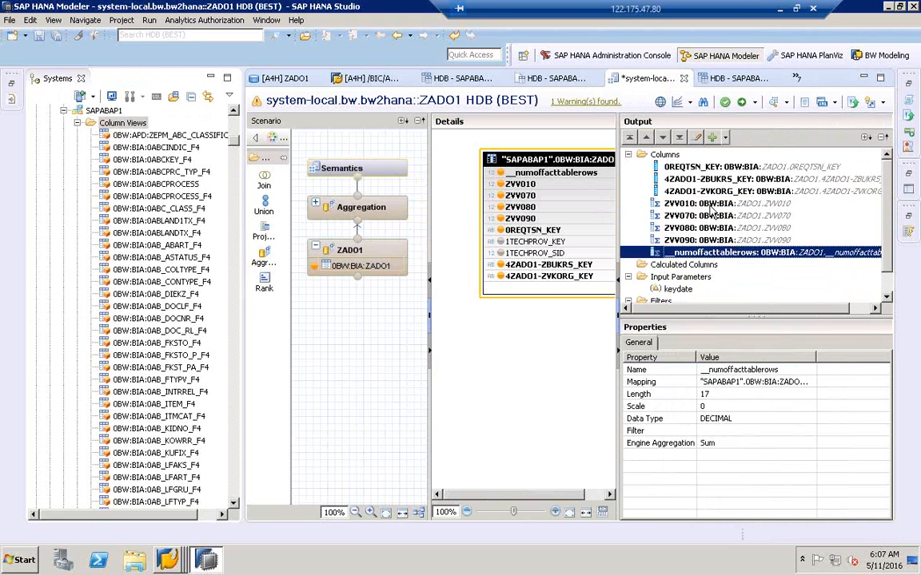
Review the properties of 4ZADO1-ZBUKRS_KEY and its neighbouring attributes, then select 0REQTSN_KEY through 4ZADO1-ZVKORG_KEY together.
{"action": "left_click", "coordinate": [703, 181]}
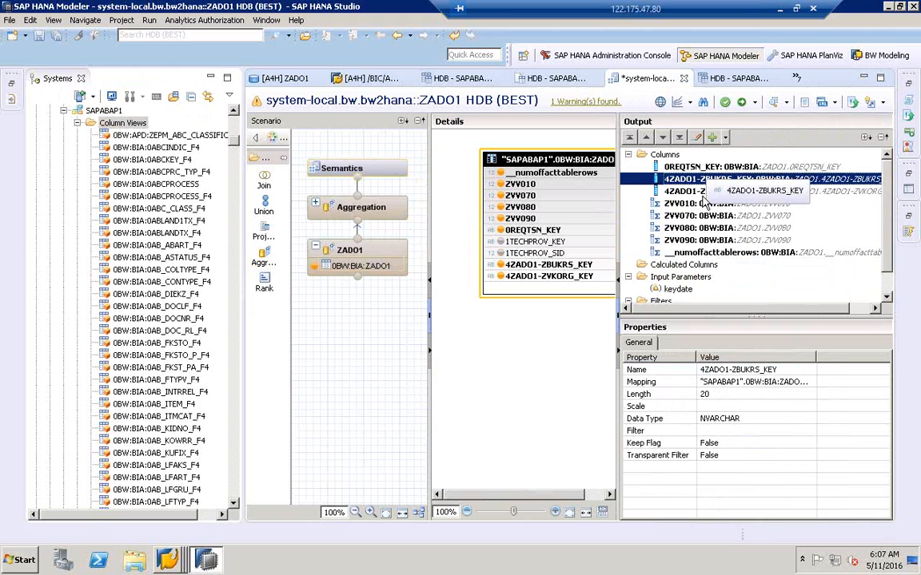
{"action": "key", "text": "Down"}
{"action": "key", "text": "Up"}
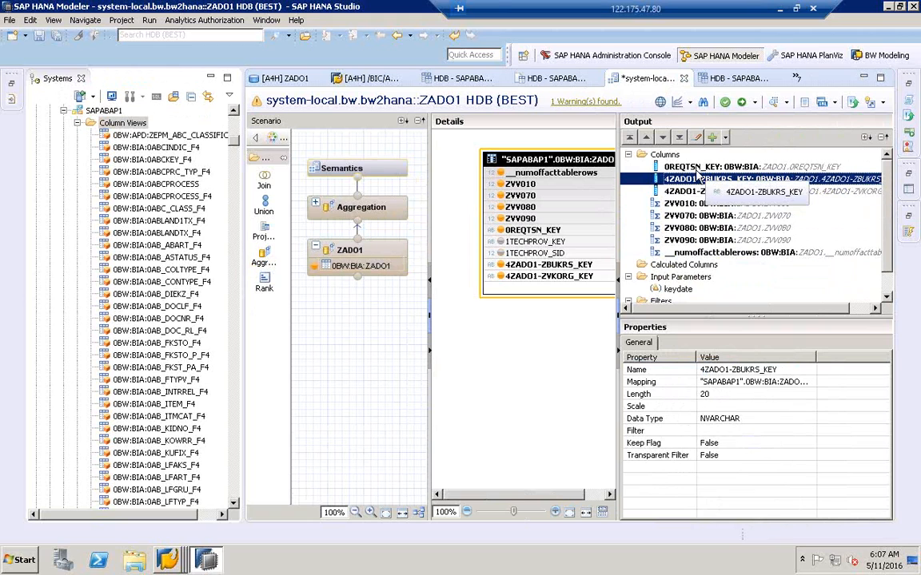
{"action": "key", "text": "Up"}
{"action": "left_click", "coordinate": [696, 193], "text": "shift"}
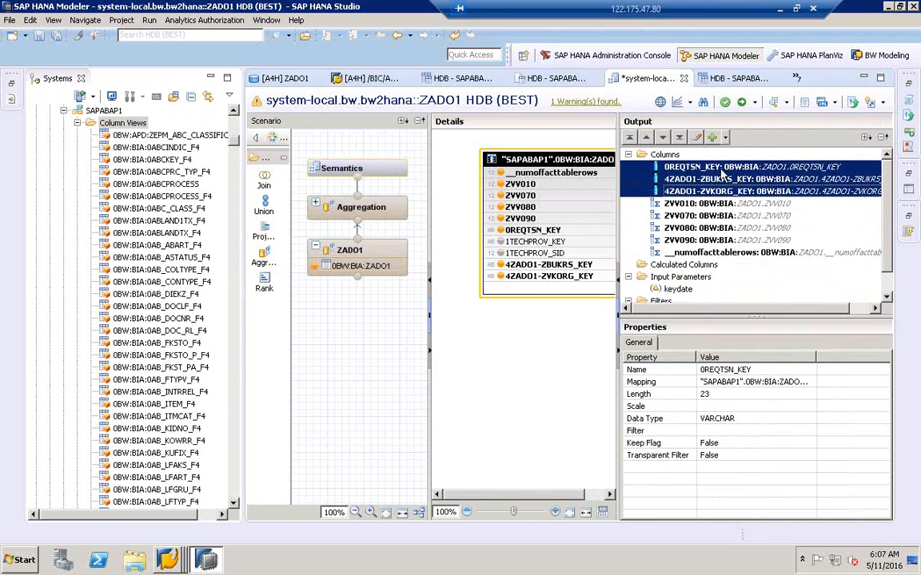
Open the Aggregation node and examine its output columns from 0REQTSN to 4ZADO1_ZVV090, including the properties of 4ZADO1_ZVV010 and 1ROWCOUNT.
{"action": "left_click", "coordinate": [361, 208]}
{"action": "left_click", "coordinate": [364, 210]}
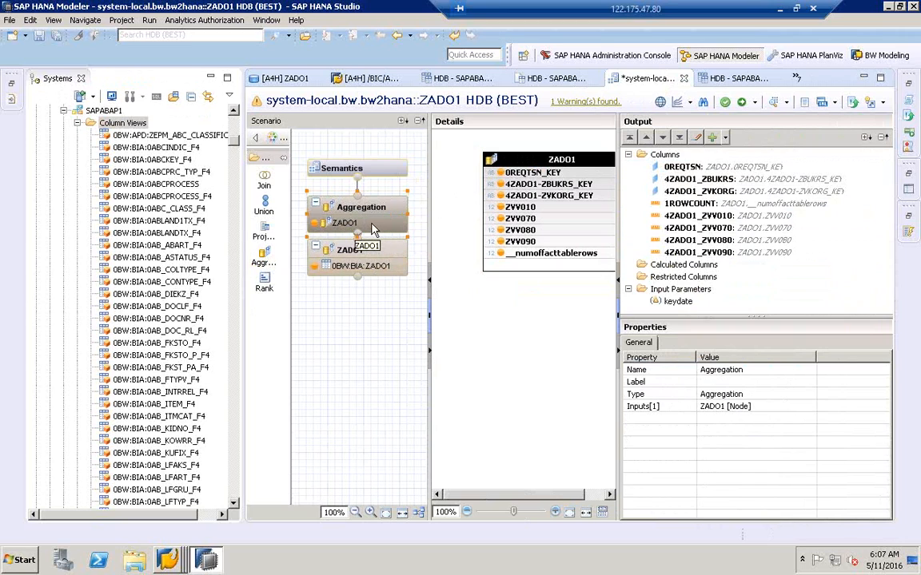
{"action": "left_click", "coordinate": [683, 166]}
{"action": "left_click", "coordinate": [698, 192]}
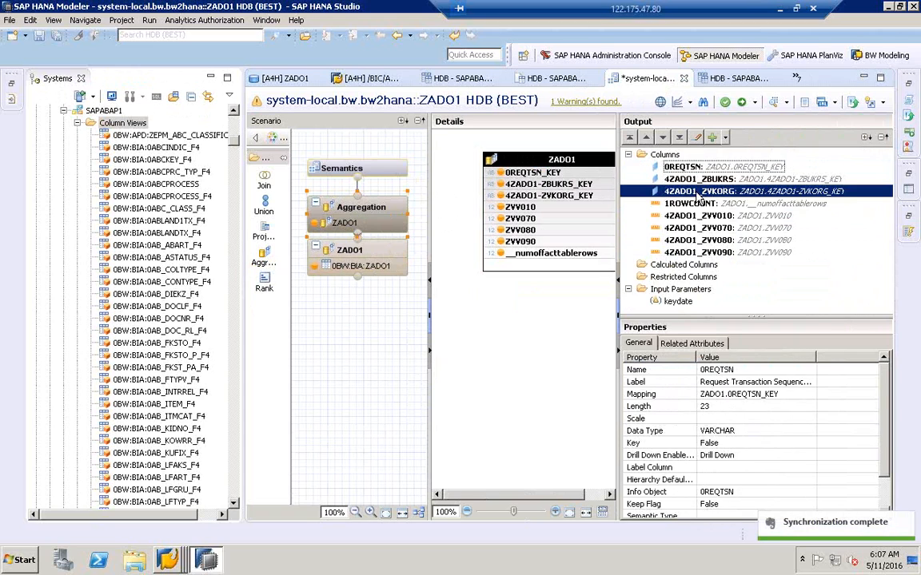
{"action": "left_click", "coordinate": [697, 215]}
{"action": "left_click_drag", "start_coordinate": [698, 215], "coordinate": [701, 209]}
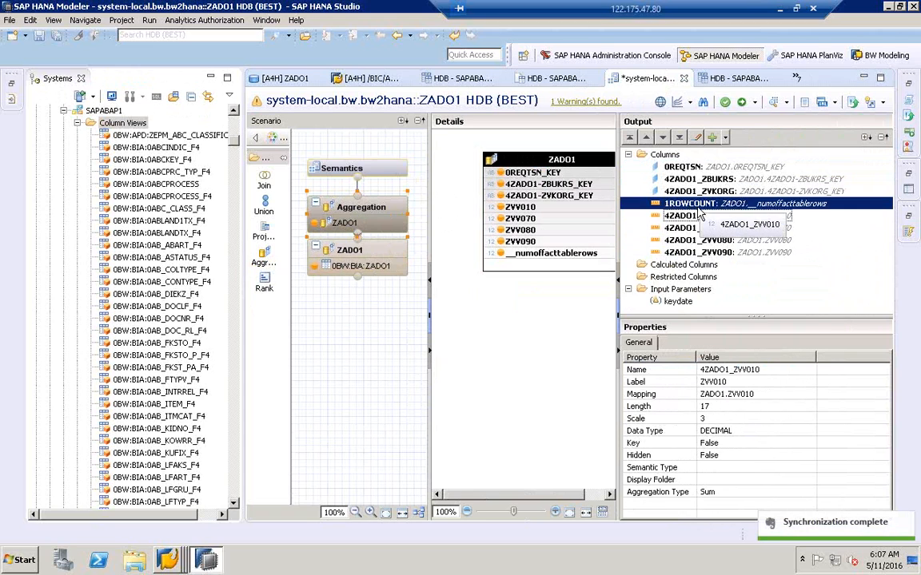
{"action": "left_click", "coordinate": [700, 207]}
{"action": "left_click", "coordinate": [697, 253], "text": "shift"}
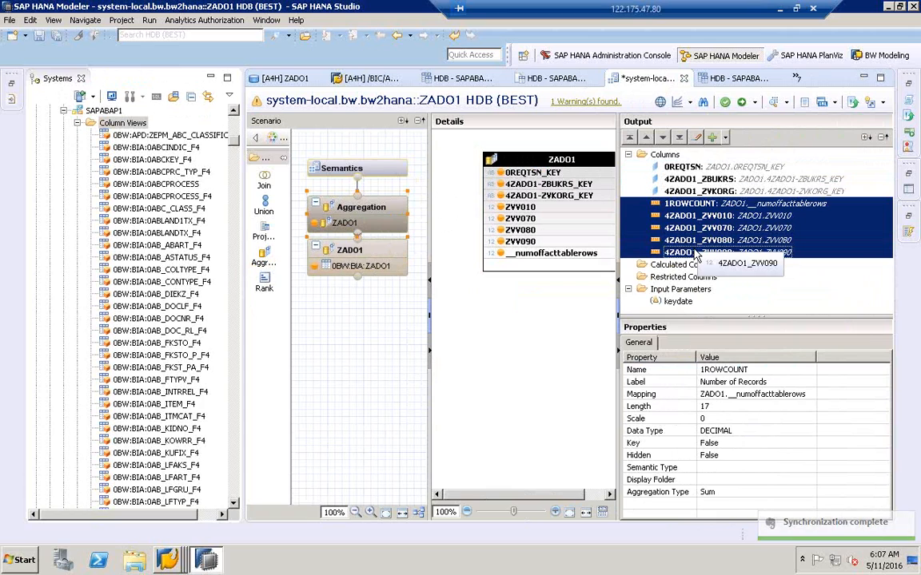
Review the Semantics columns with full names and labels readable, and run a data preview of the view with keydate 20160511.
{"action": "left_click", "coordinate": [345, 167]}
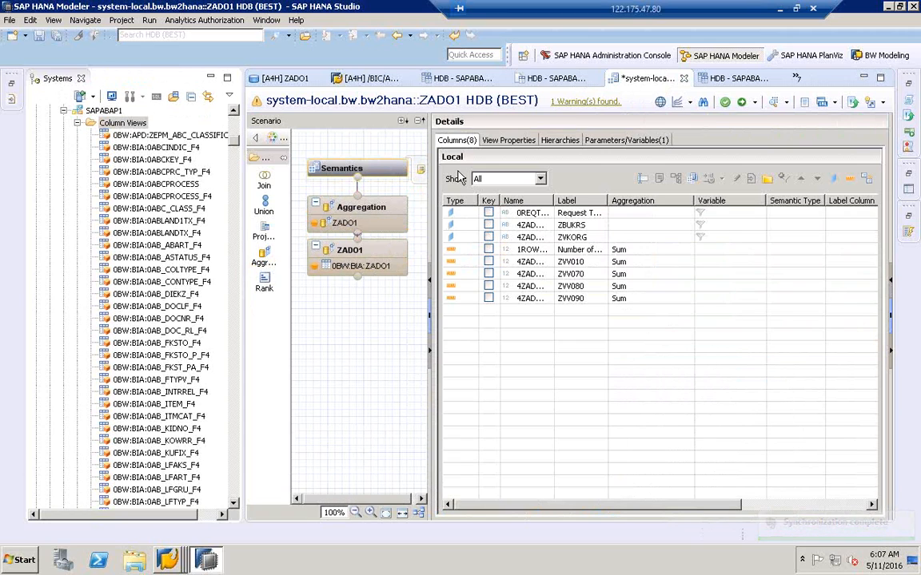
{"action": "left_click_drag", "start_coordinate": [553, 201], "coordinate": [729, 201]}
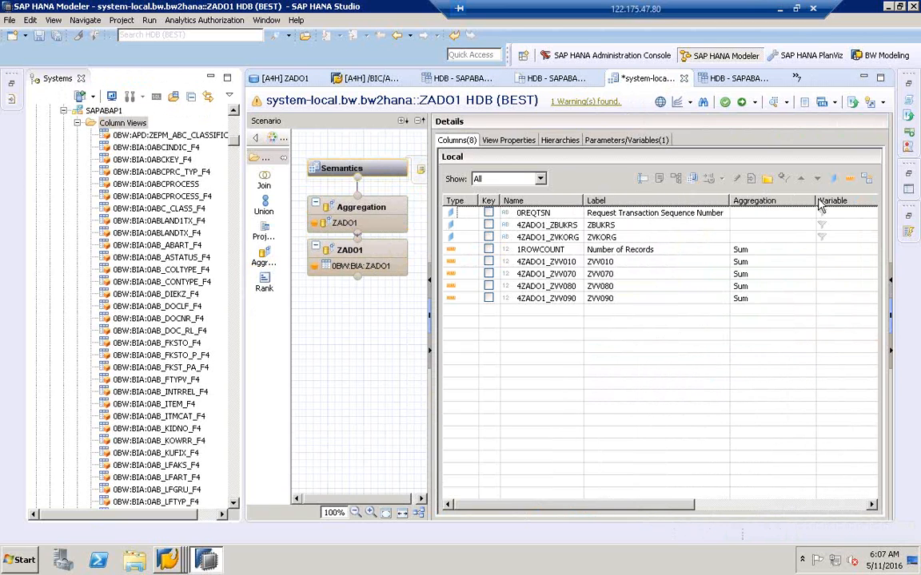
{"action": "left_click", "coordinate": [773, 103]}
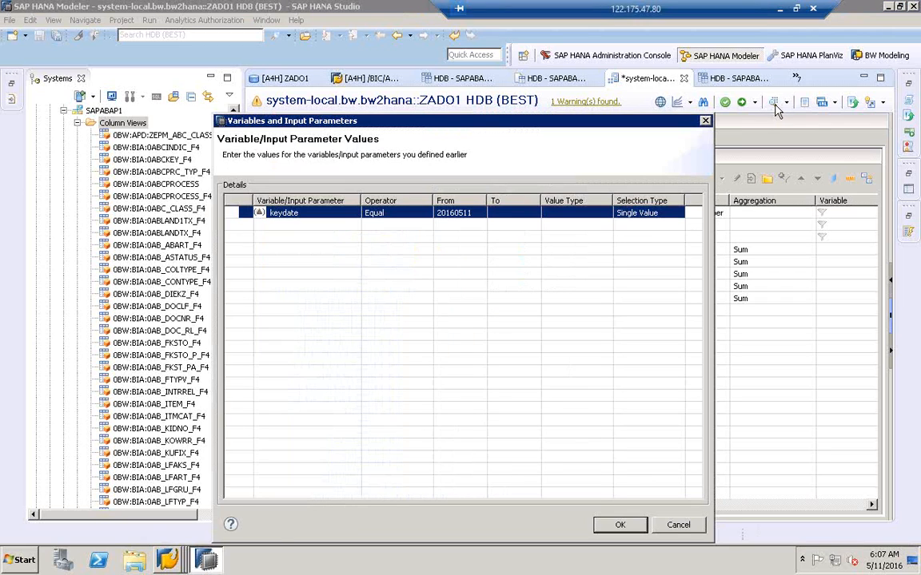
{"action": "left_click", "coordinate": [619, 525]}
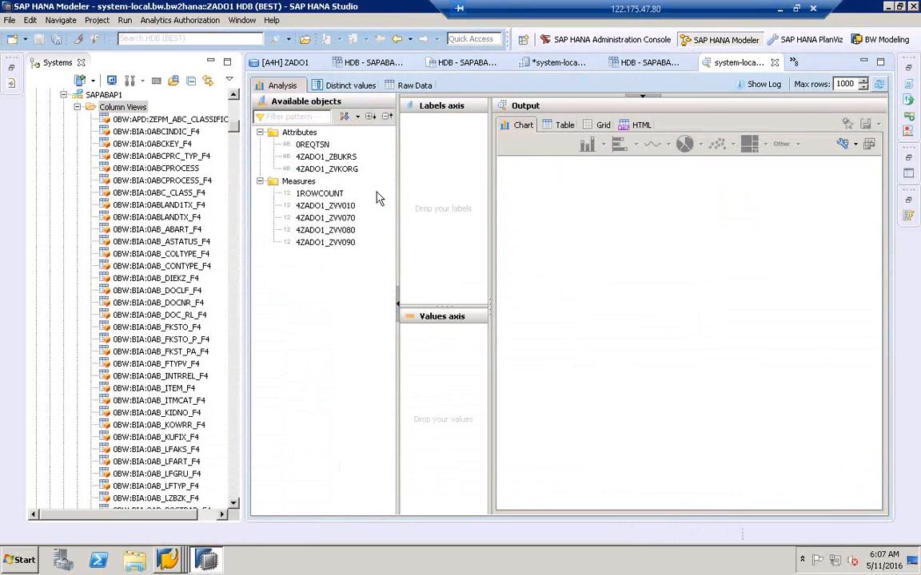
Make room for the analysis areas, putting 4ZADO1_ZBUKRS on the labels axis and 4ZADO1_ZVV010 on the values axis.
{"action": "left_click_drag", "start_coordinate": [489, 200], "coordinate": [638, 189]}
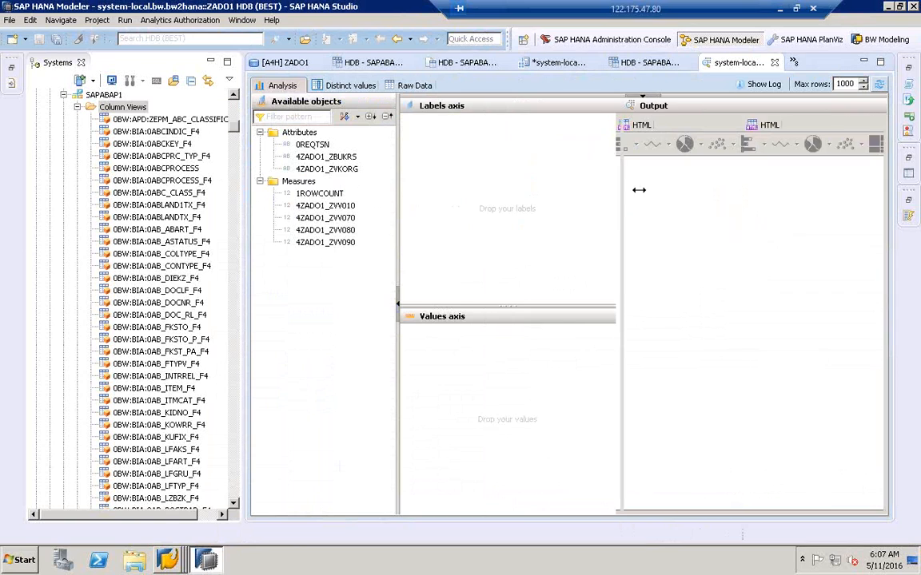
{"action": "left_click_drag", "start_coordinate": [398, 214], "coordinate": [489, 206]}
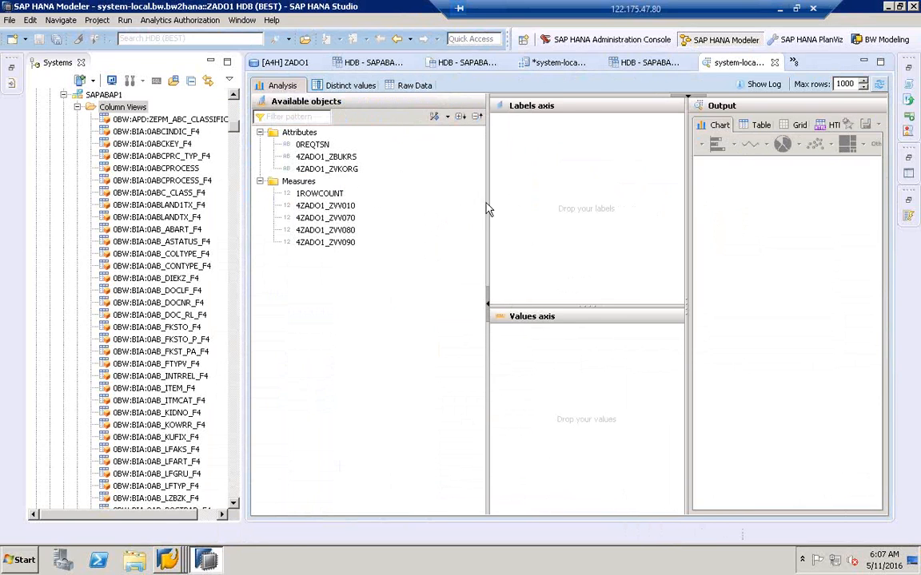
{"action": "left_click_drag", "start_coordinate": [243, 224], "coordinate": [165, 233]}
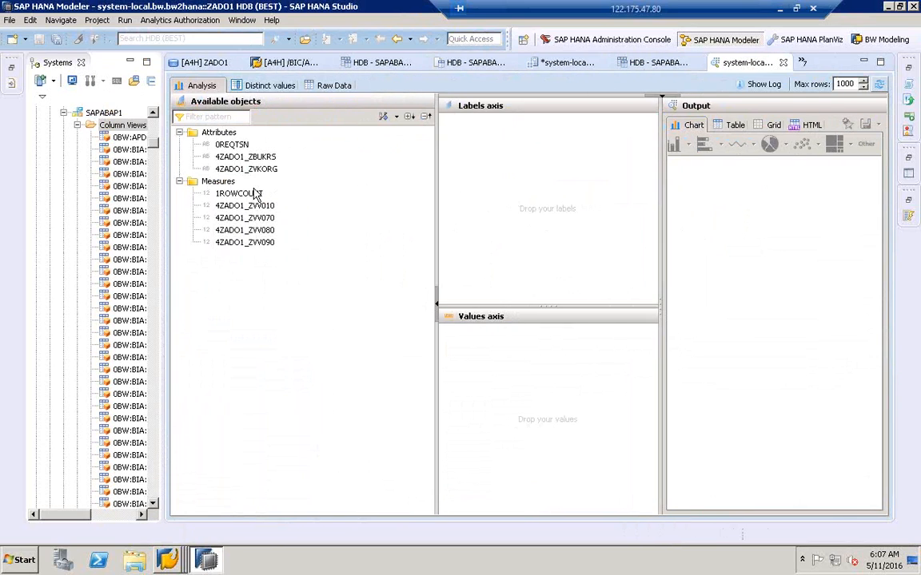
{"action": "left_click_drag", "start_coordinate": [244, 169], "coordinate": [513, 181]}
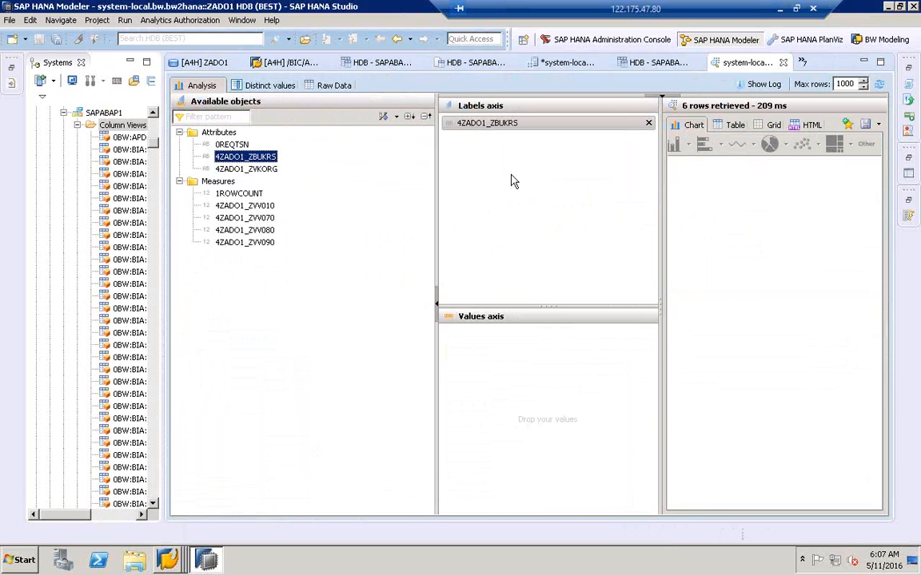
{"action": "left_click", "coordinate": [246, 204]}
{"action": "left_click_drag", "start_coordinate": [246, 205], "coordinate": [481, 368]}
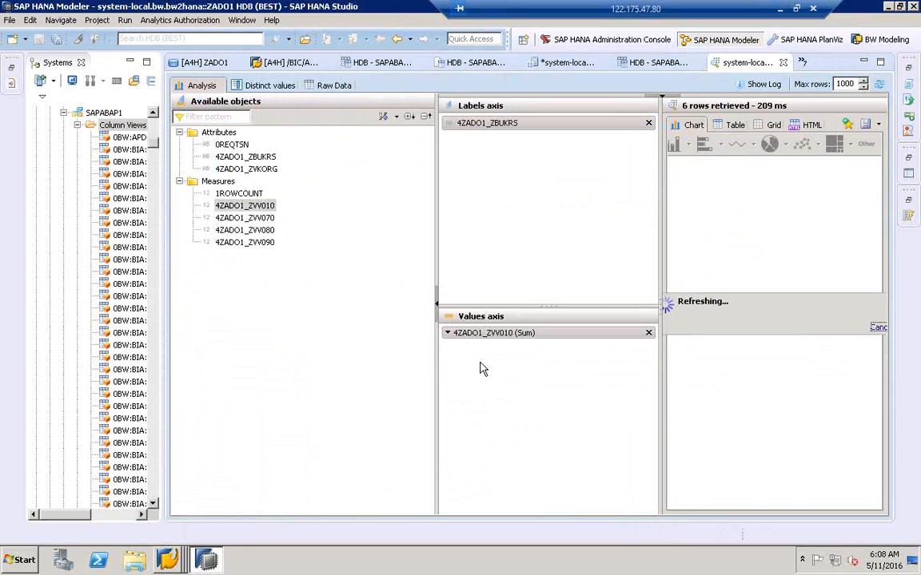
Enlarge the chart output area and display 4ZADO1_ZVV010 by 4ZADO1_ZBUKRS as a pie chart.
{"action": "left_click_drag", "start_coordinate": [434, 226], "coordinate": [280, 213]}
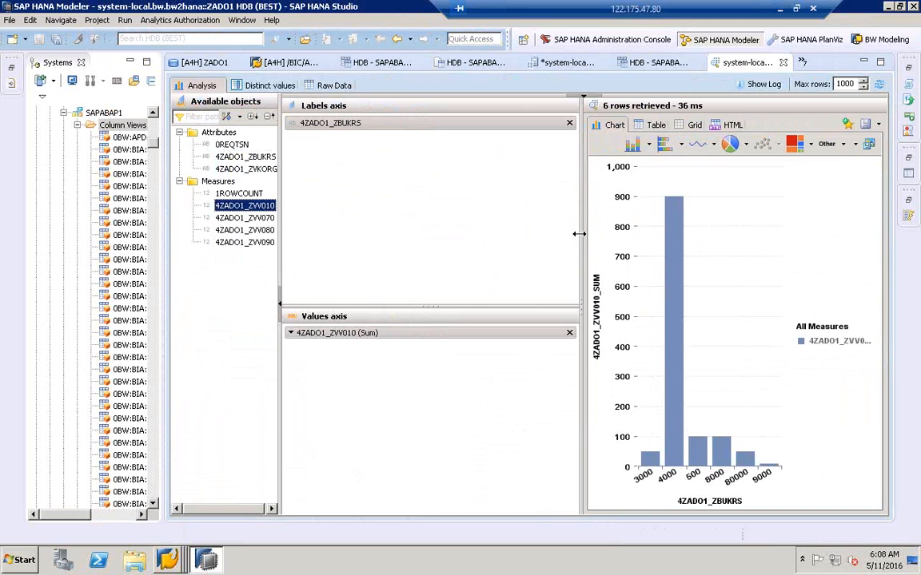
{"action": "left_click_drag", "start_coordinate": [578, 233], "coordinate": [462, 232]}
{"action": "left_click", "coordinate": [670, 151]}
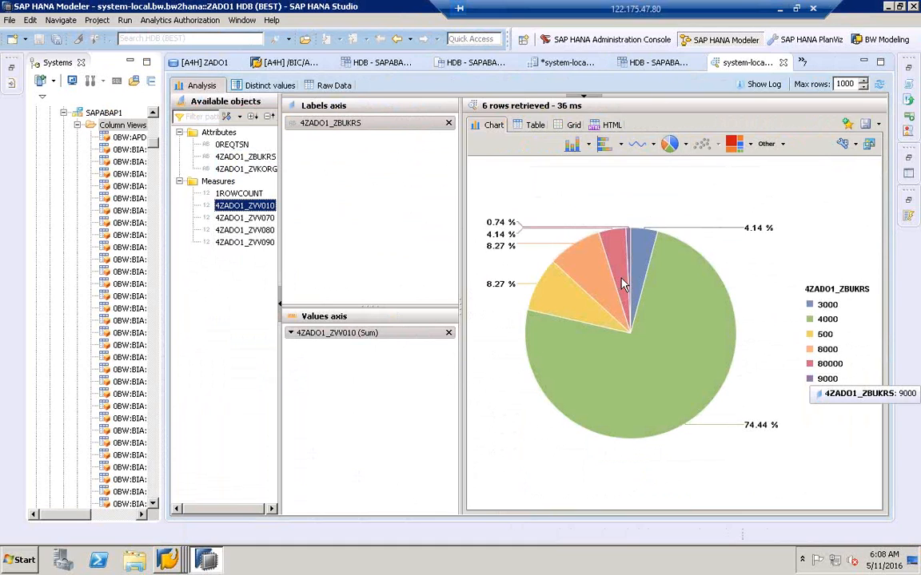
{"action": "mouse_move", "coordinate": [623, 285]}
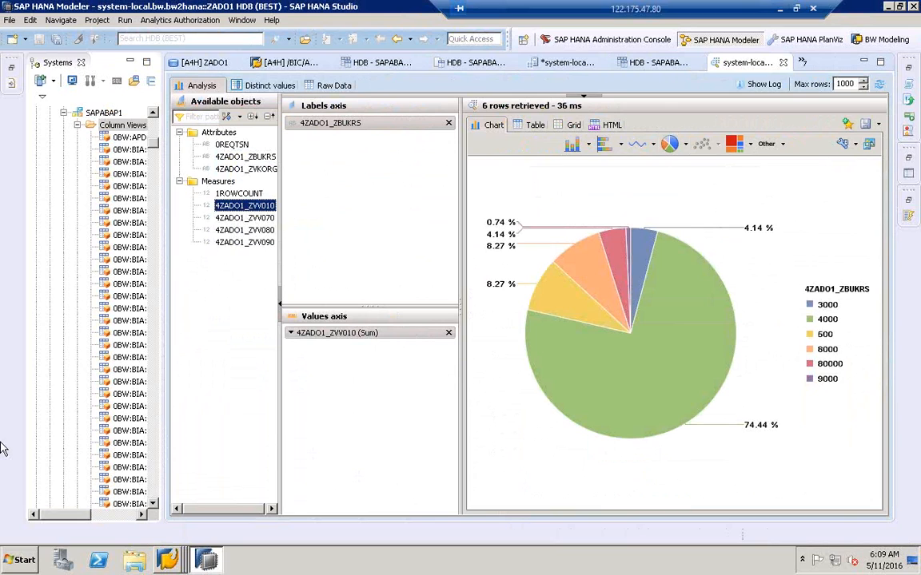
Launch Microsoft Paint by searching for MSPAINT and maximize its window with a blank canvas.
{"action": "key", "text": "super"}
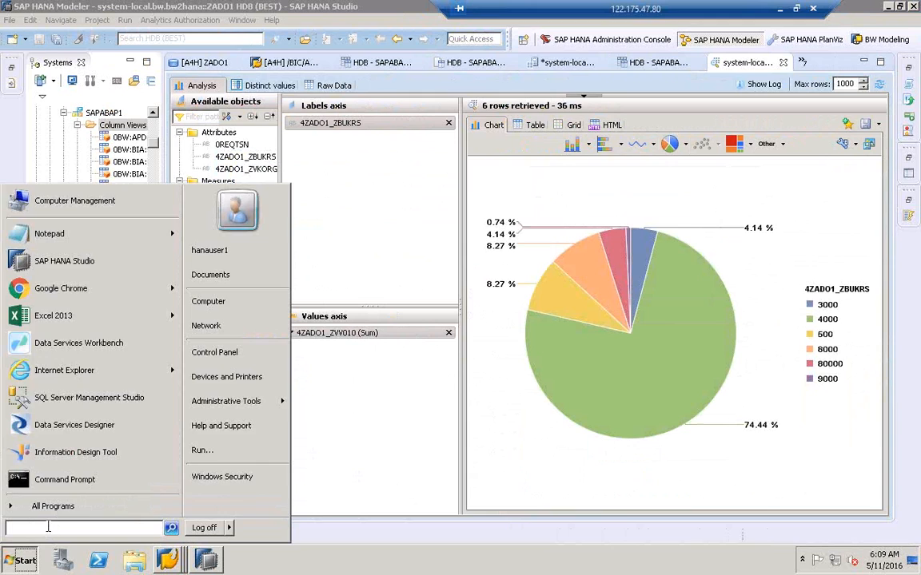
{"action": "type", "text": "MSPAINT"}
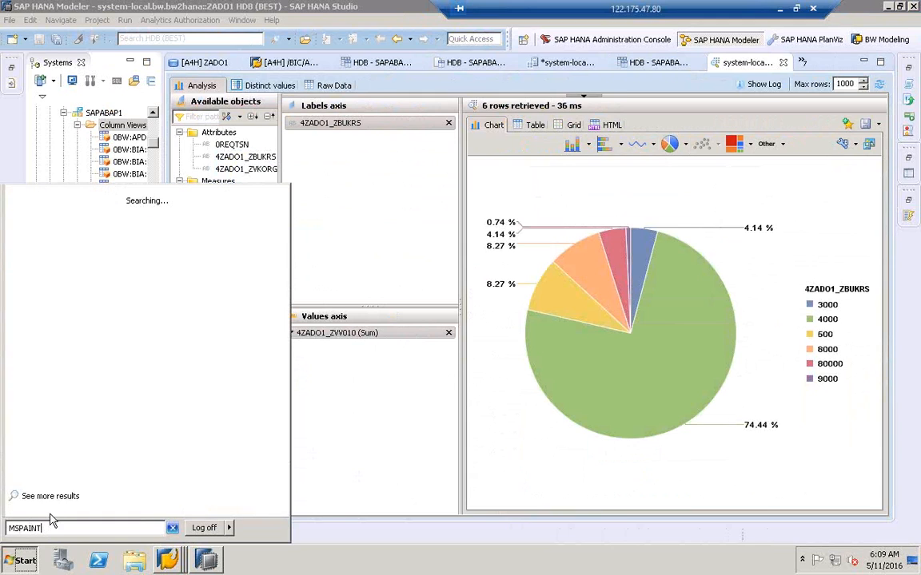
{"action": "left_click", "coordinate": [51, 206]}
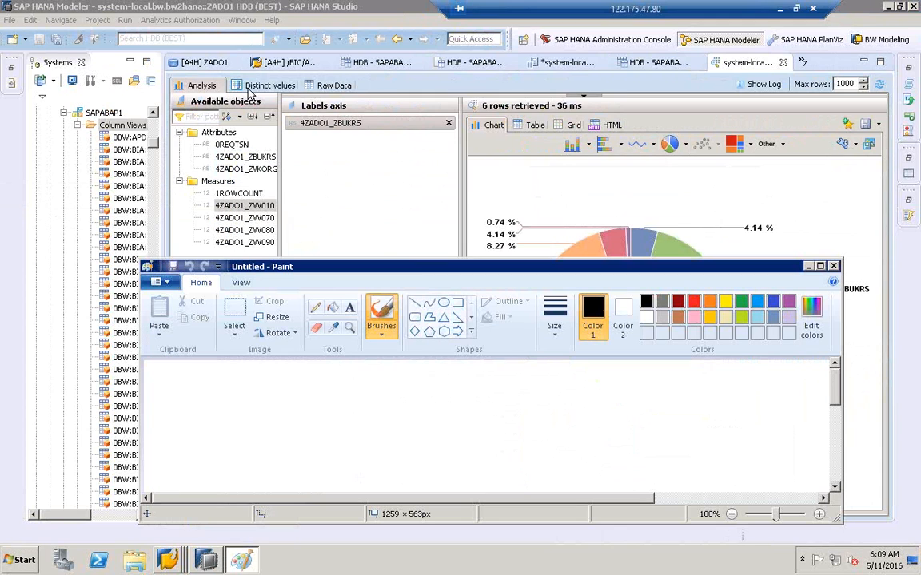
{"action": "double_click", "coordinate": [405, 272]}
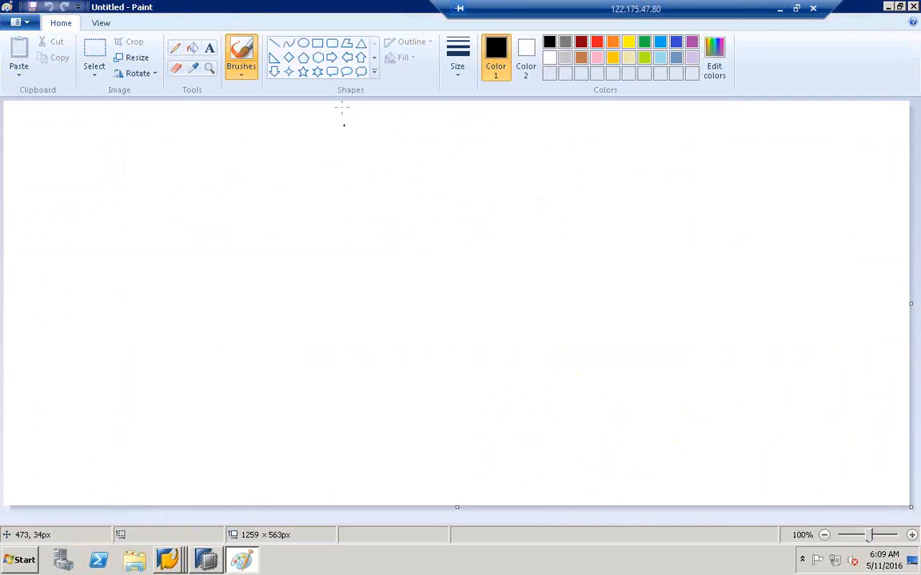
Draw a black triangle about 197 × 137 px near the left edge of the canvas.
{"action": "left_click", "coordinate": [331, 44]}
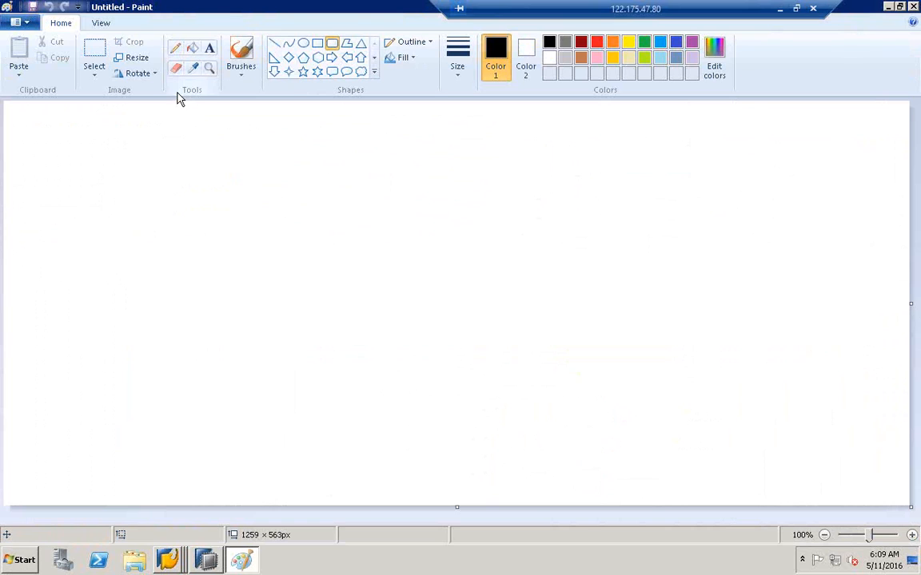
{"action": "left_click", "coordinate": [360, 44]}
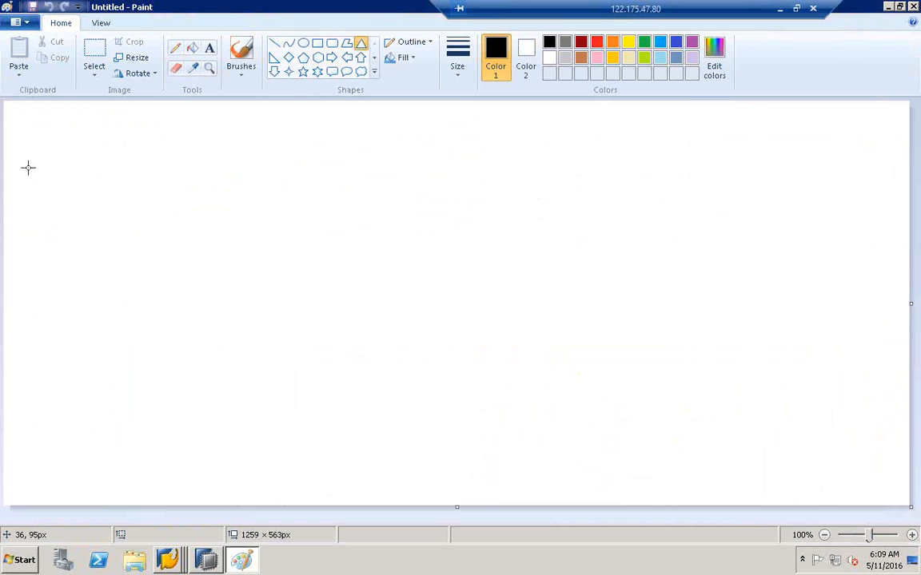
{"action": "left_click_drag", "start_coordinate": [28, 167], "coordinate": [171, 266]}
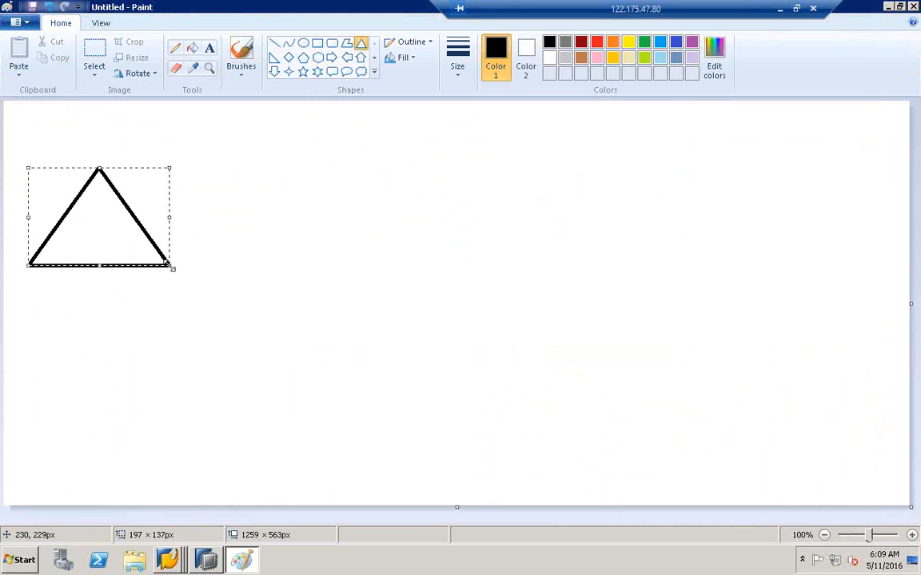
{"action": "left_click", "coordinate": [204, 219]}
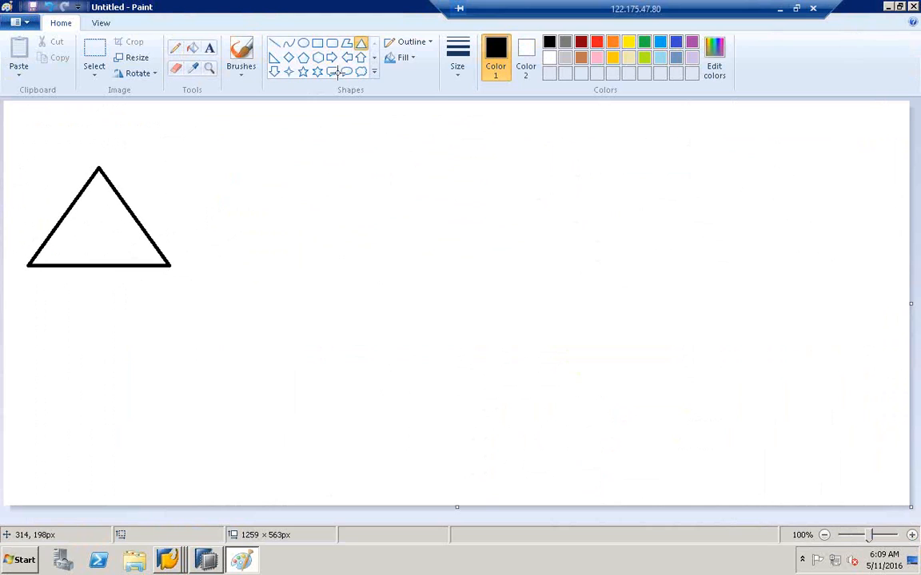
{"action": "left_click", "coordinate": [304, 44]}
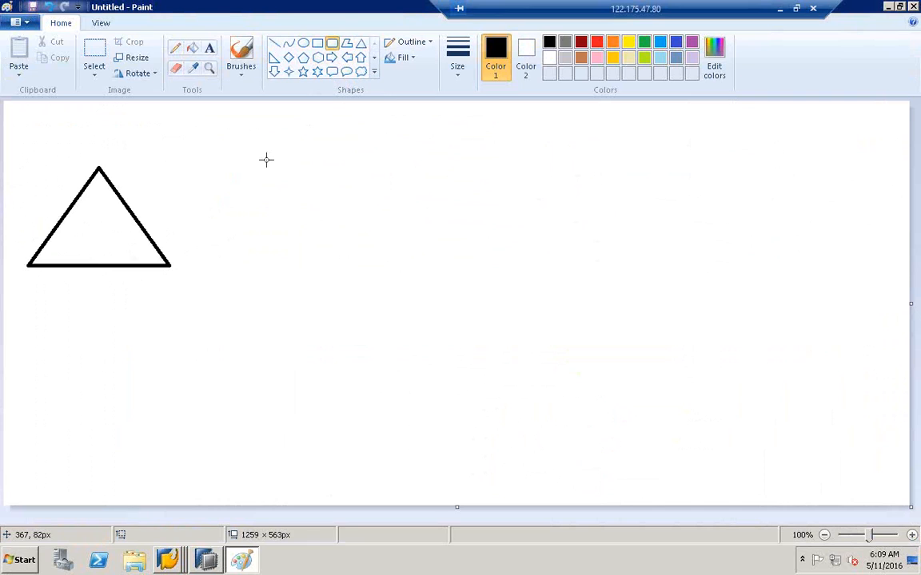
{"action": "left_click_drag", "start_coordinate": [266, 158], "coordinate": [430, 267]}
{"action": "left_click", "coordinate": [457, 267]}
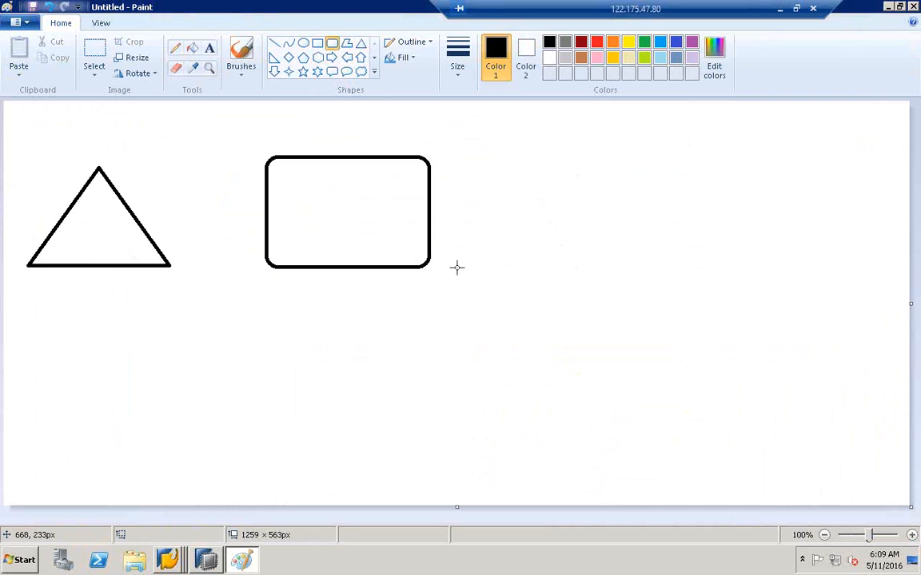
{"action": "left_click", "coordinate": [318, 43]}
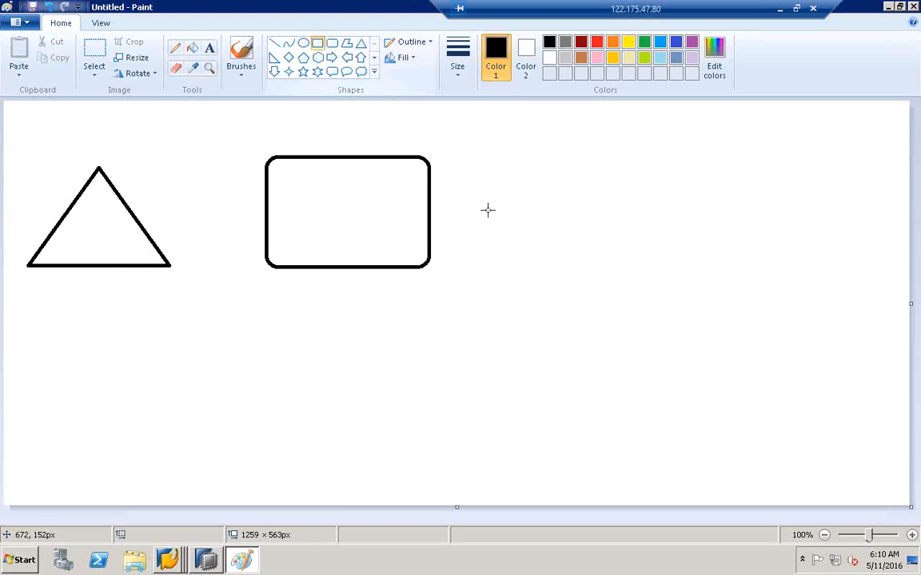
{"action": "left_click", "coordinate": [49, 7]}
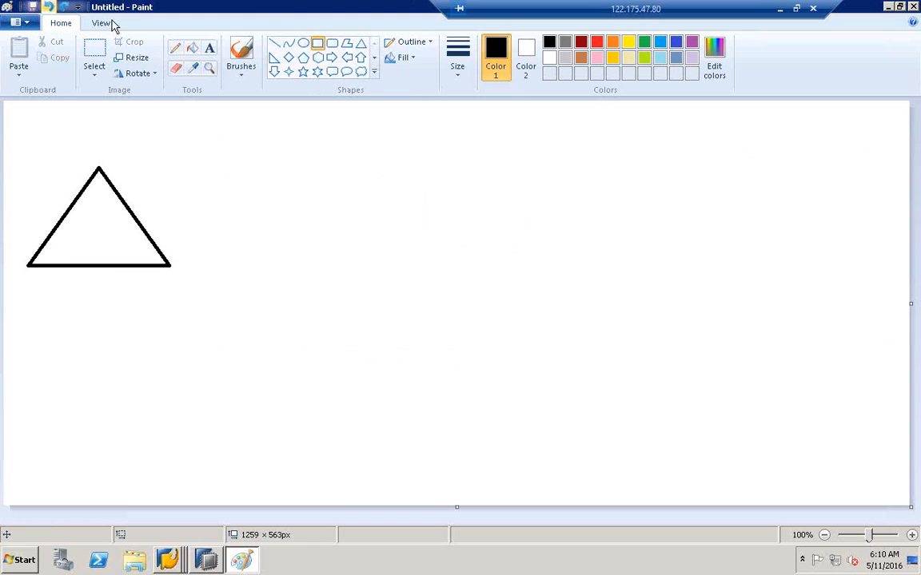
{"action": "left_click", "coordinate": [331, 43]}
{"action": "left_click_drag", "start_coordinate": [274, 207], "coordinate": [384, 268]}
{"action": "left_click", "coordinate": [419, 263]}
{"action": "left_click_drag", "start_coordinate": [311, 166], "coordinate": [419, 234]}
{"action": "left_click", "coordinate": [468, 224]}
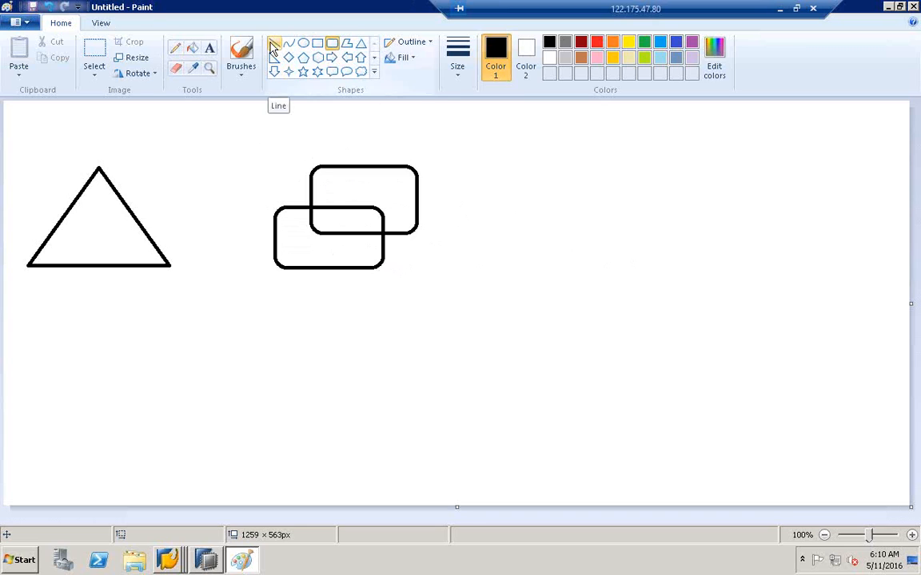
{"action": "left_click", "coordinate": [47, 7]}
{"action": "left_click", "coordinate": [46, 6]}
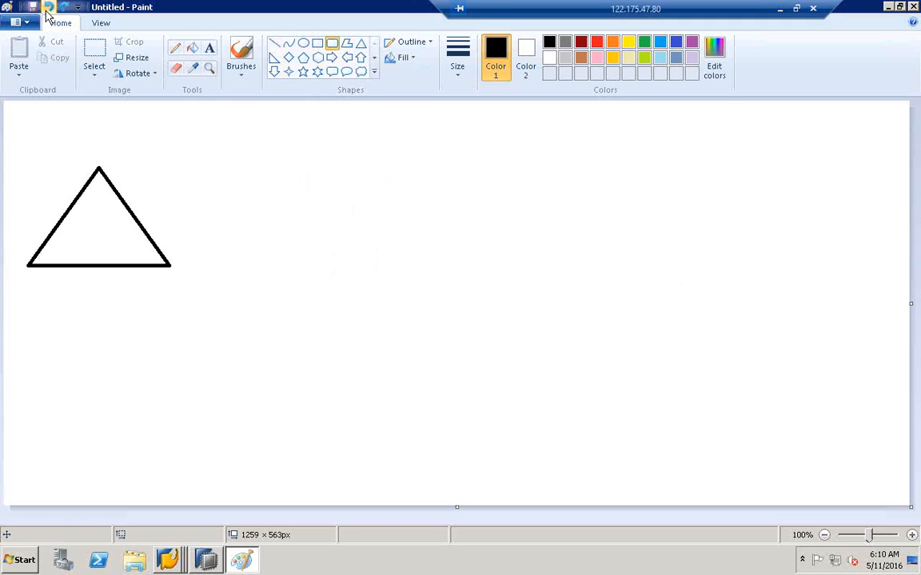
Draw a cylinder beside the triangle from two stacked ellipses, about 159 × 74 px and 173 × 68 px, joined by two side lines.
{"action": "left_click", "coordinate": [303, 44]}
{"action": "left_click_drag", "start_coordinate": [292, 141], "coordinate": [406, 194]}
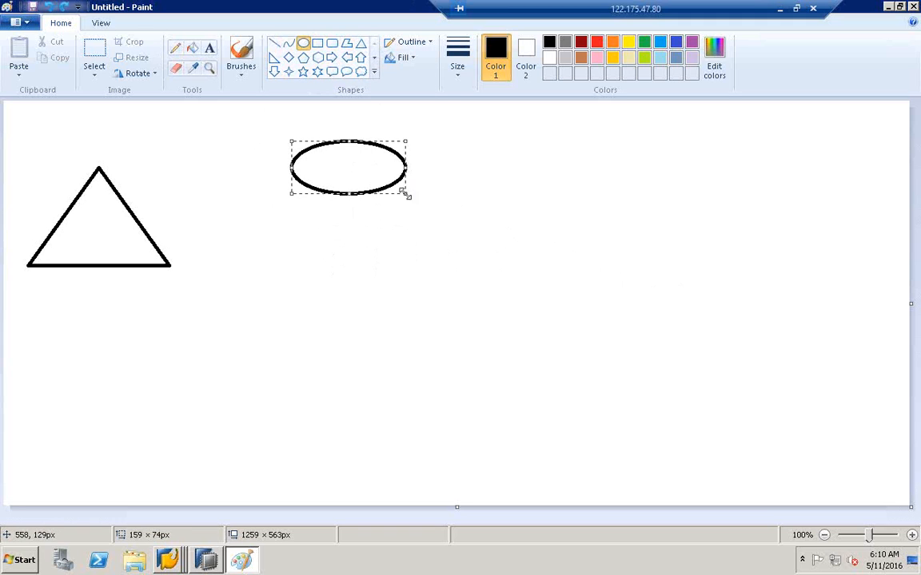
{"action": "left_click_drag", "start_coordinate": [295, 229], "coordinate": [421, 277]}
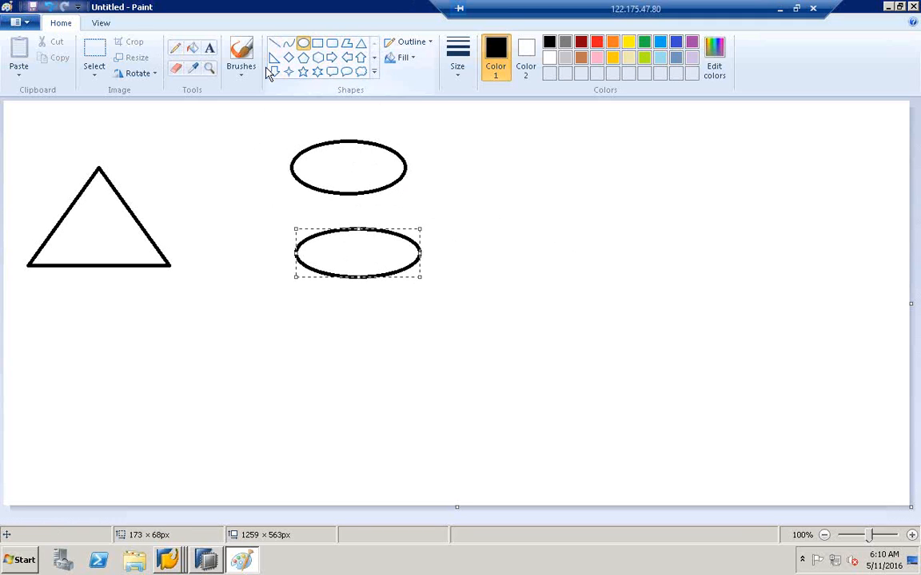
{"action": "left_click", "coordinate": [274, 42]}
{"action": "left_click_drag", "start_coordinate": [287, 162], "coordinate": [287, 248]}
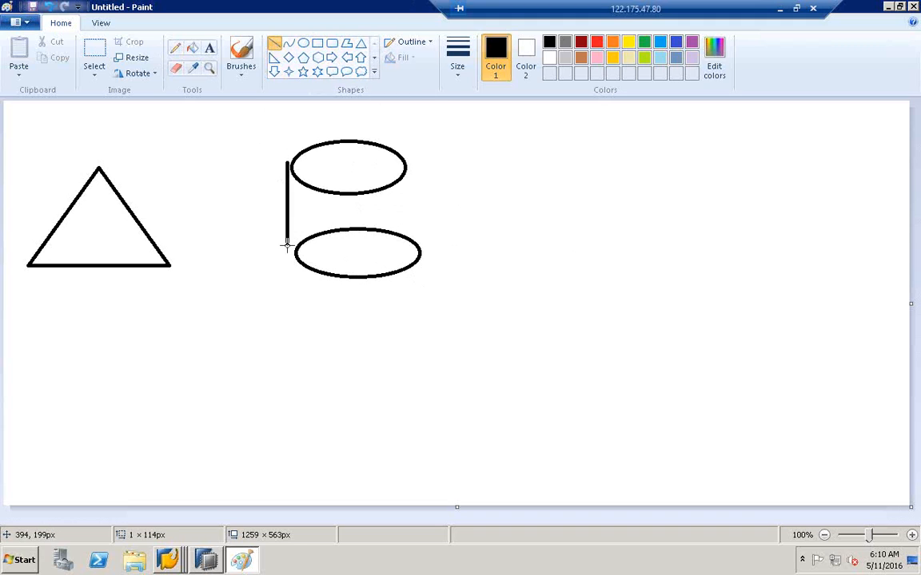
{"action": "left_click_drag", "start_coordinate": [401, 177], "coordinate": [405, 240]}
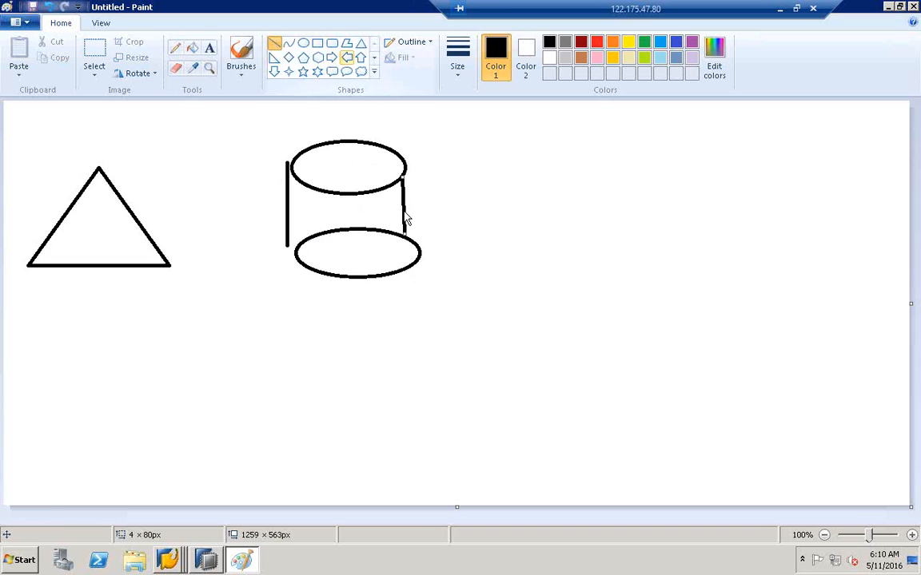
Draw two overlapping rectangles to the right of the cylinder, about 121 × 90 px and 115 × 118 px, the second offset down and right.
{"action": "left_click", "coordinate": [320, 46]}
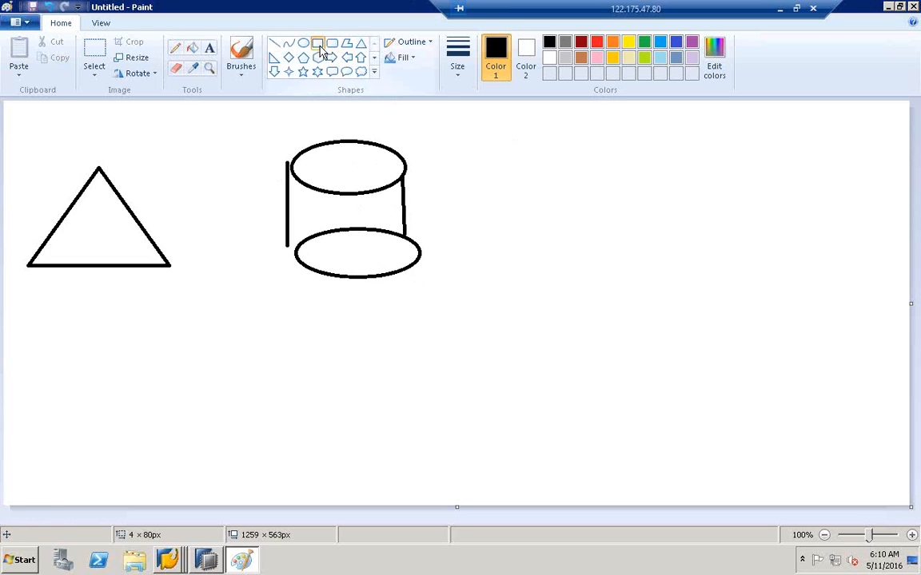
{"action": "left_click_drag", "start_coordinate": [509, 155], "coordinate": [597, 221]}
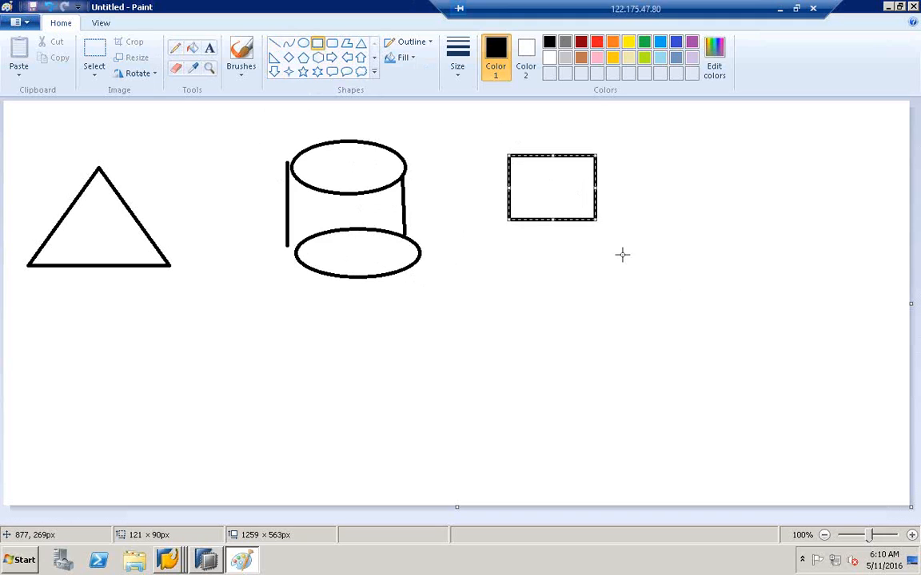
{"action": "left_click", "coordinate": [530, 222]}
{"action": "left_click_drag", "start_coordinate": [548, 183], "coordinate": [631, 267]}
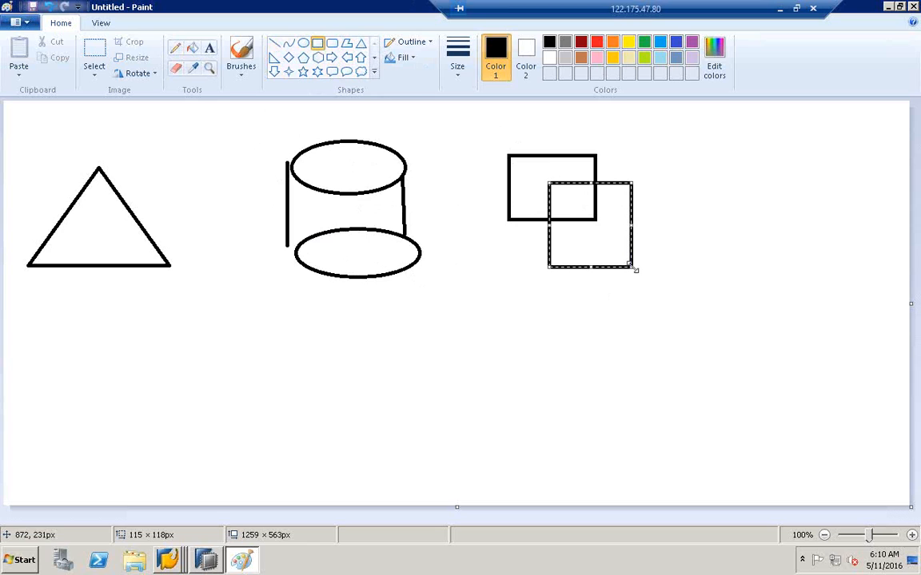
Join the four matching corners of the two overlapping rectangles with straight lines to form a wireframe cube.
{"action": "left_click", "coordinate": [275, 43]}
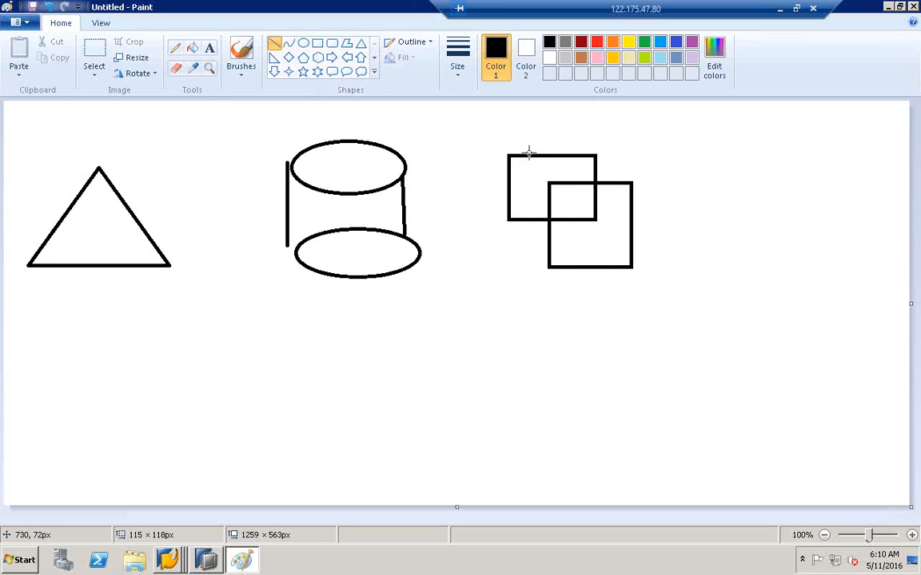
{"action": "left_click_drag", "start_coordinate": [551, 183], "coordinate": [513, 159]}
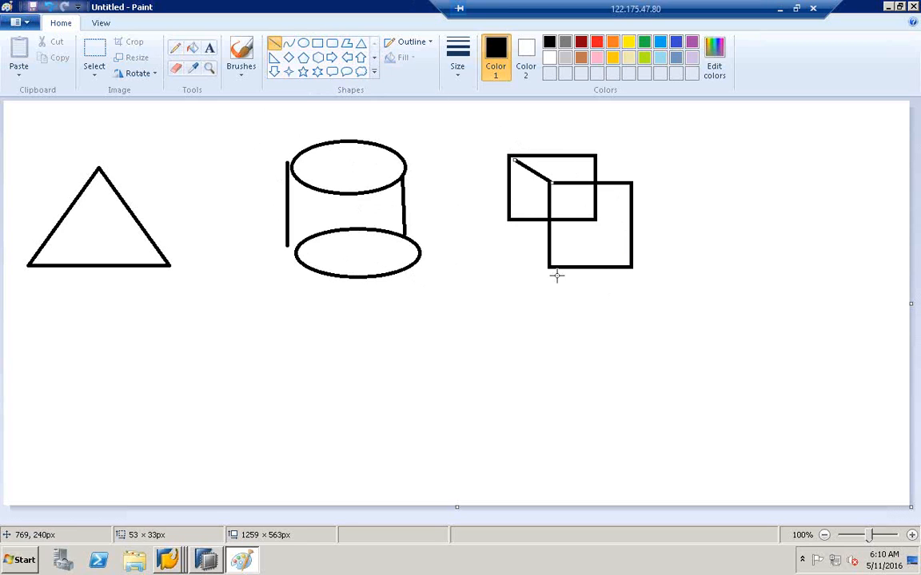
{"action": "left_click_drag", "start_coordinate": [547, 270], "coordinate": [506, 215]}
{"action": "left_click_drag", "start_coordinate": [632, 263], "coordinate": [595, 221]}
{"action": "left_click_drag", "start_coordinate": [633, 185], "coordinate": [597, 152]}
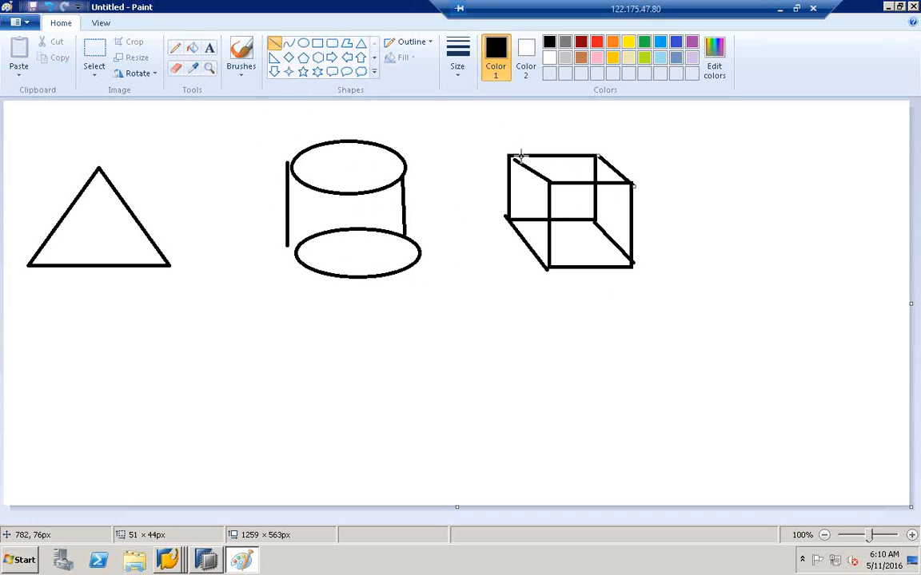
Draw a rounded rectangle about 151 × 79 px to the right of the cube and label it TP.
{"action": "left_click", "coordinate": [331, 43]}
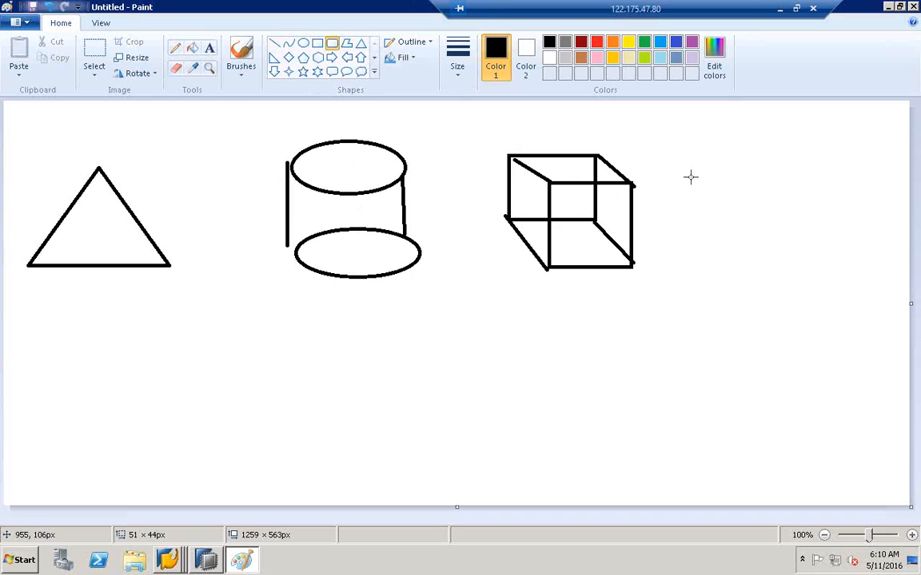
{"action": "left_click_drag", "start_coordinate": [688, 174], "coordinate": [797, 231]}
{"action": "left_click", "coordinate": [209, 47]}
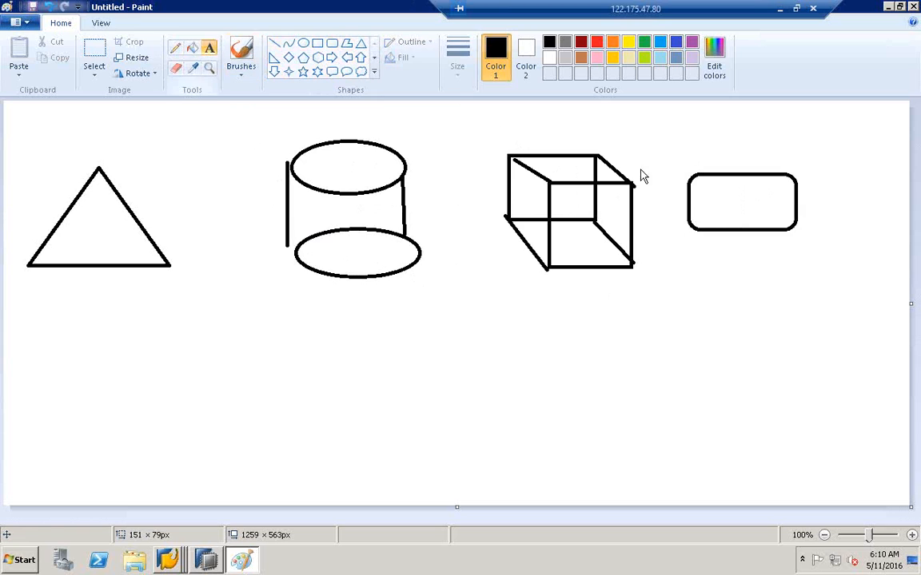
{"action": "left_click", "coordinate": [700, 198]}
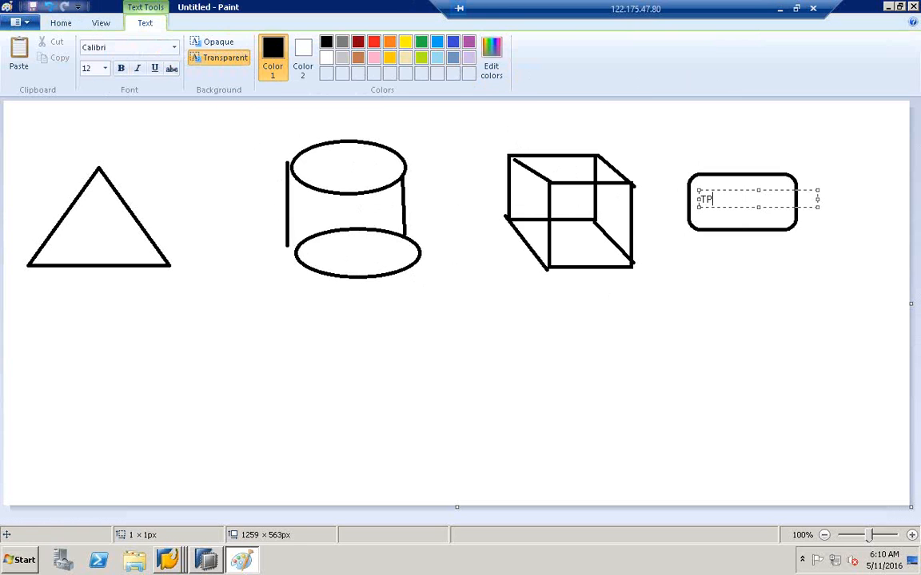
{"action": "left_click", "coordinate": [688, 270]}
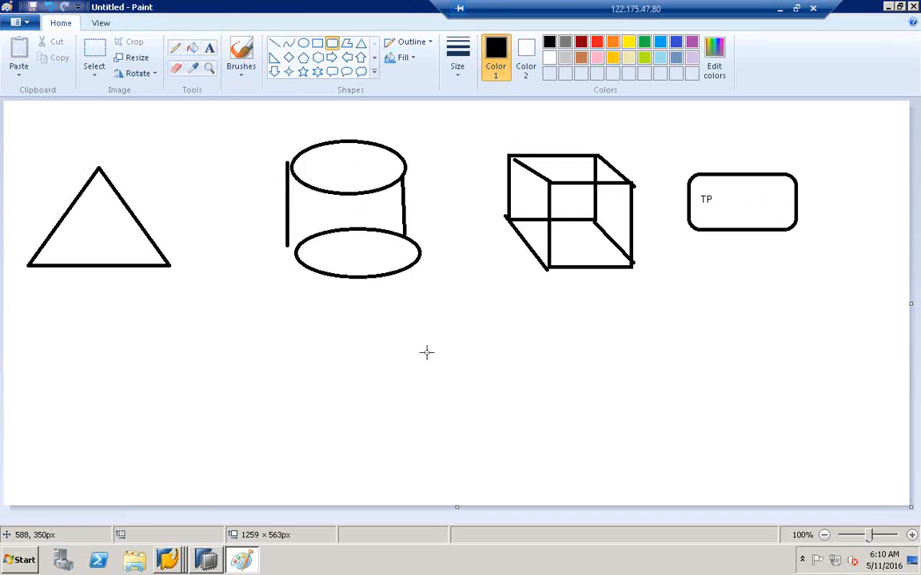
Draw a rounded rectangle about 151 px wide below the cylinder and cube, with a small triangle overlapping its left part.
{"action": "left_click_drag", "start_coordinate": [426, 351], "coordinate": [534, 400]}
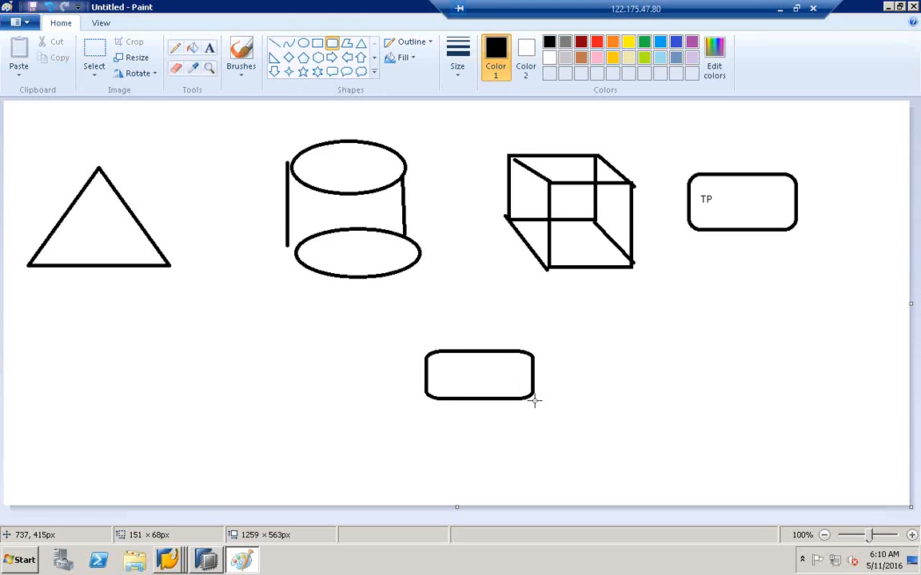
{"action": "left_click", "coordinate": [361, 42]}
{"action": "left_click_drag", "start_coordinate": [409, 325], "coordinate": [487, 392]}
{"action": "left_click", "coordinate": [543, 375]}
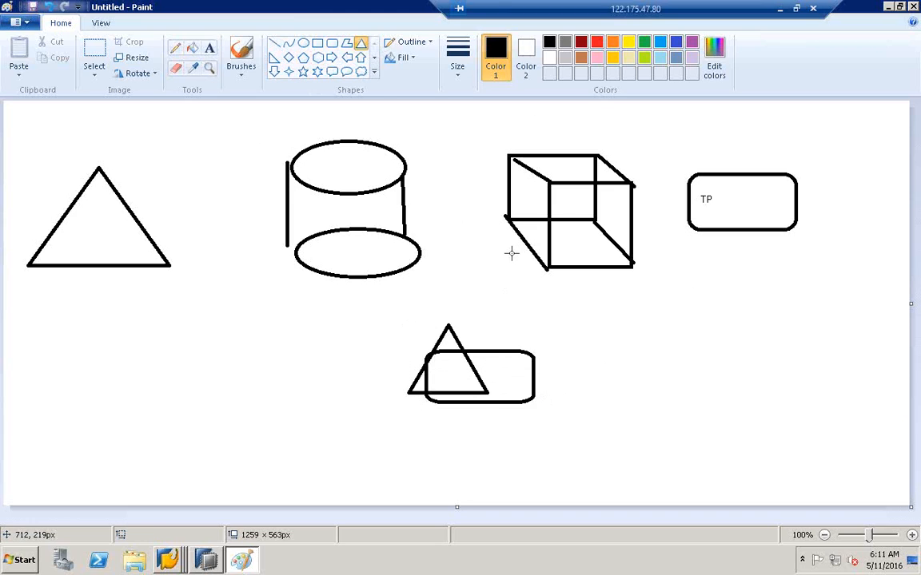
Draw a rounded rectangle about 170 × 83 px to the right of the overlapping triangle shape and label it VP.
{"action": "left_click", "coordinate": [330, 45]}
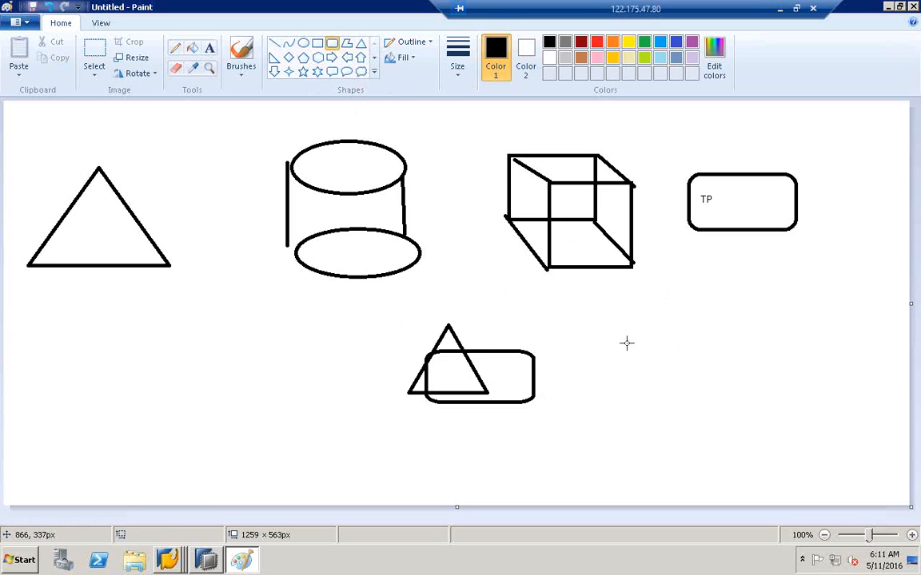
{"action": "left_click_drag", "start_coordinate": [626, 344], "coordinate": [748, 402]}
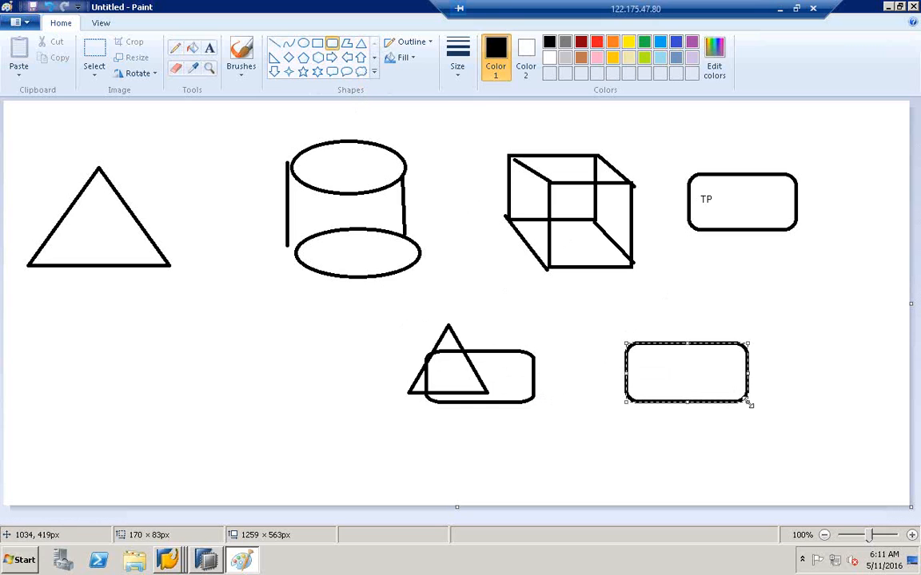
{"action": "left_click", "coordinate": [209, 47]}
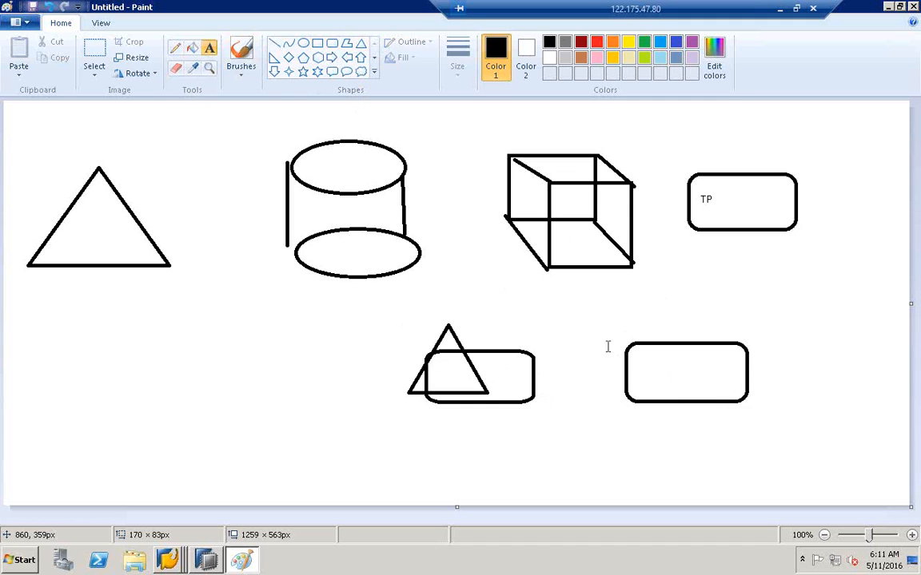
{"action": "left_click", "coordinate": [669, 382]}
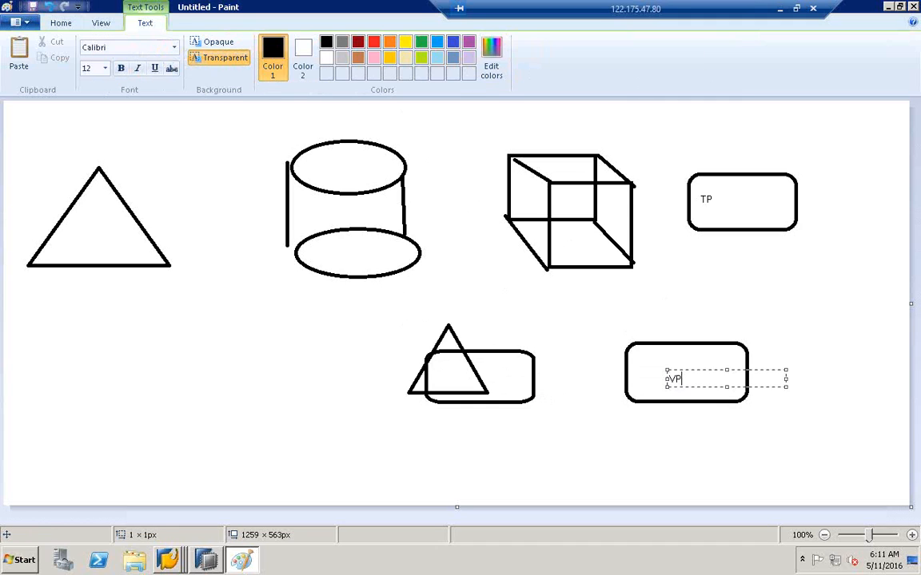
{"action": "type", "text": "VP"}
{"action": "left_click", "coordinate": [743, 314]}
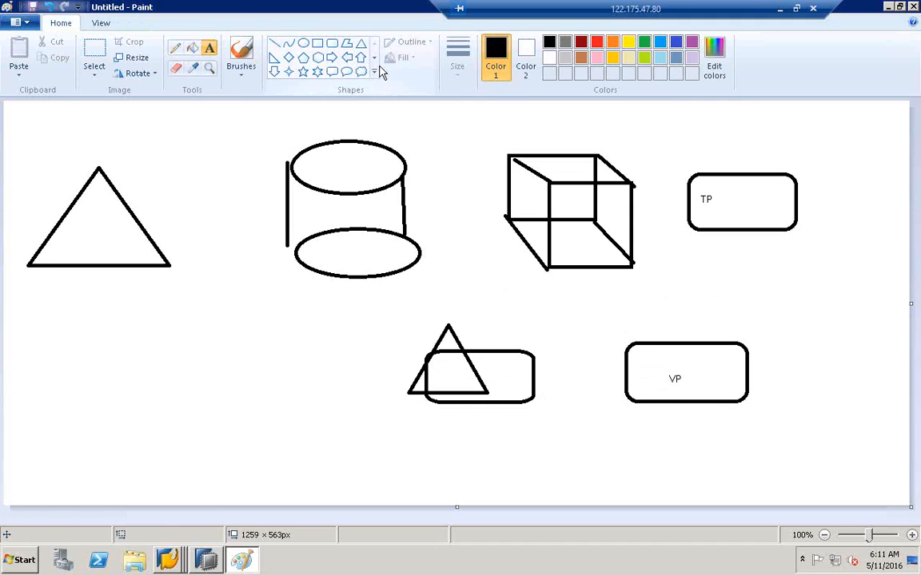
Copy the cylinder and place the duplicate below, between the large triangle and the original cylinder.
{"action": "left_click", "coordinate": [332, 47]}
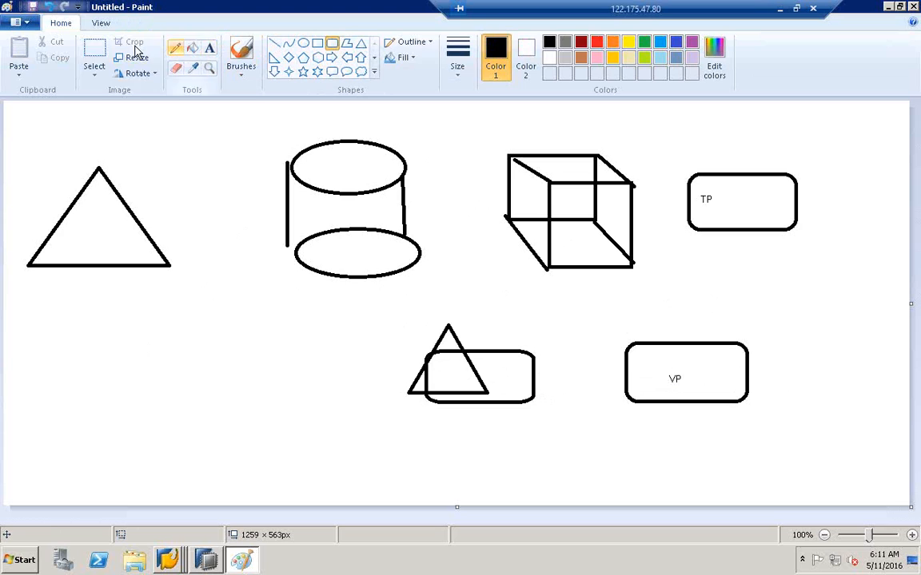
{"action": "left_click", "coordinate": [94, 51]}
{"action": "left_click_drag", "start_coordinate": [268, 131], "coordinate": [436, 283]}
{"action": "key", "text": "ctrl+c"}
{"action": "key", "text": "ctrl+v"}
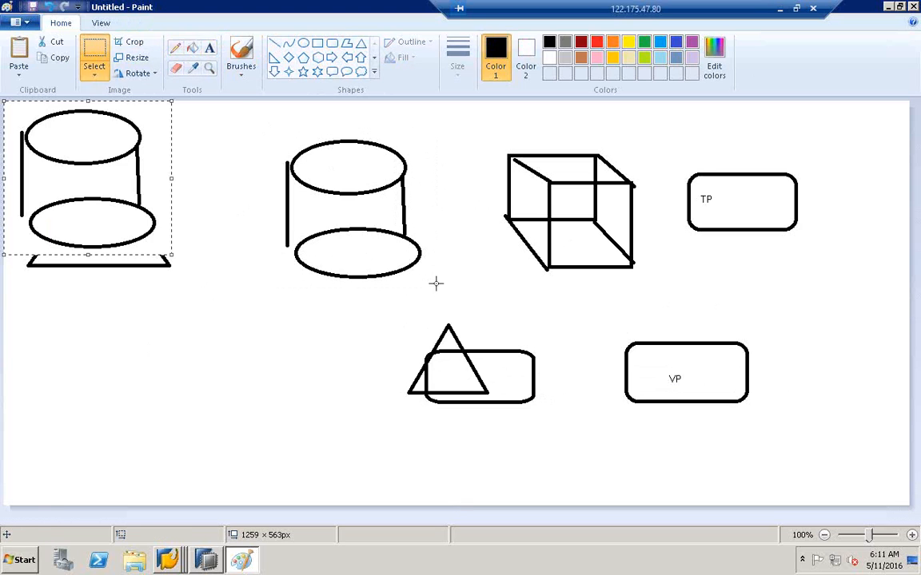
{"action": "left_click_drag", "start_coordinate": [117, 154], "coordinate": [239, 349]}
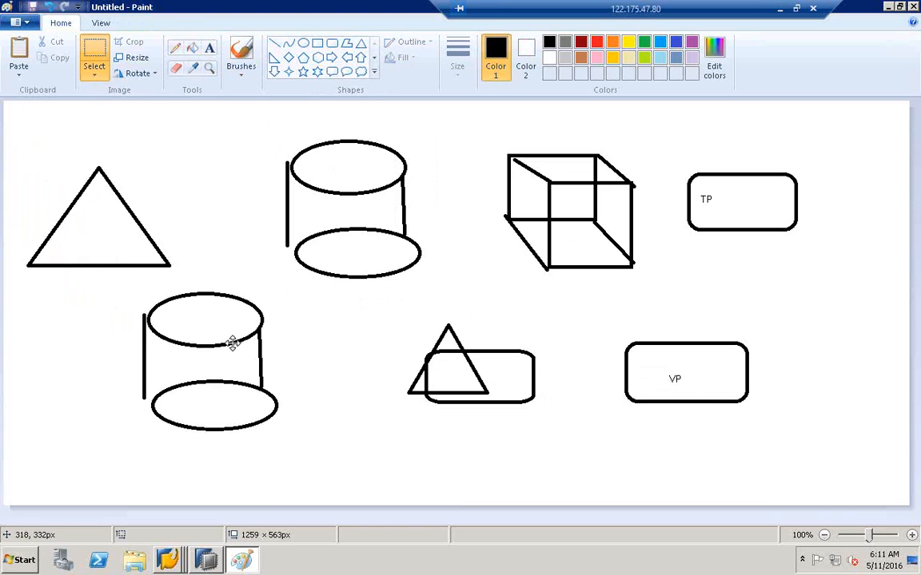
{"action": "left_click", "coordinate": [460, 323]}
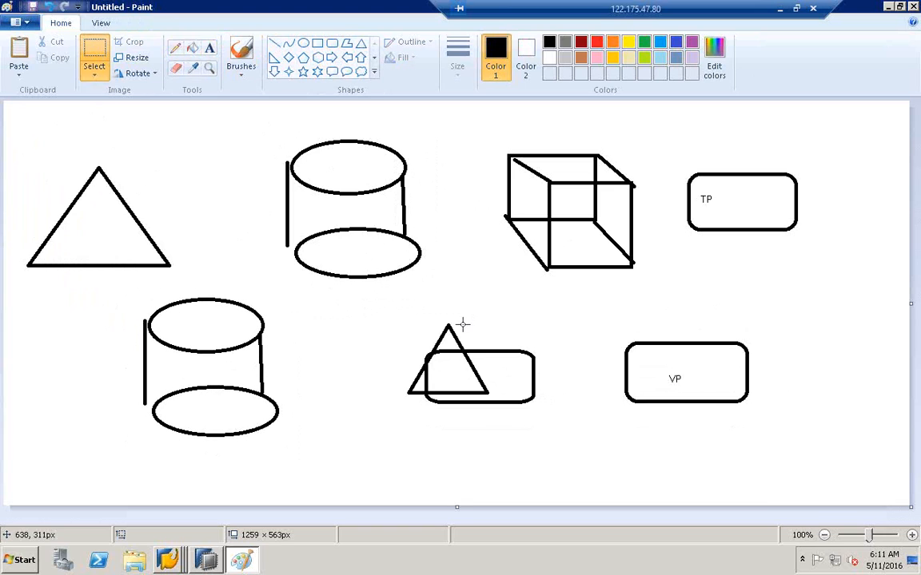
Add the label INFO OBJECT inside the base of the large triangle.
{"action": "left_click", "coordinate": [210, 47]}
{"action": "left_click", "coordinate": [56, 241]}
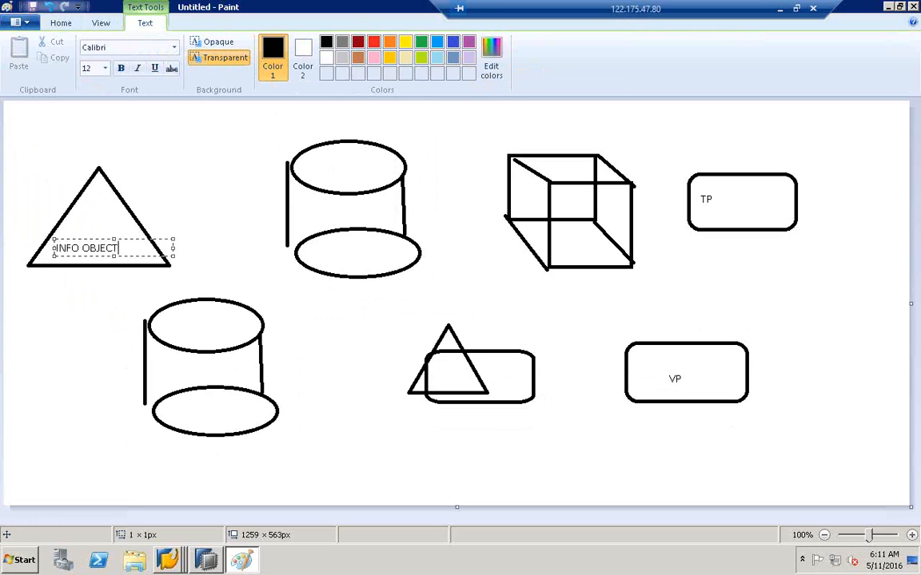
{"action": "left_click", "coordinate": [263, 248]}
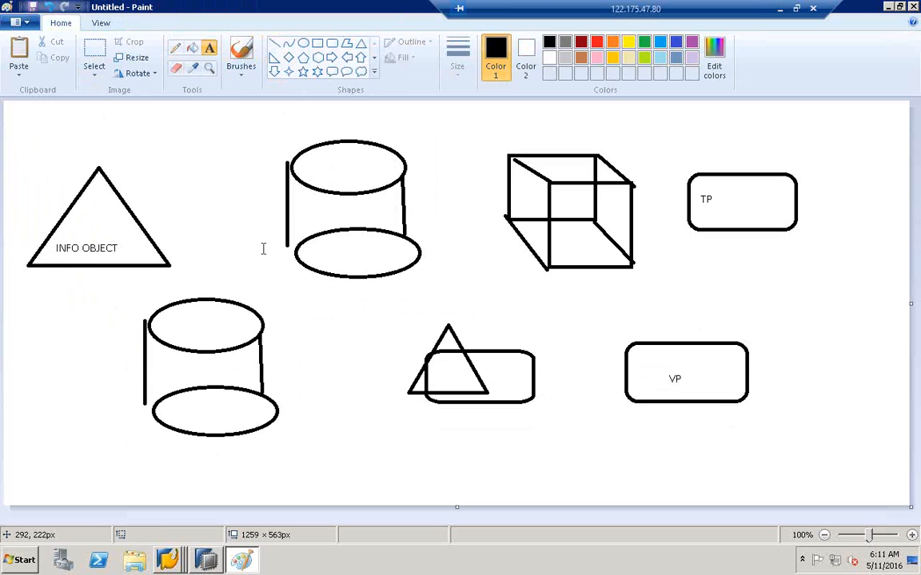
Label the upper cylinder DSO - C and the lower cylinder DSO - A.
{"action": "left_click", "coordinate": [309, 209]}
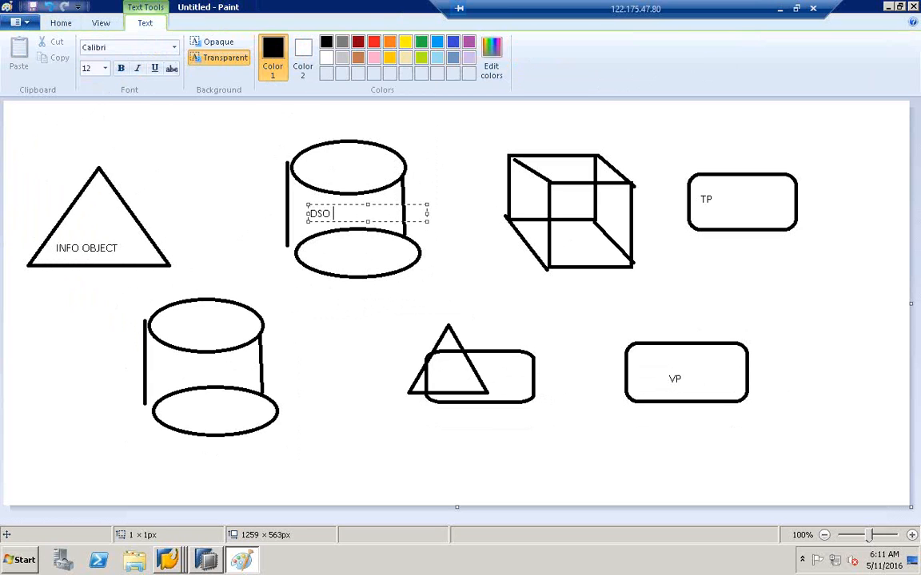
{"action": "left_click", "coordinate": [366, 336]}
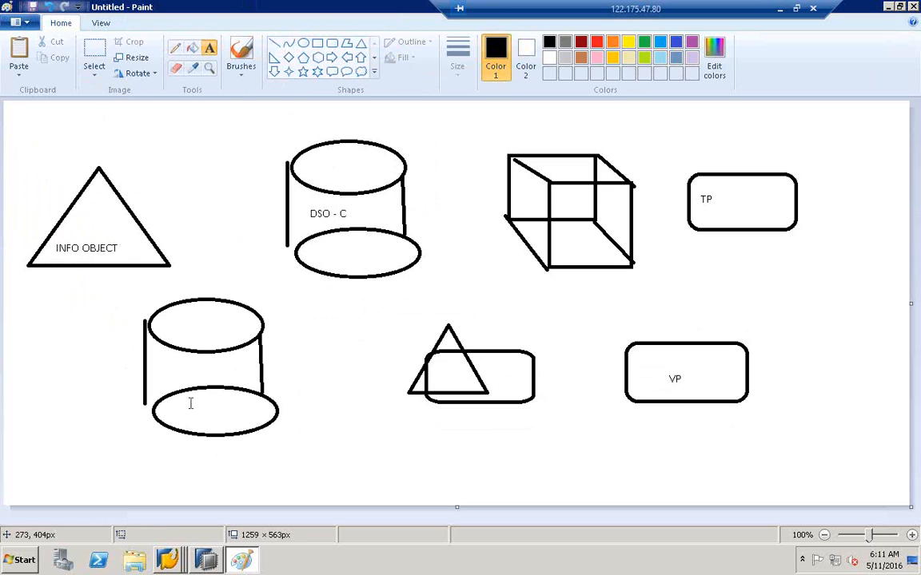
{"action": "left_click", "coordinate": [175, 361]}
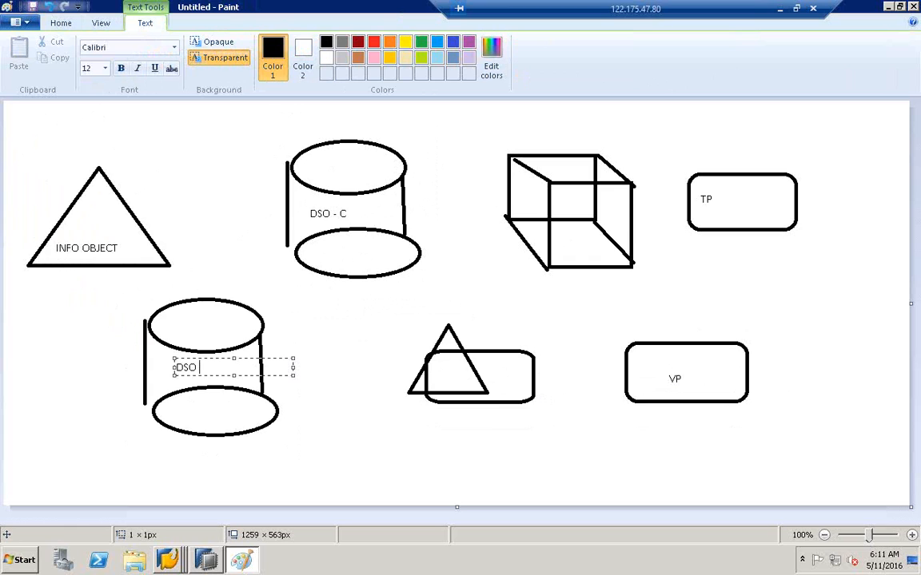
{"action": "left_click", "coordinate": [289, 411]}
Switch to SAP, go back from the ZADO1 list output to the InfoProvider tree, and compare the symbols of ZDSOCOPA7 and ZOPENODS2.
{"action": "left_click", "coordinate": [181, 562]}
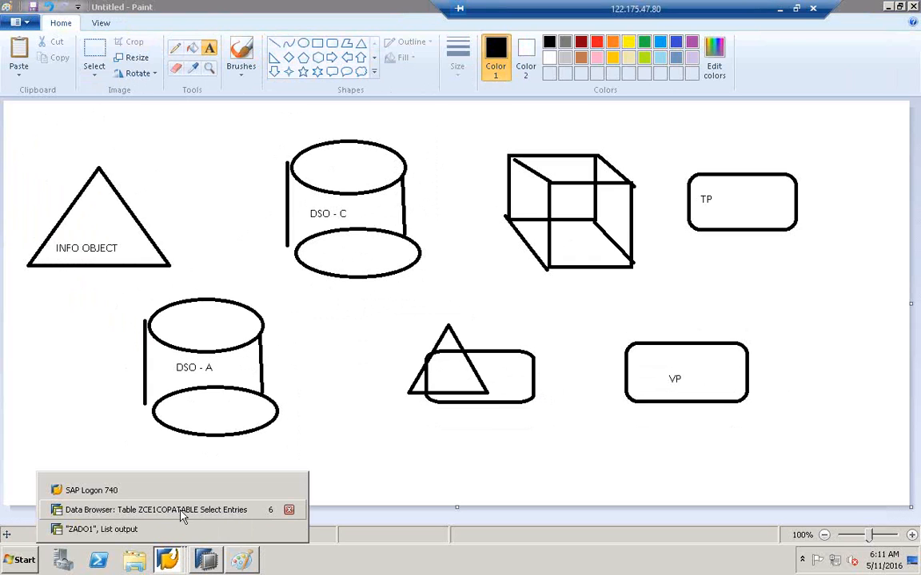
{"action": "left_click", "coordinate": [181, 528]}
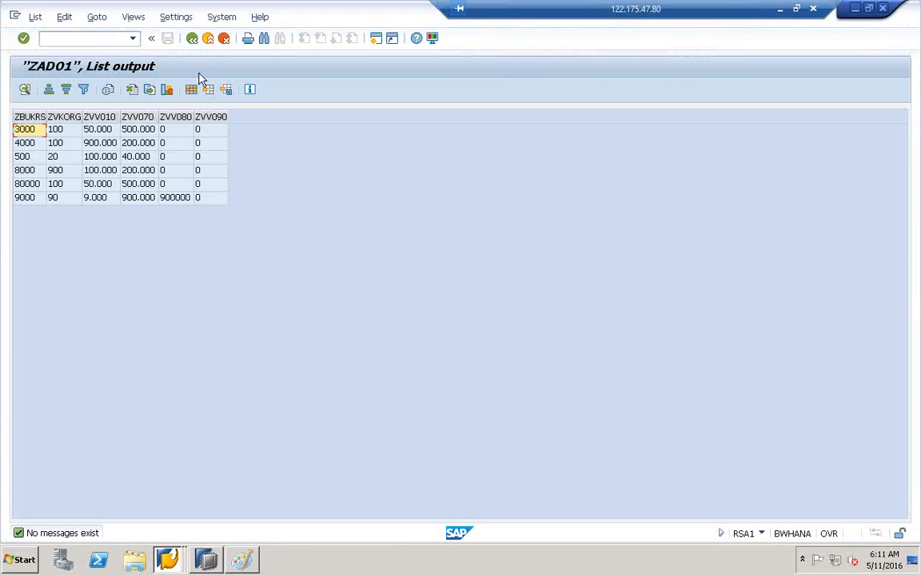
{"action": "left_click", "coordinate": [196, 44]}
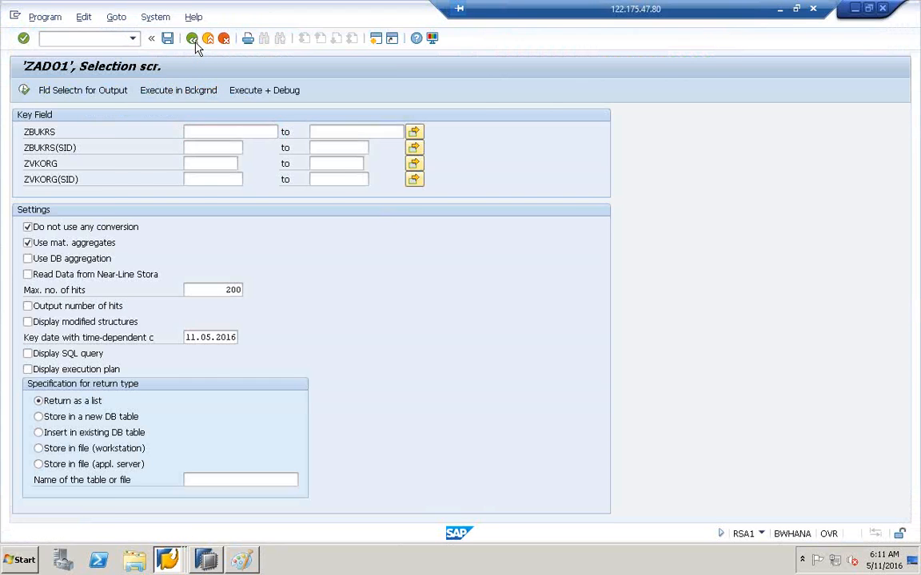
{"action": "left_click", "coordinate": [194, 41]}
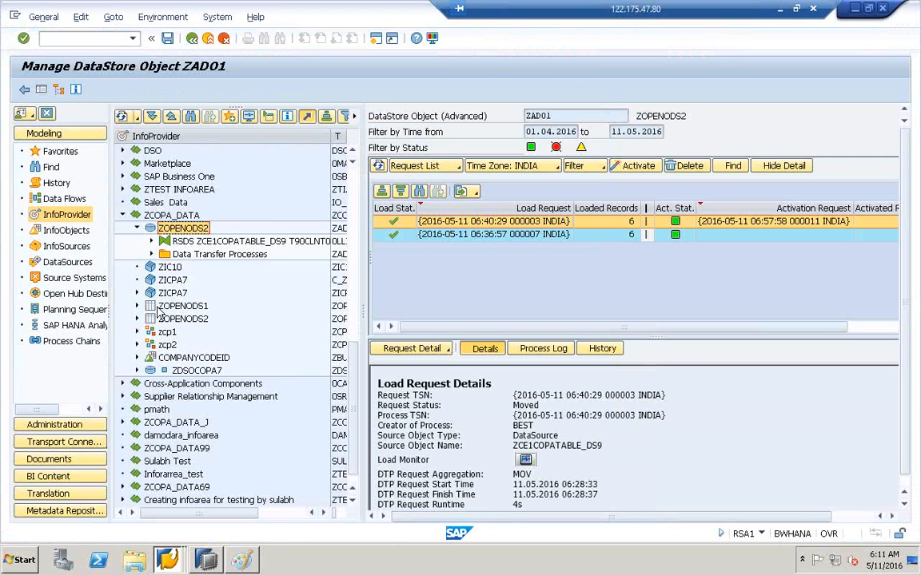
{"action": "left_click", "coordinate": [164, 375]}
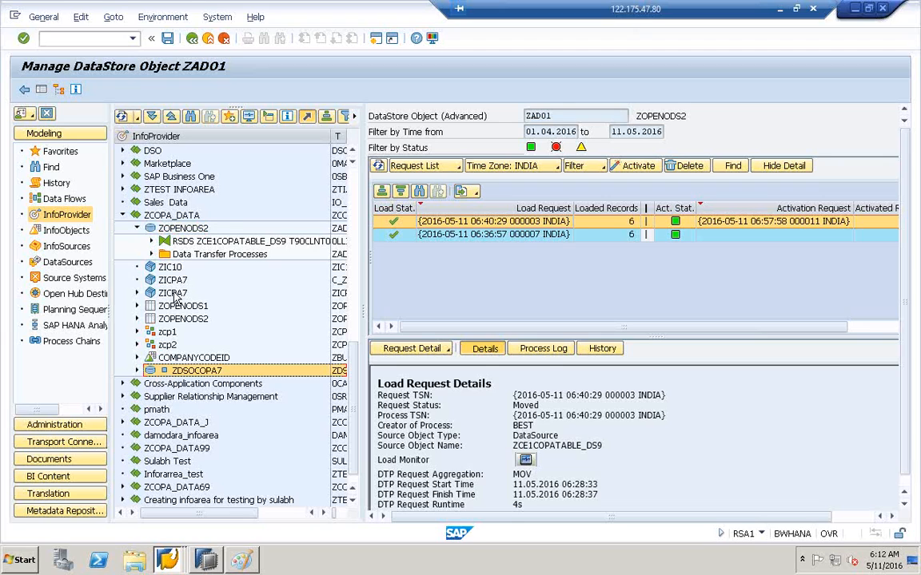
{"action": "left_click", "coordinate": [164, 230]}
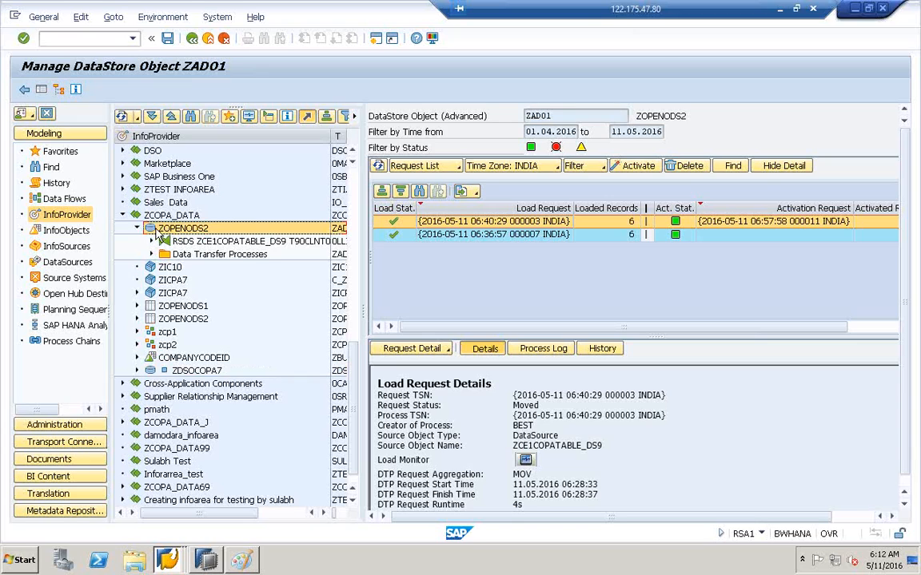
Switch back to Paint and draw a small square beside the DSO - C label inside the upper cylinder.
{"action": "left_click", "coordinate": [250, 561]}
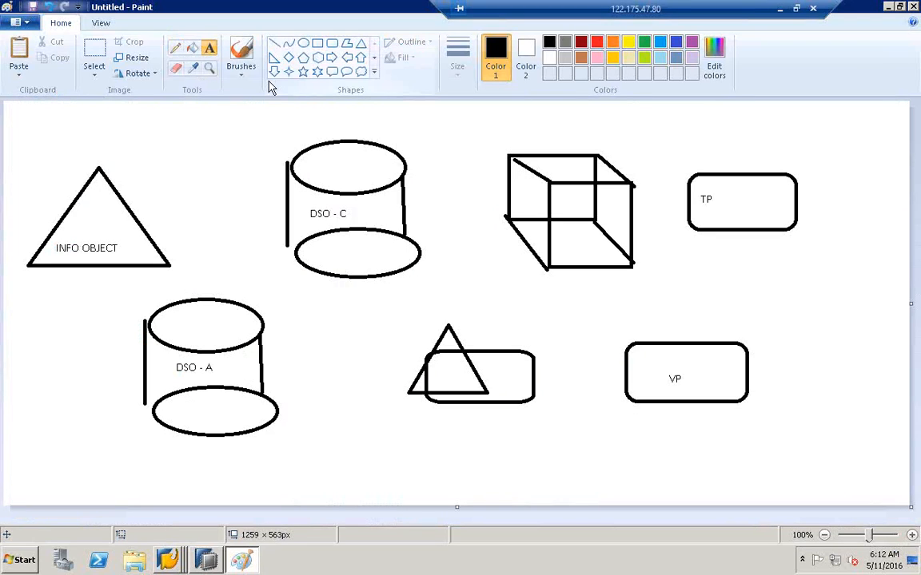
{"action": "left_click", "coordinate": [318, 42]}
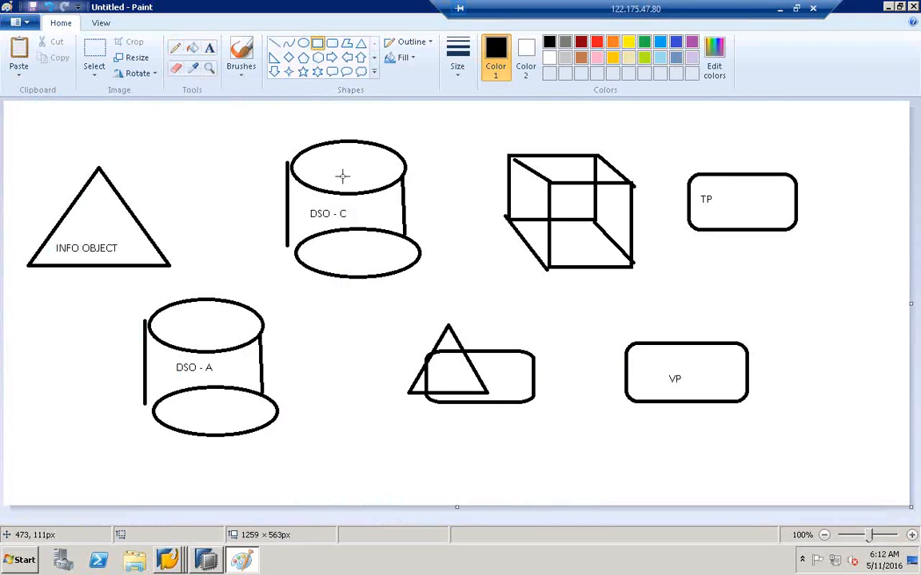
{"action": "left_click_drag", "start_coordinate": [359, 203], "coordinate": [372, 217]}
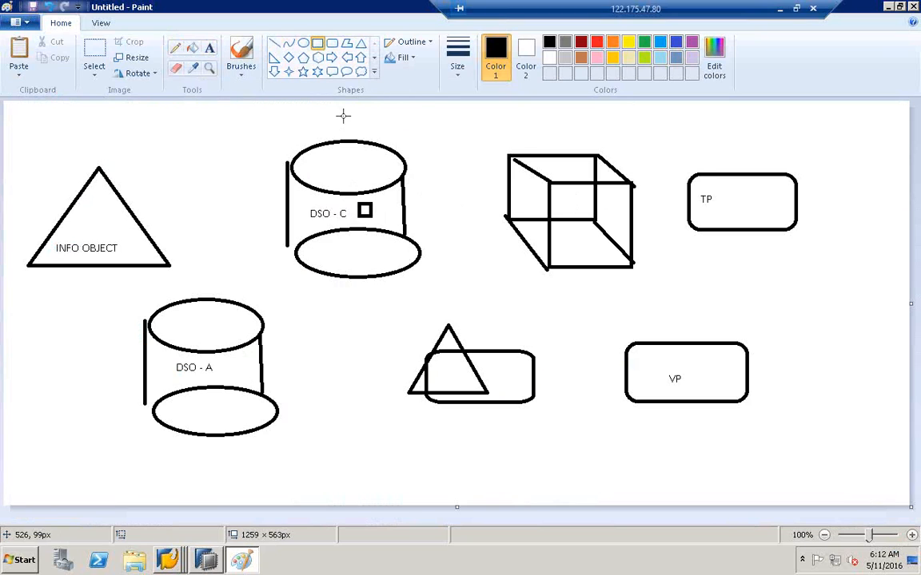
Add the label INFOCUBE above the cube.
{"action": "left_click", "coordinate": [210, 48]}
{"action": "left_click", "coordinate": [531, 132]}
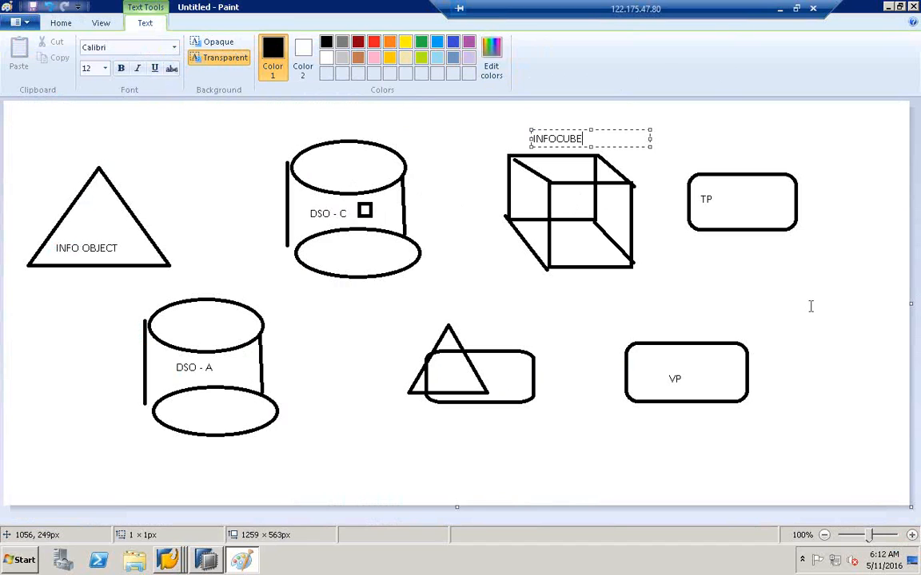
{"action": "left_click", "coordinate": [721, 231]}
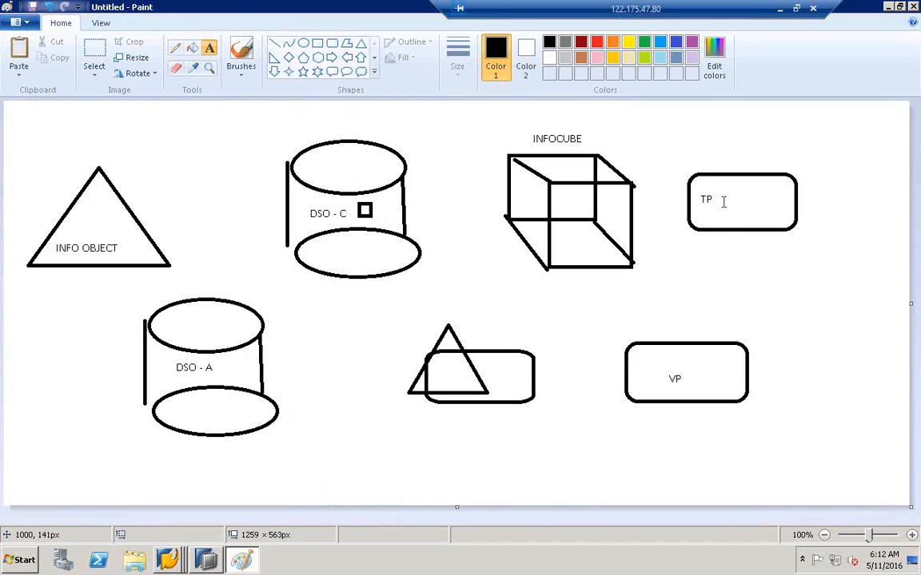
Add the label RSDD_HM_PUBLISH above the TP rounded rectangle.
{"action": "left_click", "coordinate": [704, 159]}
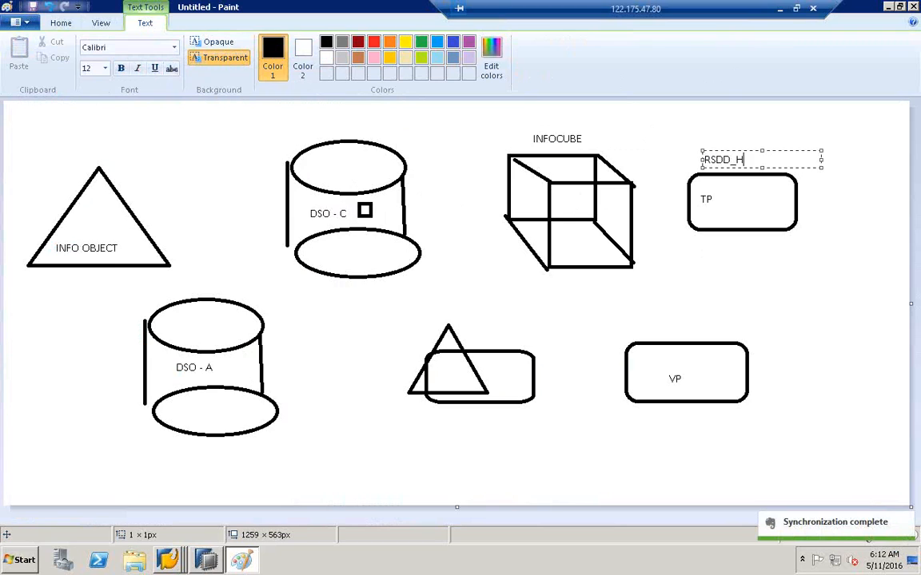
{"action": "type", "text": "RSDD_HM+"}
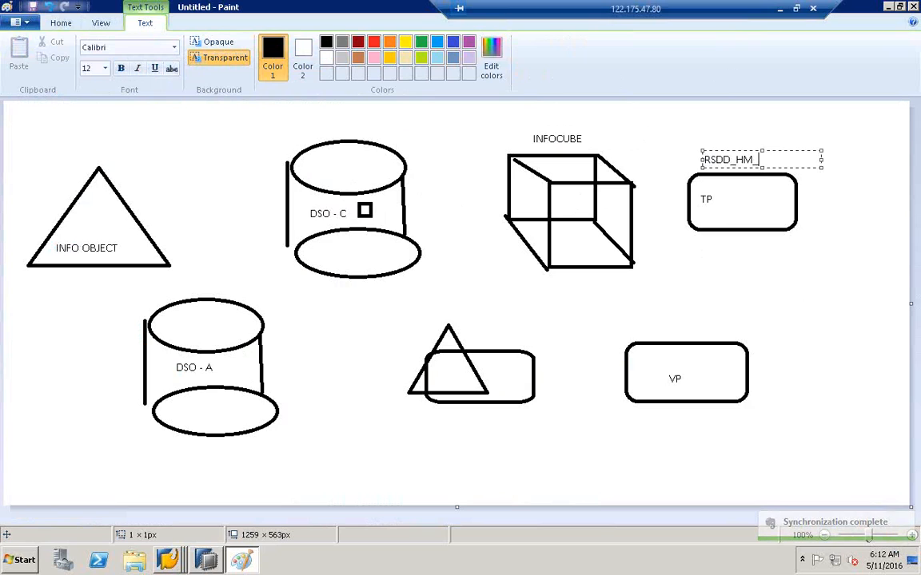
{"action": "type", "text": "PUBLISH"}
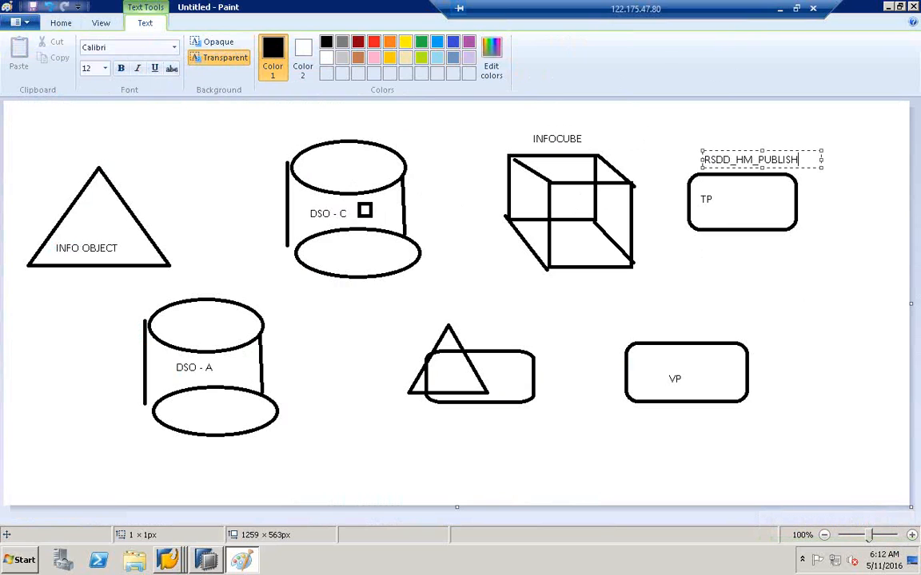
{"action": "left_click", "coordinate": [695, 352]}
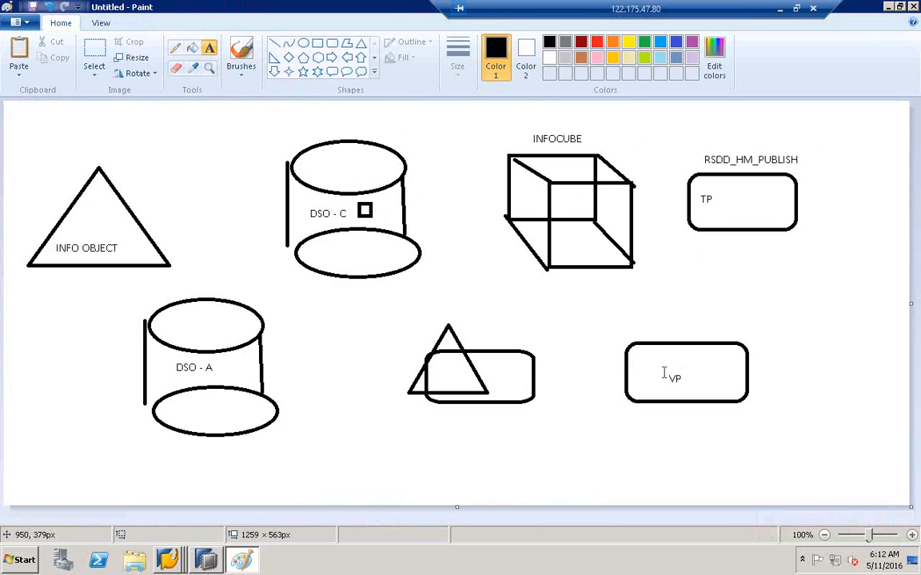
Add the label CP above the rounded rectangle that overlaps the small triangle.
{"action": "left_click", "coordinate": [480, 331]}
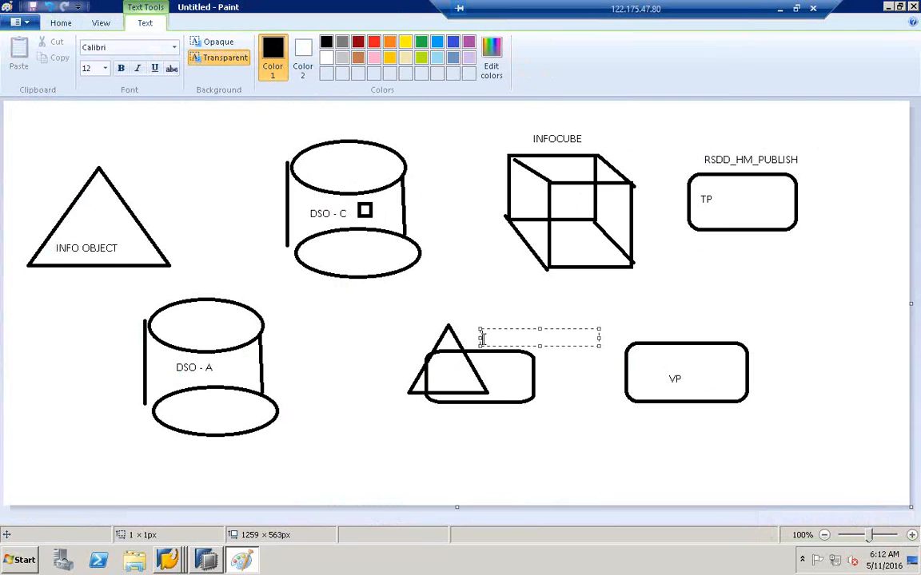
{"action": "type", "text": "CP"}
{"action": "left_click", "coordinate": [342, 309]}
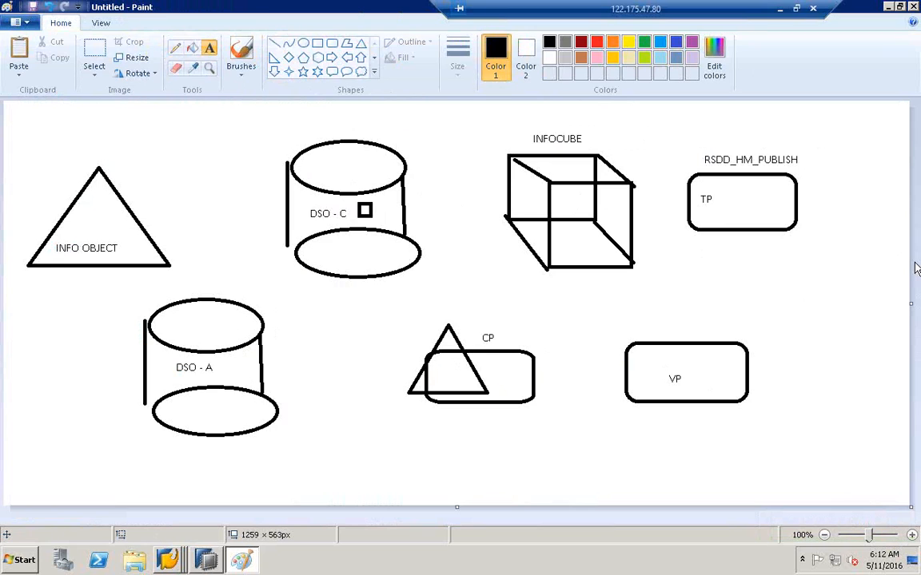
Draw a long rectangle of about 962 × 60 px beneath all the shapes and label it IM, CB.
{"action": "left_click", "coordinate": [318, 44]}
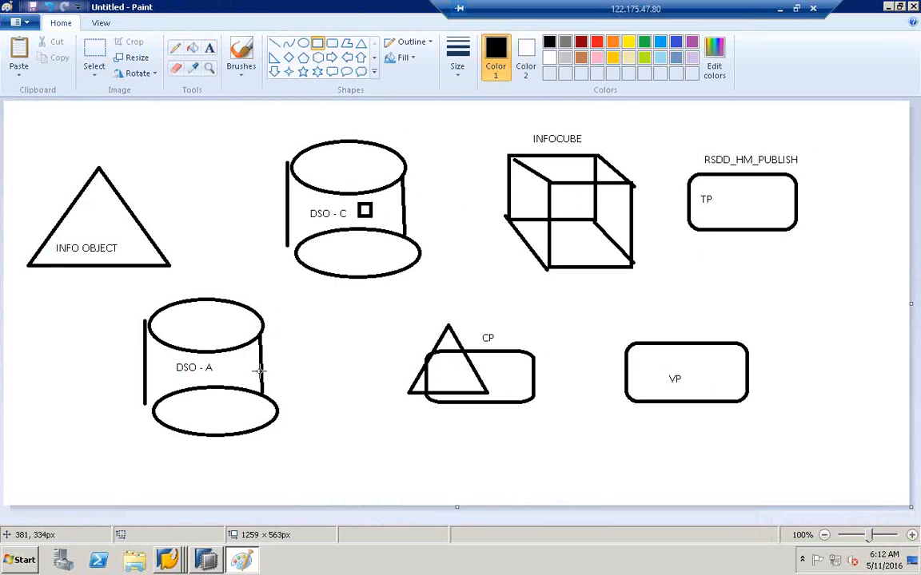
{"action": "mouse_move", "coordinate": [124, 457]}
{"action": "left_mouse_down"}
{"action": "mouse_move", "coordinate": [806, 486]}
{"action": "mouse_move", "coordinate": [816, 499]}
{"action": "left_mouse_up"}
{"action": "left_click", "coordinate": [208, 50]}
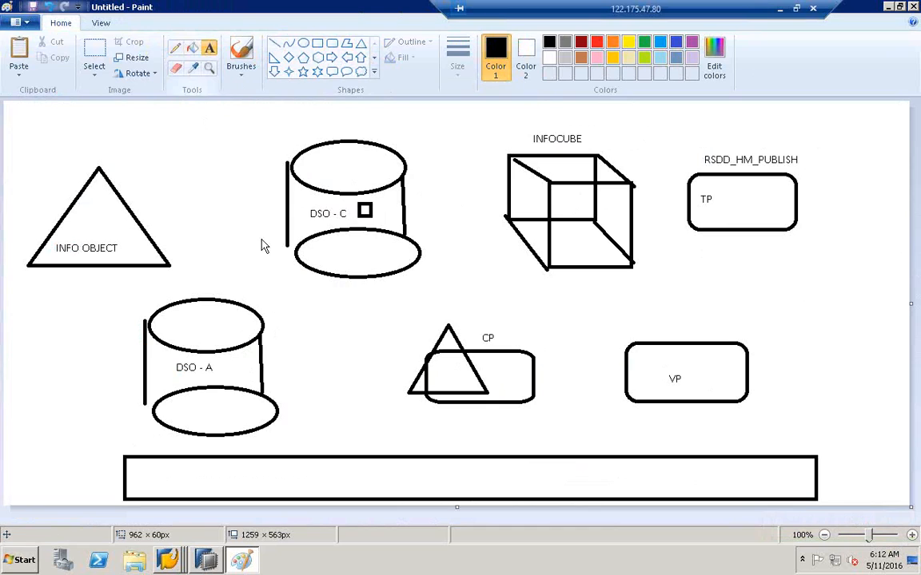
{"action": "left_click", "coordinate": [348, 486]}
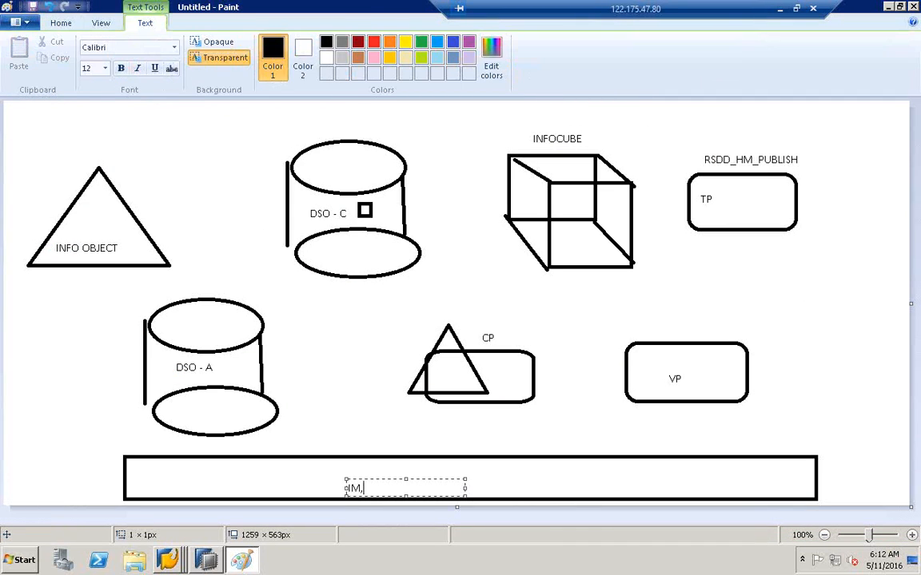
{"action": "left_click", "coordinate": [378, 436]}
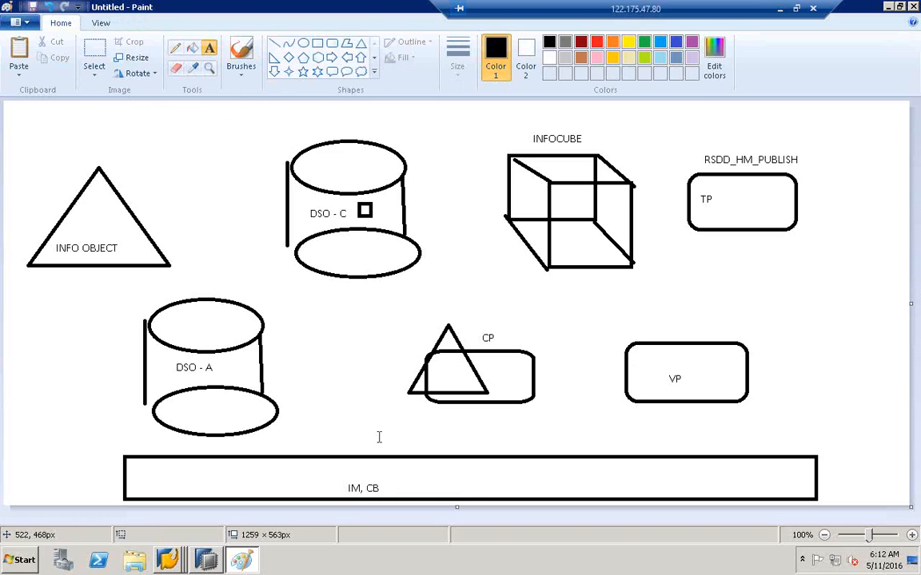
Draw a rectangle standing on the long IM, CB bar between DSO - A and the small triangle, and label it BW.
{"action": "left_click", "coordinate": [317, 43]}
{"action": "left_click_drag", "start_coordinate": [294, 348], "coordinate": [391, 454]}
{"action": "left_click", "coordinate": [306, 240]}
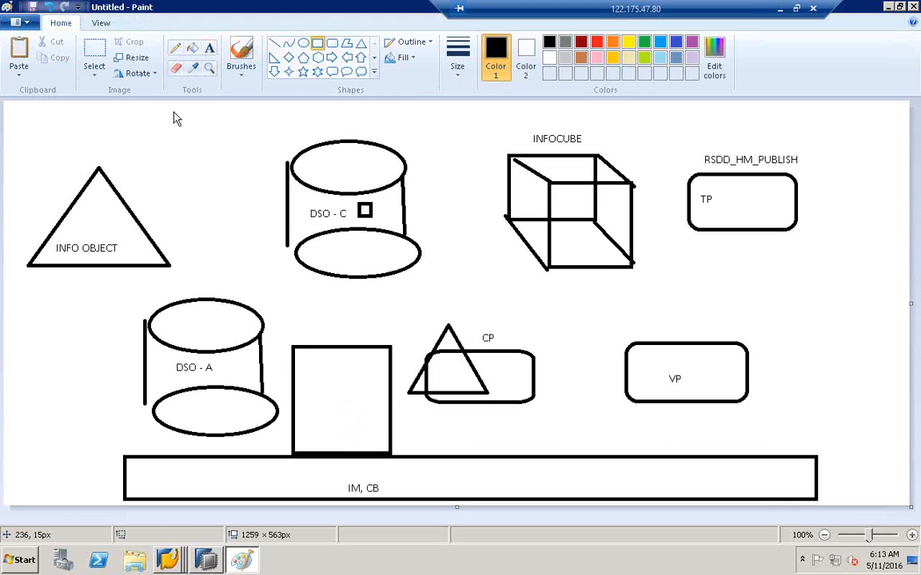
{"action": "left_click", "coordinate": [209, 48]}
{"action": "left_click", "coordinate": [322, 358]}
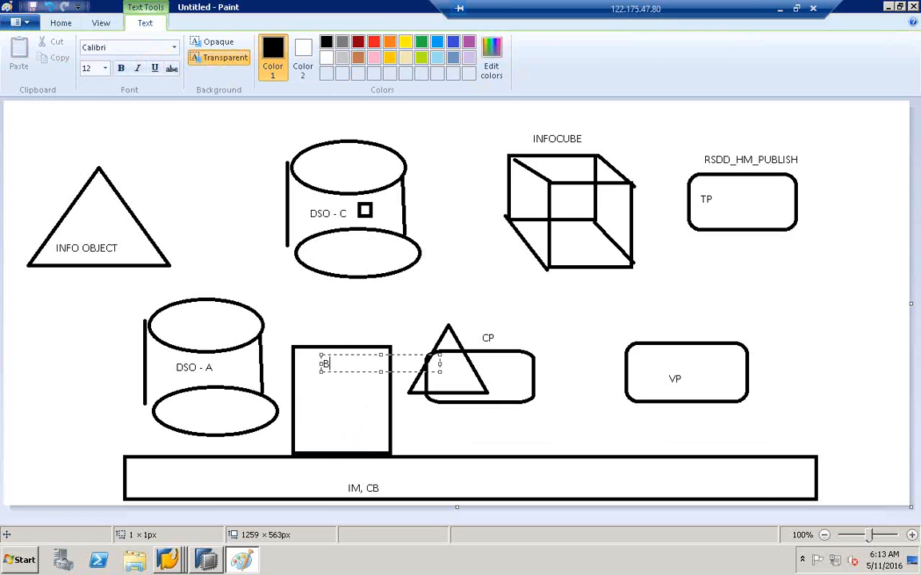
{"action": "left_click", "coordinate": [440, 294]}
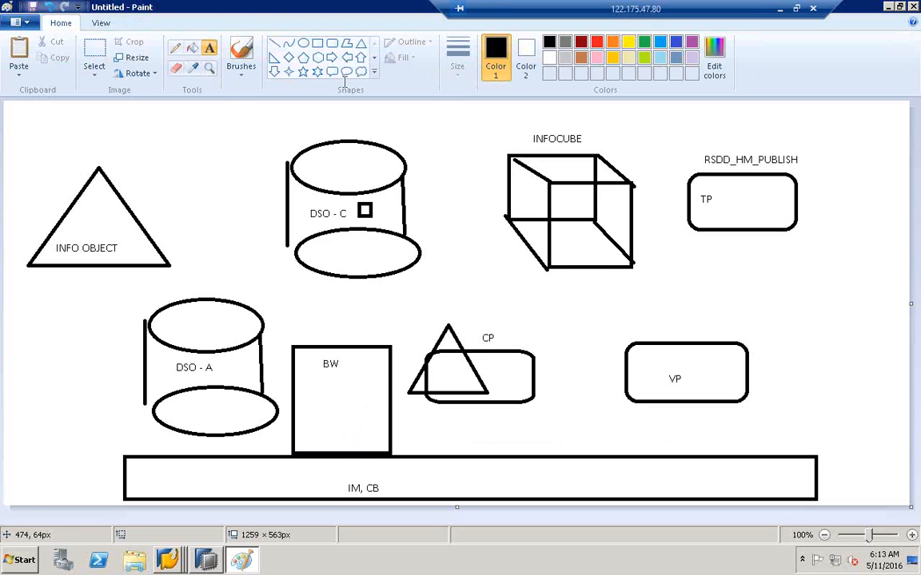
Draw a freehand pencil line from the base of the INFO OBJECT triangle down into the IM, CB bar.
{"action": "left_click", "coordinate": [175, 48]}
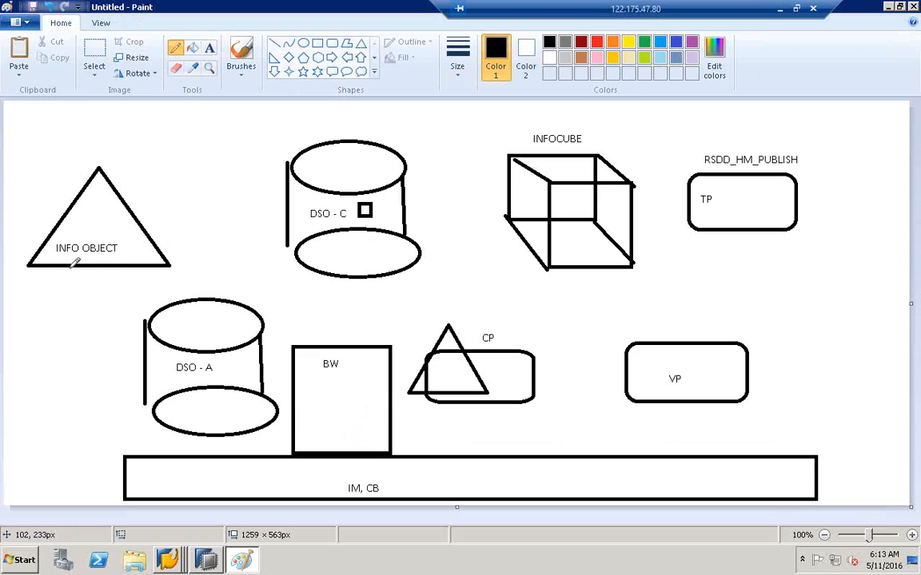
{"action": "left_click_drag", "start_coordinate": [44, 268], "coordinate": [119, 386]}
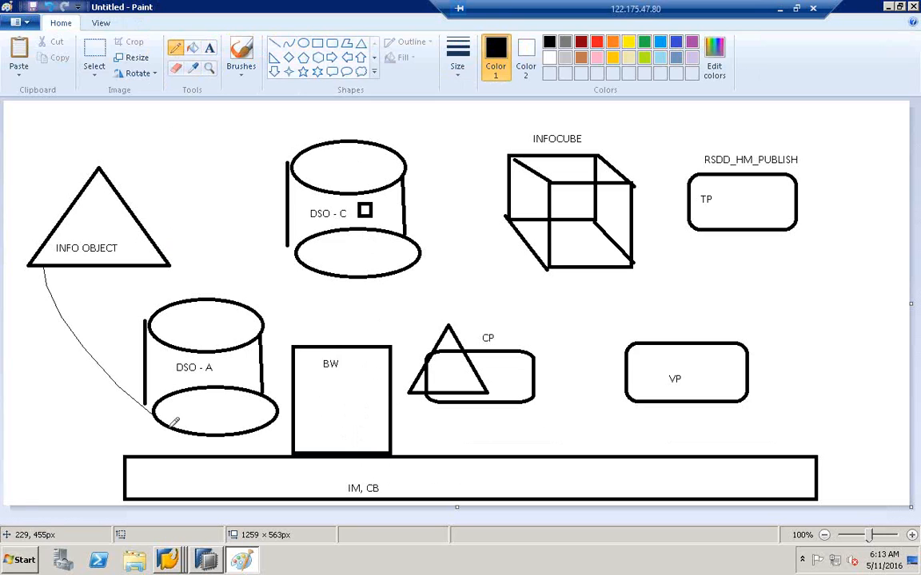
{"action": "left_click", "coordinate": [50, 7]}
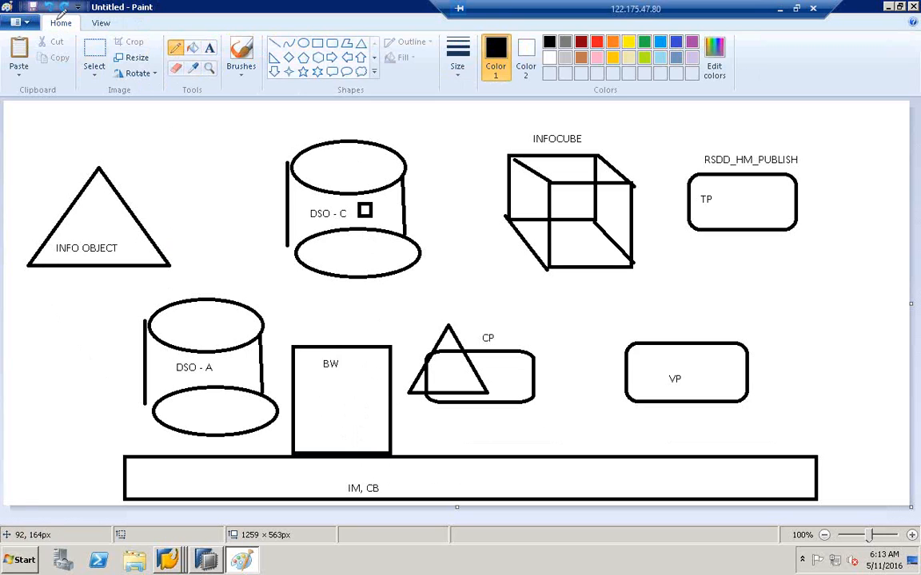
{"action": "mouse_move", "coordinate": [44, 264]}
{"action": "left_mouse_down"}
{"action": "mouse_move", "coordinate": [68, 385]}
{"action": "mouse_move", "coordinate": [144, 470]}
{"action": "left_mouse_up"}
Draw a box of about 123 × 52 px in the IM, CB bar at the end of the INFO OBJECT line and label it AT.
{"action": "left_click", "coordinate": [318, 42]}
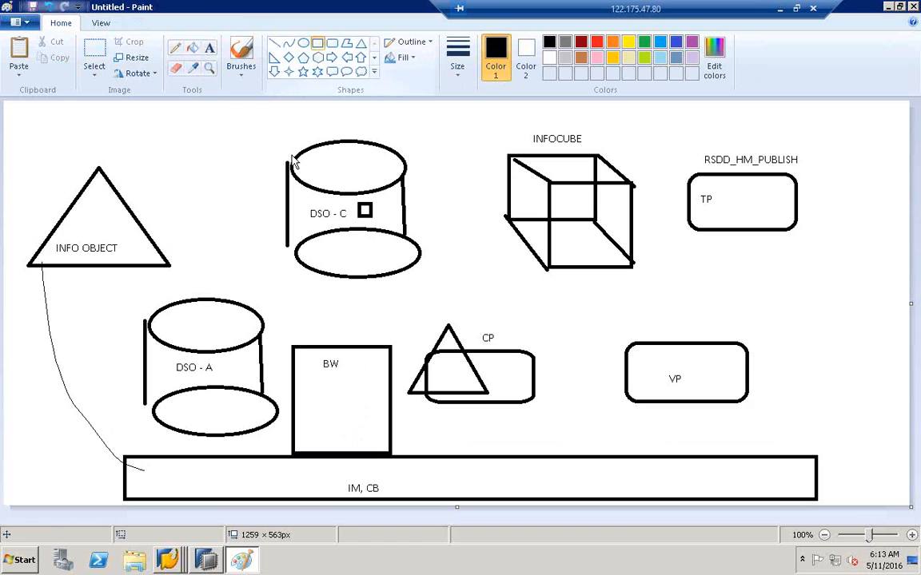
{"action": "left_click_drag", "start_coordinate": [152, 466], "coordinate": [242, 502]}
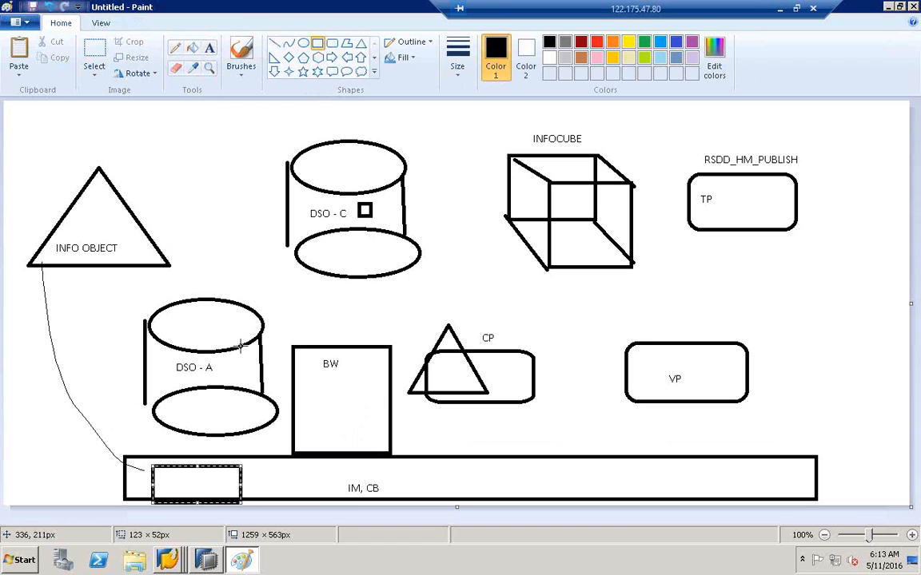
{"action": "left_click", "coordinate": [208, 47]}
{"action": "left_click", "coordinate": [172, 481]}
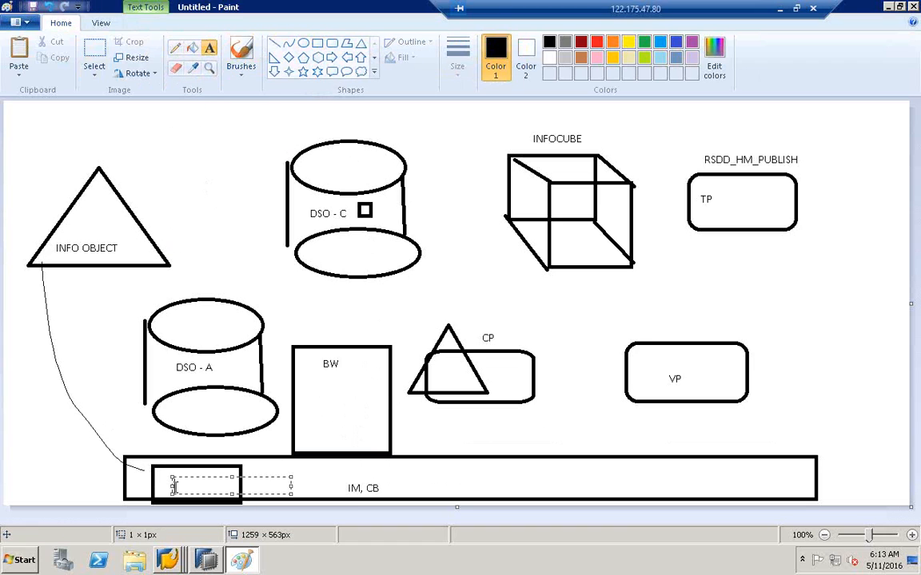
{"action": "left_click", "coordinate": [338, 297]}
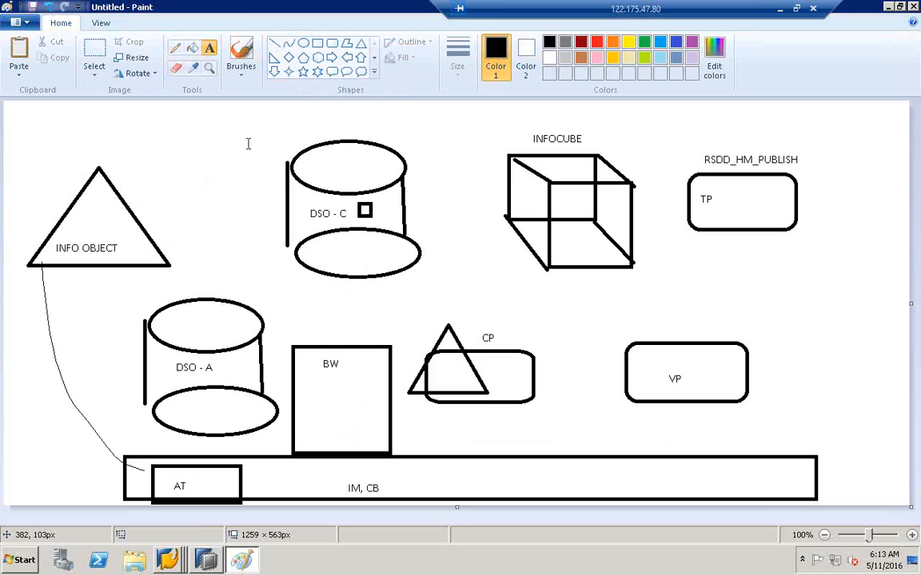
Draw a freehand line from the DSO - C cylinder to the IM, CB bar and add a box of about 136 × 30 px labelled ANV at its end.
{"action": "left_click", "coordinate": [175, 47]}
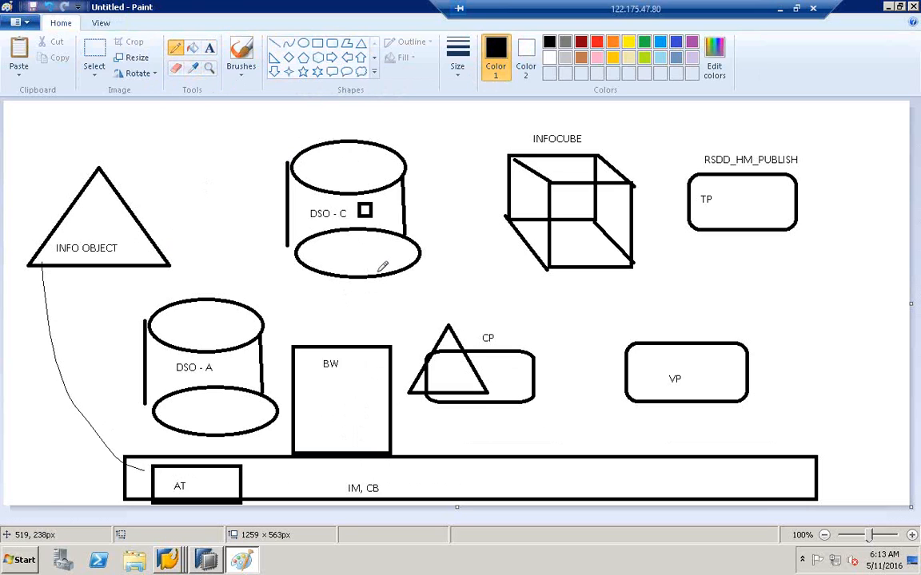
{"action": "mouse_move", "coordinate": [418, 261]}
{"action": "left_mouse_down"}
{"action": "mouse_move", "coordinate": [513, 270]}
{"action": "mouse_move", "coordinate": [531, 291]}
{"action": "mouse_move", "coordinate": [564, 455]}
{"action": "left_mouse_up"}
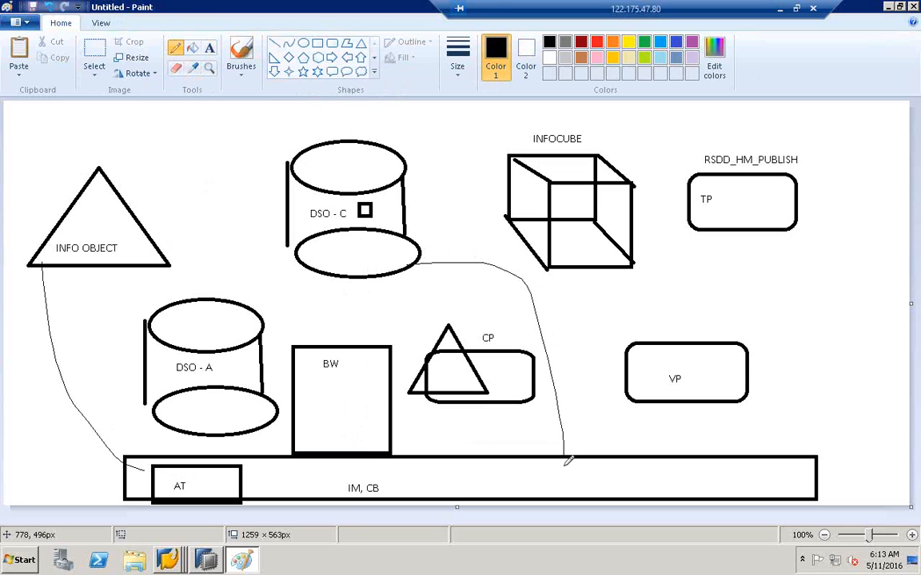
{"action": "left_click", "coordinate": [317, 42]}
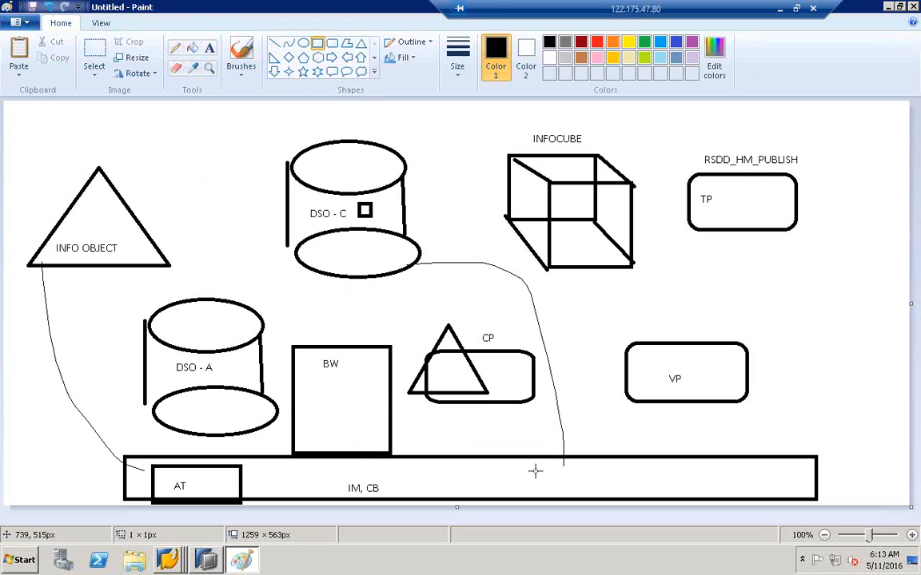
{"action": "mouse_move", "coordinate": [534, 471]}
{"action": "left_mouse_down"}
{"action": "mouse_move", "coordinate": [626, 482]}
{"action": "mouse_move", "coordinate": [634, 493]}
{"action": "left_mouse_up"}
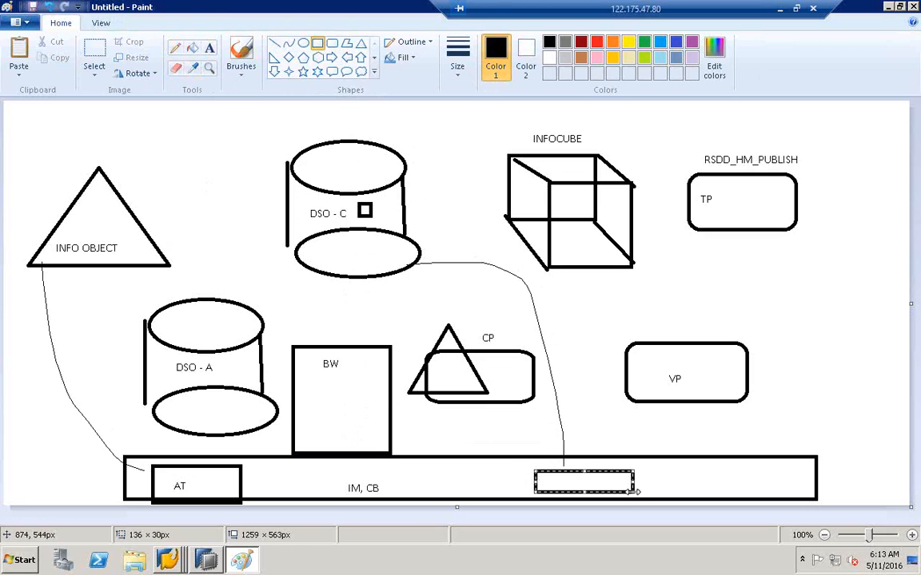
{"action": "left_click", "coordinate": [209, 47]}
{"action": "left_click", "coordinate": [561, 482]}
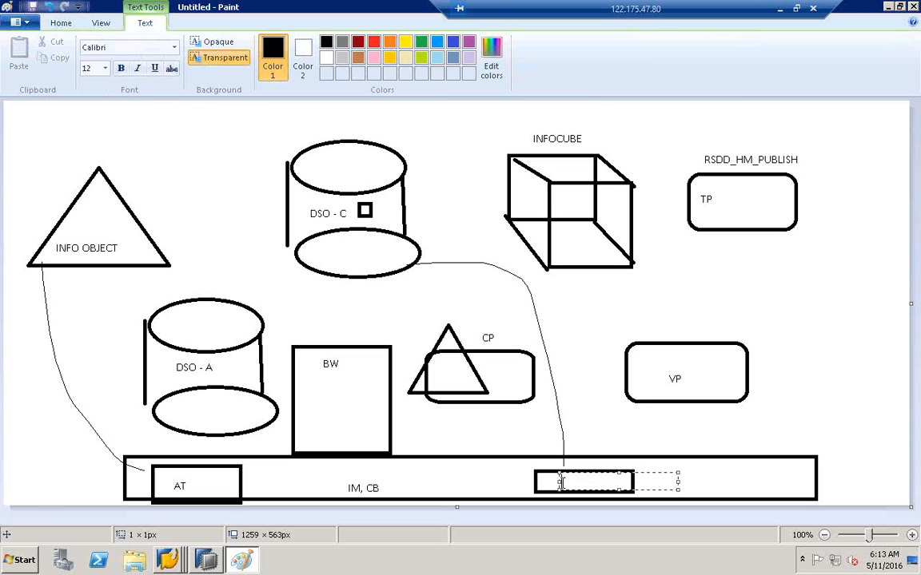
{"action": "left_click", "coordinate": [652, 358]}
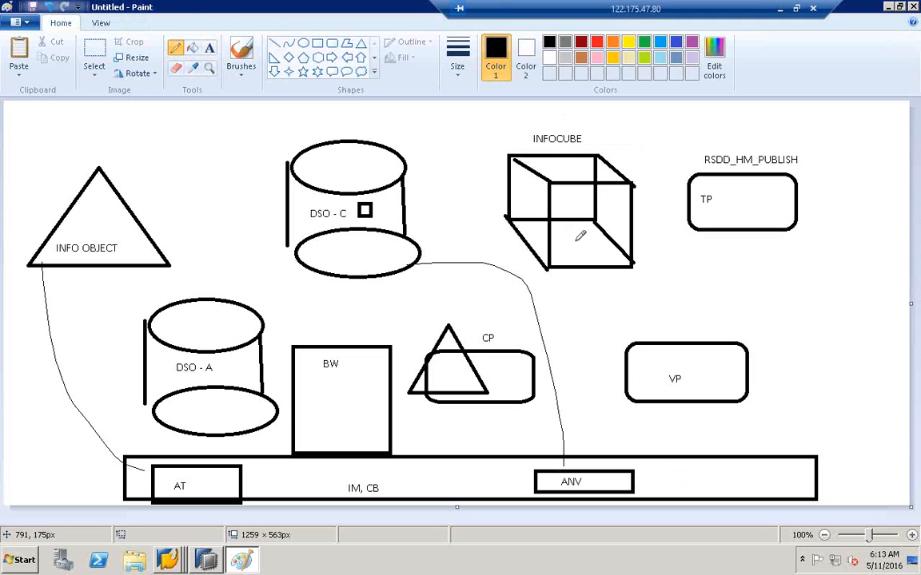
Draw a freehand line from the INFOCUBE down to the IM, CB bar with a short downward branch, and label the main line's end ANV.
{"action": "mouse_move", "coordinate": [574, 253]}
{"action": "left_mouse_down"}
{"action": "mouse_move", "coordinate": [591, 371]}
{"action": "mouse_move", "coordinate": [682, 452]}
{"action": "mouse_move", "coordinate": [660, 454]}
{"action": "mouse_move", "coordinate": [657, 484]}
{"action": "left_mouse_up"}
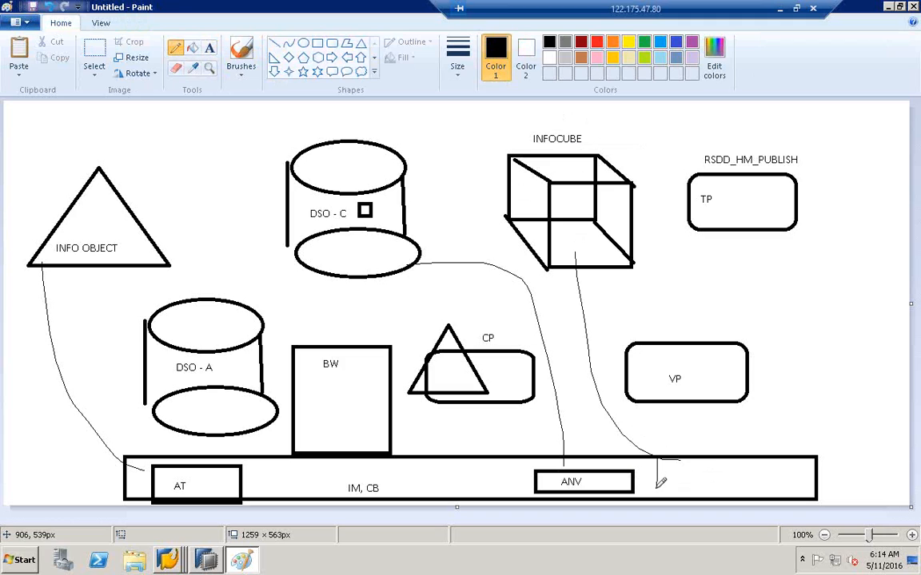
{"action": "left_click", "coordinate": [209, 48]}
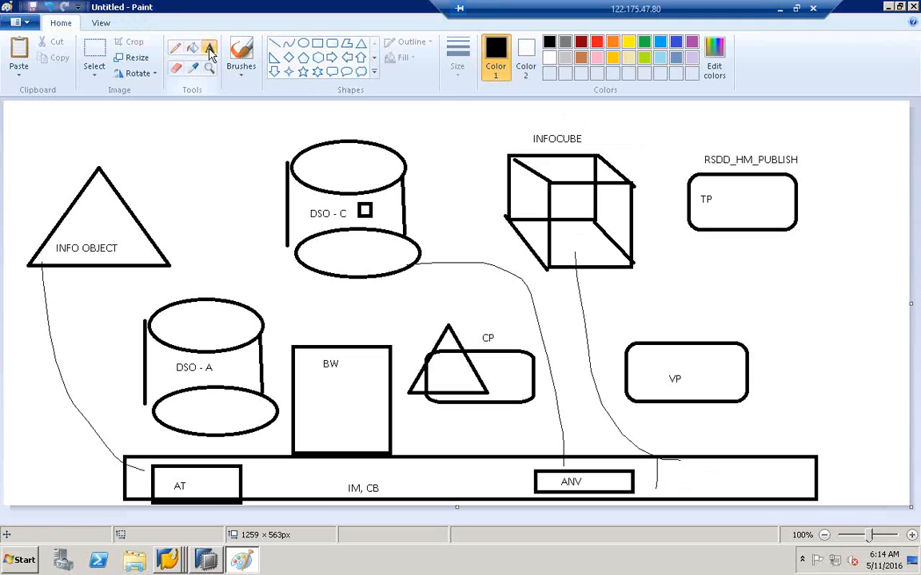
{"action": "left_click", "coordinate": [687, 461]}
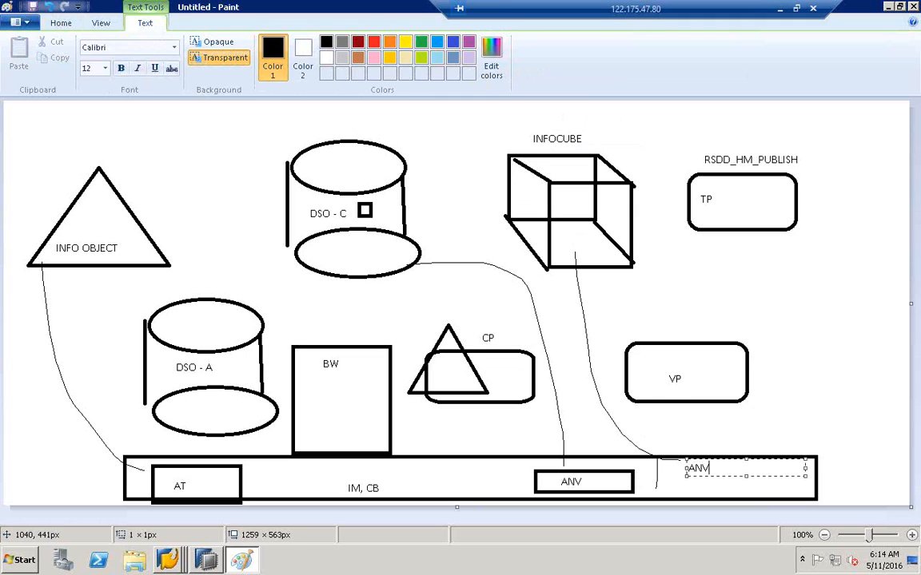
{"action": "left_click", "coordinate": [793, 400]}
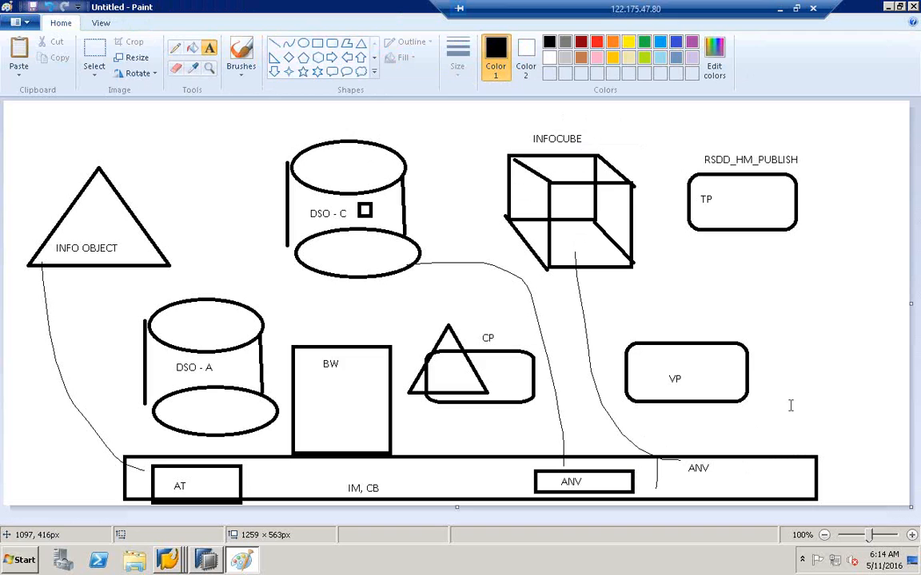
Start a text label beside the lower end of the short branch from the INFOCUBE line.
{"action": "left_click", "coordinate": [663, 479]}
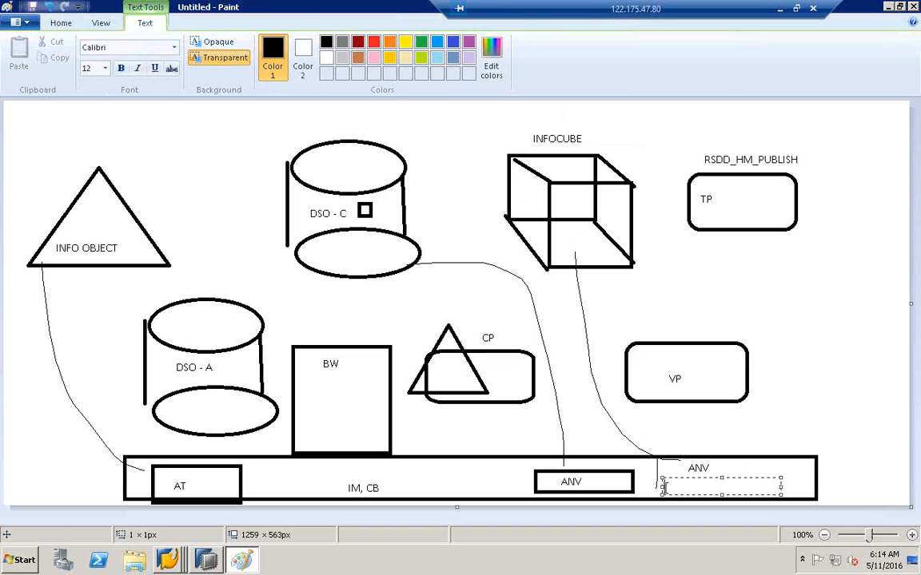